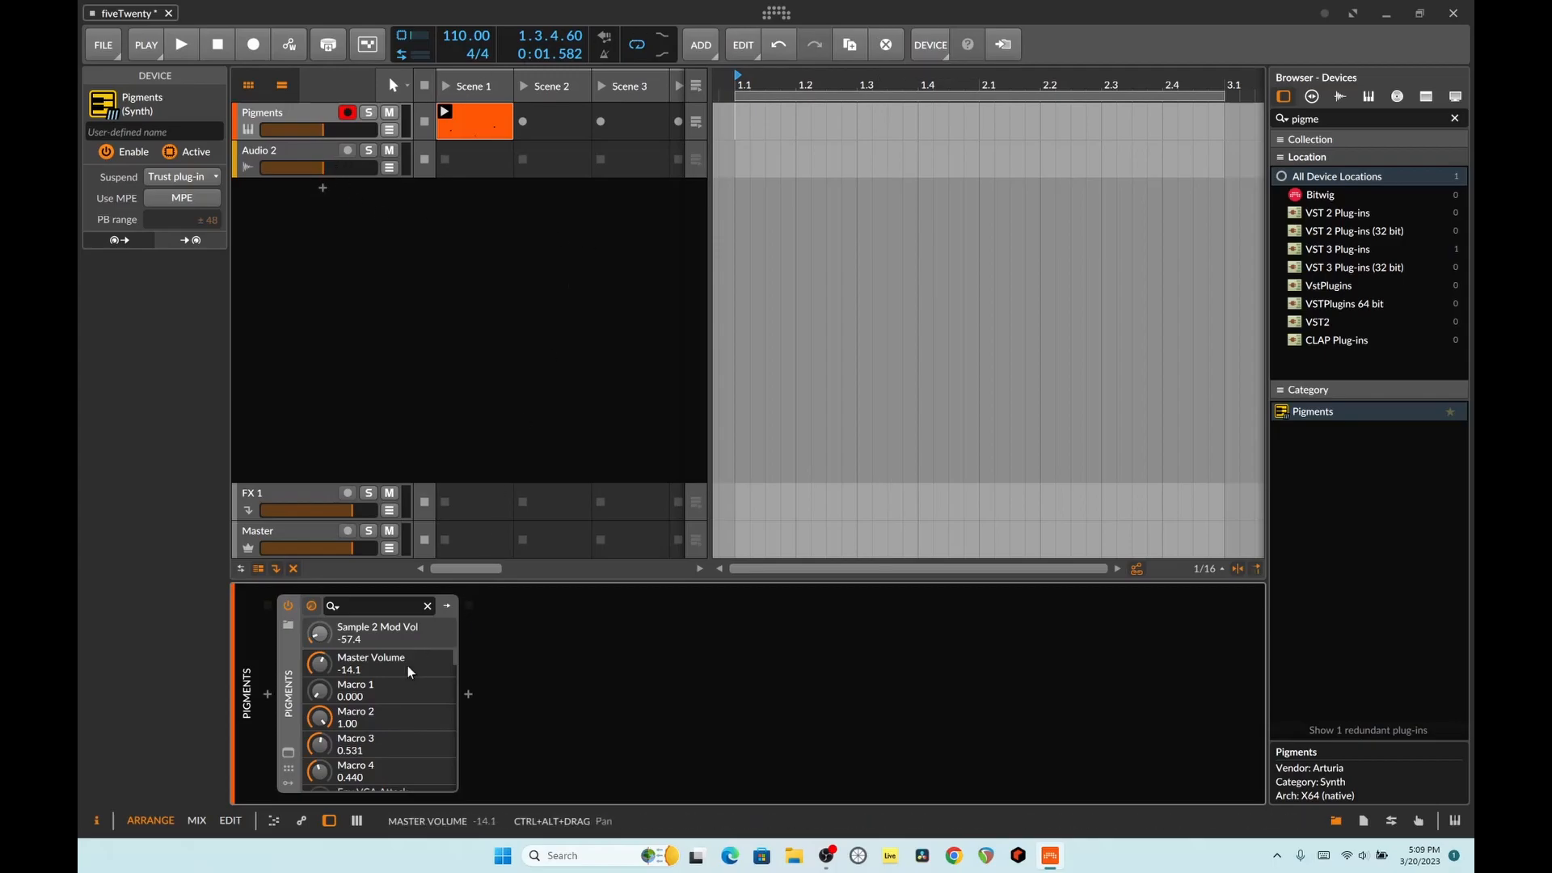
Open the Pigments plug-in window, play its clip and examine the Harmonic and Sample engines.
left_click(294, 749)
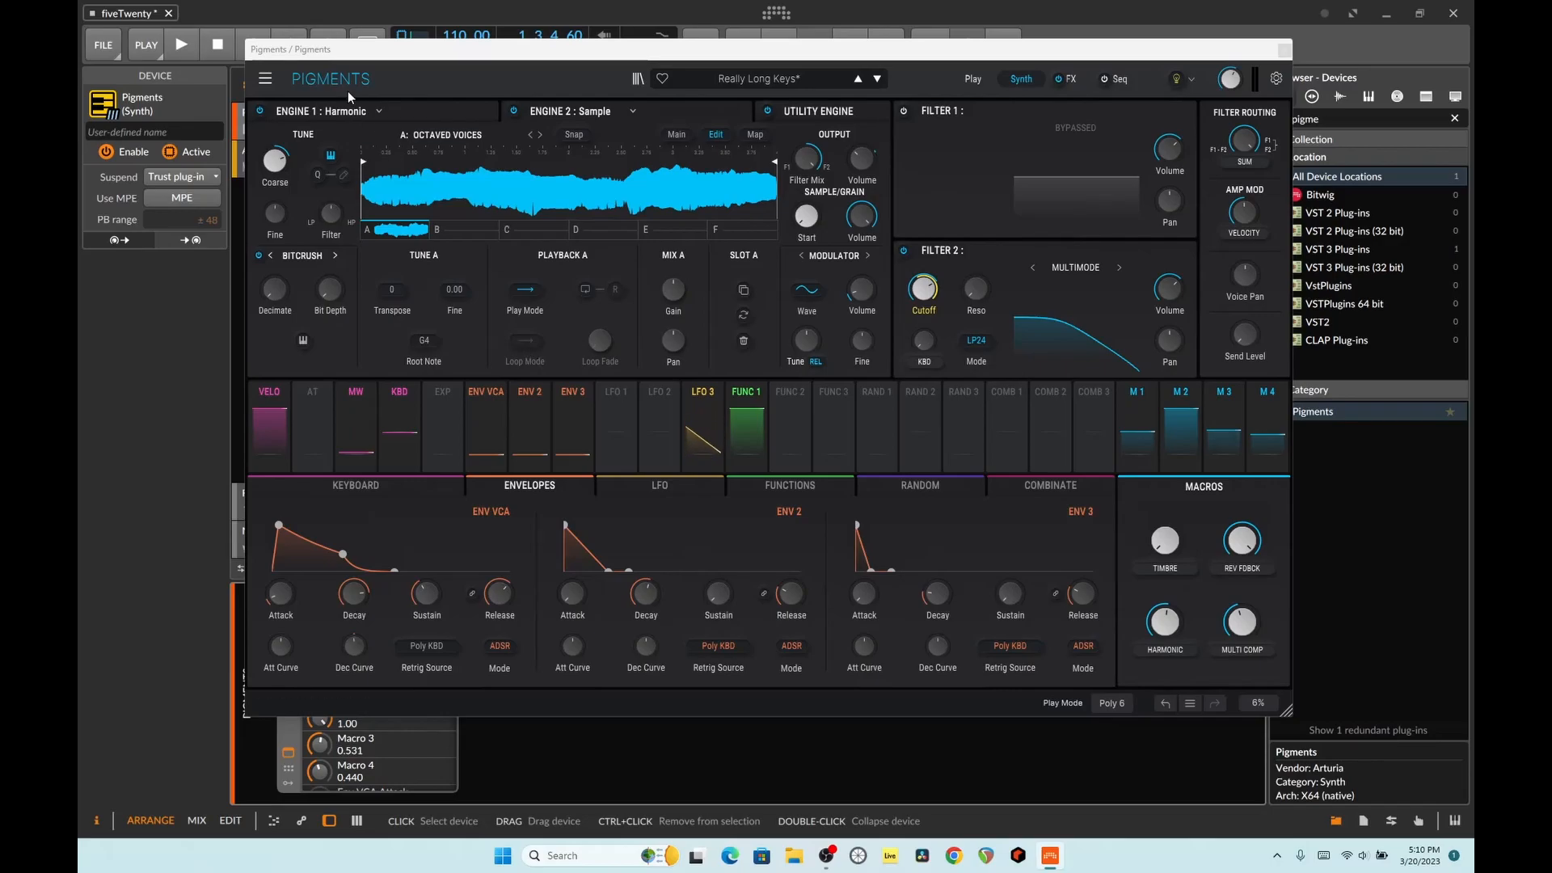
left_click_drag(348, 52, 343, 127)
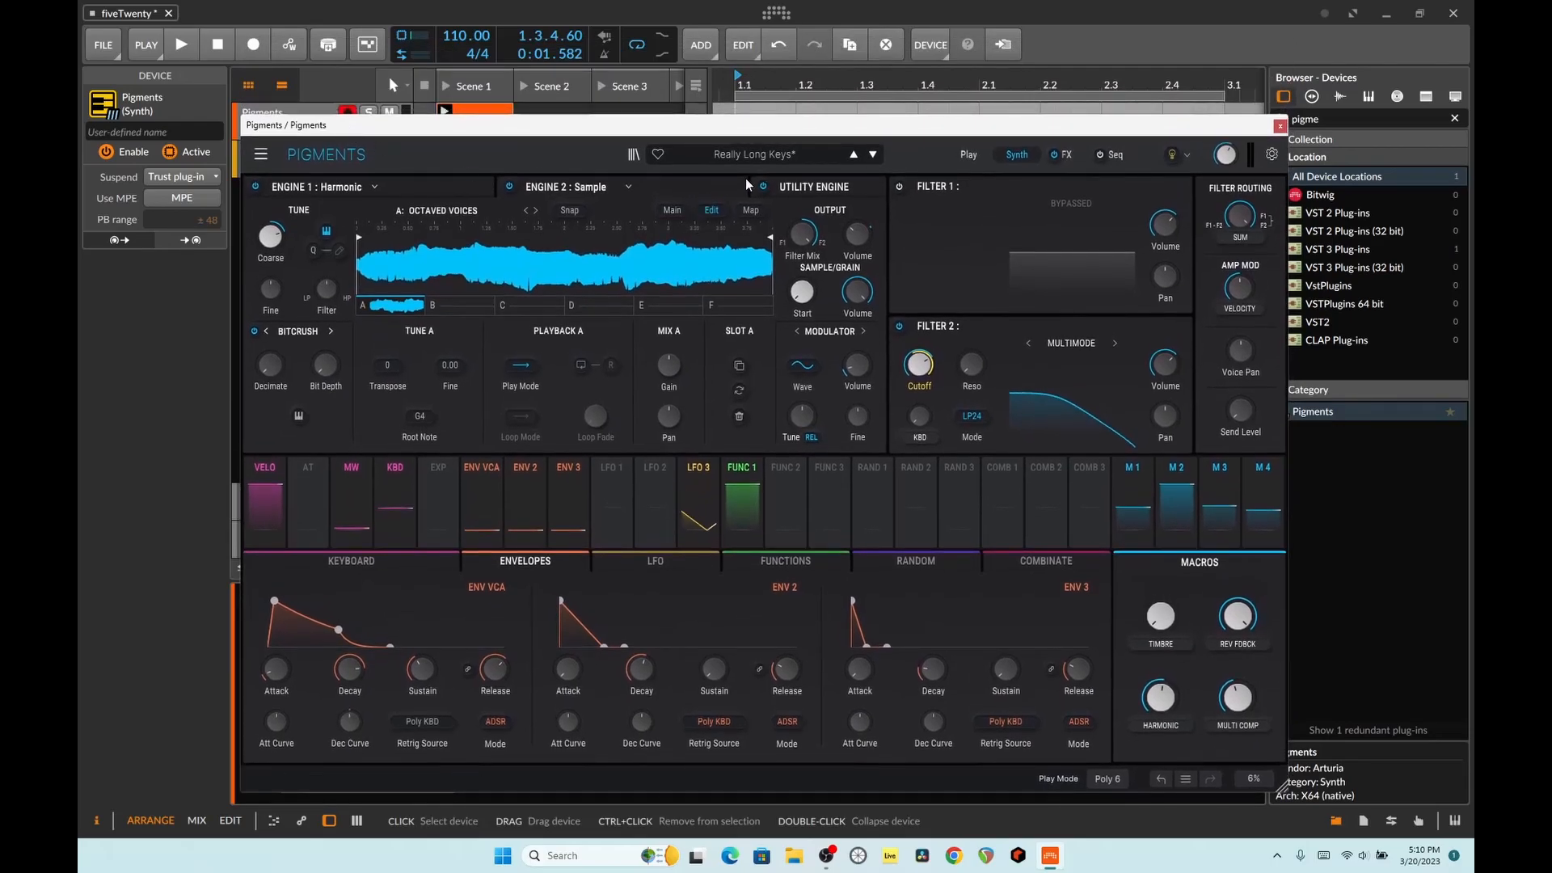
left_click(182, 45)
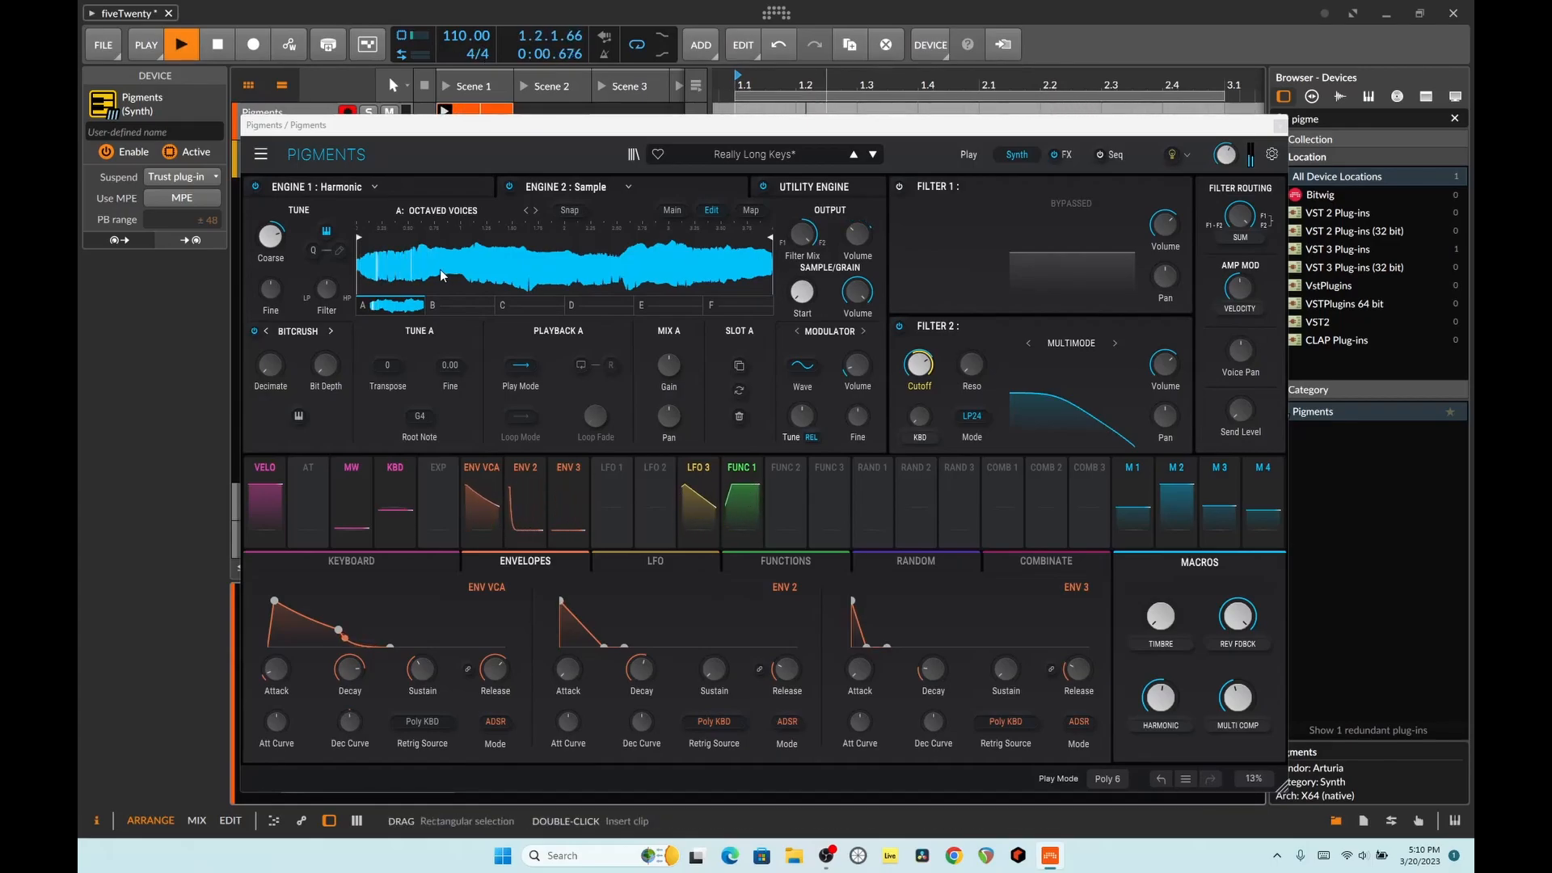
left_click(390, 184)
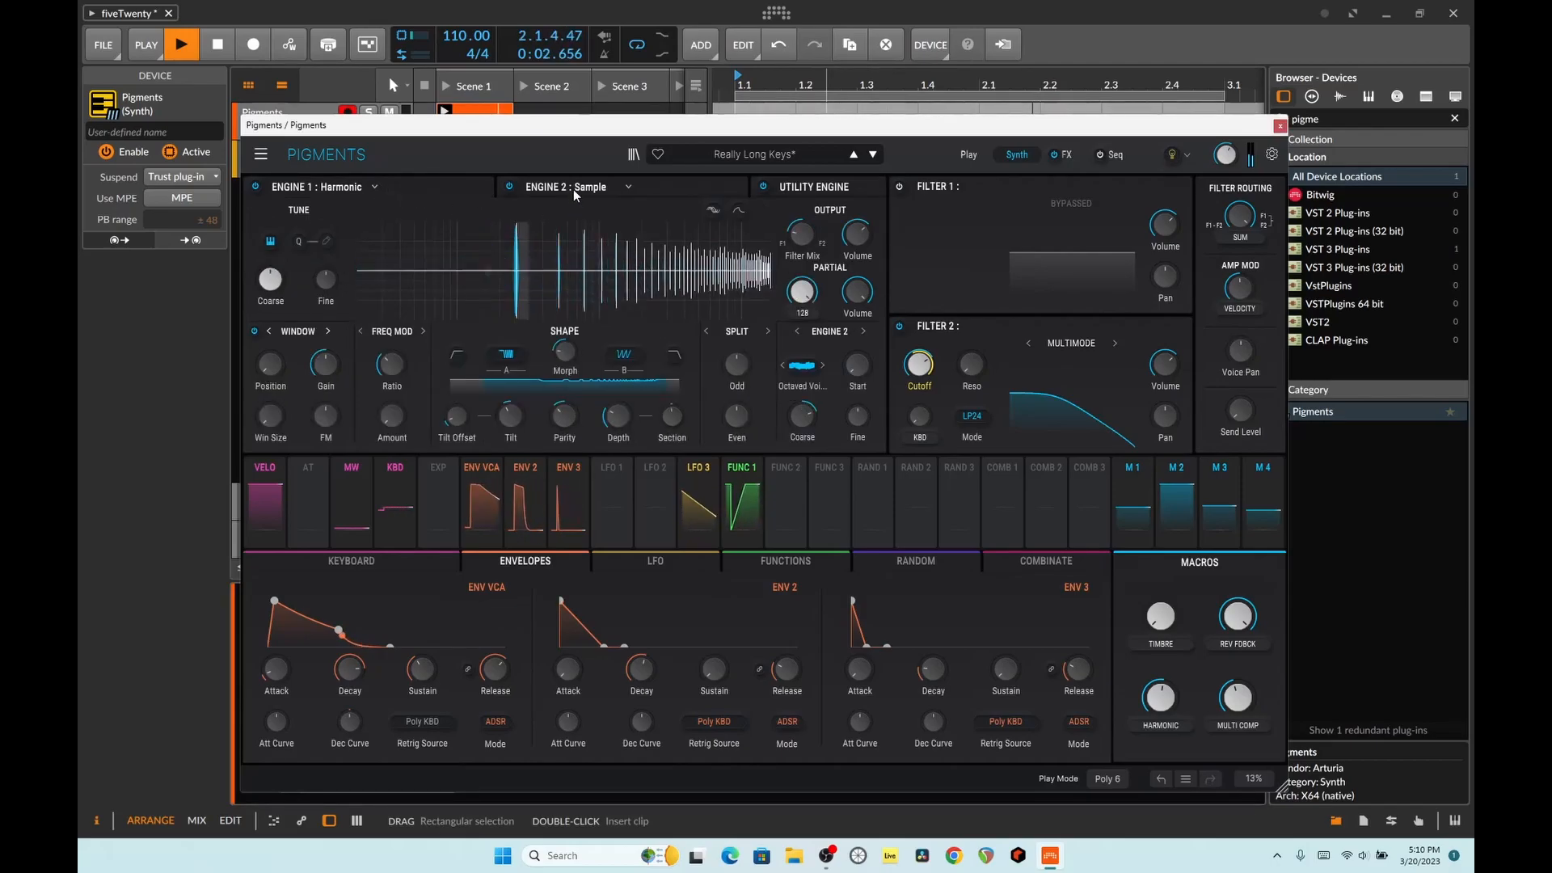
left_click_drag(770, 128, 746, 70)
left_click(218, 45)
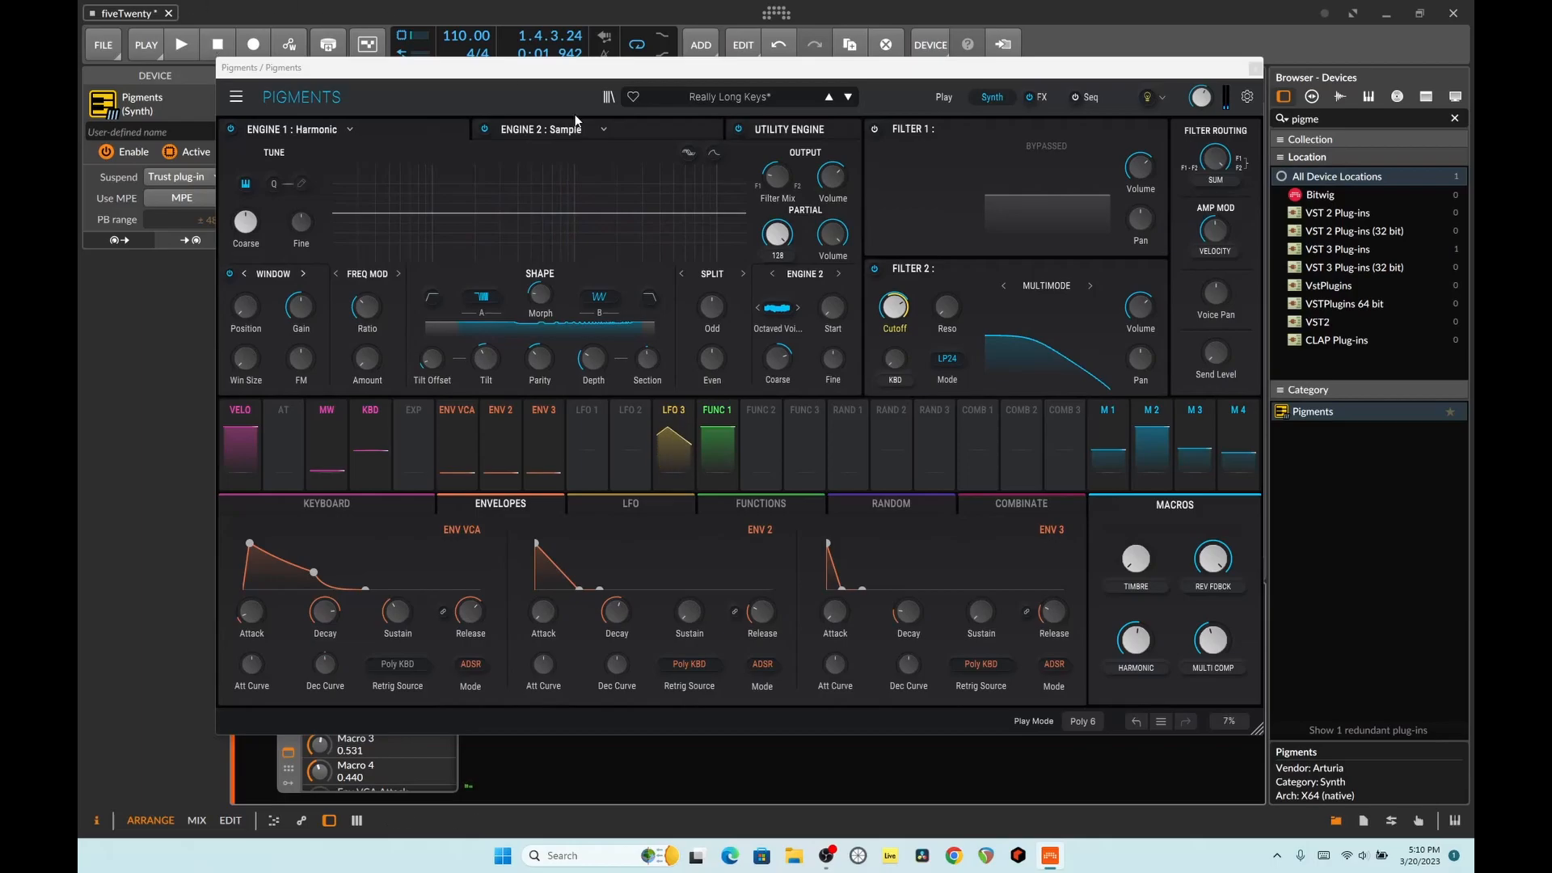
left_click(640, 132)
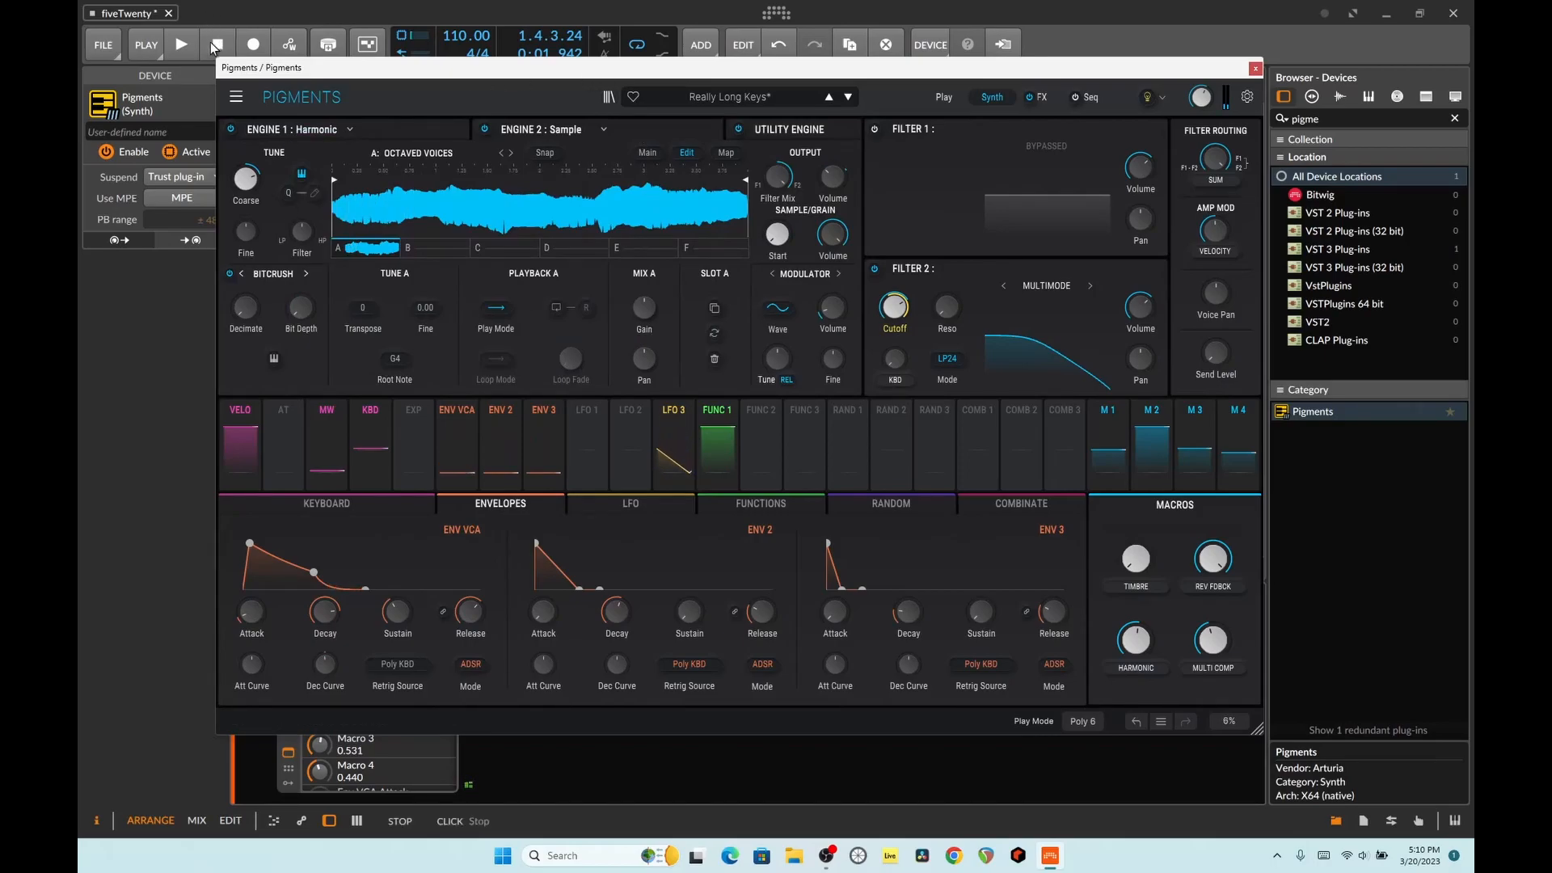
Extend the arranger loop region to four bars while the Pigments clip plays, and close the plug-in window after stopping playback.
left_click_drag(315, 67, 310, 272)
left_click(186, 40)
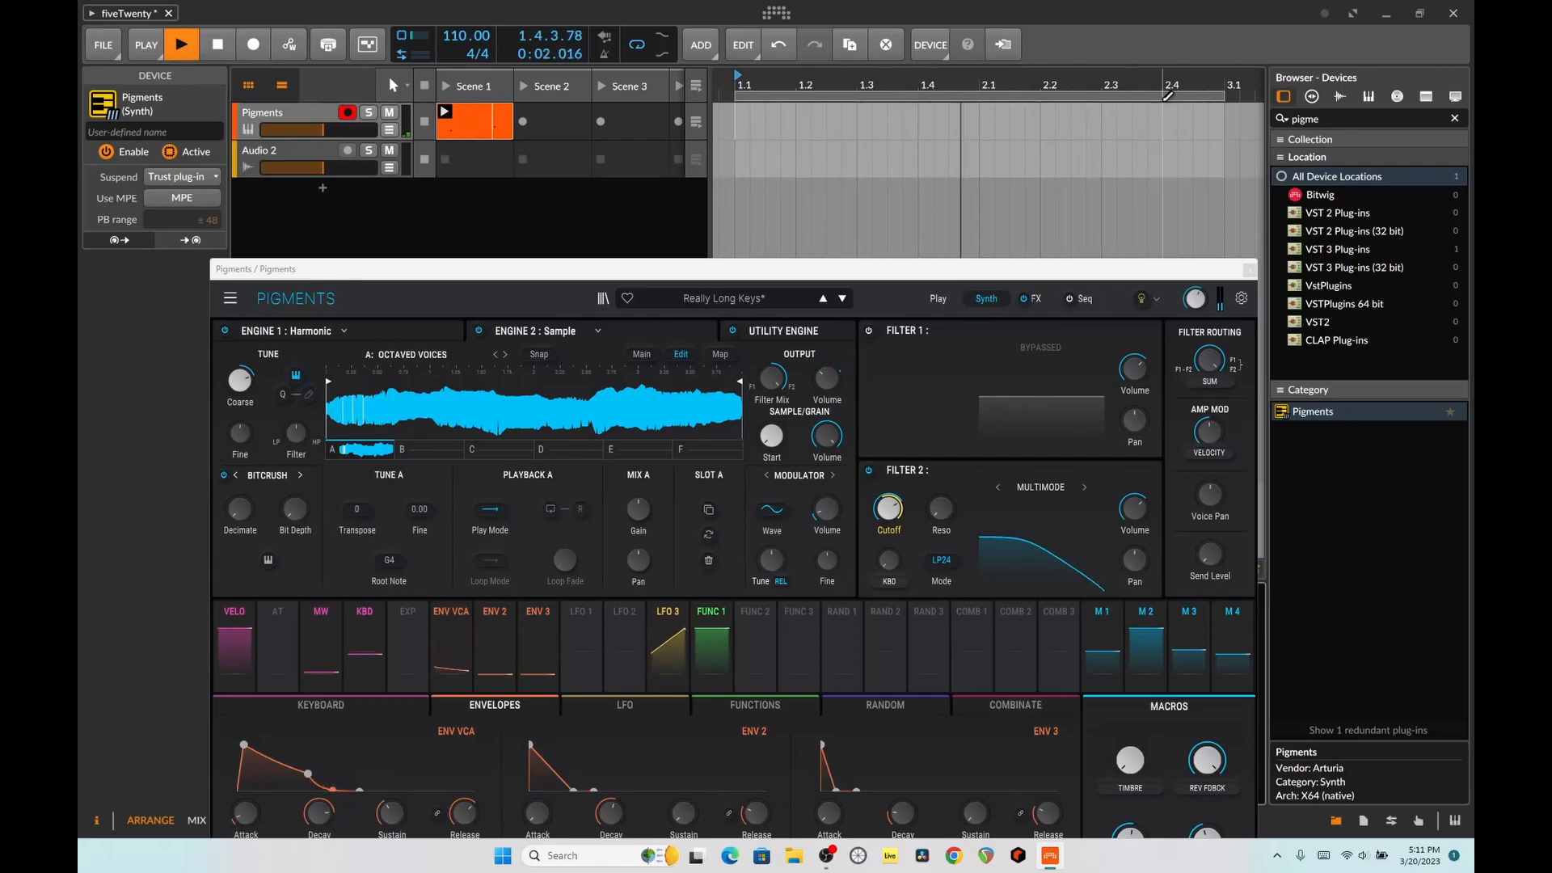
mouse_move(1228, 95)
left_mouse_down()
mouse_move(1306, 90)
mouse_move(1136, 95)
left_mouse_up()
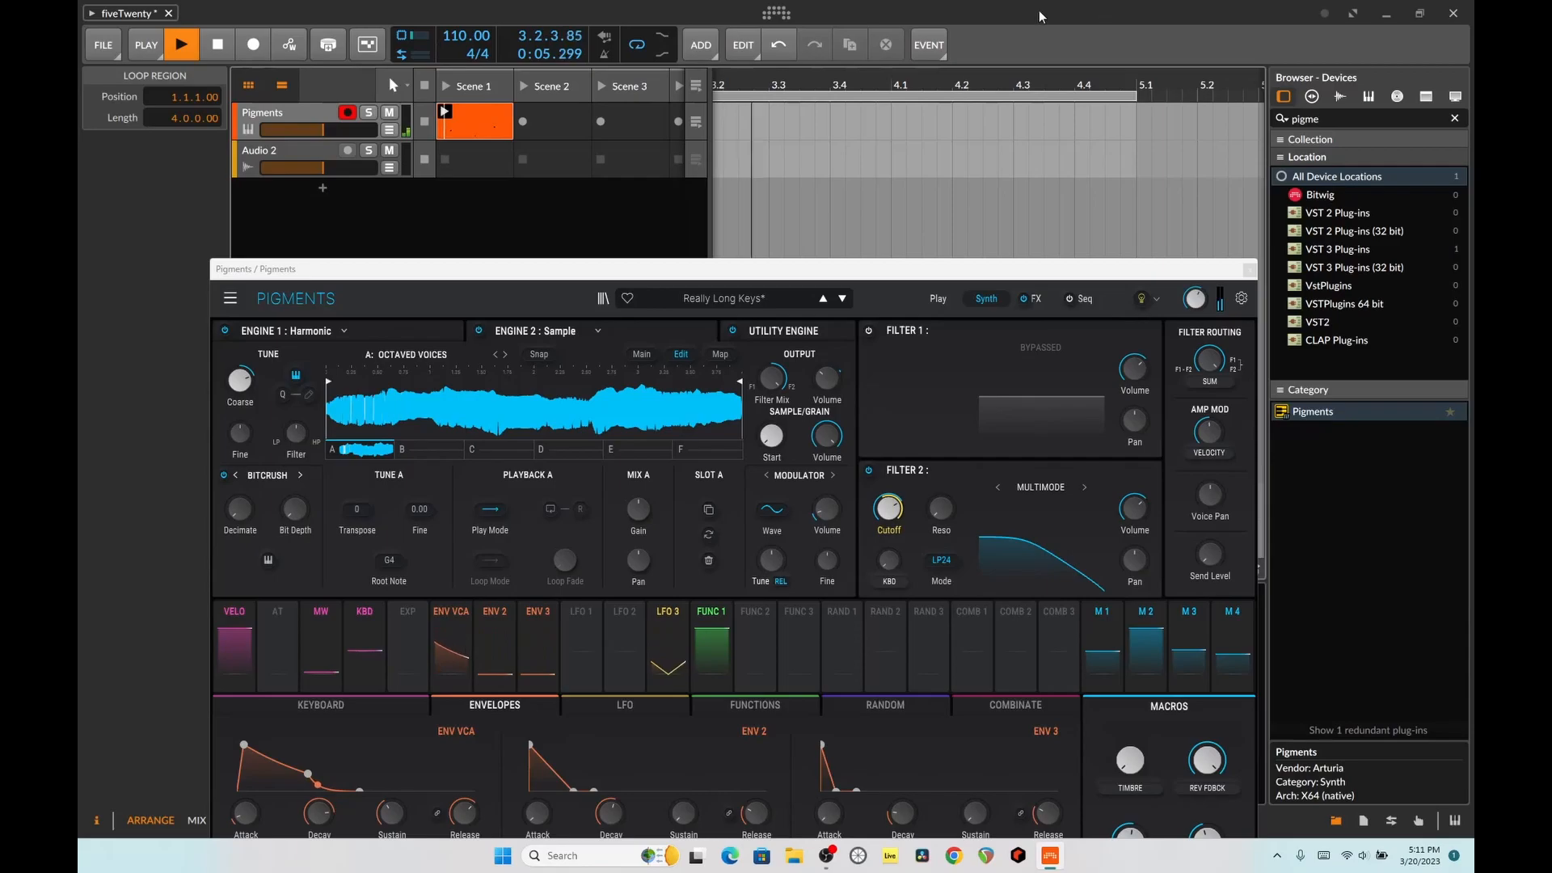
left_click(217, 44)
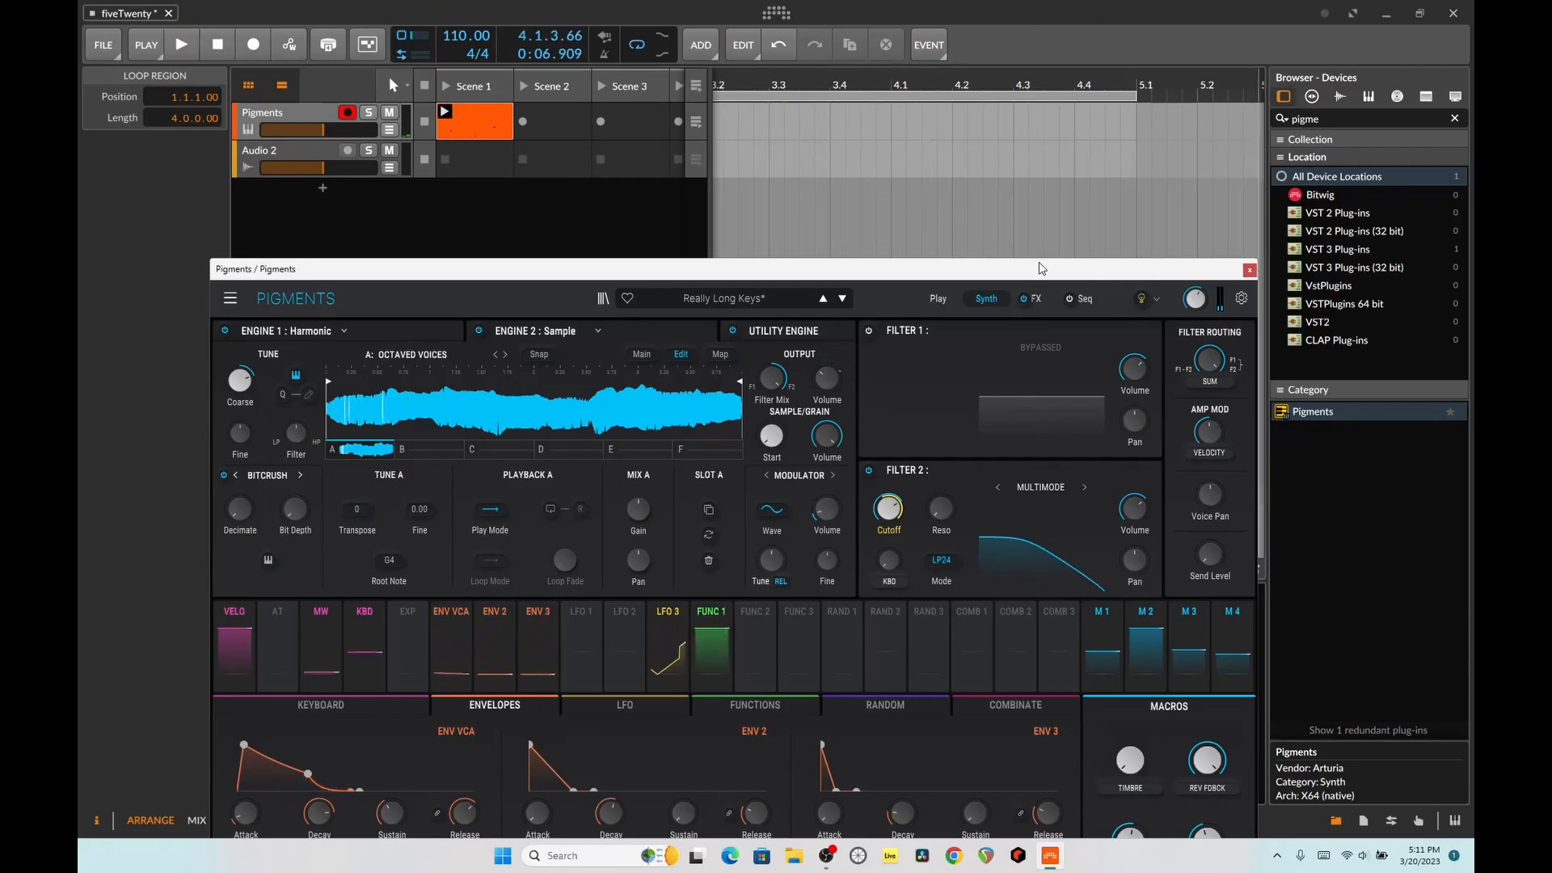
left_click(1250, 269)
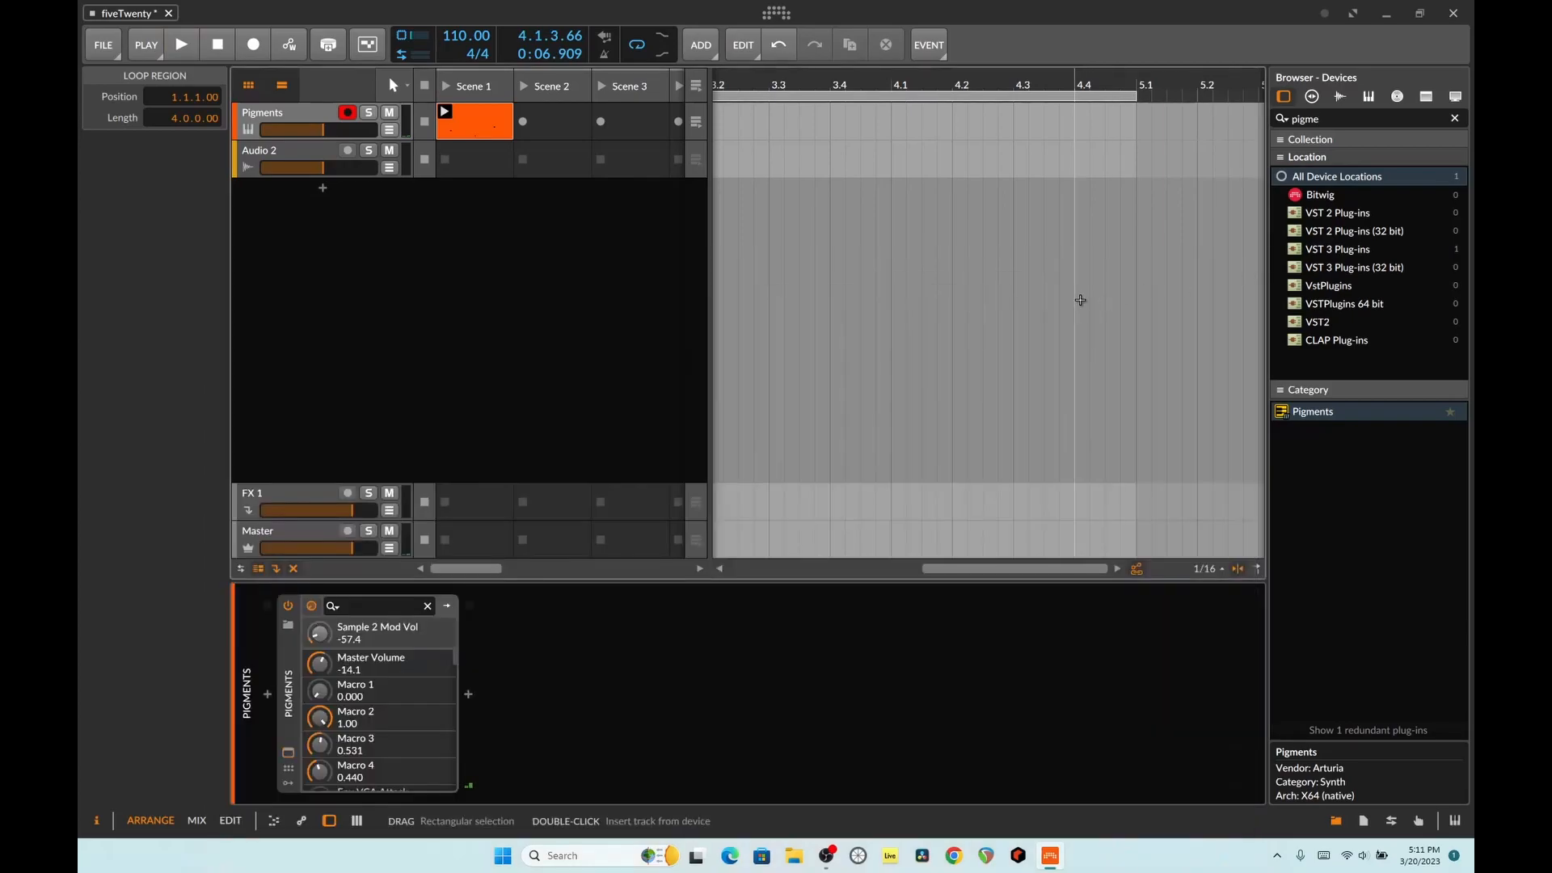
Bounce the first four bars of the Master track to a new audio track, using the Pre-Fader source at 24-bit.
left_click_drag(1037, 569, 845, 569)
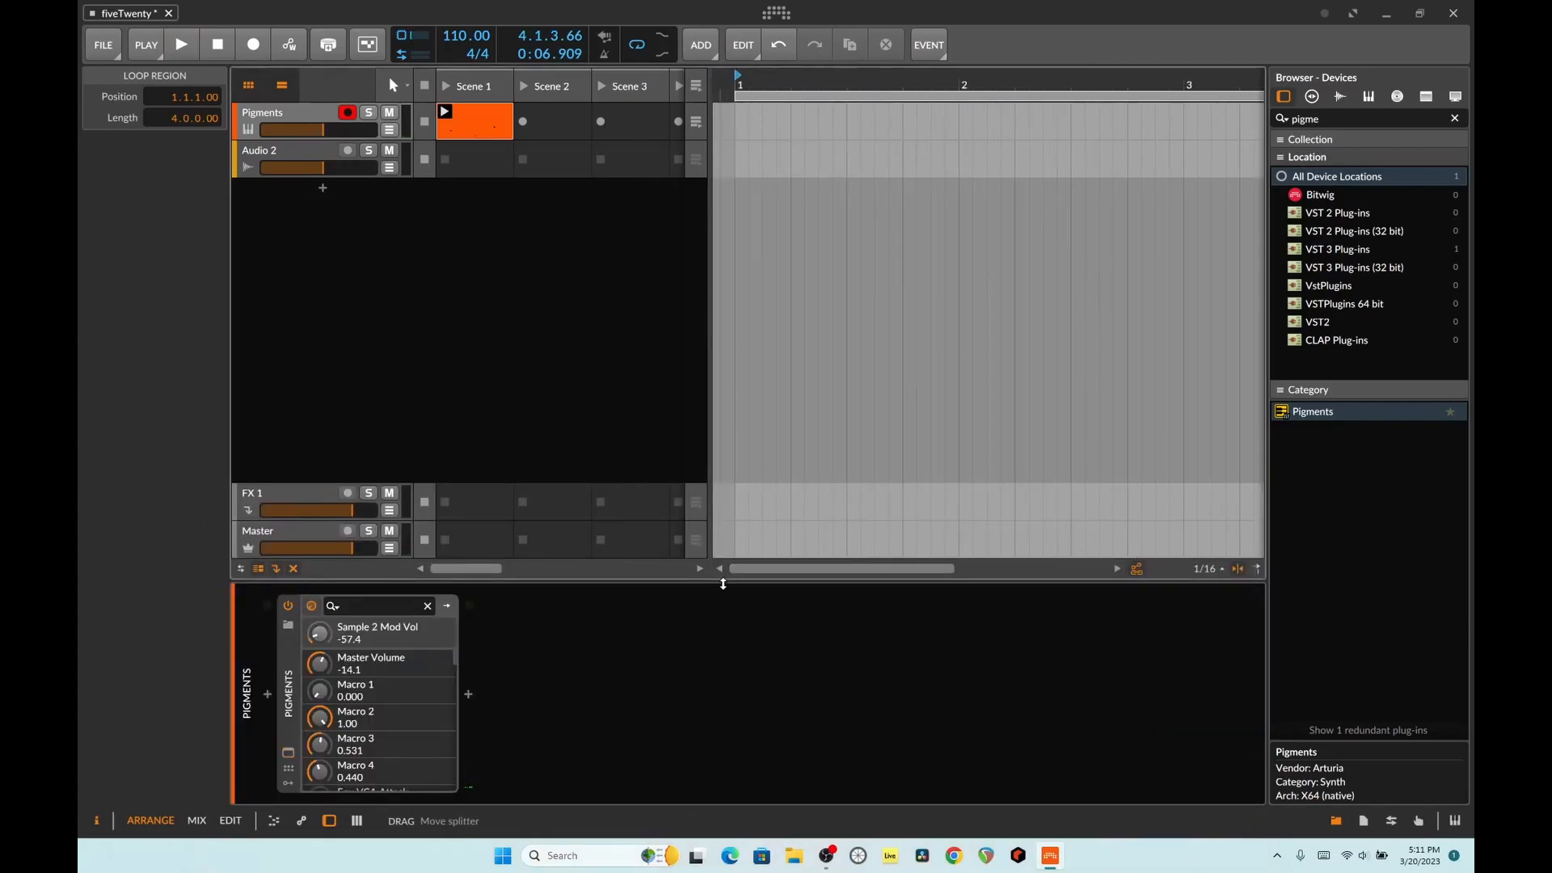
left_click_drag(737, 533, 937, 531)
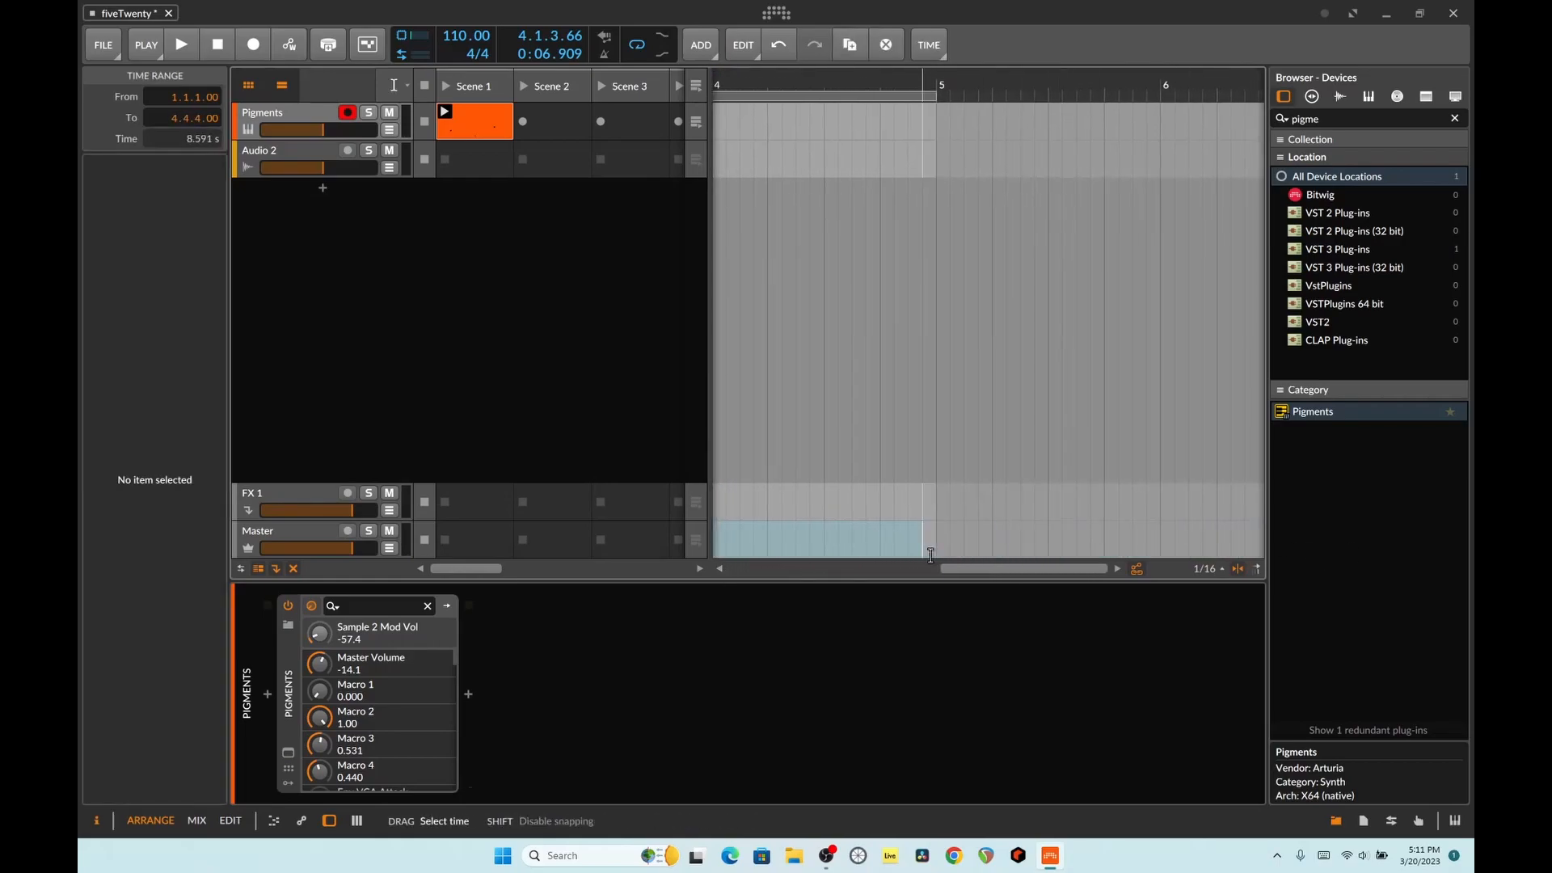
right_click(858, 540)
left_click(938, 671)
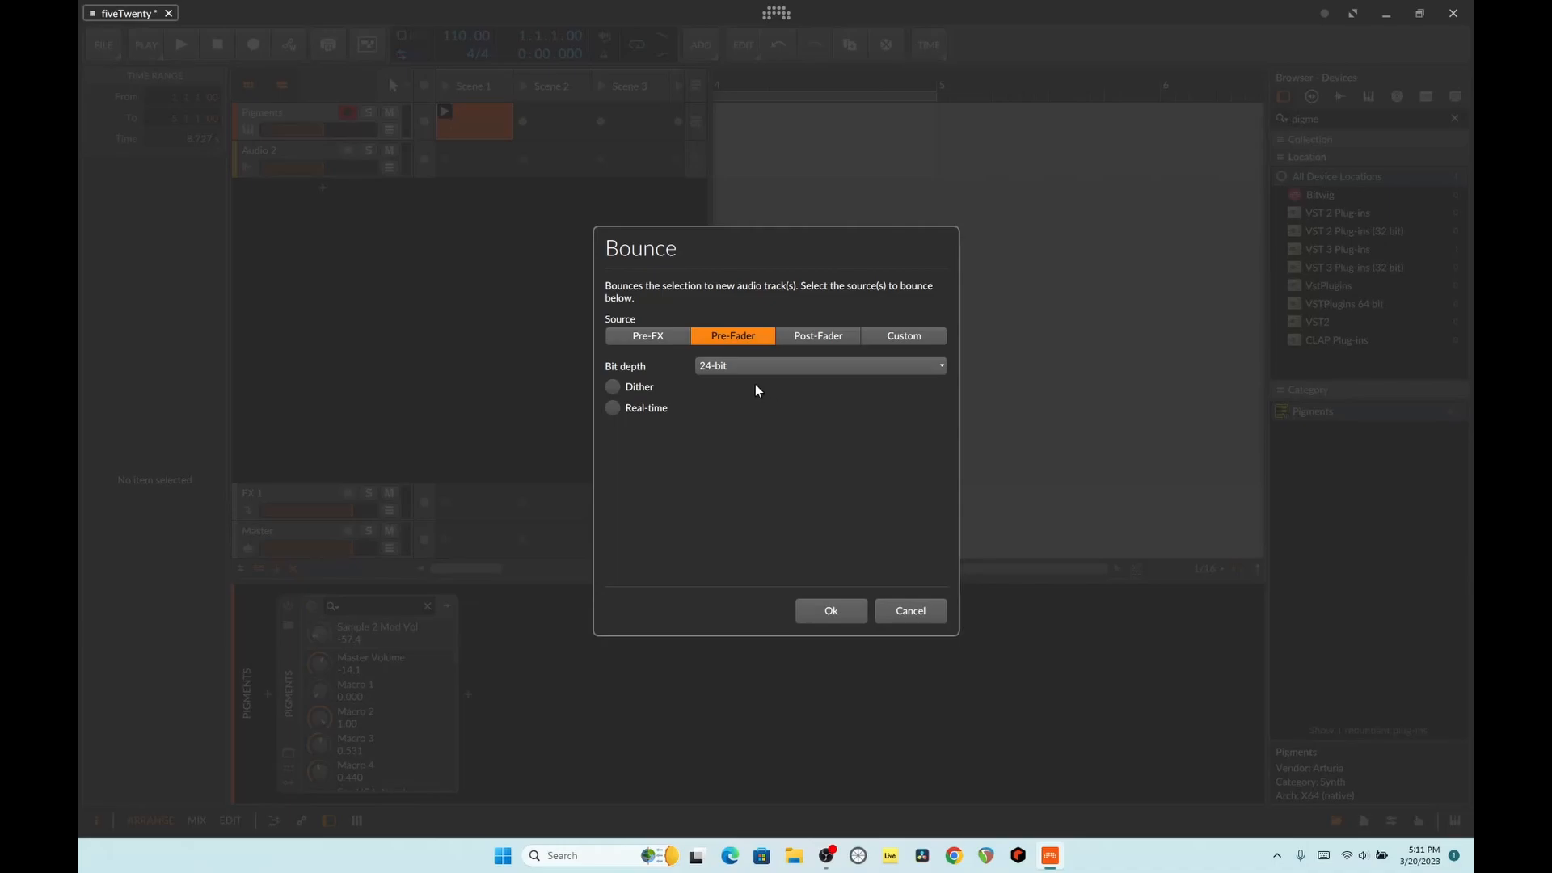
left_click(836, 607)
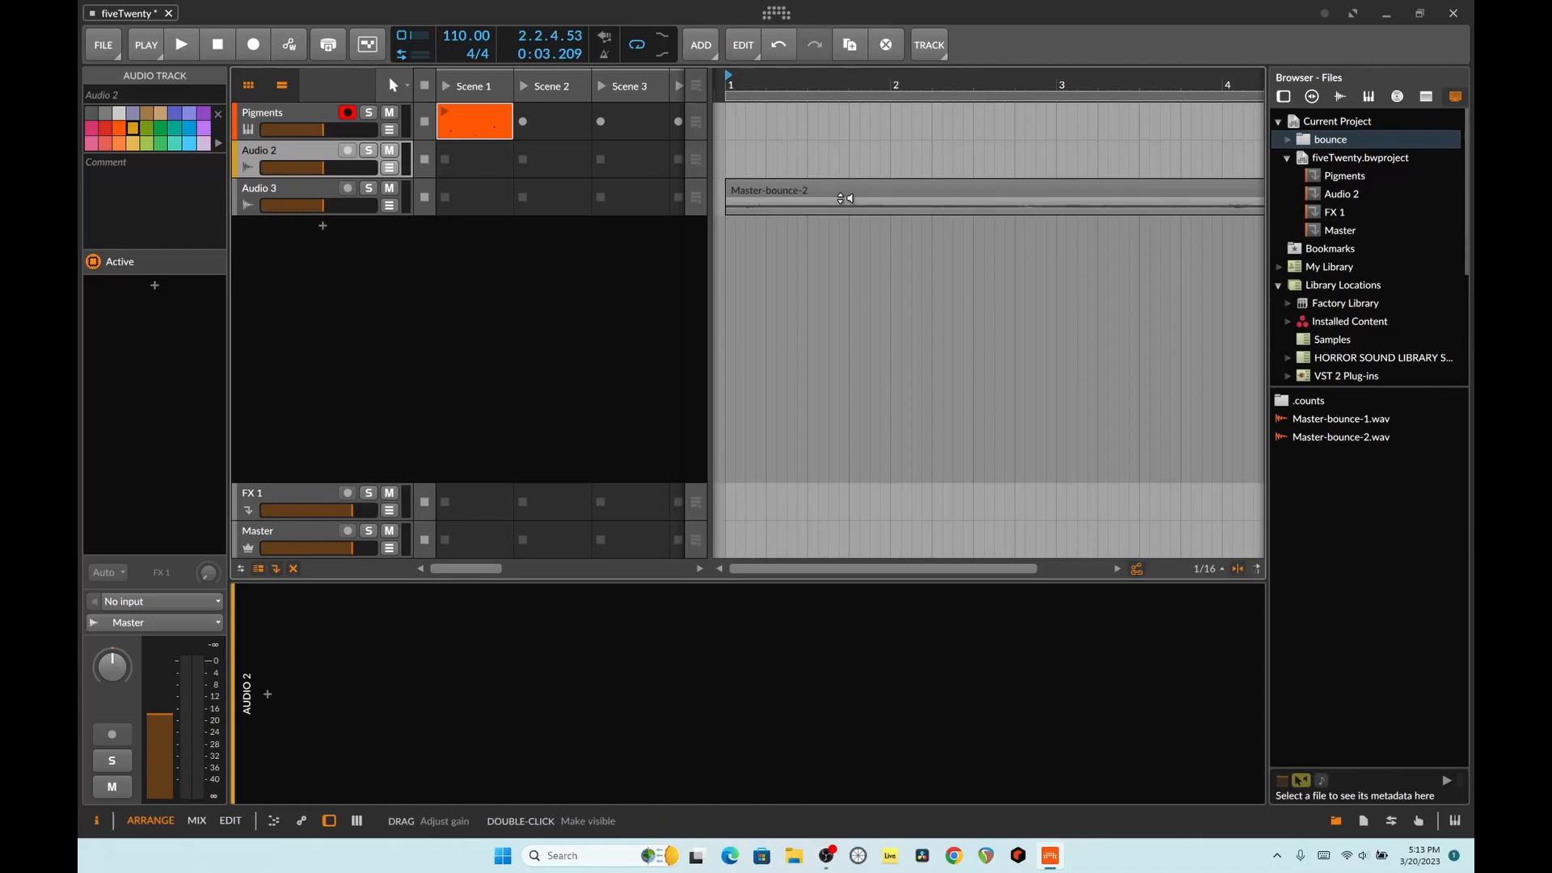
Raise the gain of the Master-bounce-2 clip while listening to it, and stop playback.
key("space")
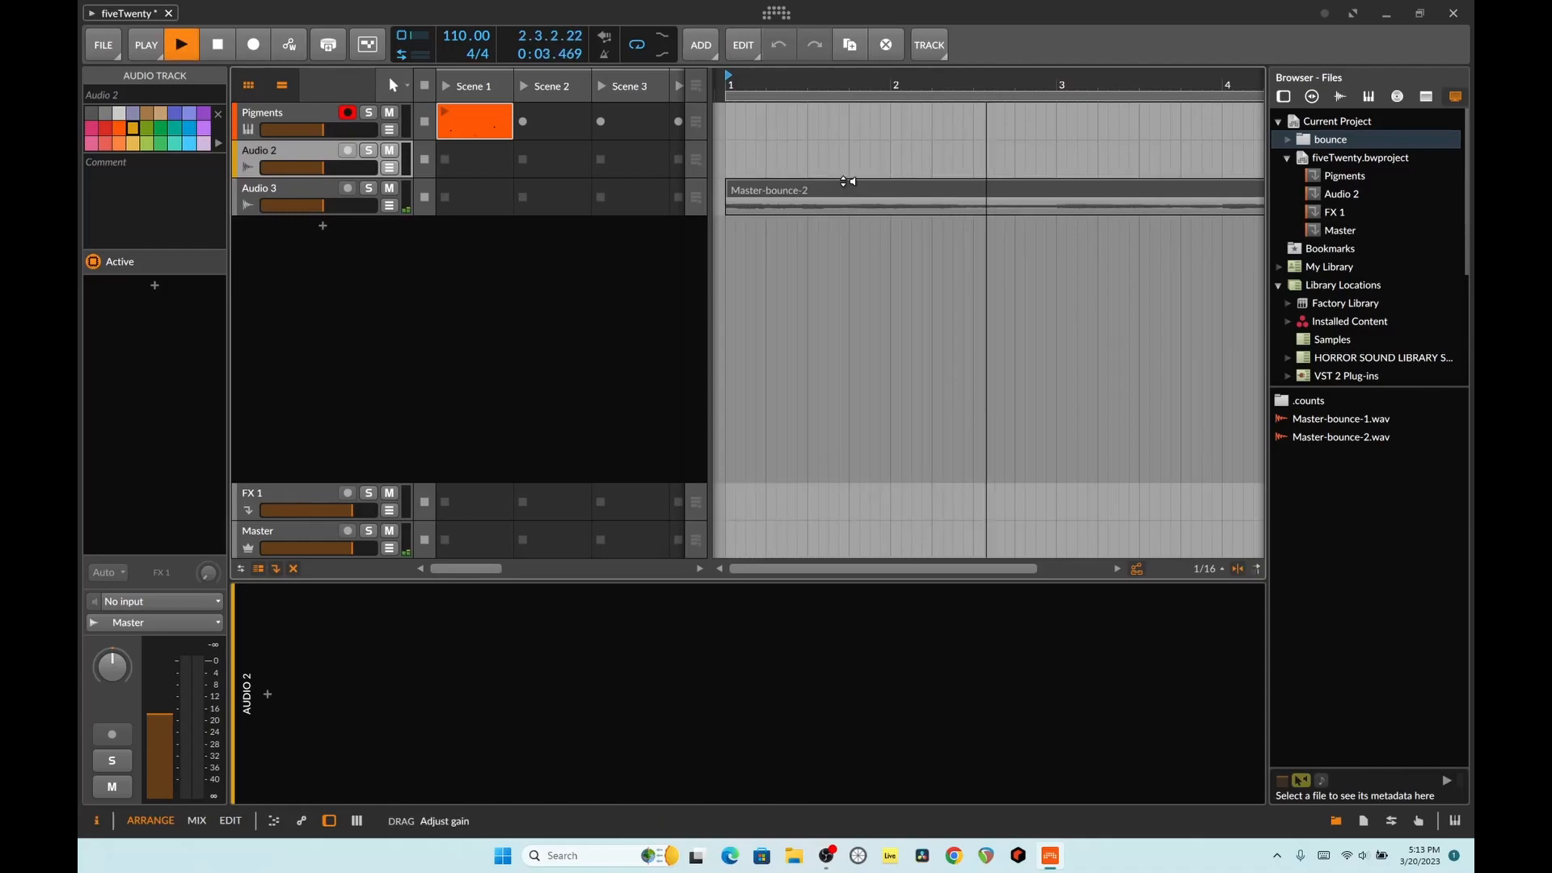
left_click_drag(844, 177, 865, 185)
key("space")
left_click(179, 50)
left_click(210, 44)
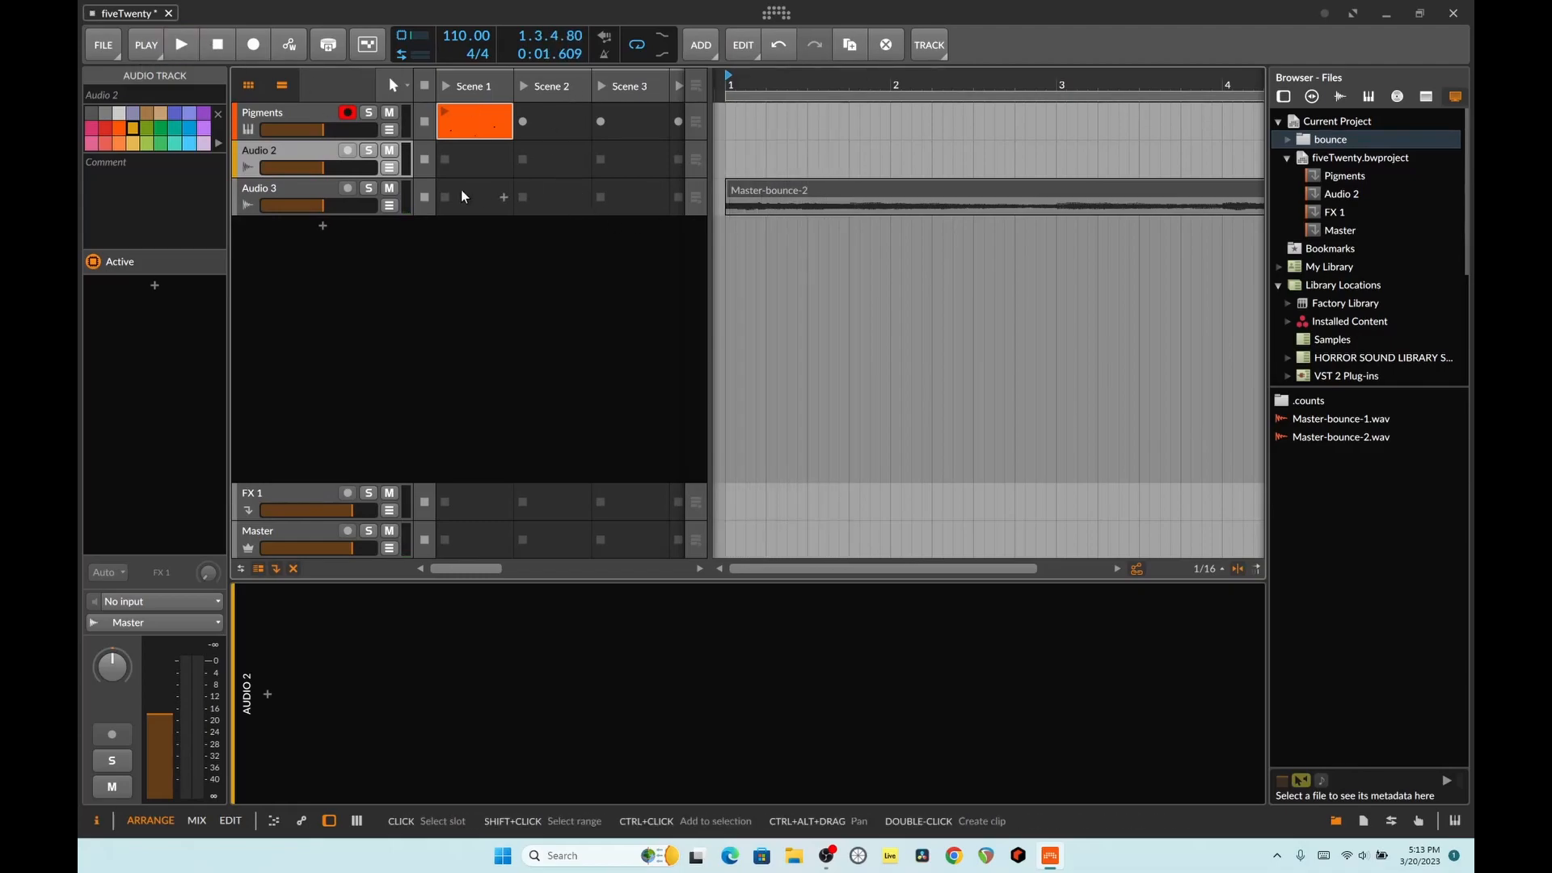
Mute the Audio 3 track, search the devices for "xy" and add an XY Instrument to that track.
left_click(296, 192)
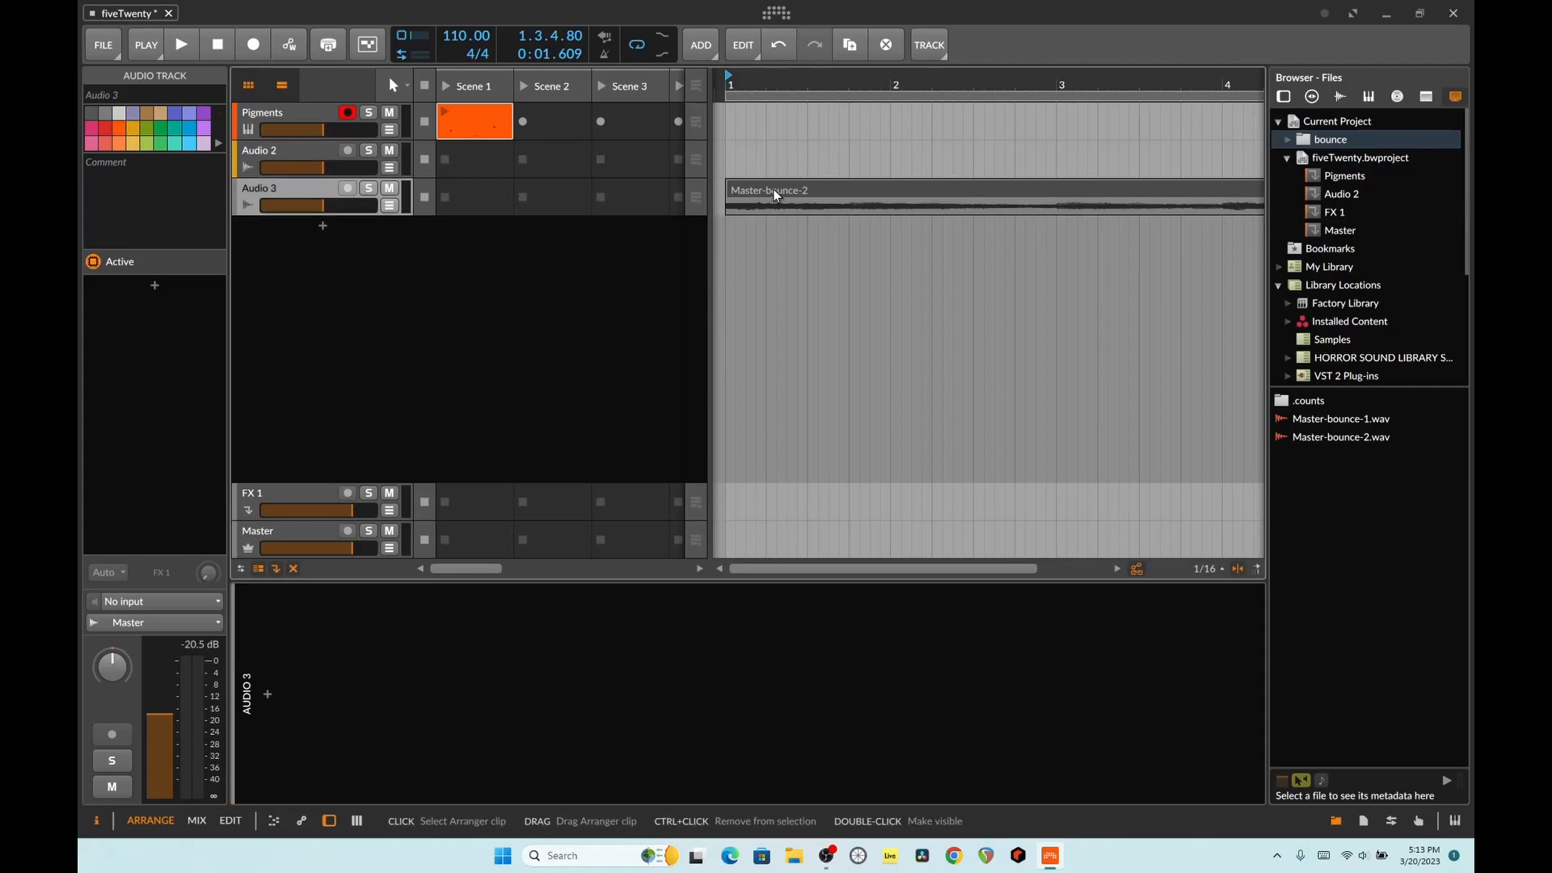
left_click(389, 187)
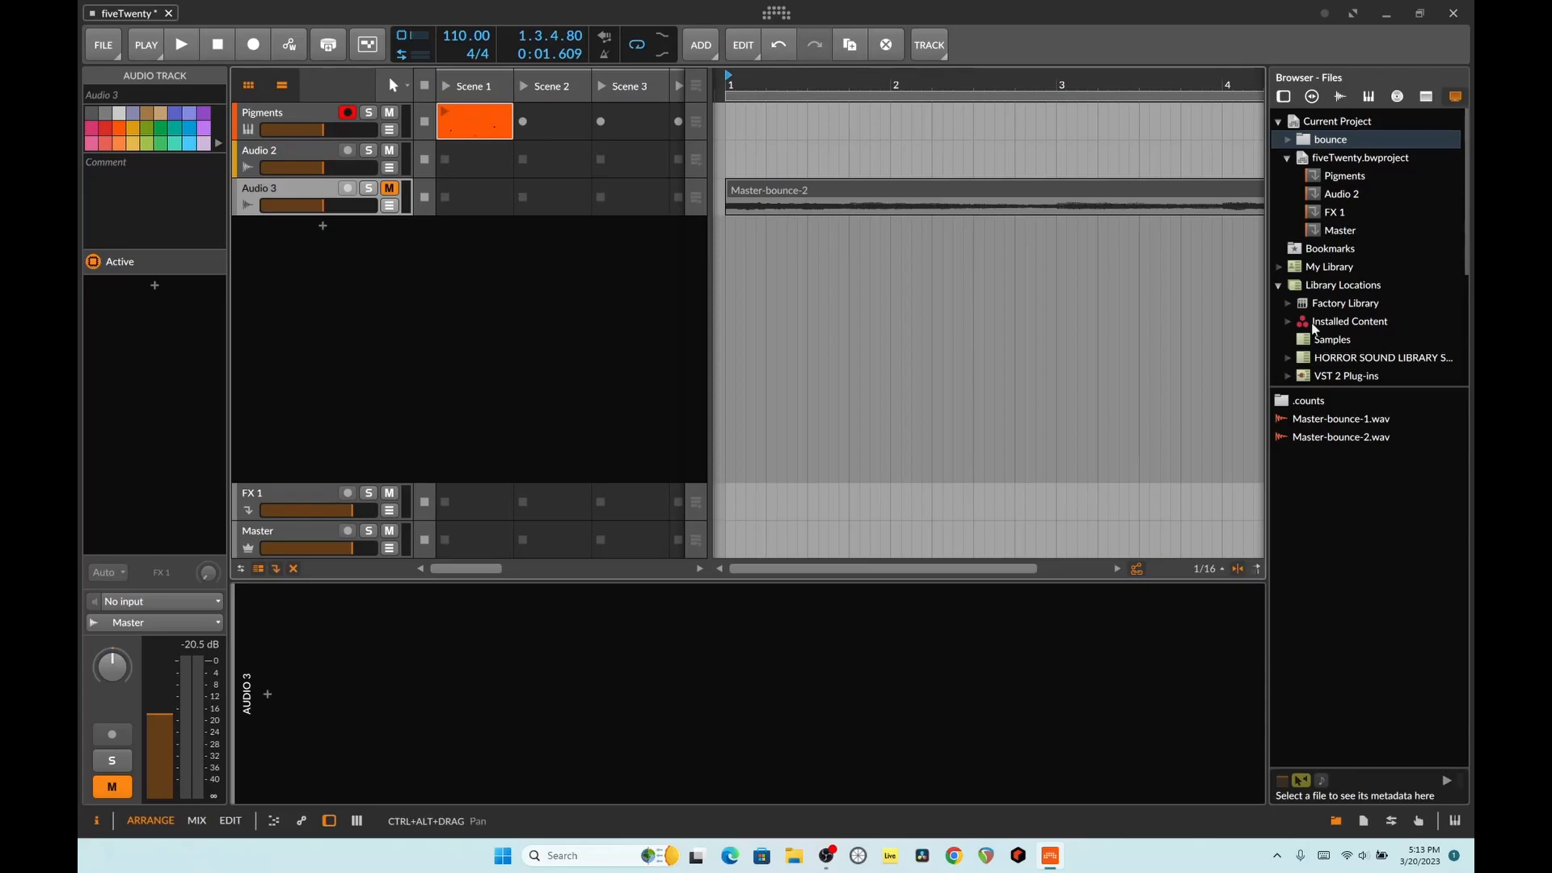
left_click(1282, 96)
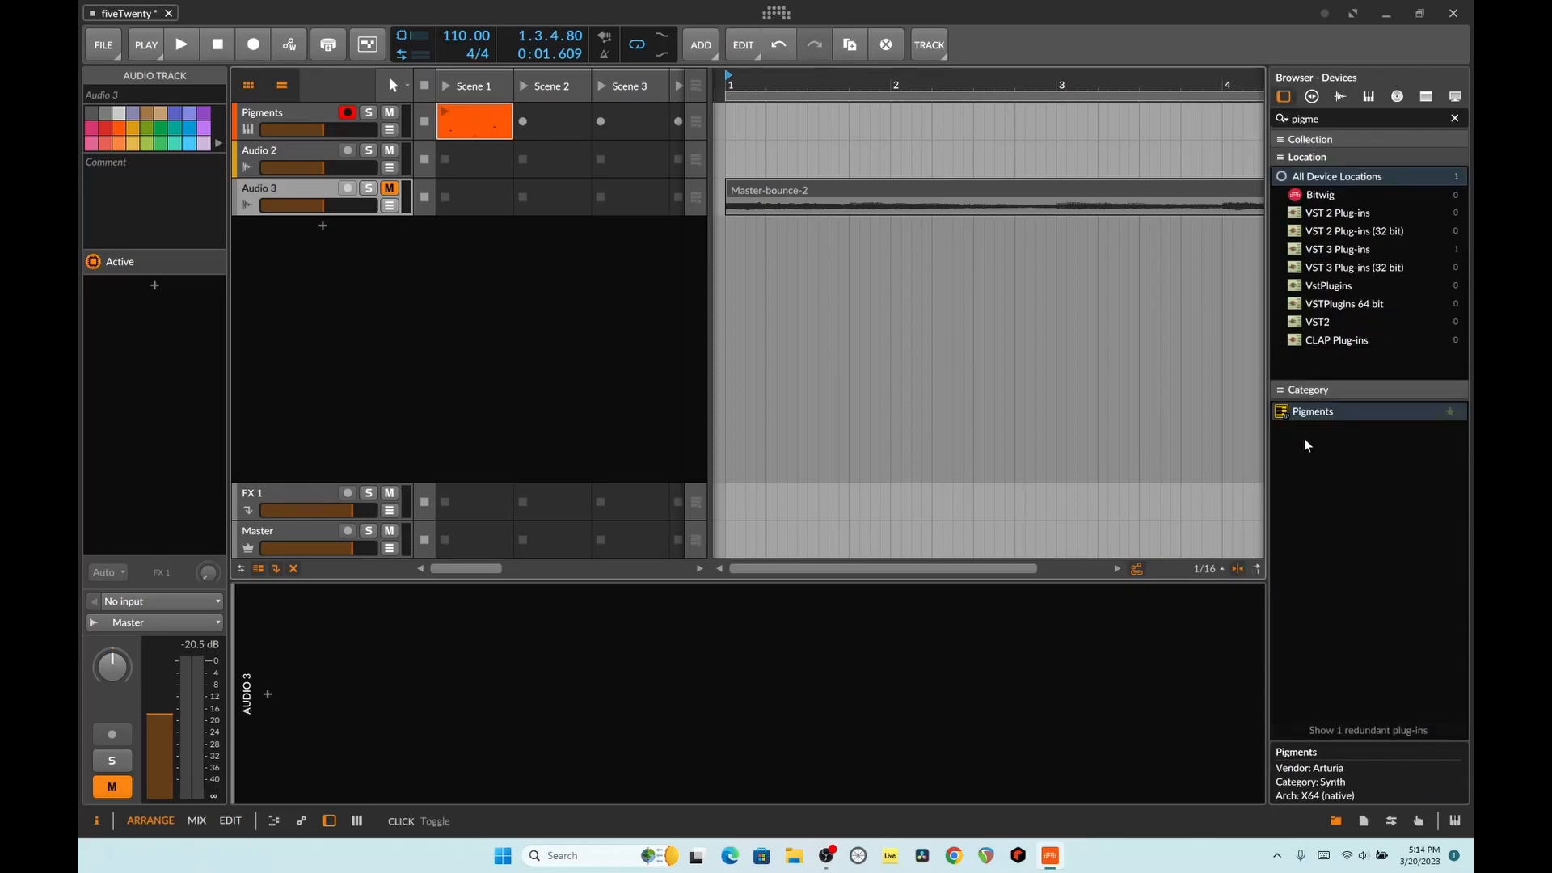
left_click_drag(1325, 120, 1212, 127)
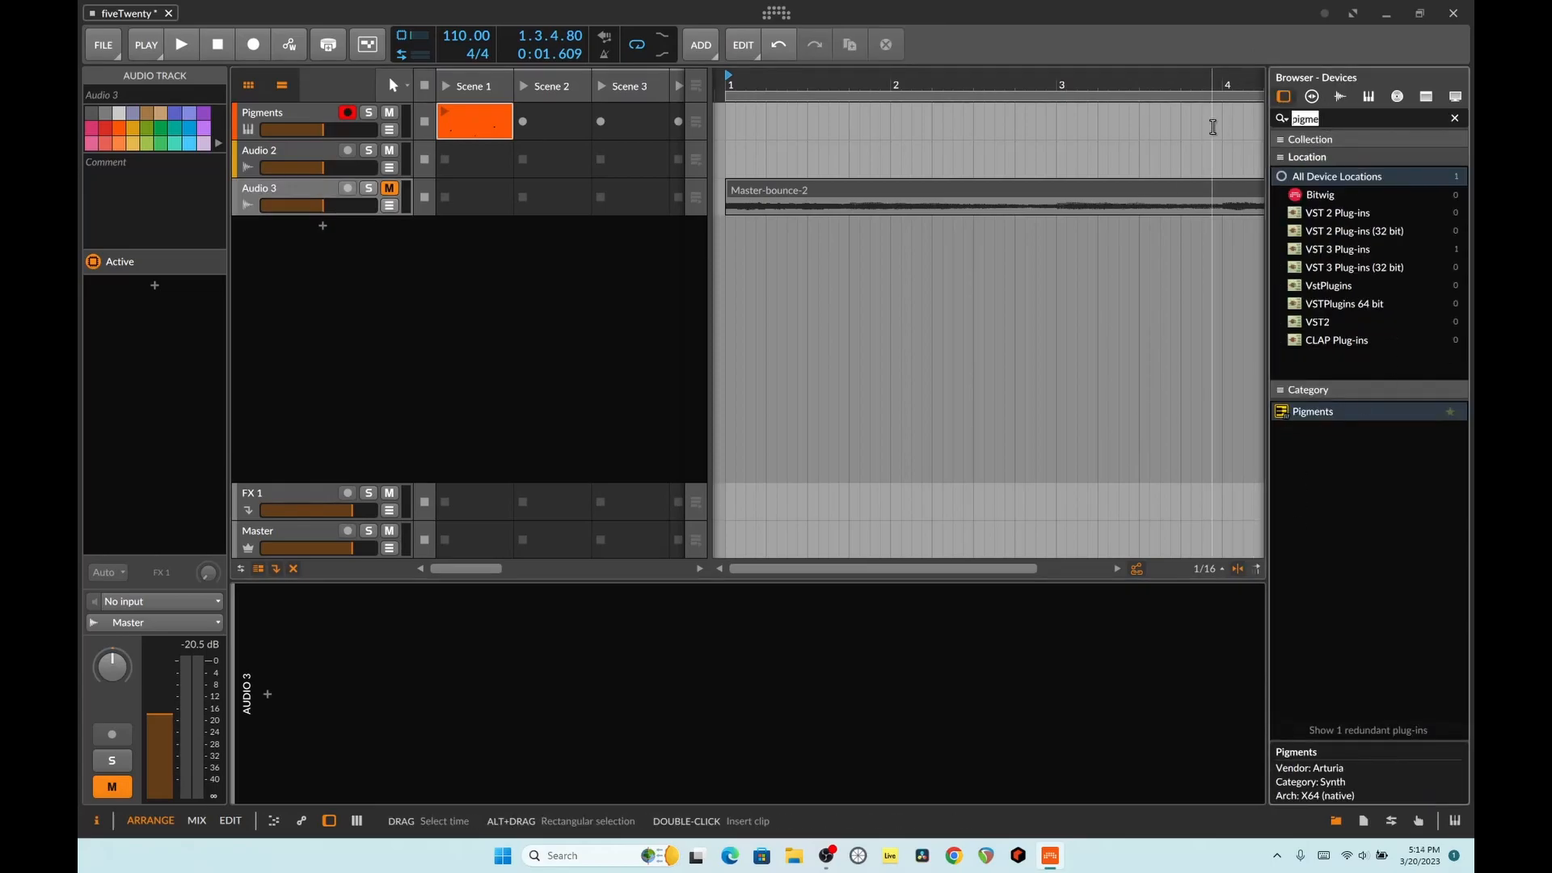
type("xy")
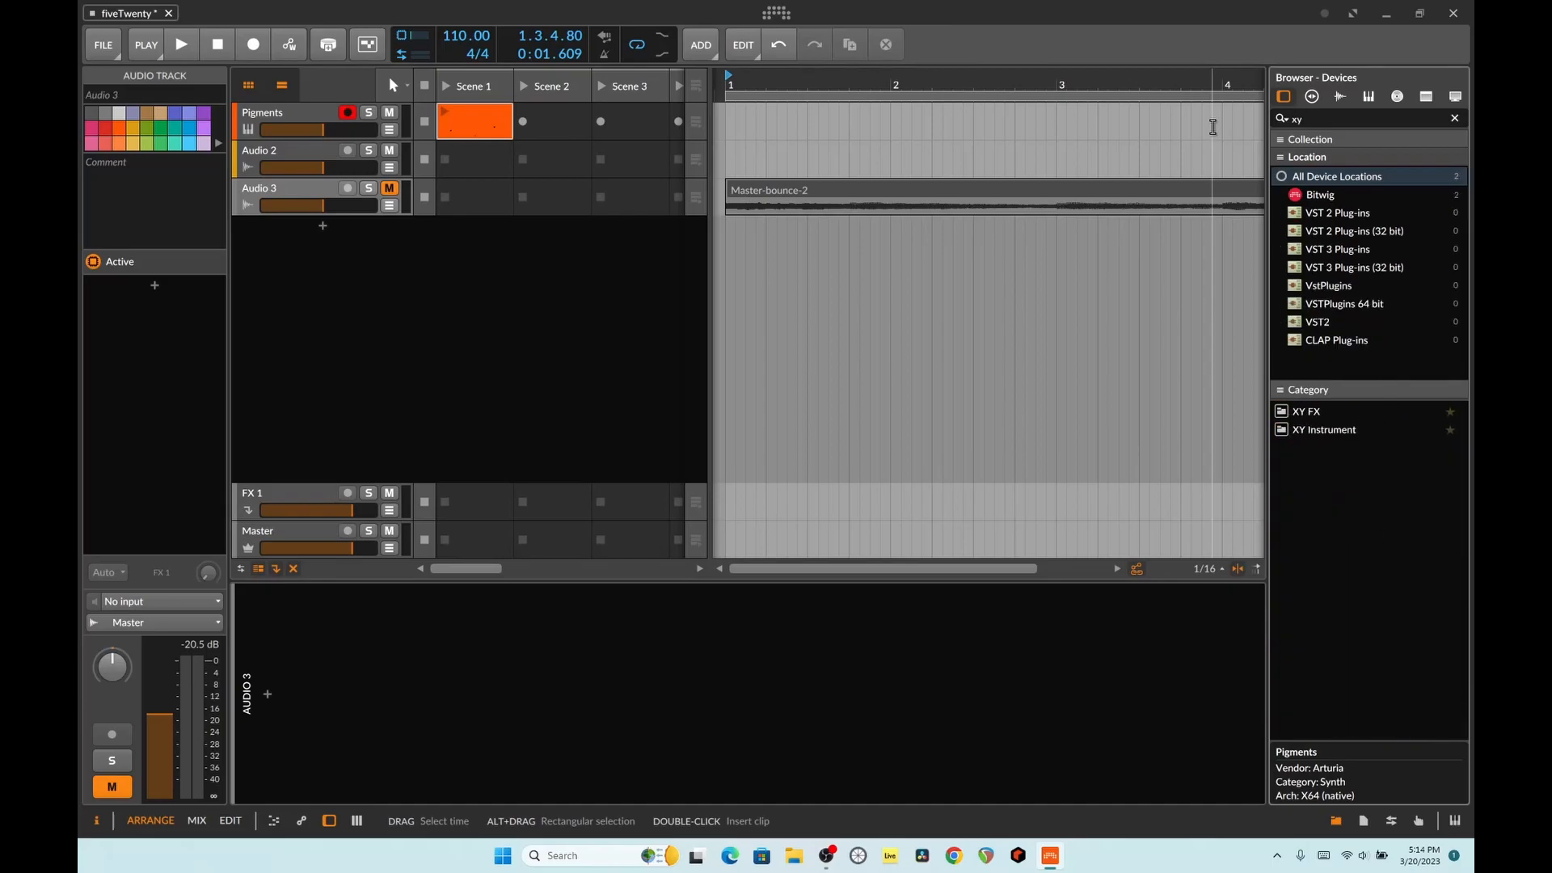
mouse_move(1316, 433)
left_mouse_down()
mouse_move(1056, 513)
mouse_move(752, 656)
mouse_move(733, 637)
left_mouse_up()
Load the Master-bounce-2 clip into slot C of the XY Instrument as a Sampler and move the mix point towards C.
left_click_drag(798, 191, 305, 759)
left_click_drag(349, 659, 334, 618)
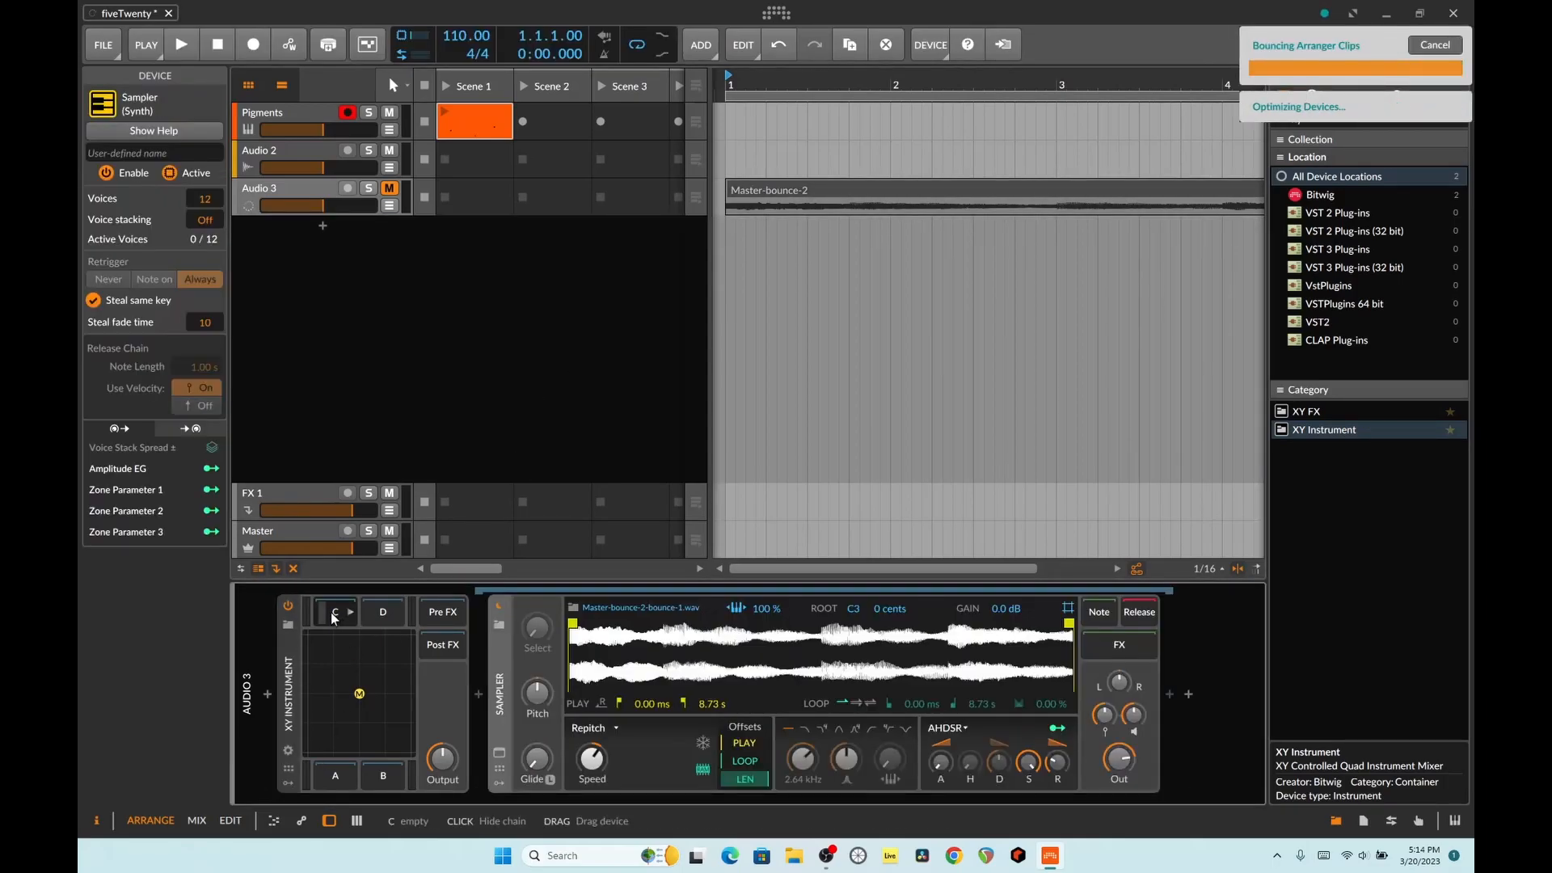
left_click(338, 616)
left_click(339, 617)
left_click_drag(360, 695, 333, 653)
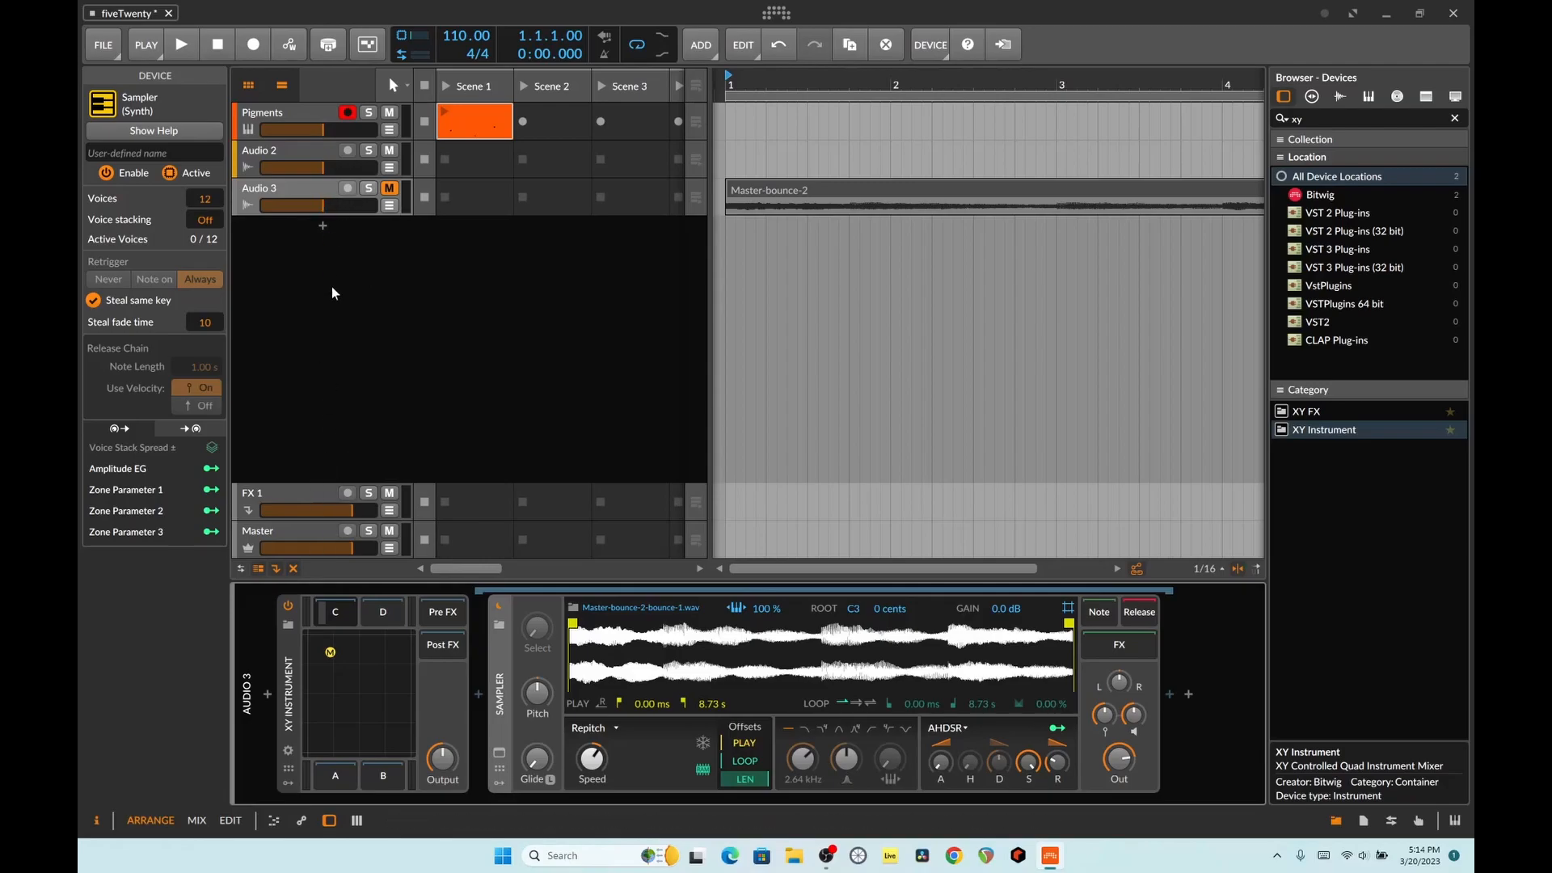
Add an instrument track below Audio 3 and move the XY Instrument device from Audio 3 onto it.
right_click(316, 194)
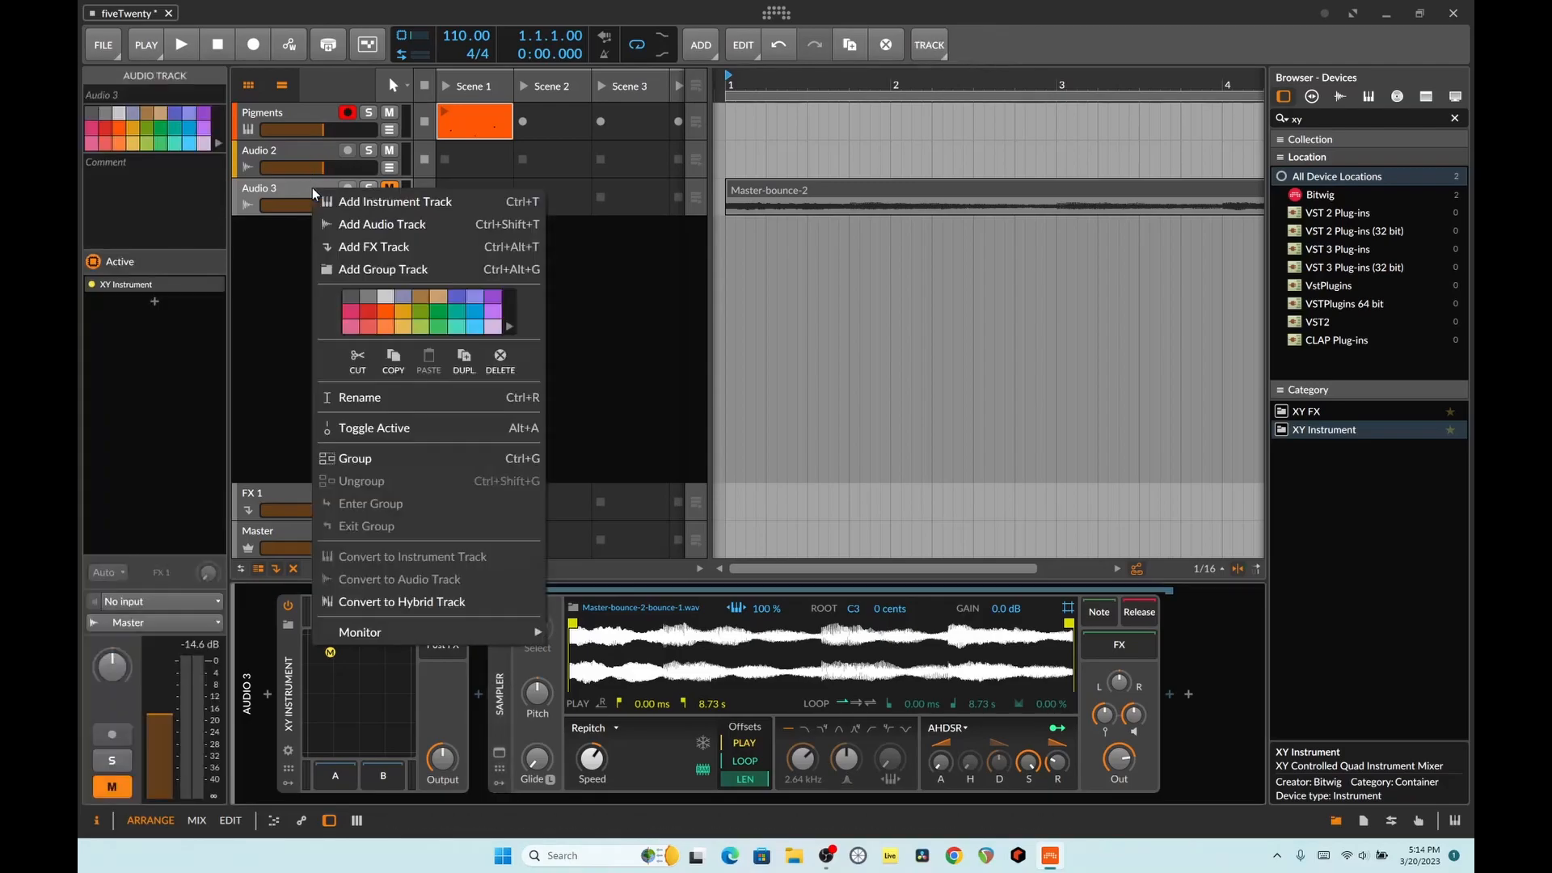
left_click(387, 202)
left_click(334, 206)
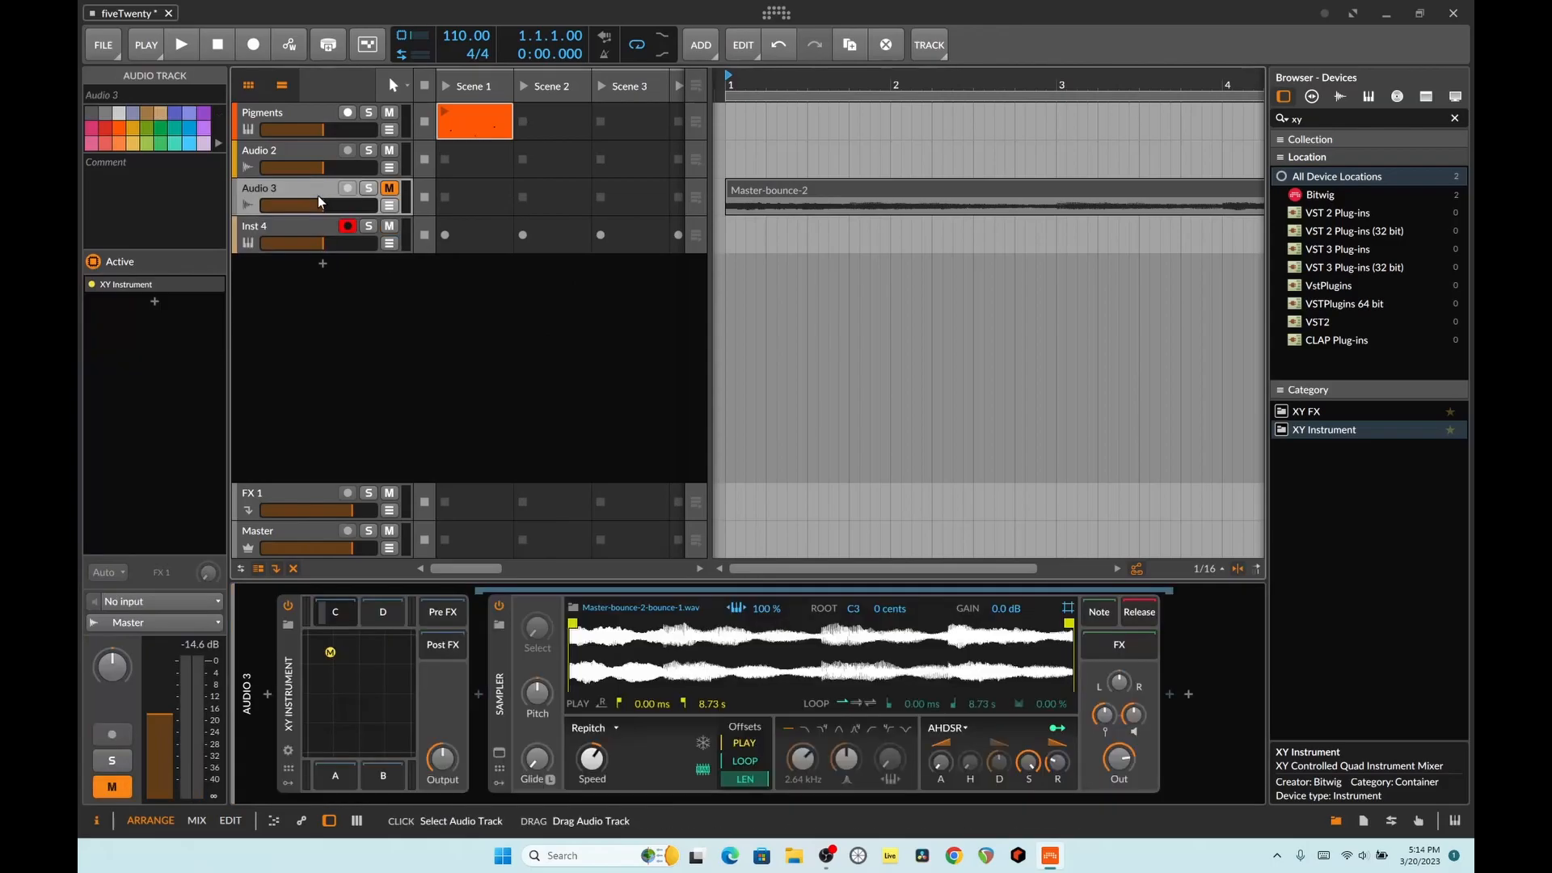
left_click(321, 236)
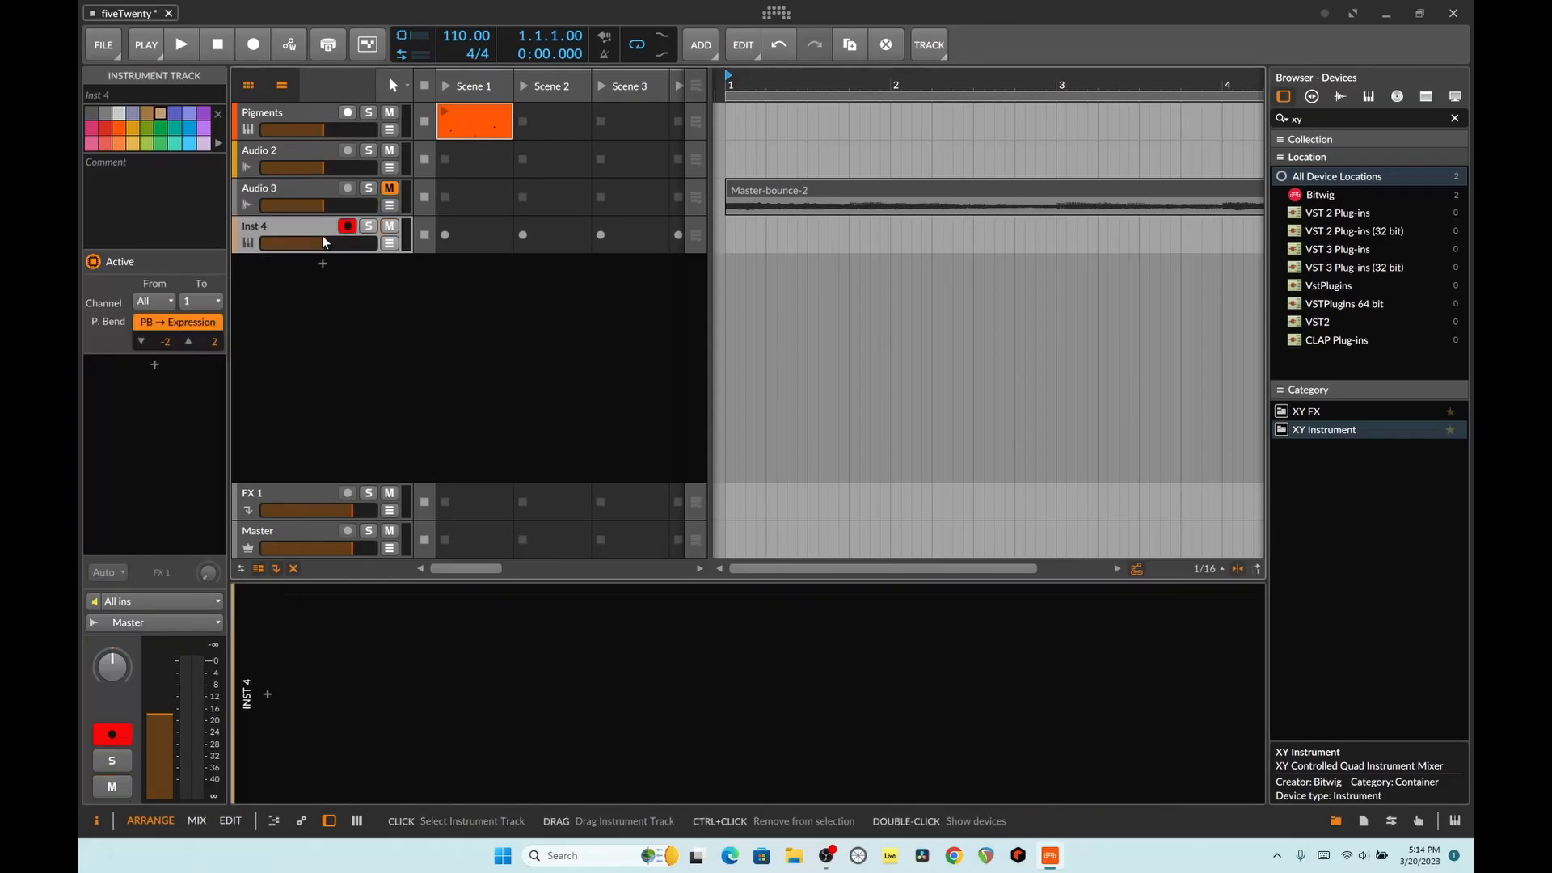
left_click(320, 206)
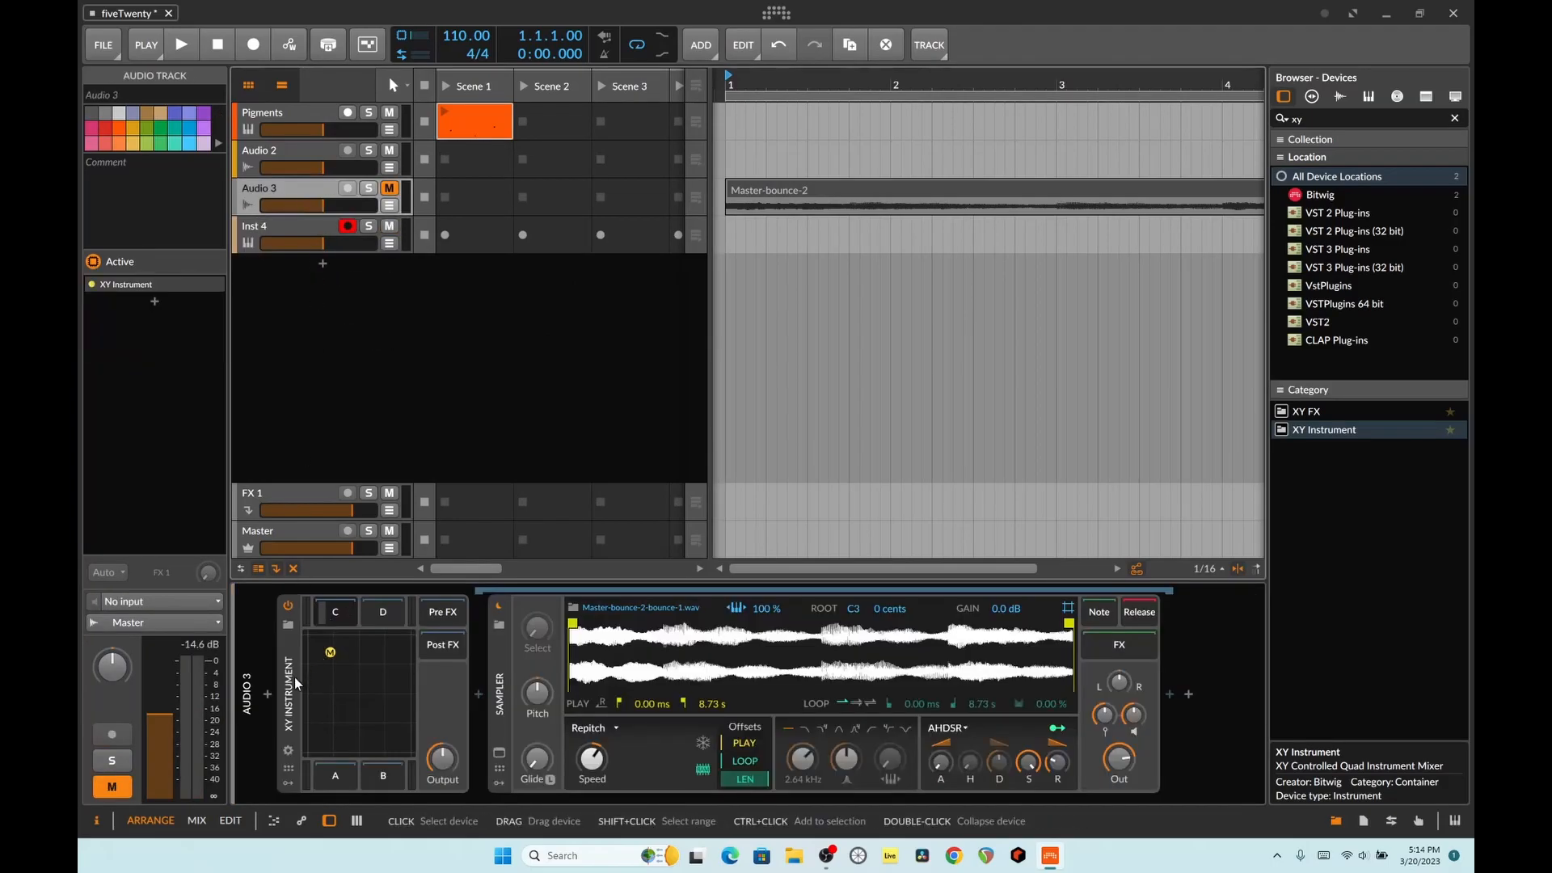
left_click_drag(293, 679, 287, 449)
left_click_drag(296, 284, 297, 283)
left_click(295, 240)
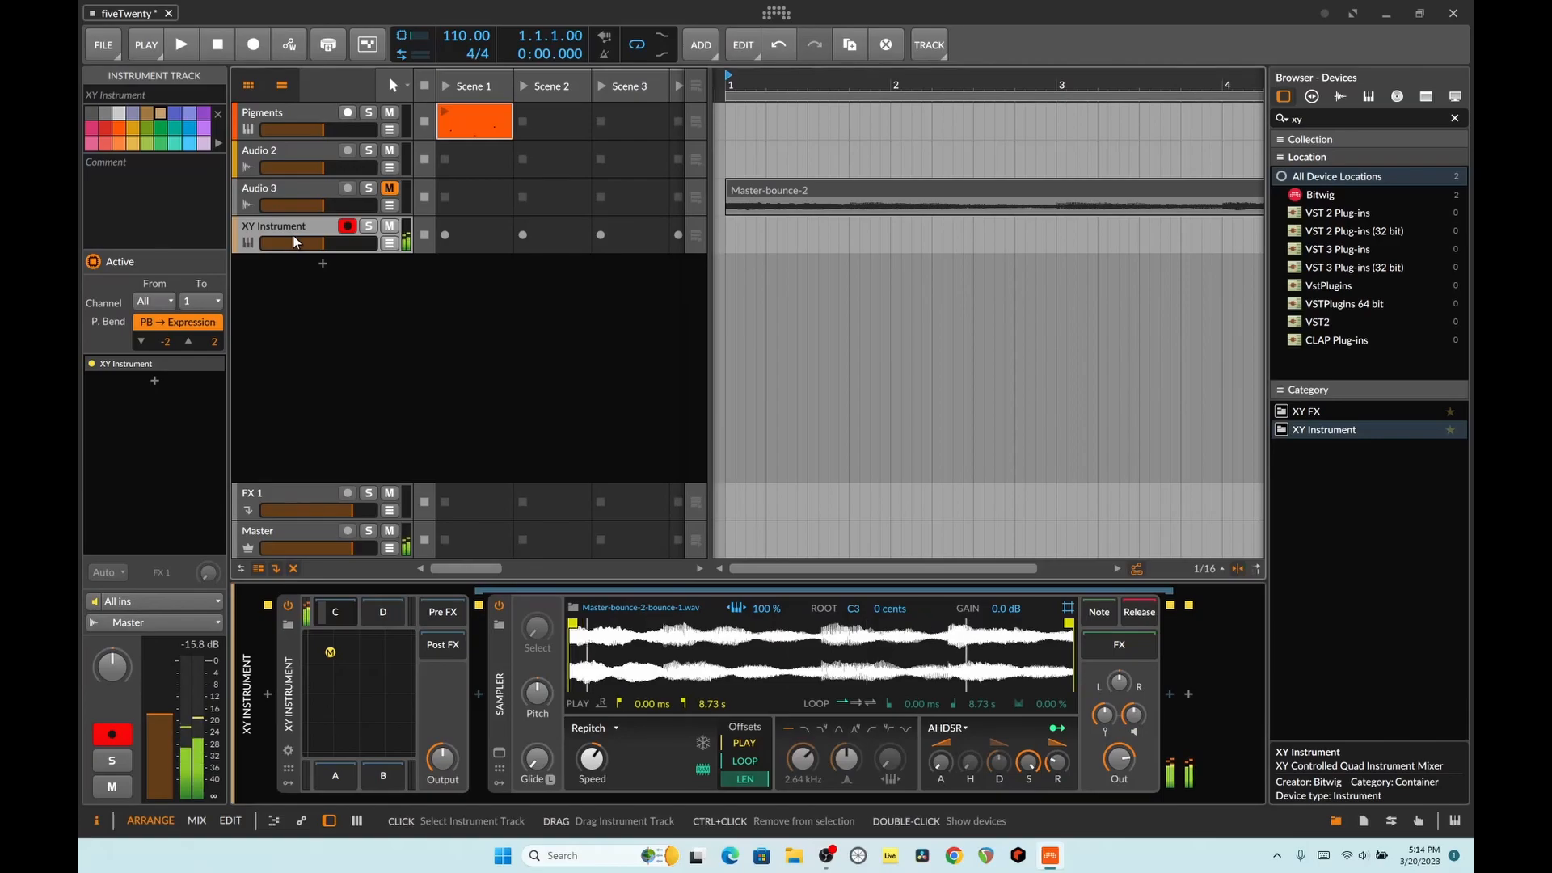
Move the XY Instrument's mix point around the pad while the sample sounds, leaving it slightly above and towards D from the centre.
left_click_drag(330, 651, 368, 711)
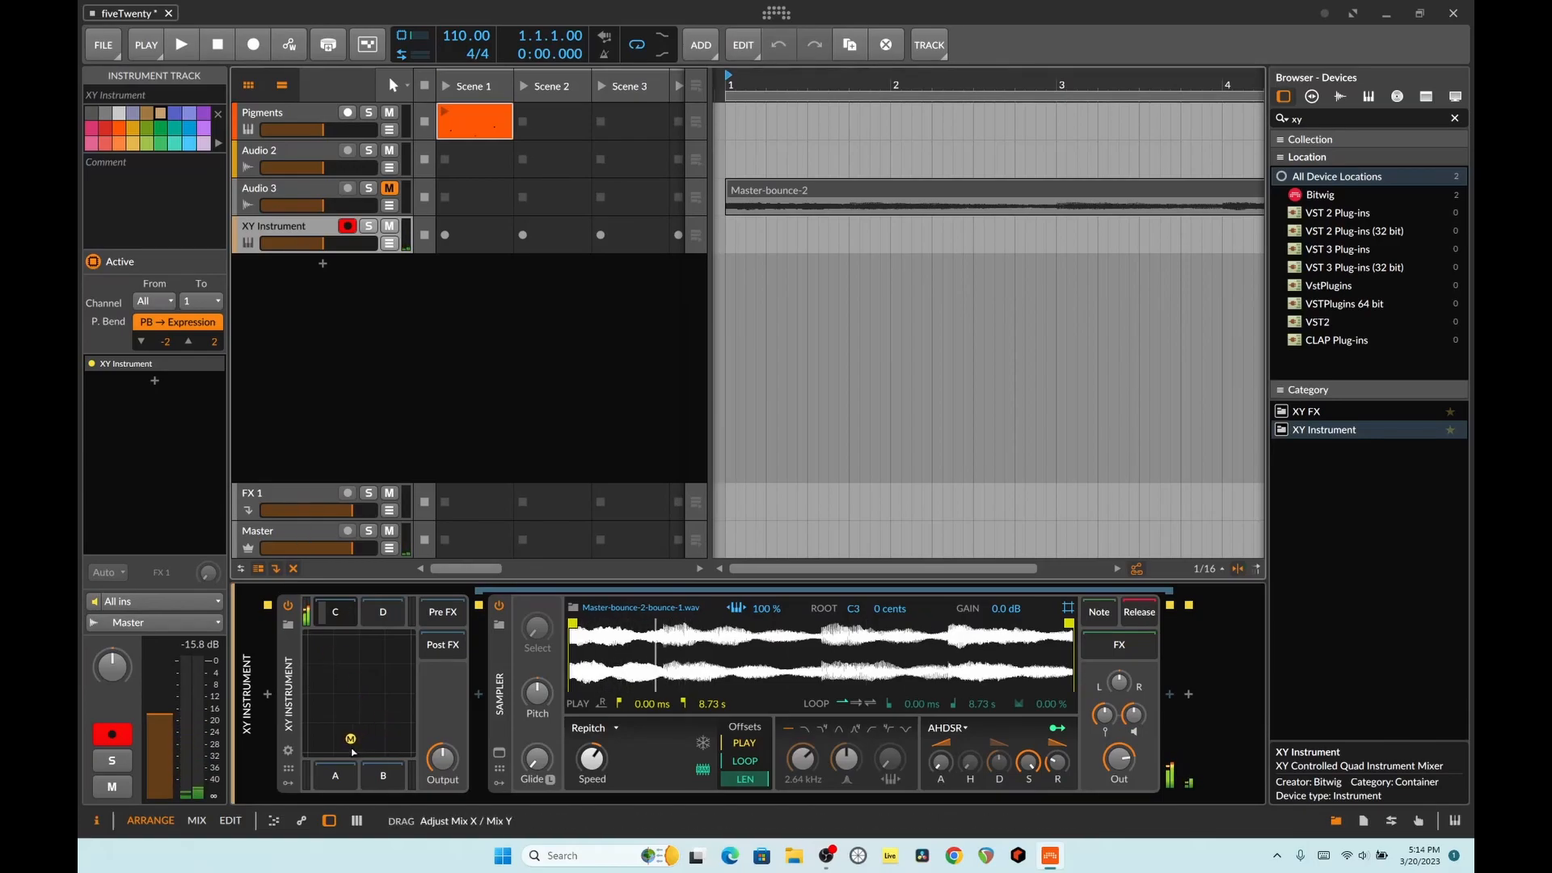
left_click_drag(334, 734, 374, 677)
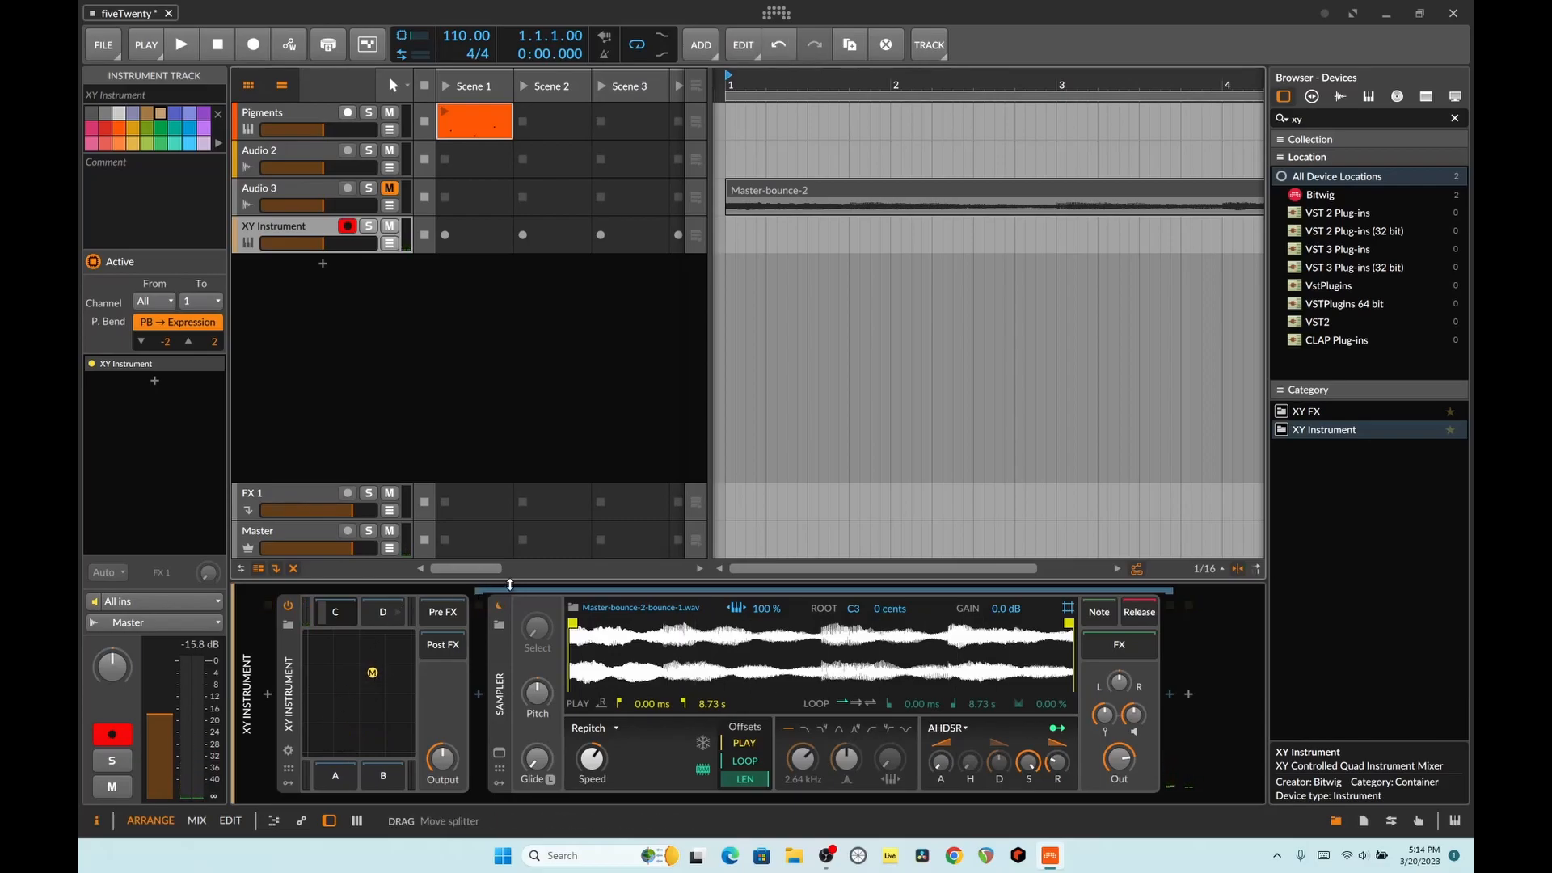
left_click(538, 531)
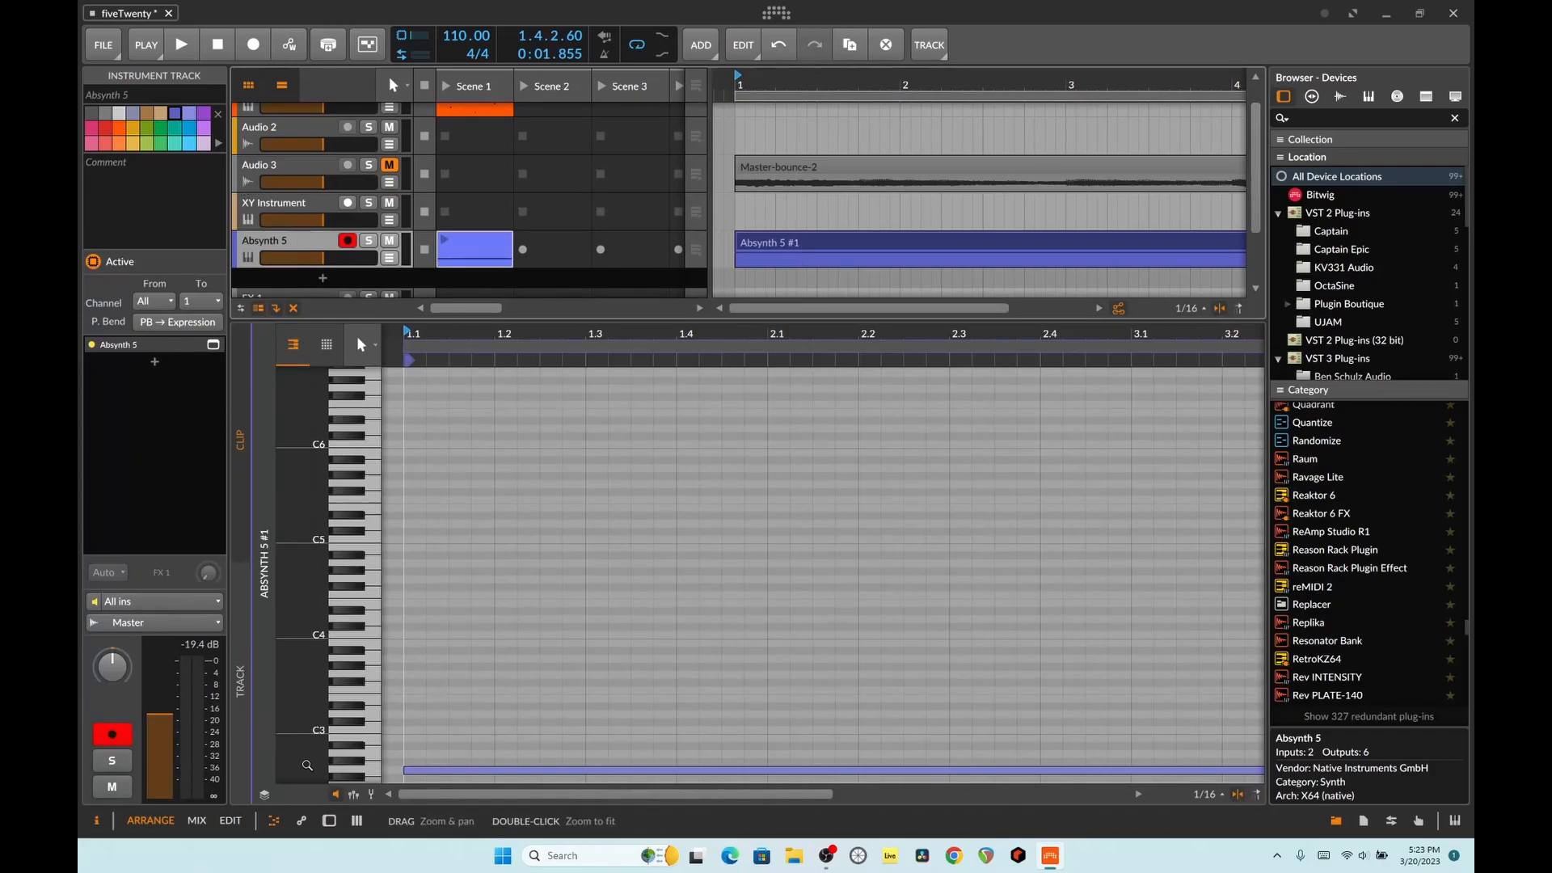
Show the Absynth 5 track's device, view its plug-in window, close it and play the Absynth 5 #1 clip in the arrangement.
left_click(327, 820)
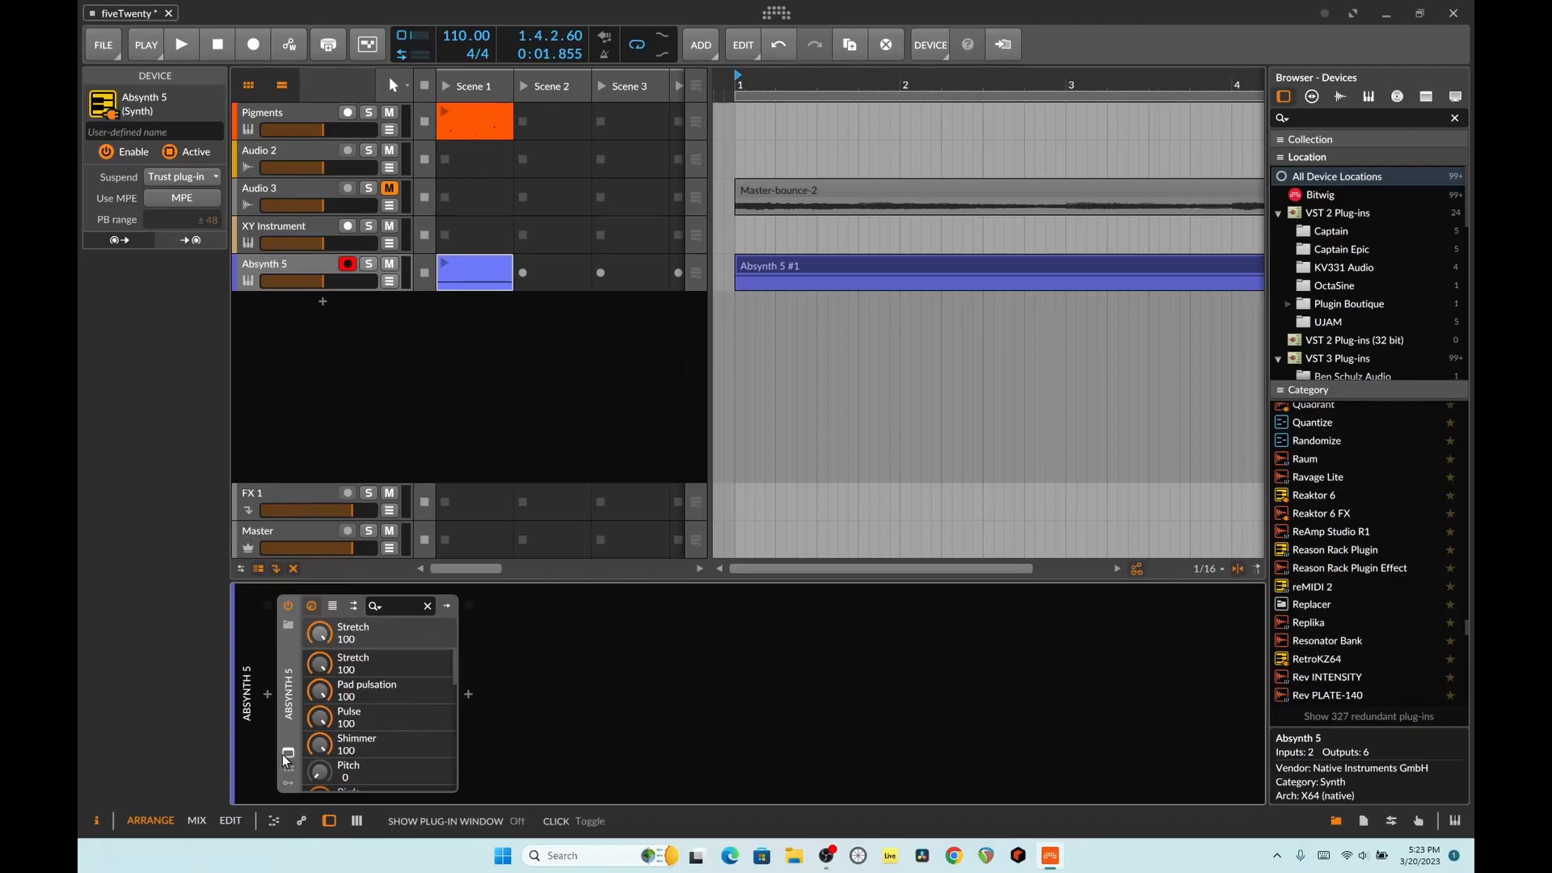
left_click(287, 755)
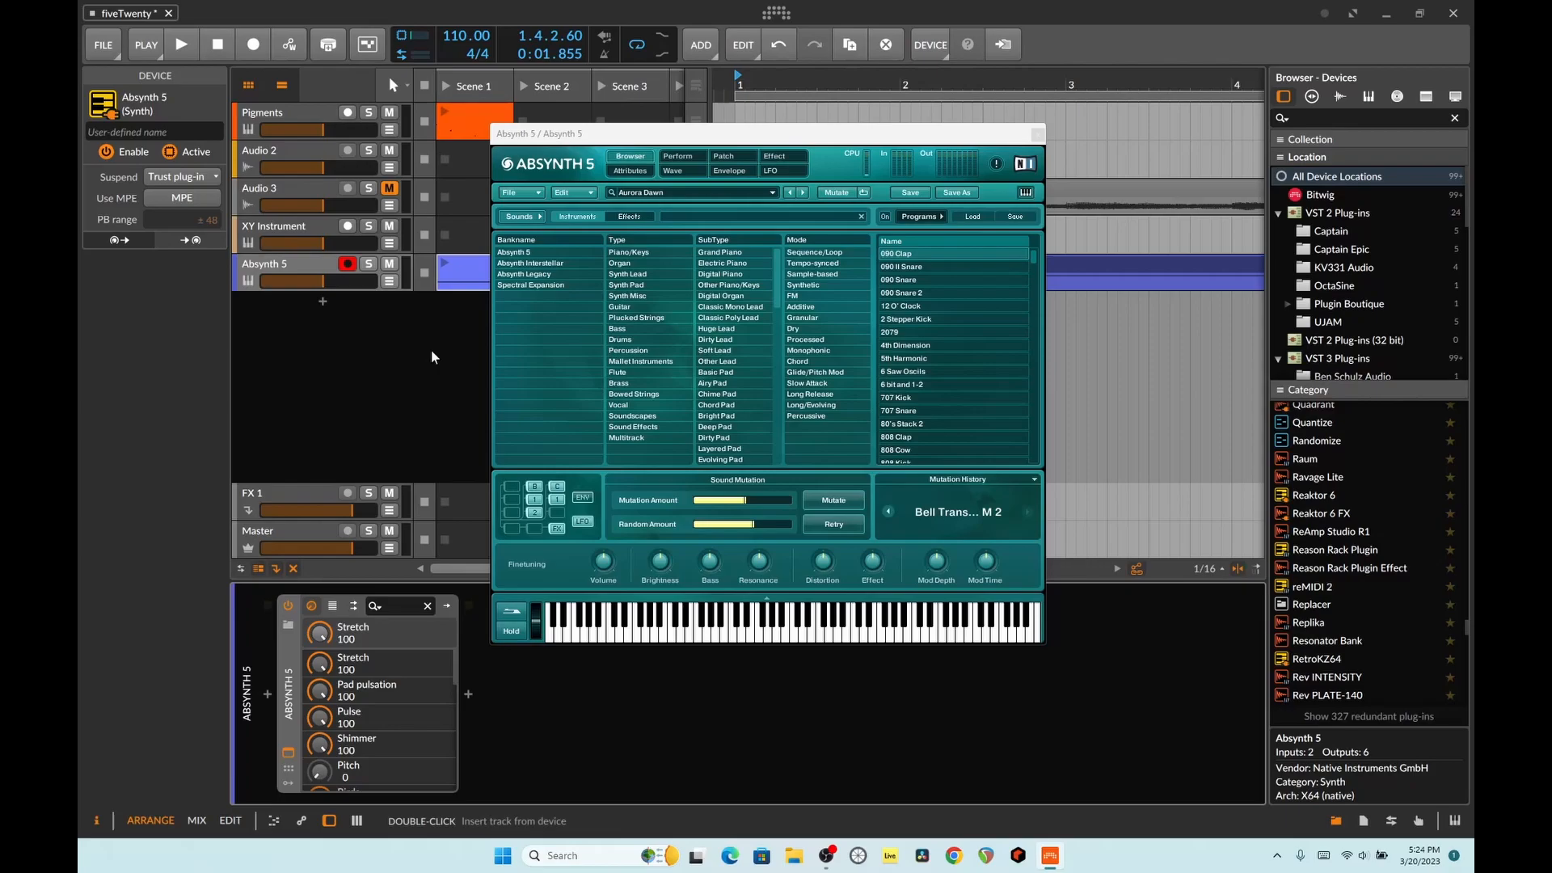
left_click(1038, 136)
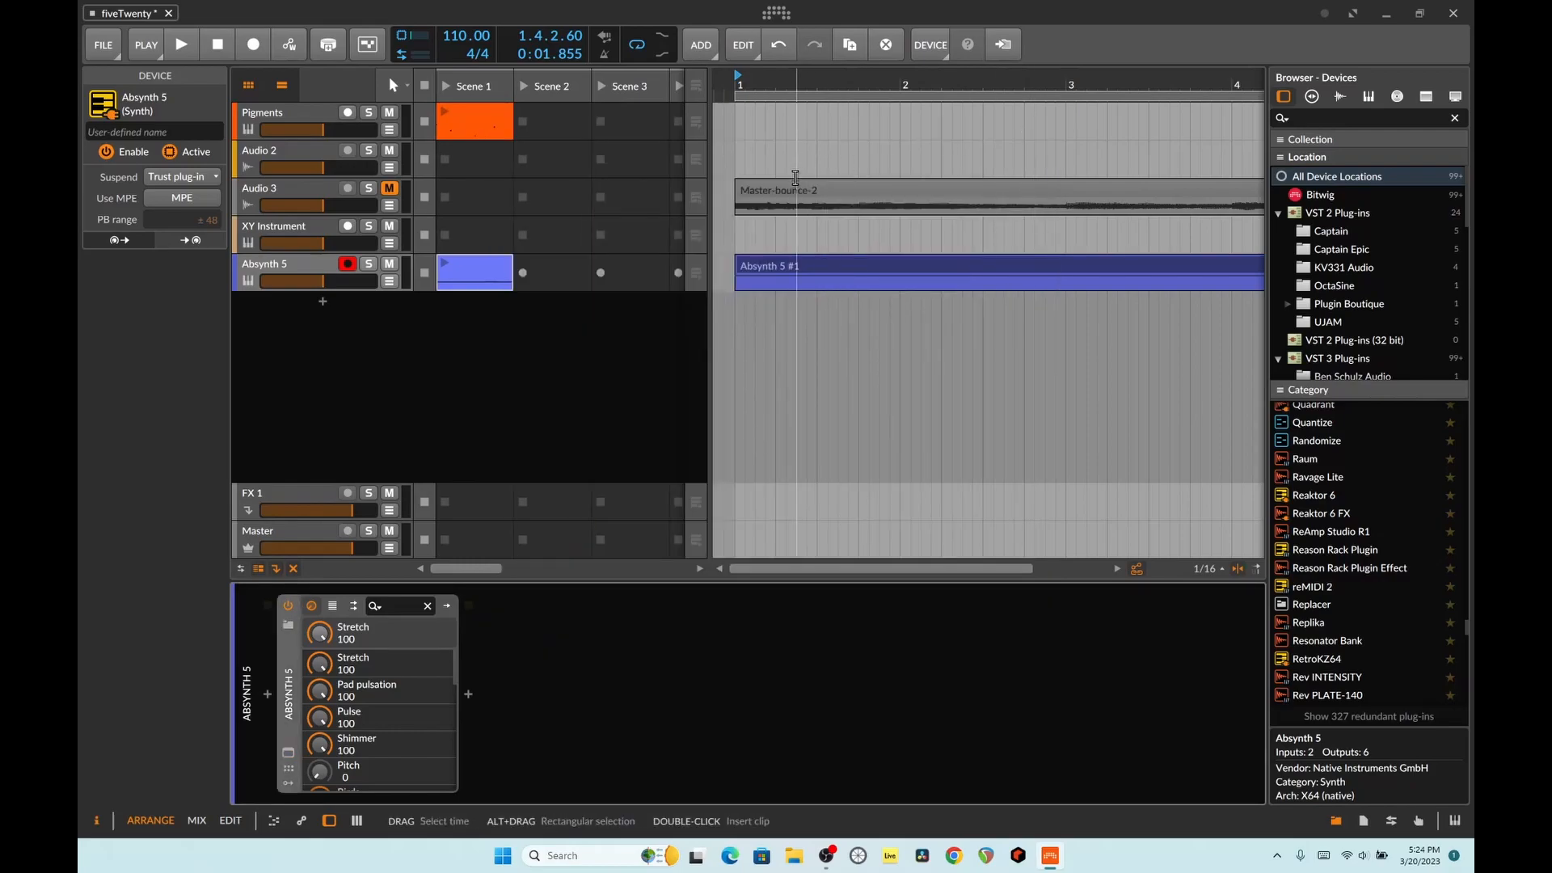
key("space")
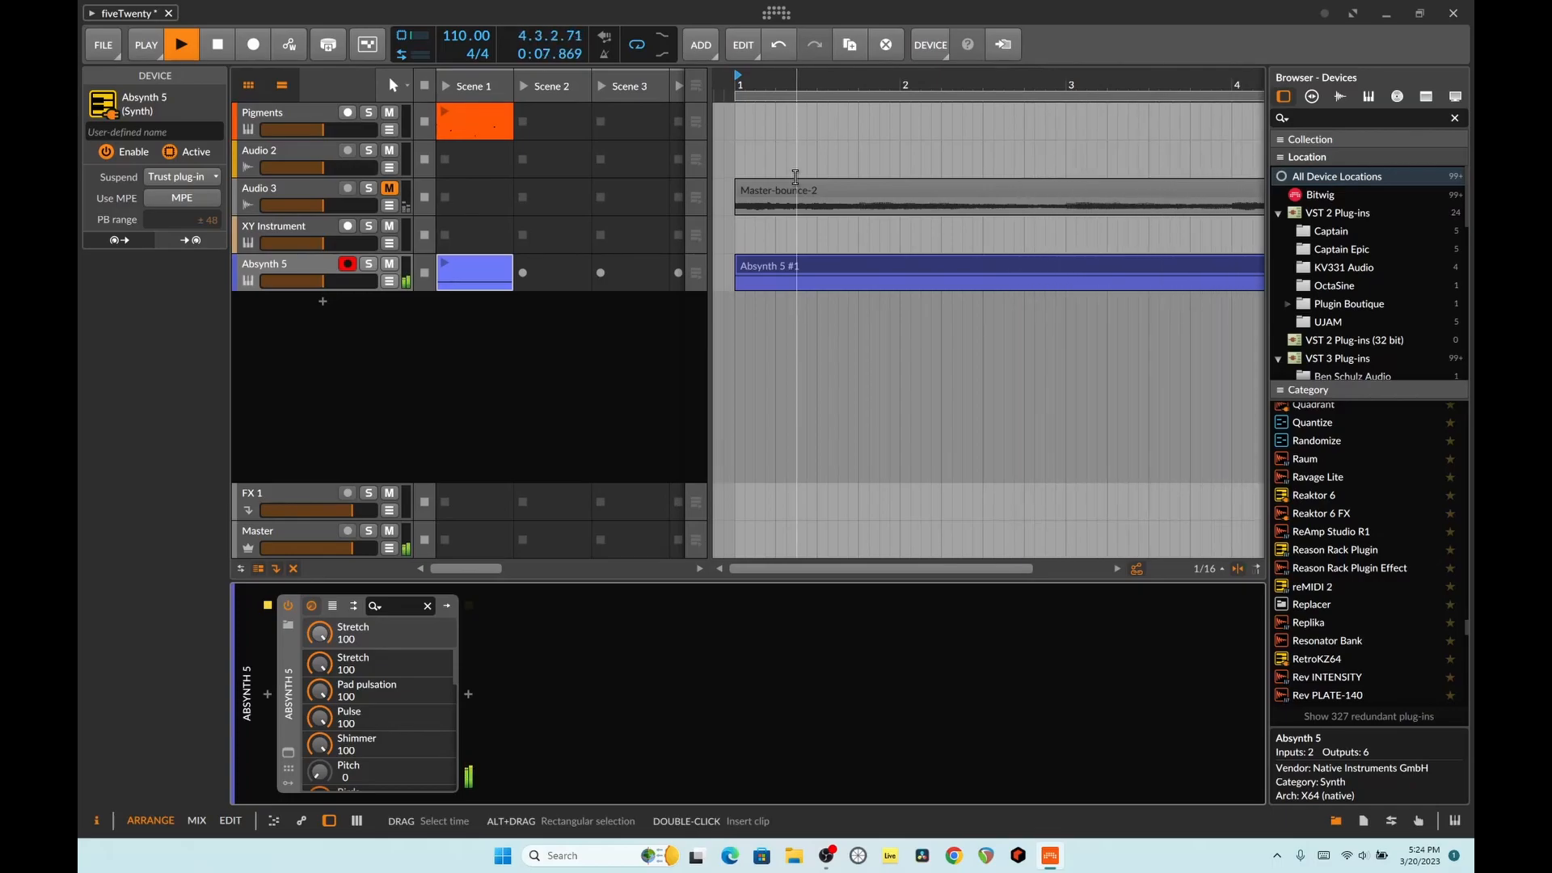
Stop playback and bounce bars 1 to 5 of the Master track to a new audio track, pre-fader at 24-bit.
left_click(226, 49)
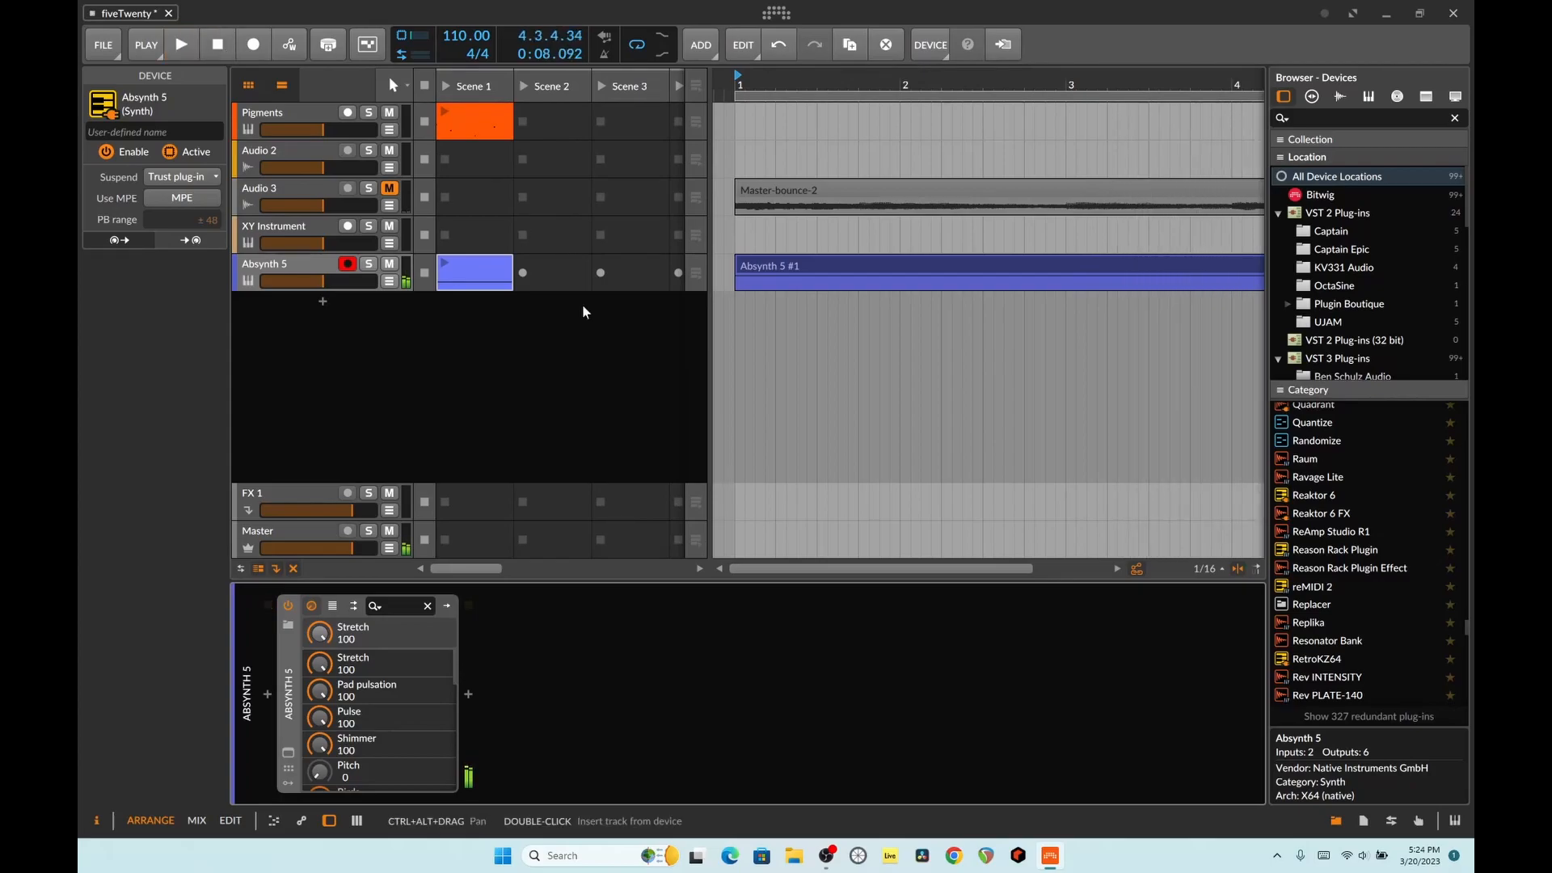
left_click_drag(824, 570, 914, 570)
left_click_drag(647, 457, 866, 458)
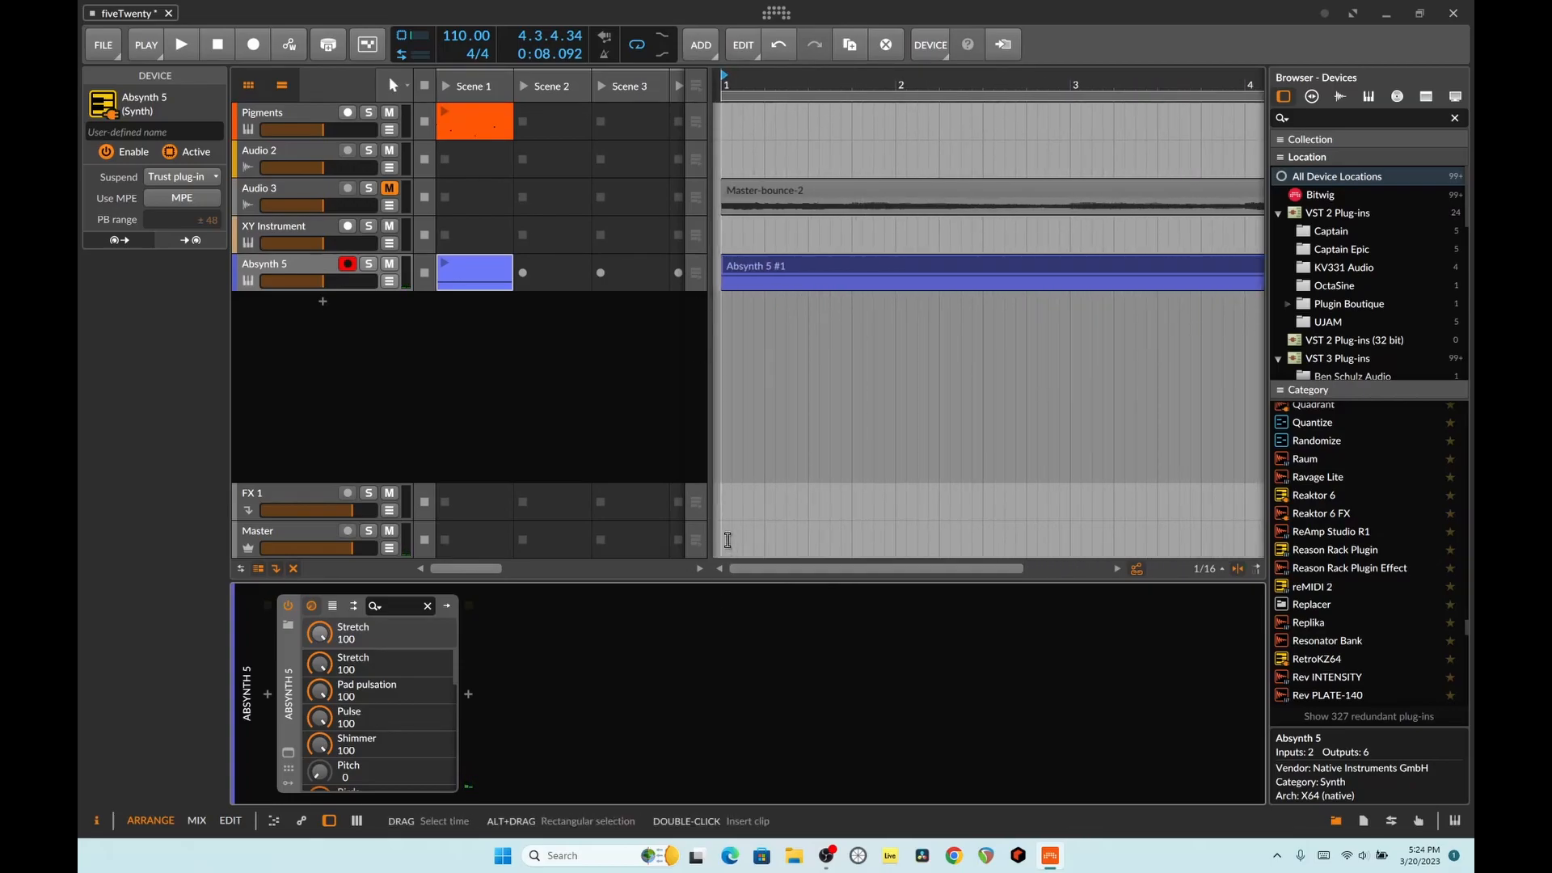
left_click(310, 533)
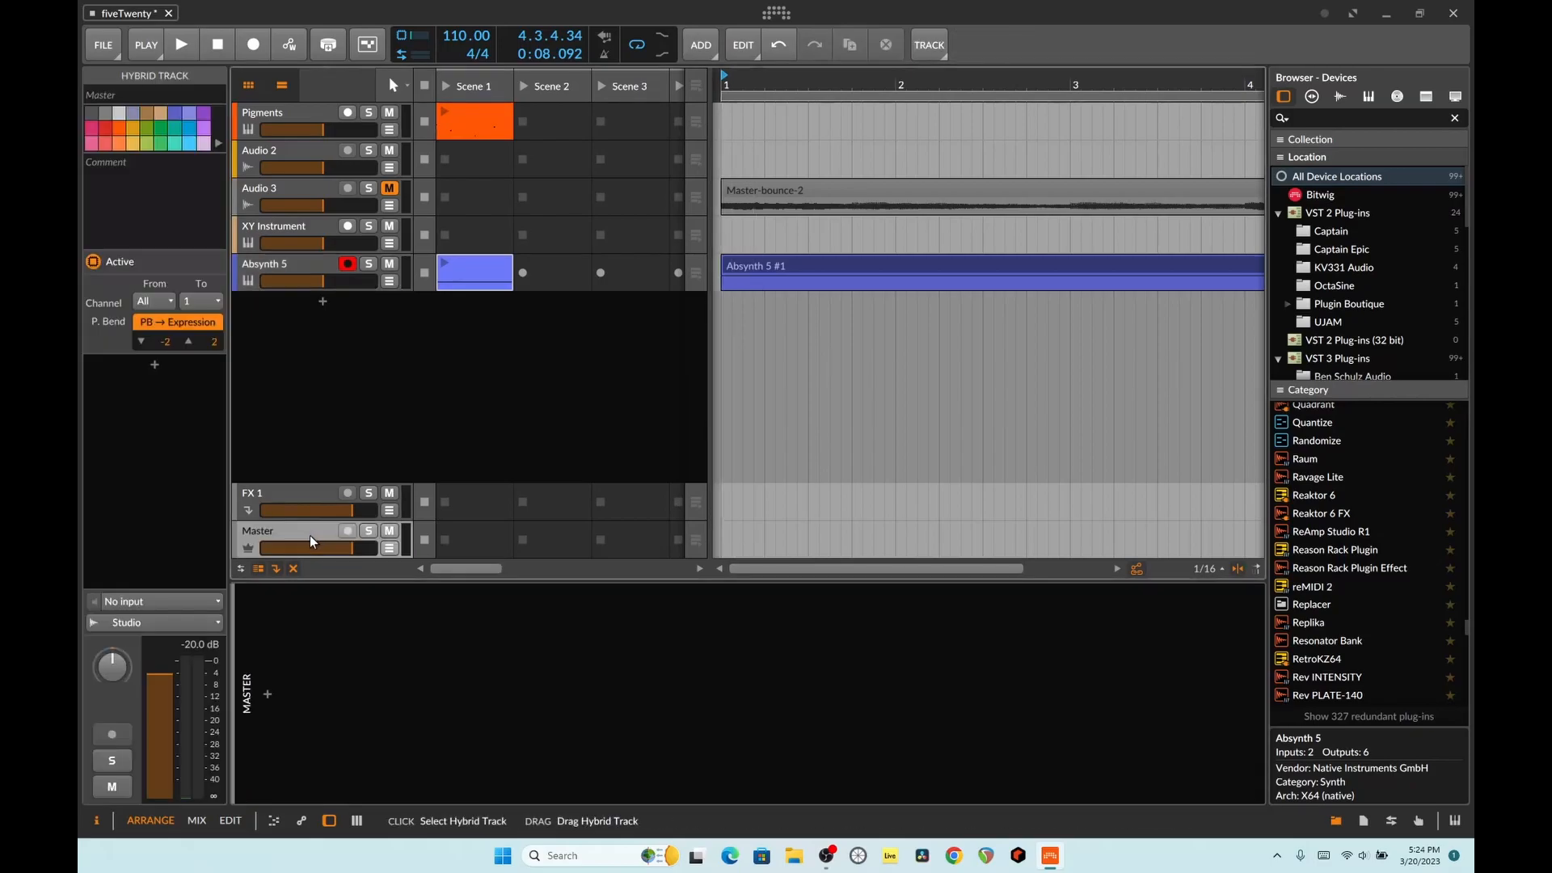
left_click_drag(723, 539, 917, 564)
right_click(930, 538)
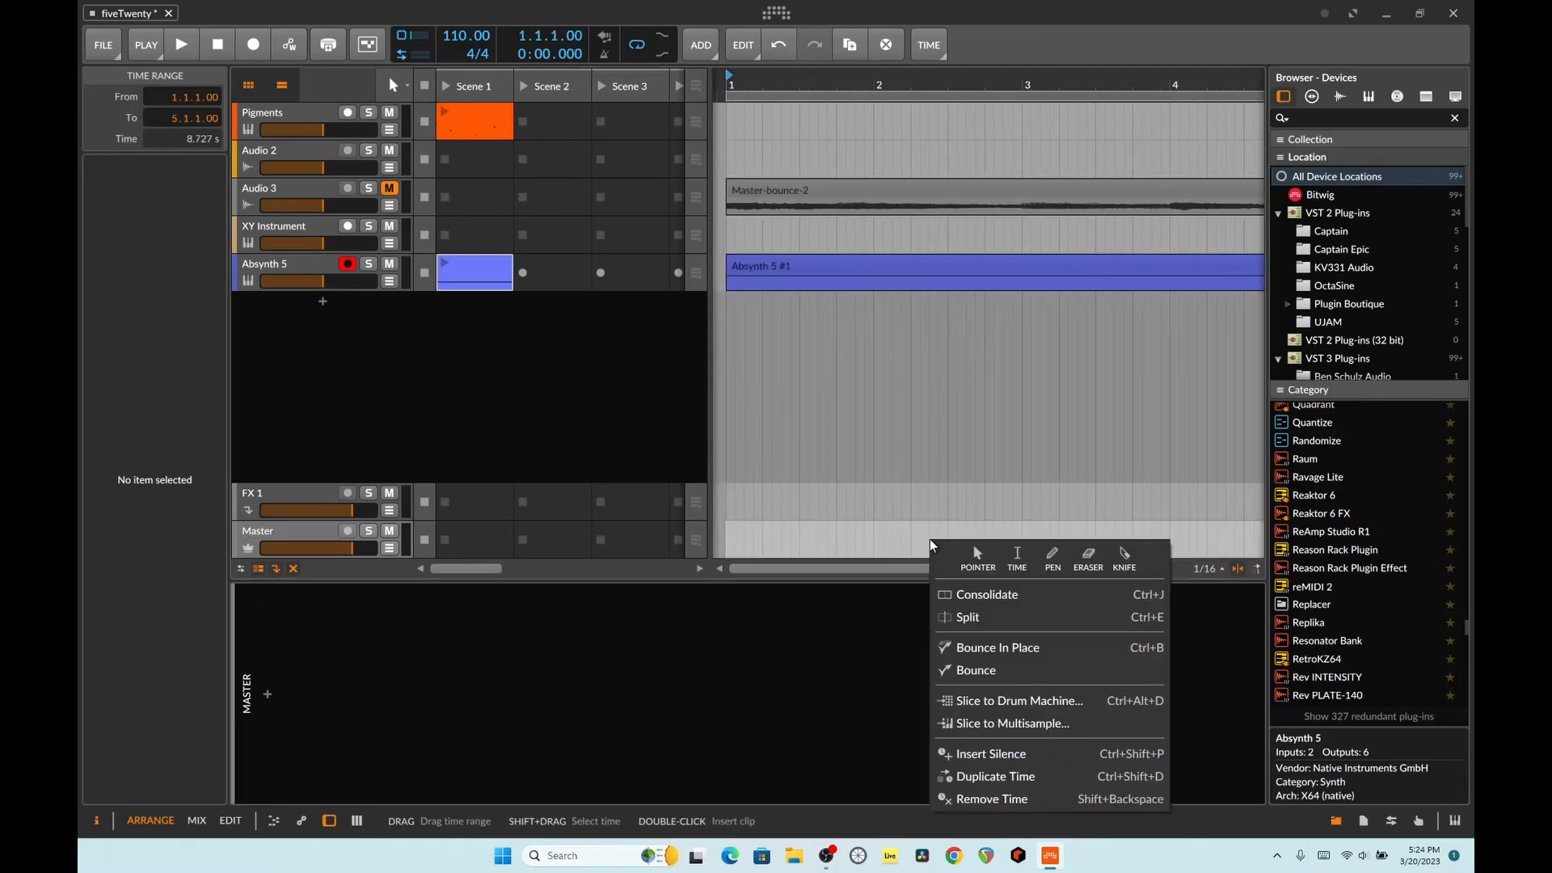
left_click(962, 671)
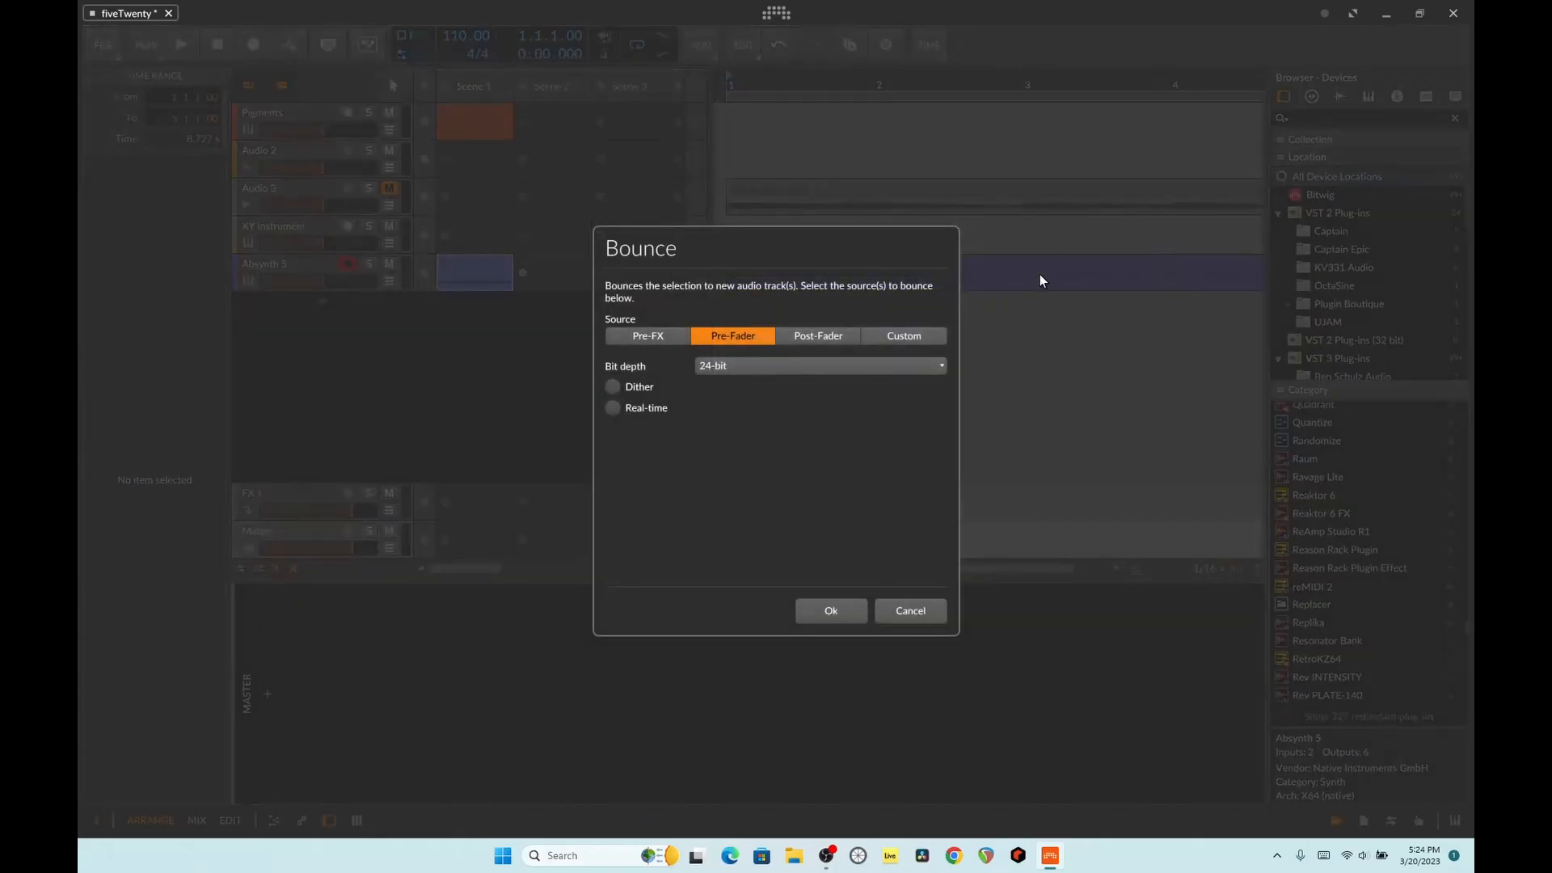
left_click(831, 610)
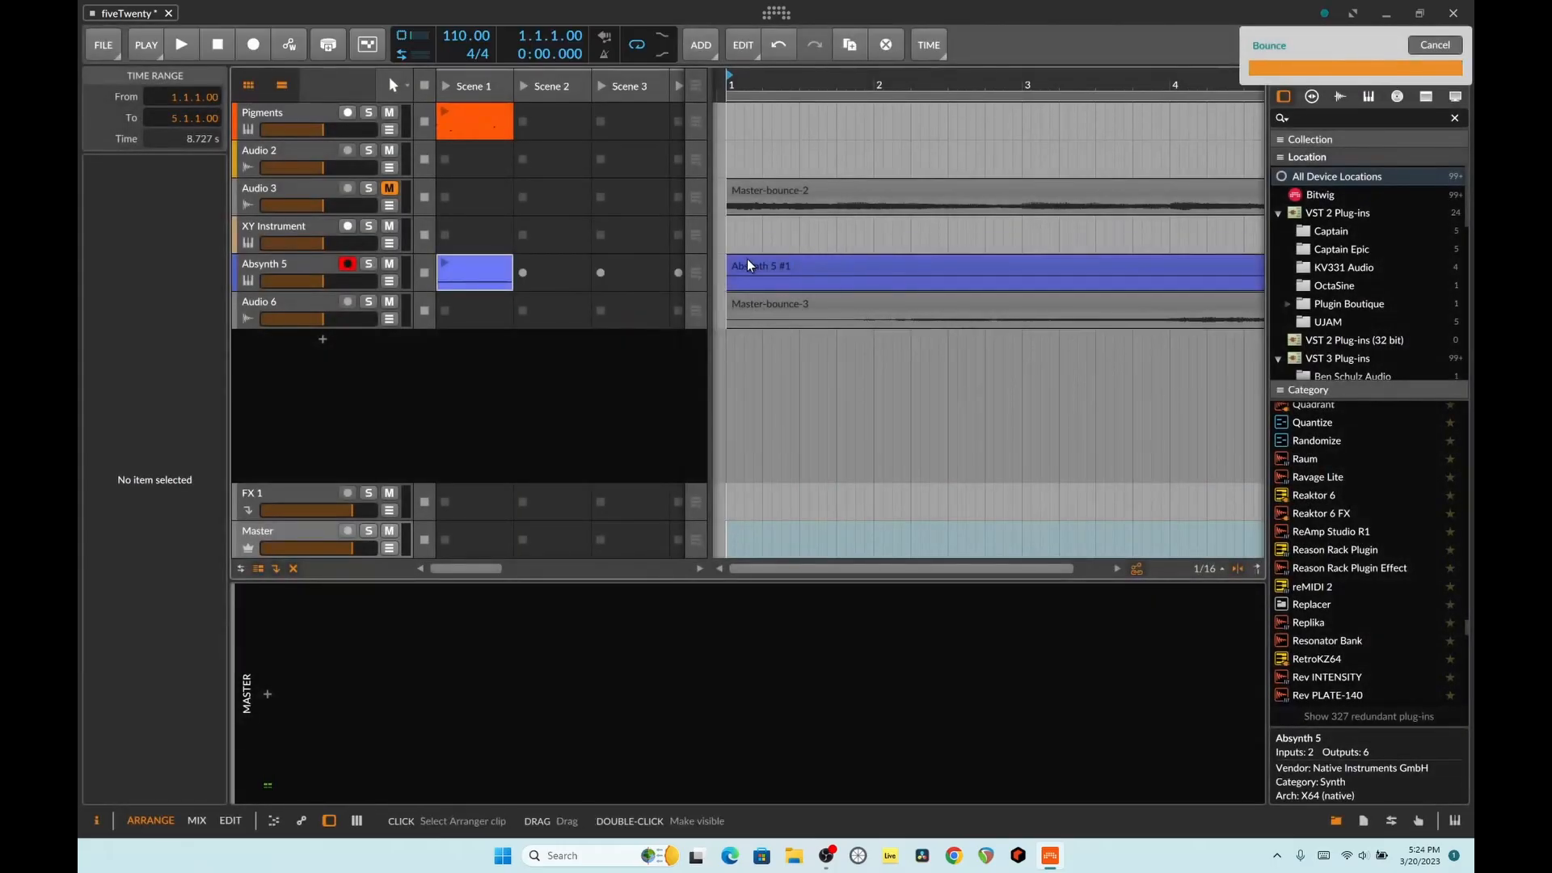
Mute the Absynth 5 track and audition the Master-bounce-3 clip on Audio 6.
left_click(963, 310)
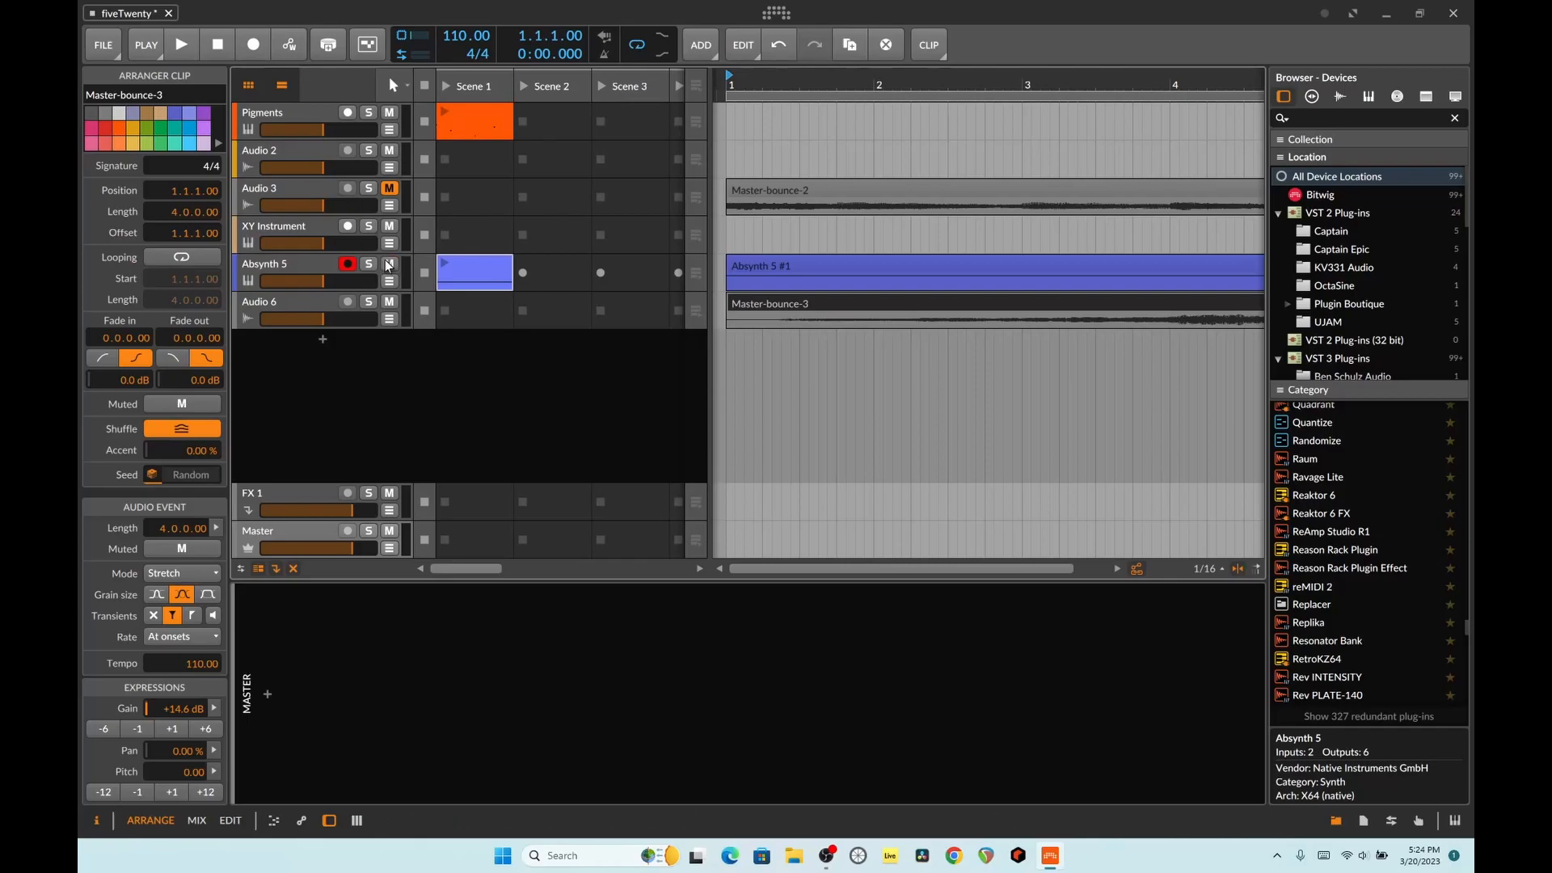
left_click(189, 47)
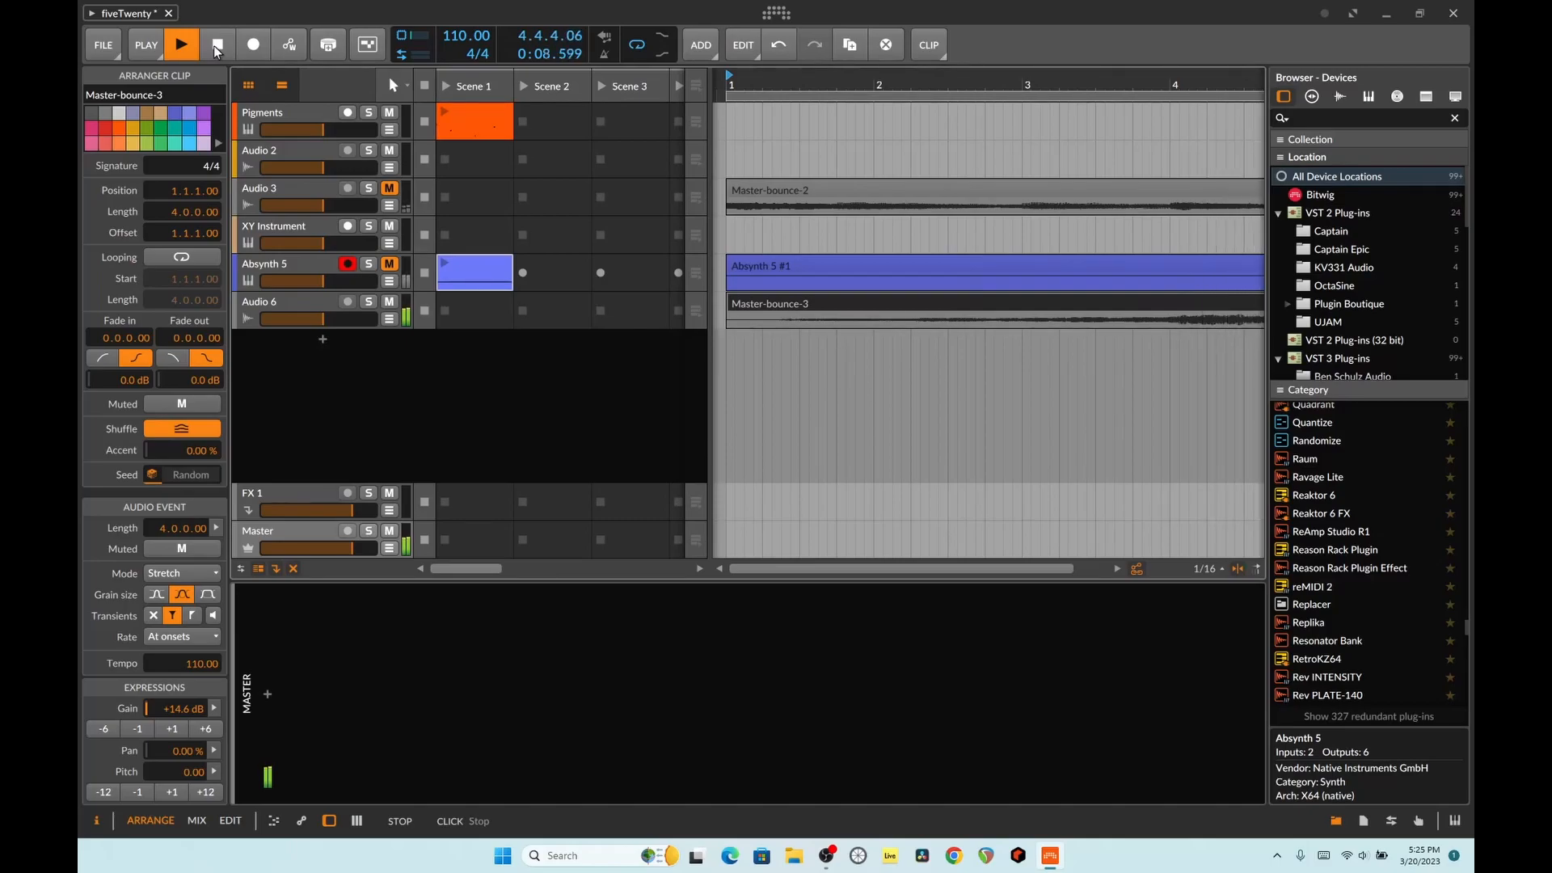
left_click(213, 46)
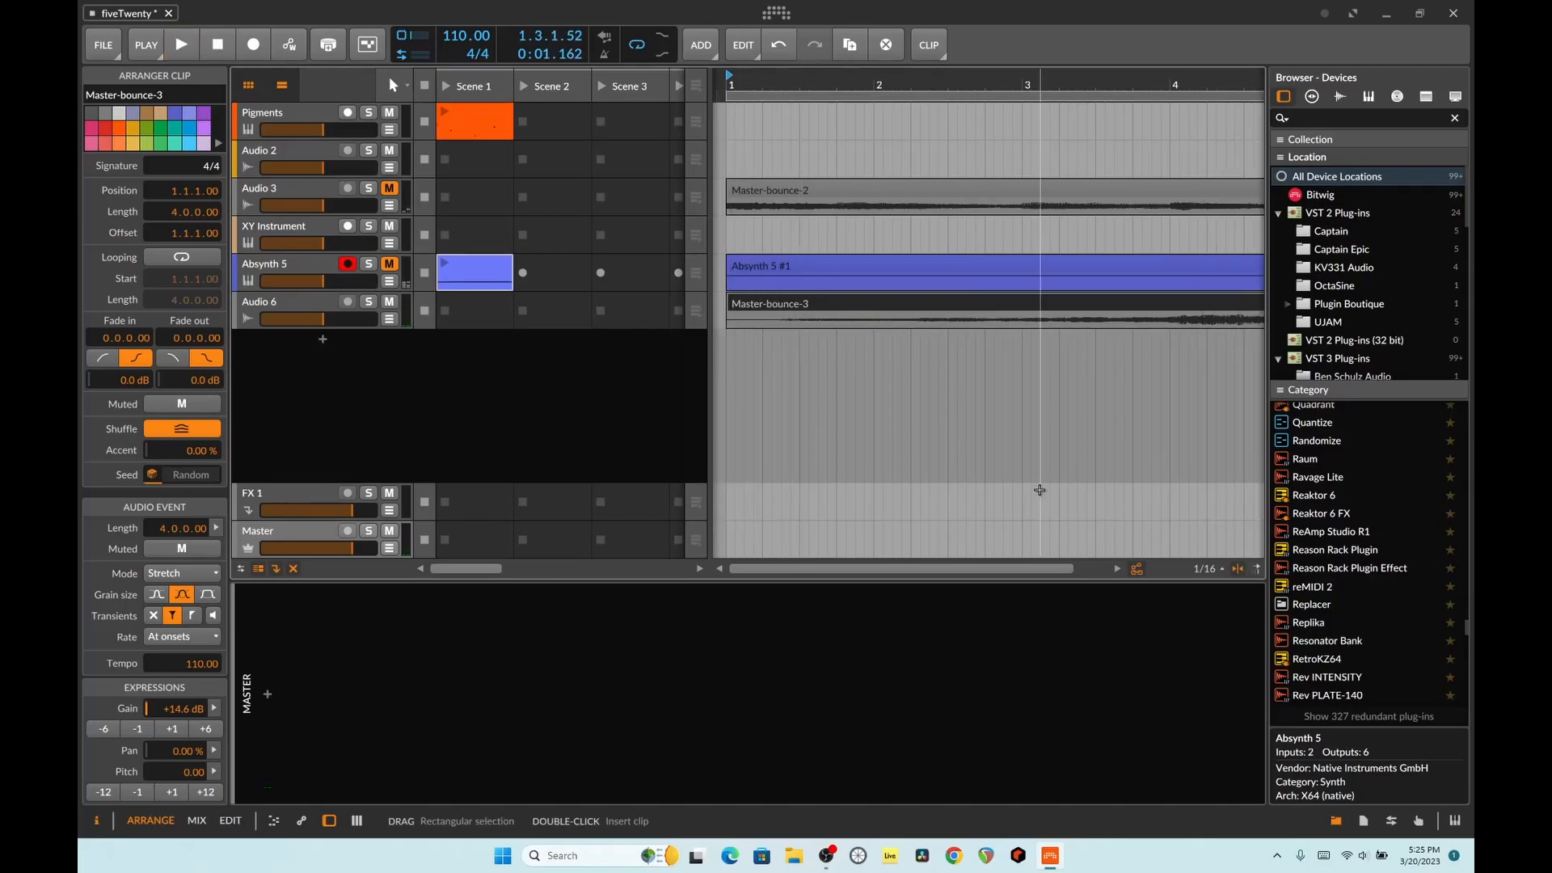
Lengthen the Master-bounce-3 clip's fade-out to 1.2.2.80, auditioning the clip along the way.
left_click_drag(1004, 568, 1050, 568)
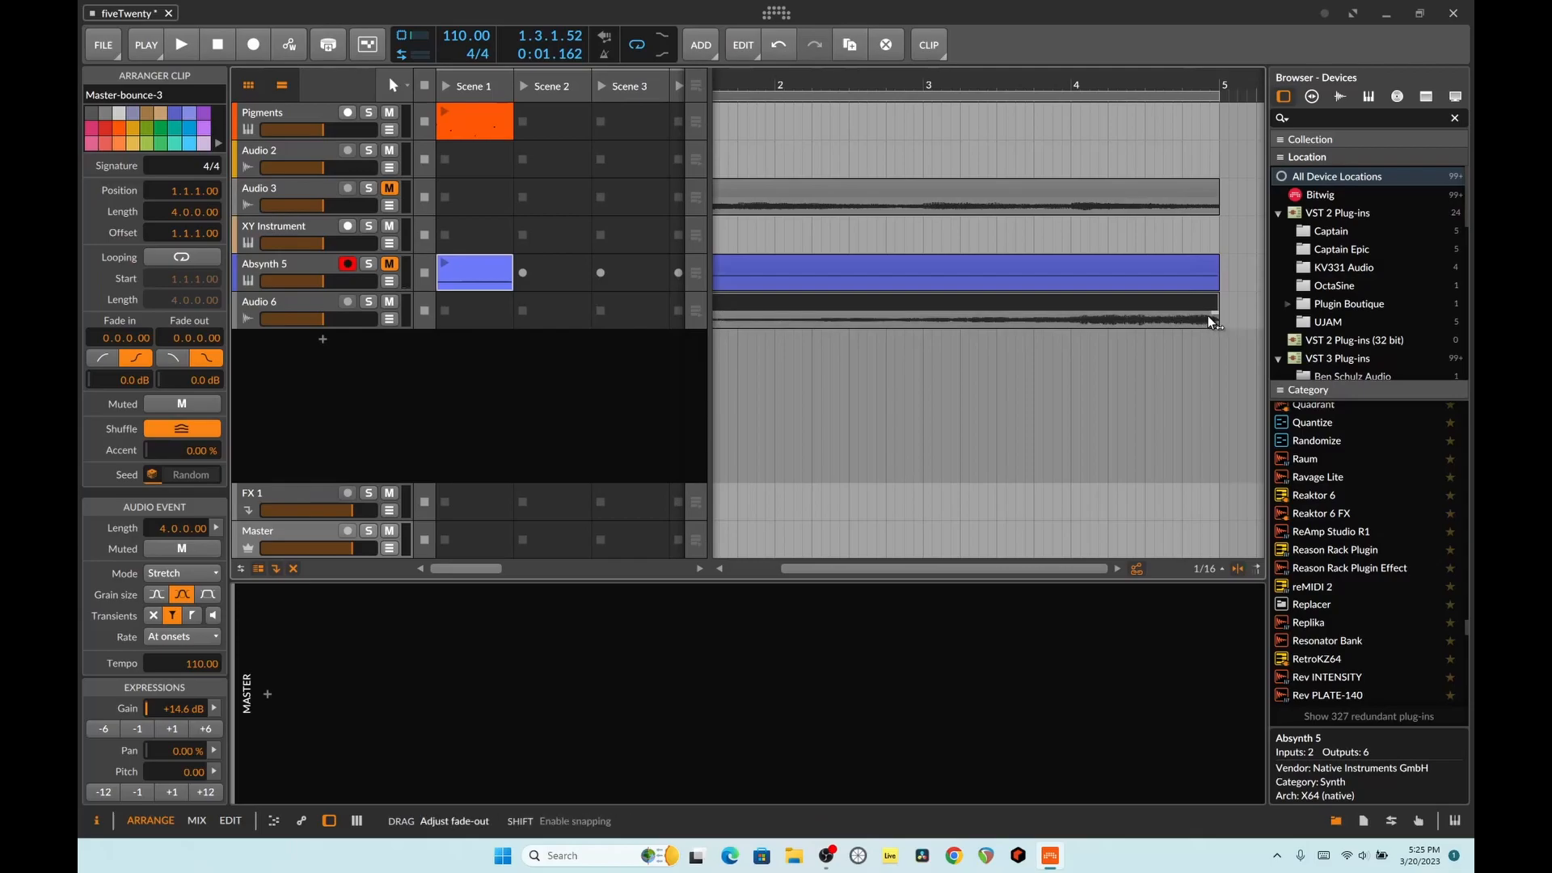
left_click_drag(1159, 327, 1143, 325)
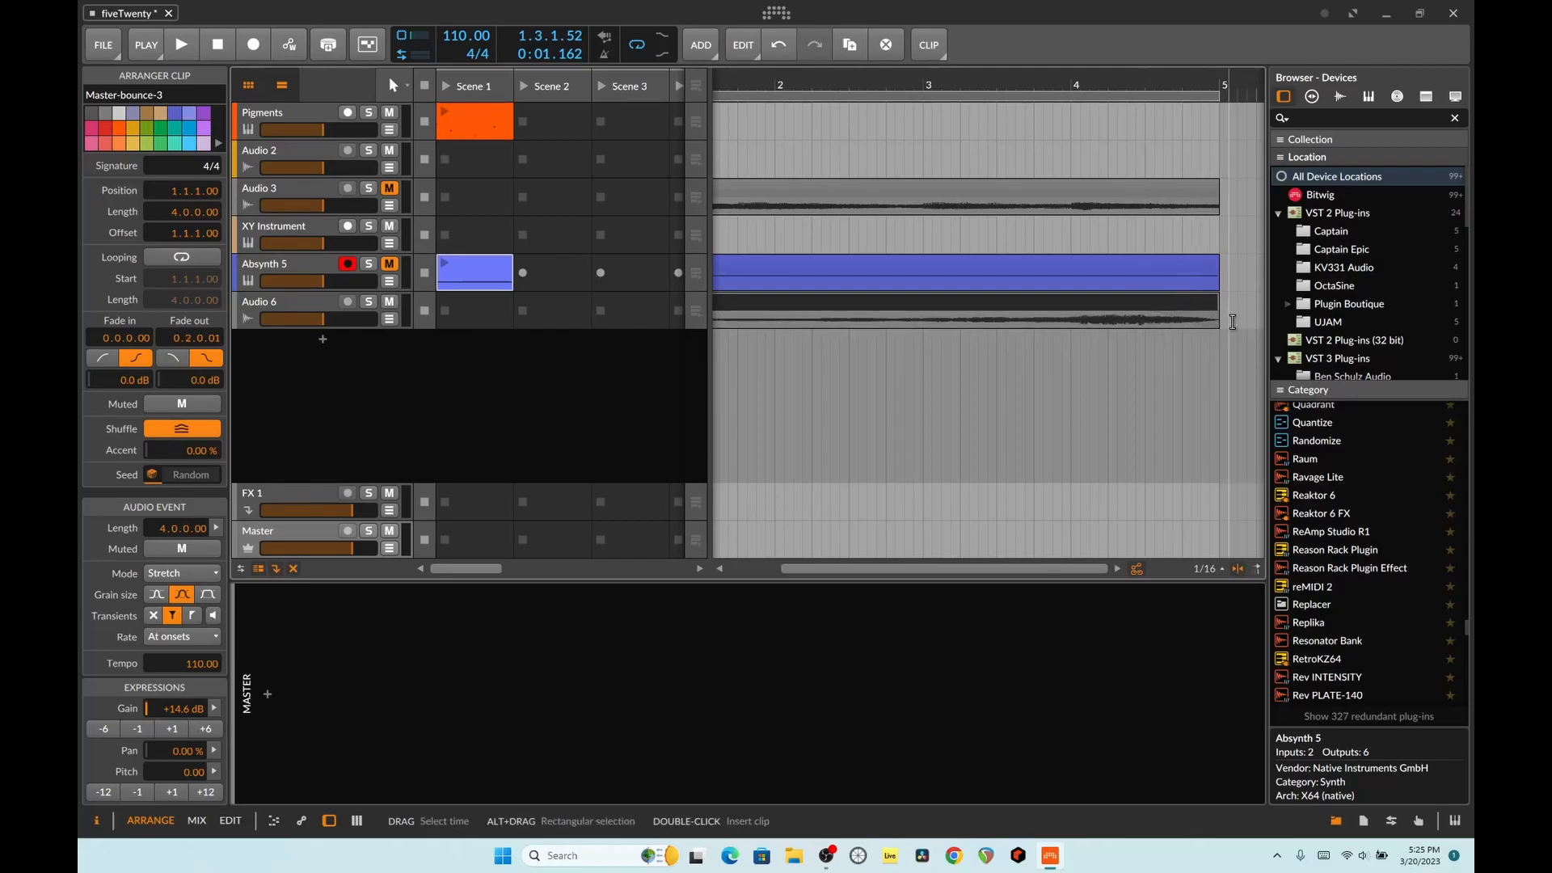
key("space")
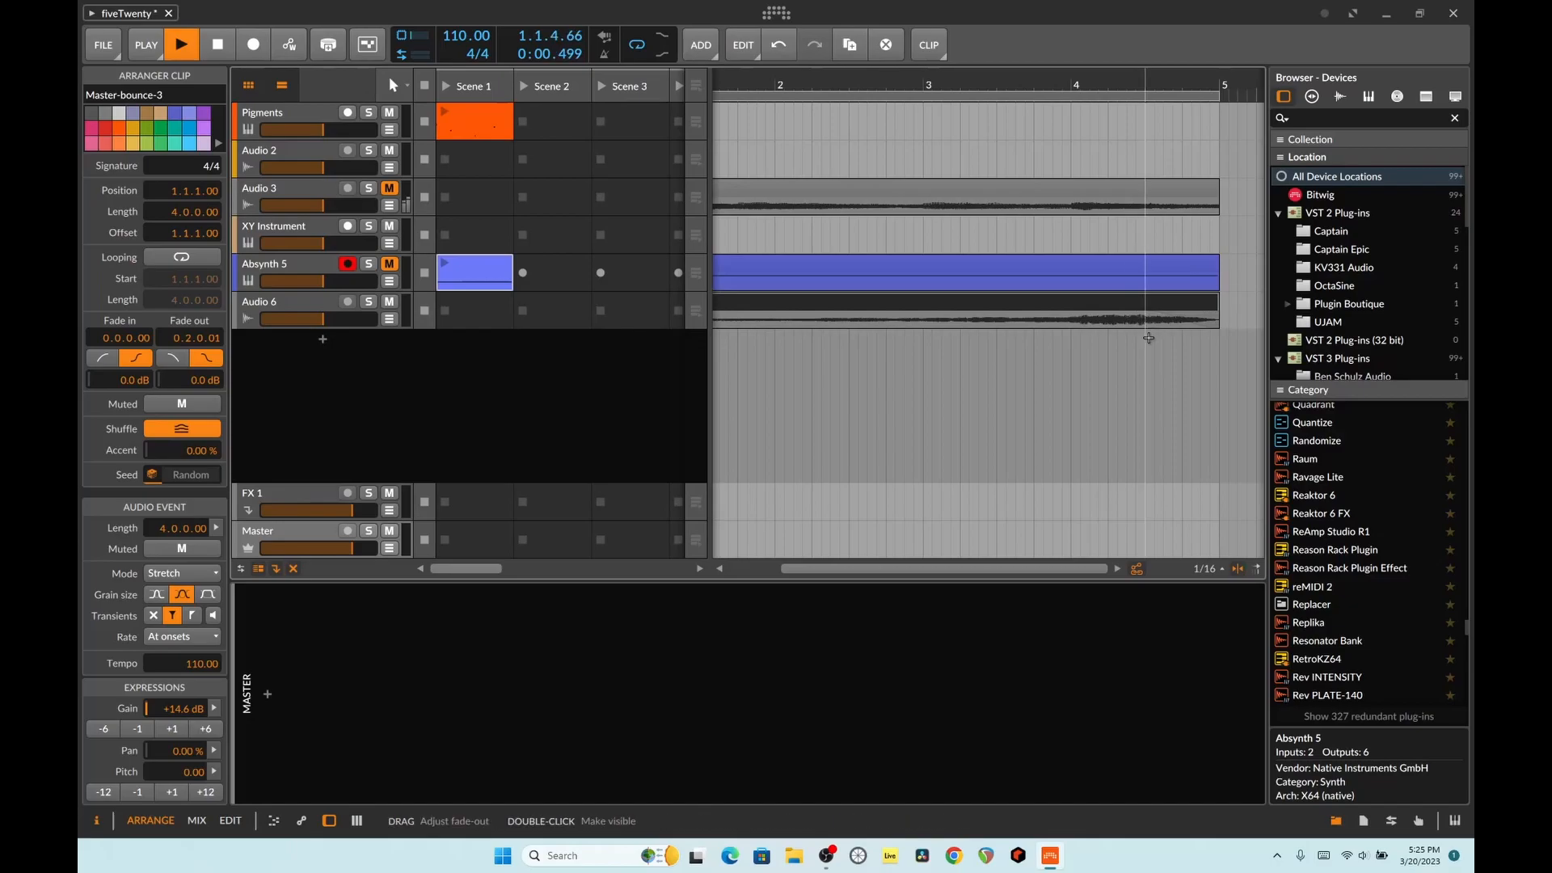
left_click_drag(1144, 316, 1088, 318)
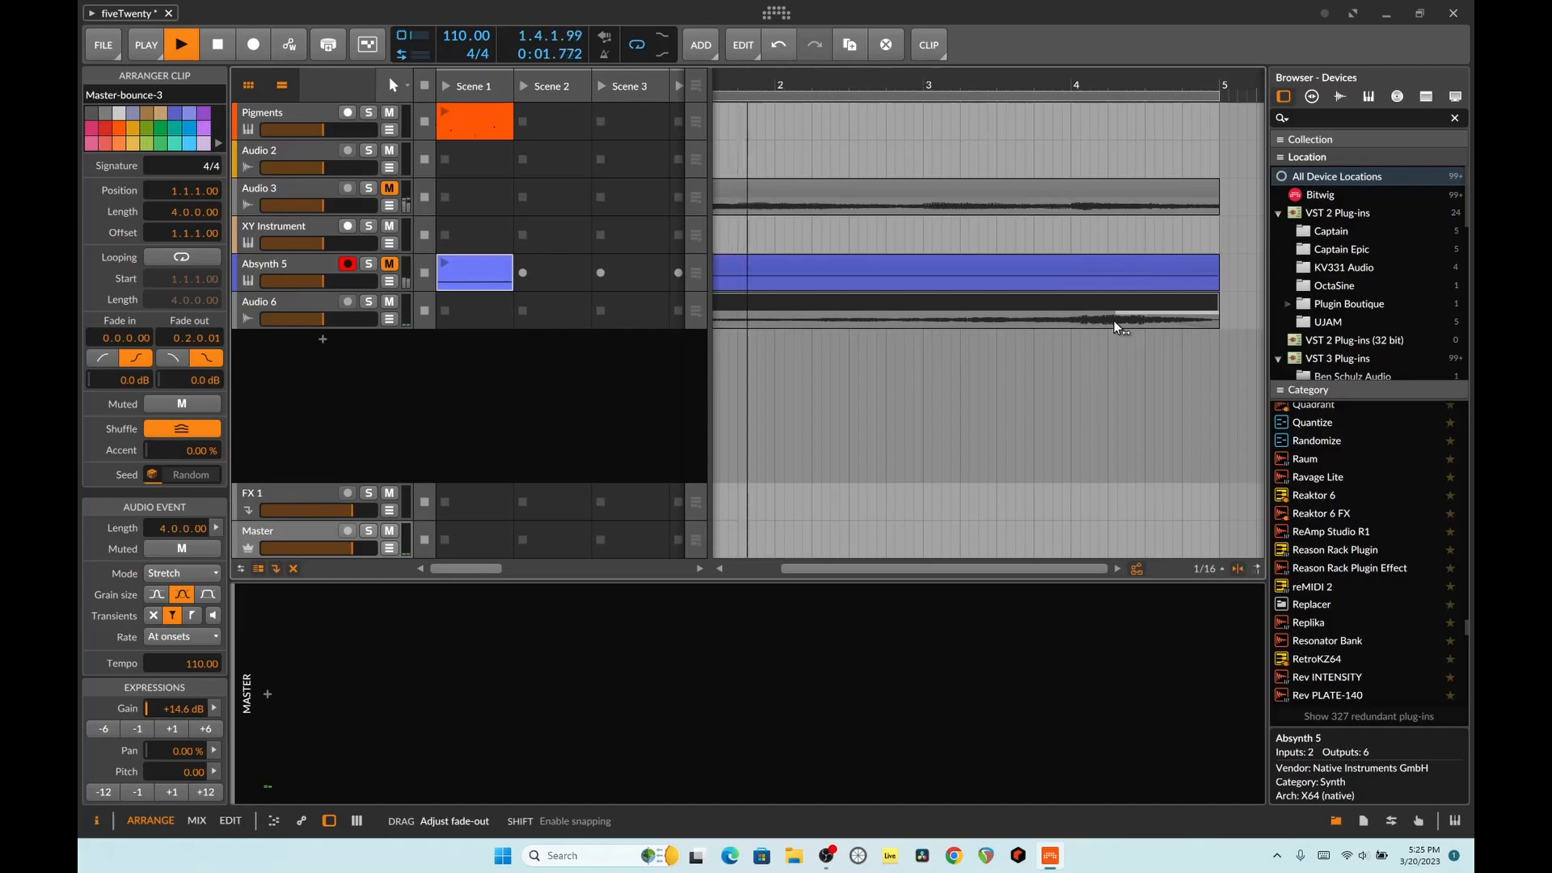
left_click_drag(1107, 320, 1108, 321)
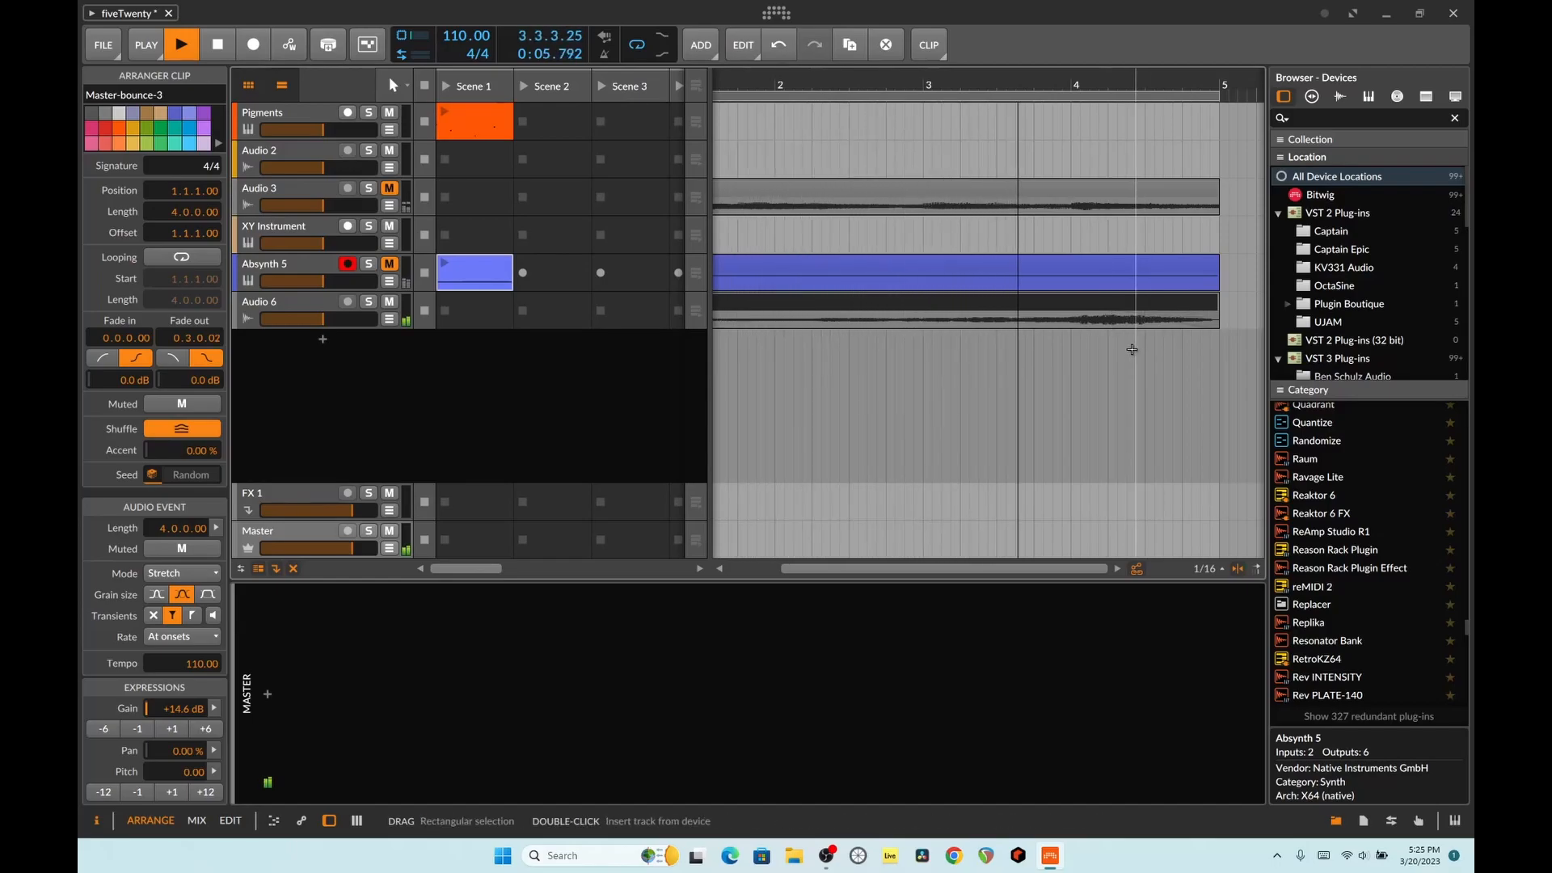
key("space")
left_click_drag(1106, 317, 970, 318)
key("space")
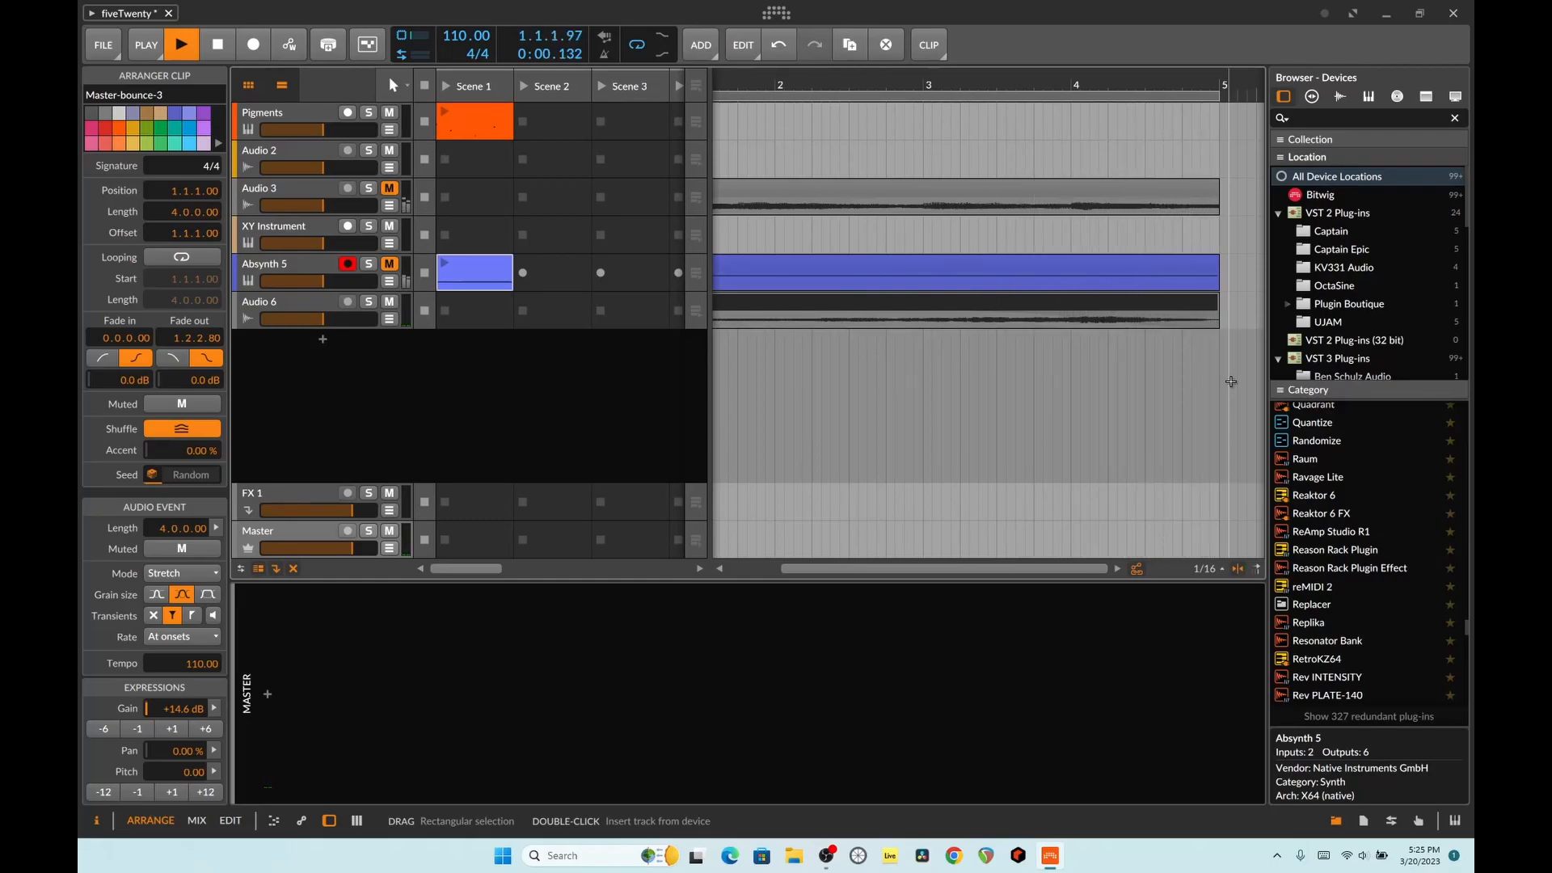
left_click(223, 43)
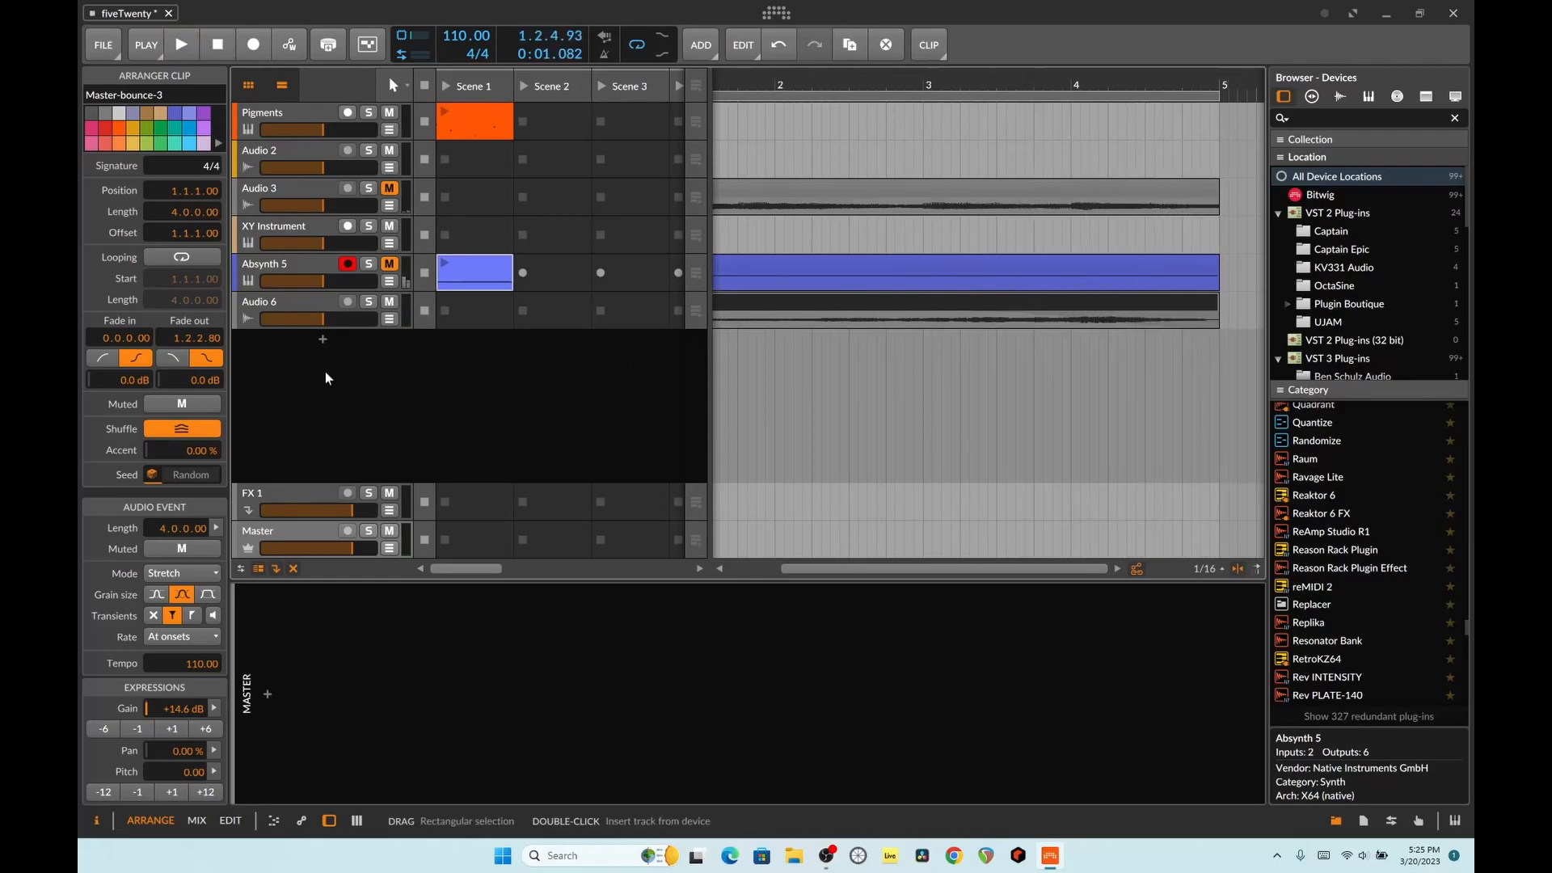
Load the Master-bounce-3 clip into slot D of the XY Instrument as a Sampler.
left_click(279, 226)
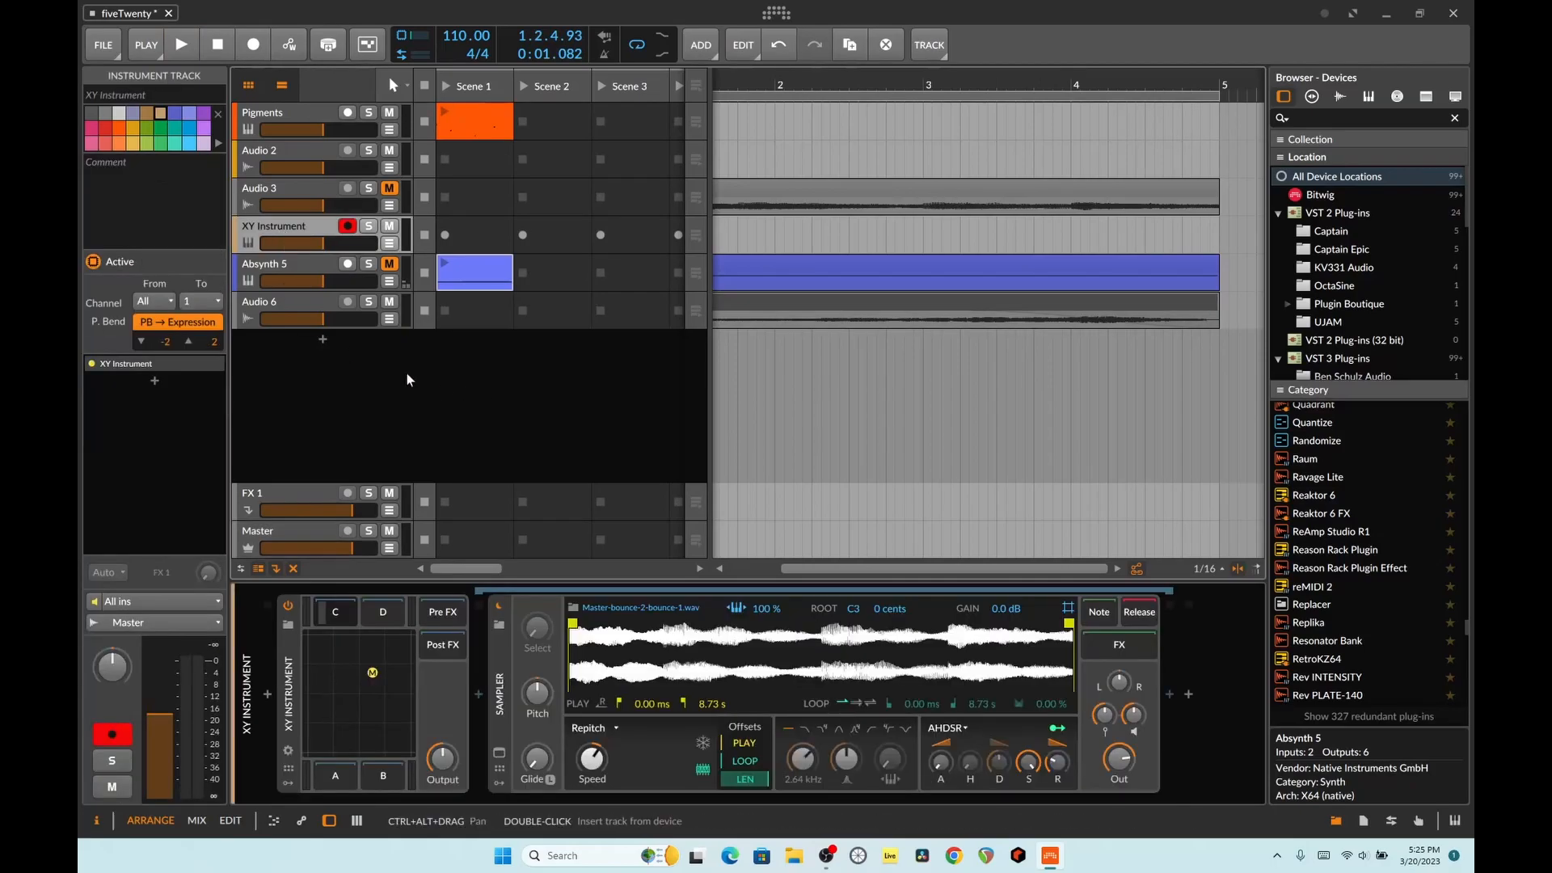
left_click(831, 307)
left_click_drag(799, 370, 383, 613)
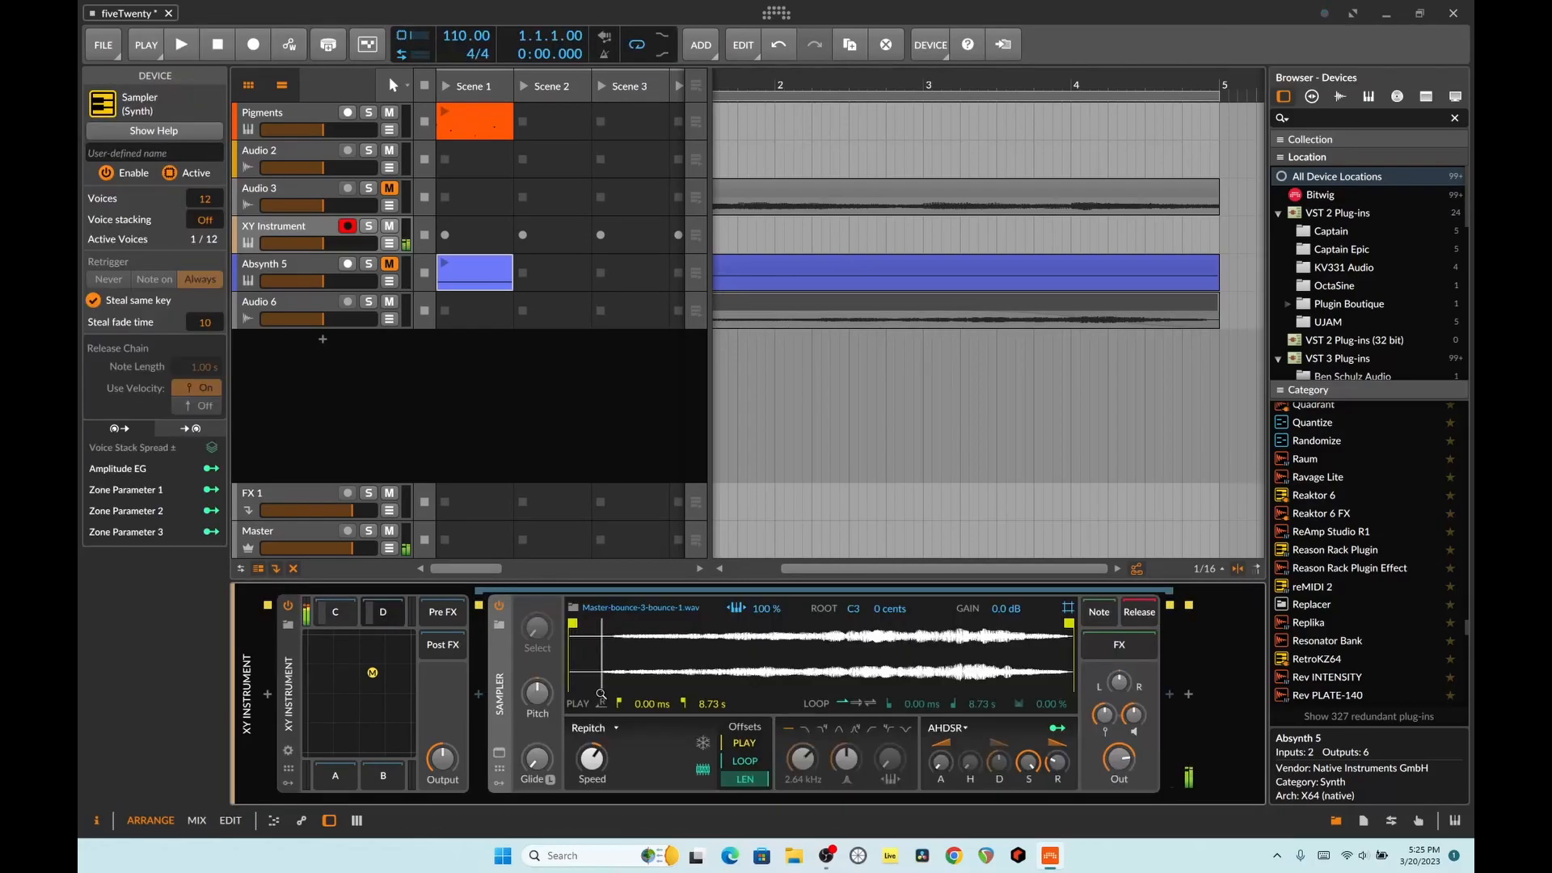
Move the XY Instrument's mix point up towards D while the layered samples sound.
mouse_move(372, 672)
left_mouse_down()
mouse_move(395, 656)
mouse_move(406, 708)
mouse_move(414, 669)
mouse_move(347, 669)
mouse_move(314, 725)
mouse_move(398, 673)
mouse_move(373, 670)
left_mouse_up()
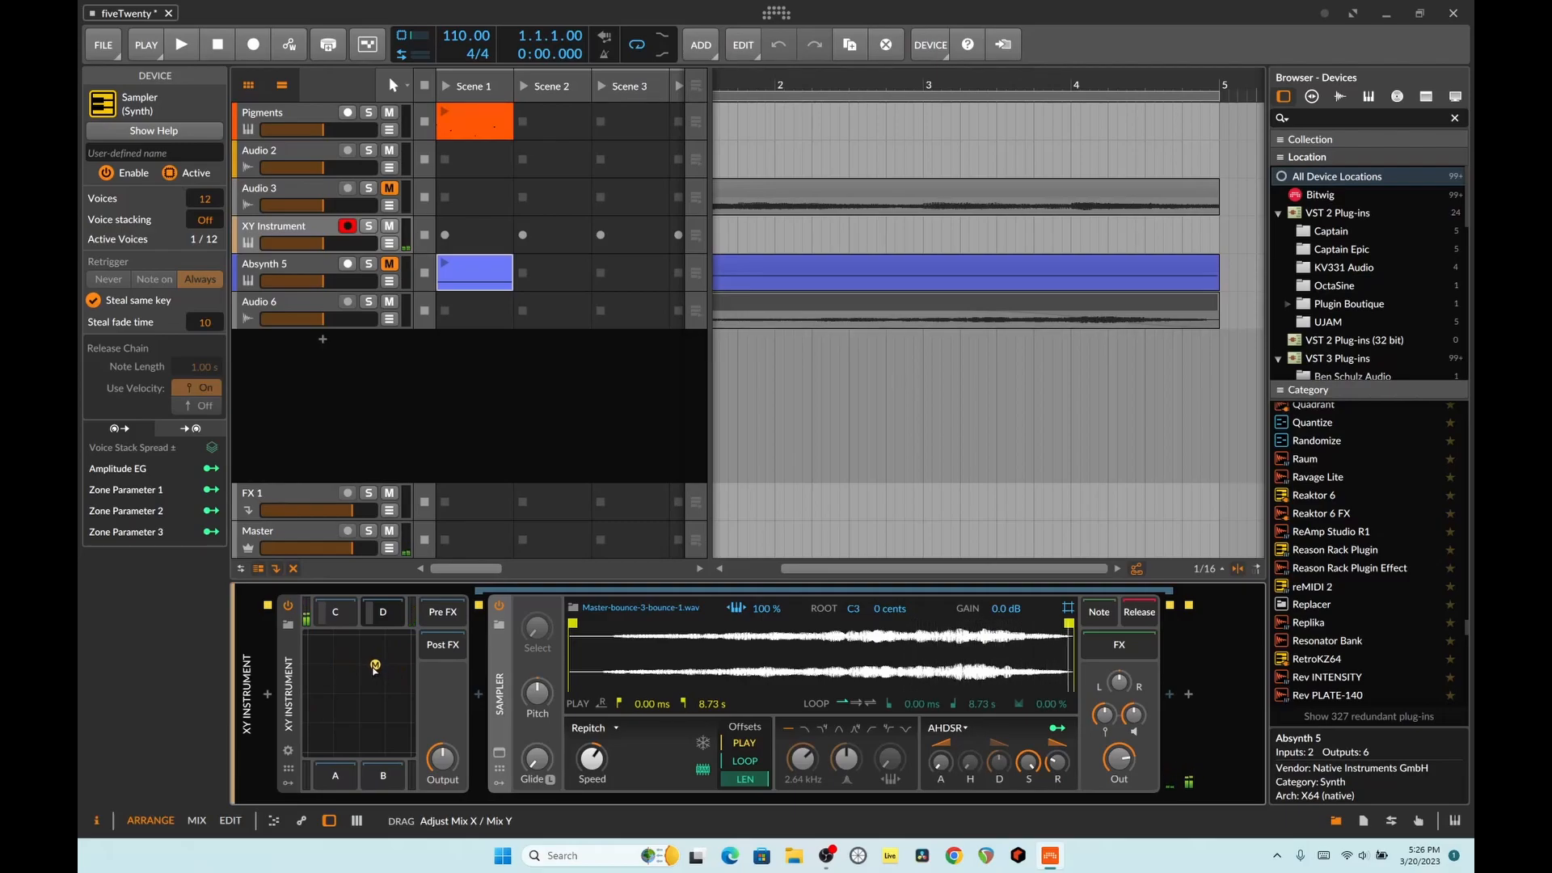
left_click_drag(384, 669, 394, 658)
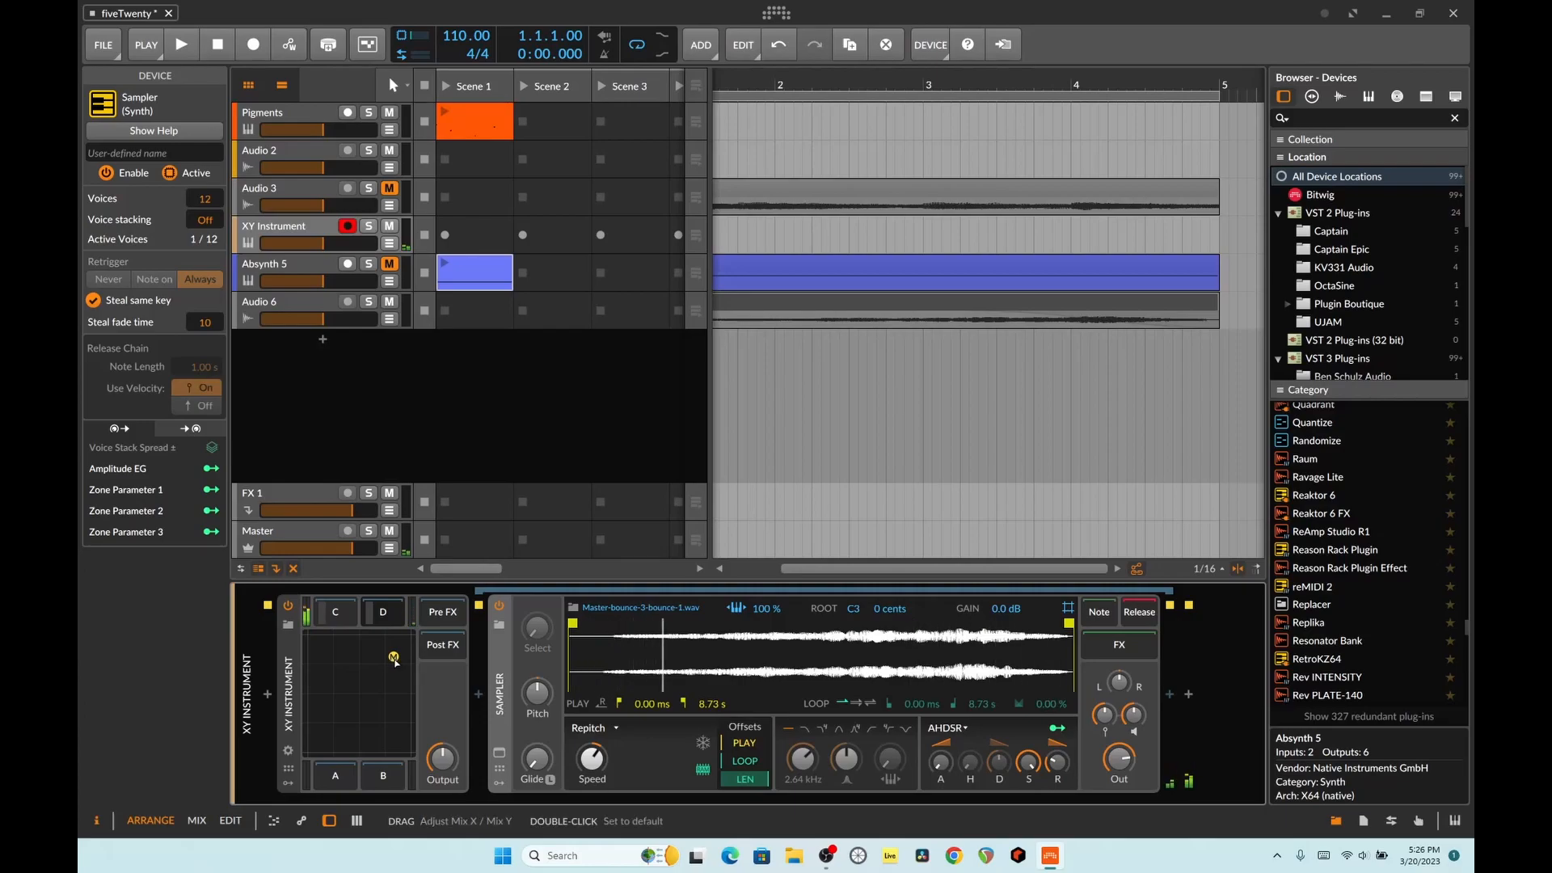
left_click_drag(394, 661, 392, 656)
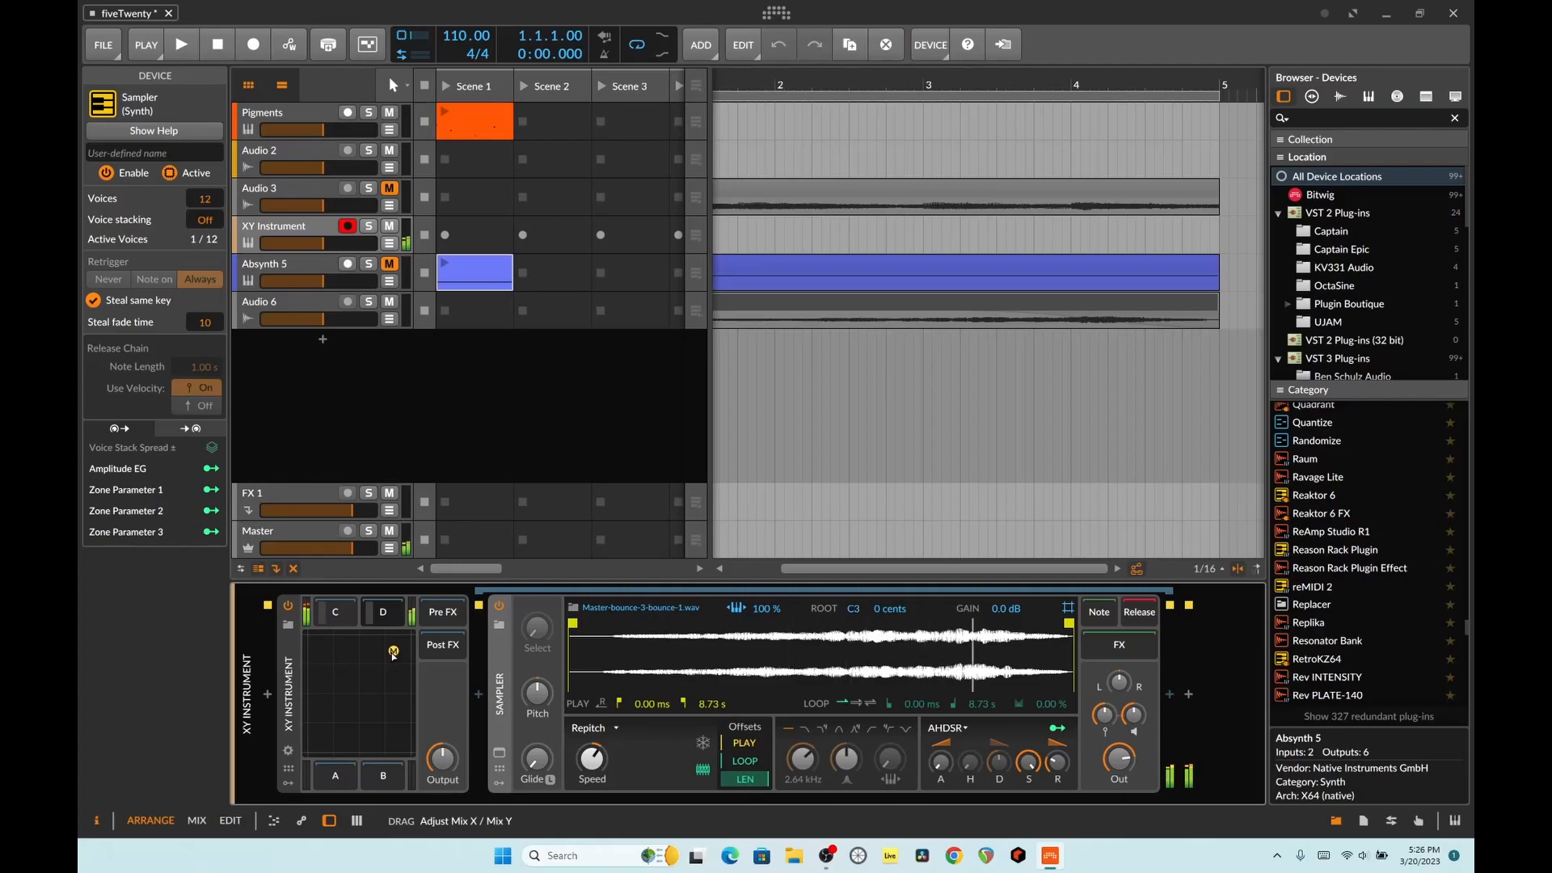
key("g")
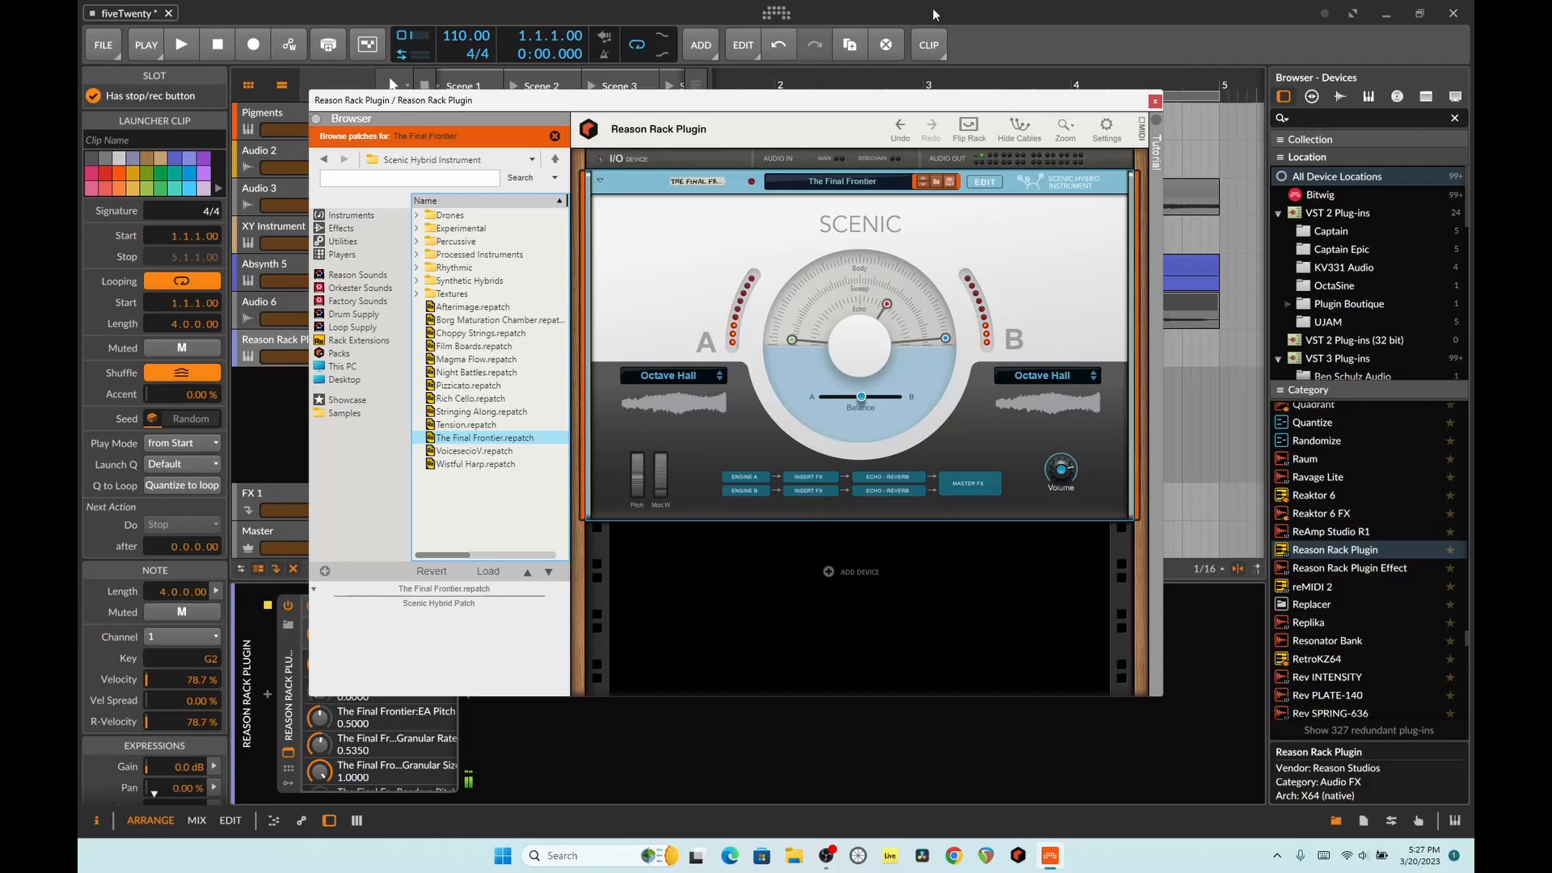
Preview the Scenic patches VoicesecioV, Wistful Harp and Afterimage in the Reason Rack Plugin, return to The Final Frontier and close its window.
left_click_drag(802, 129, 1080, 129)
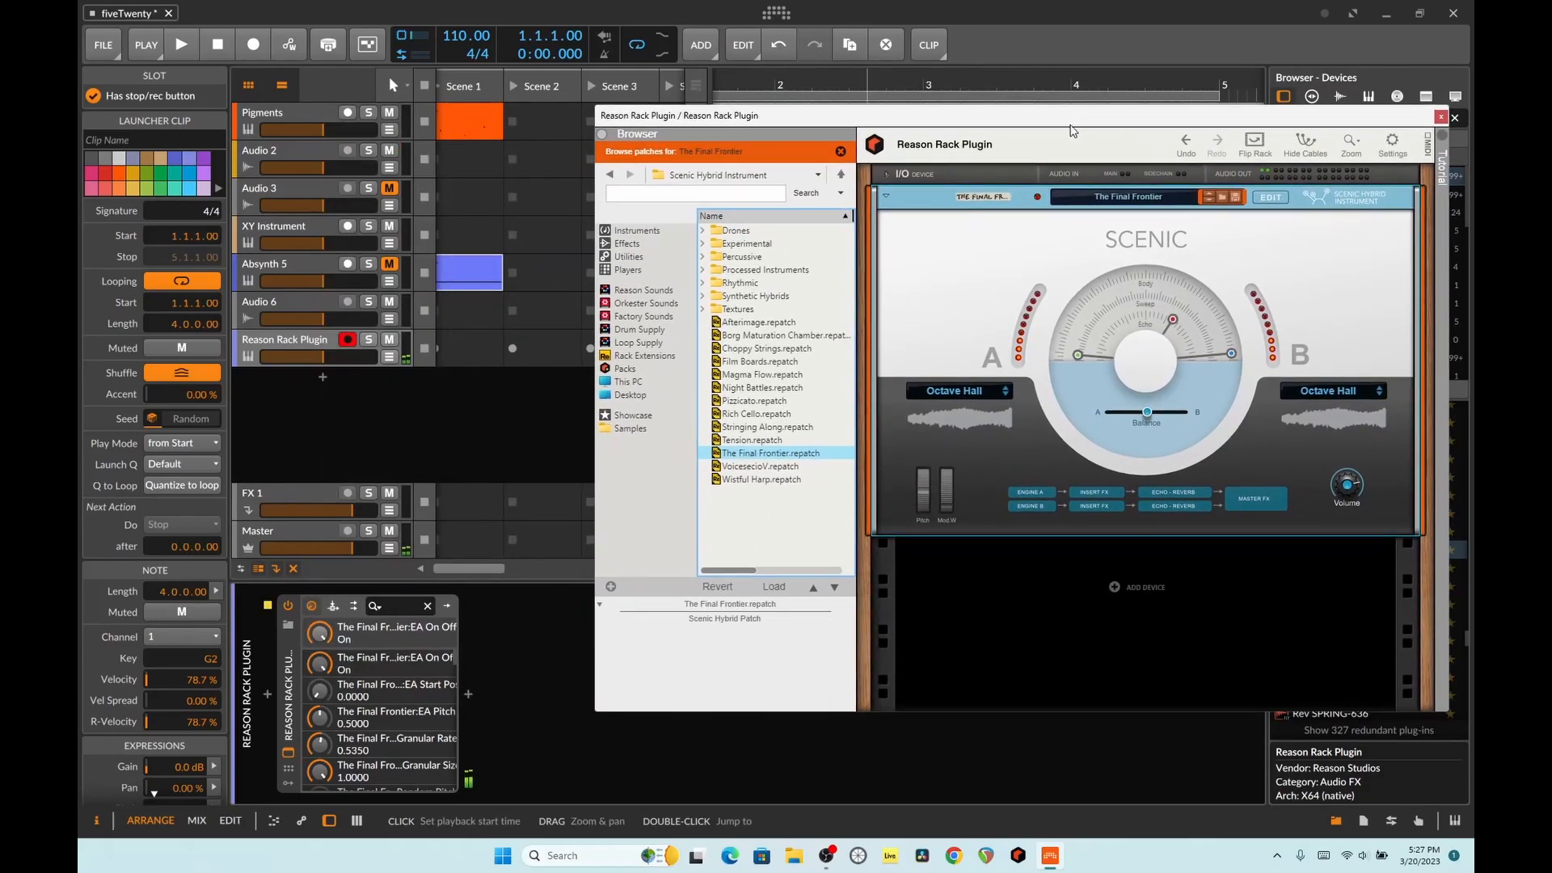
left_click_drag(1005, 130, 813, 76)
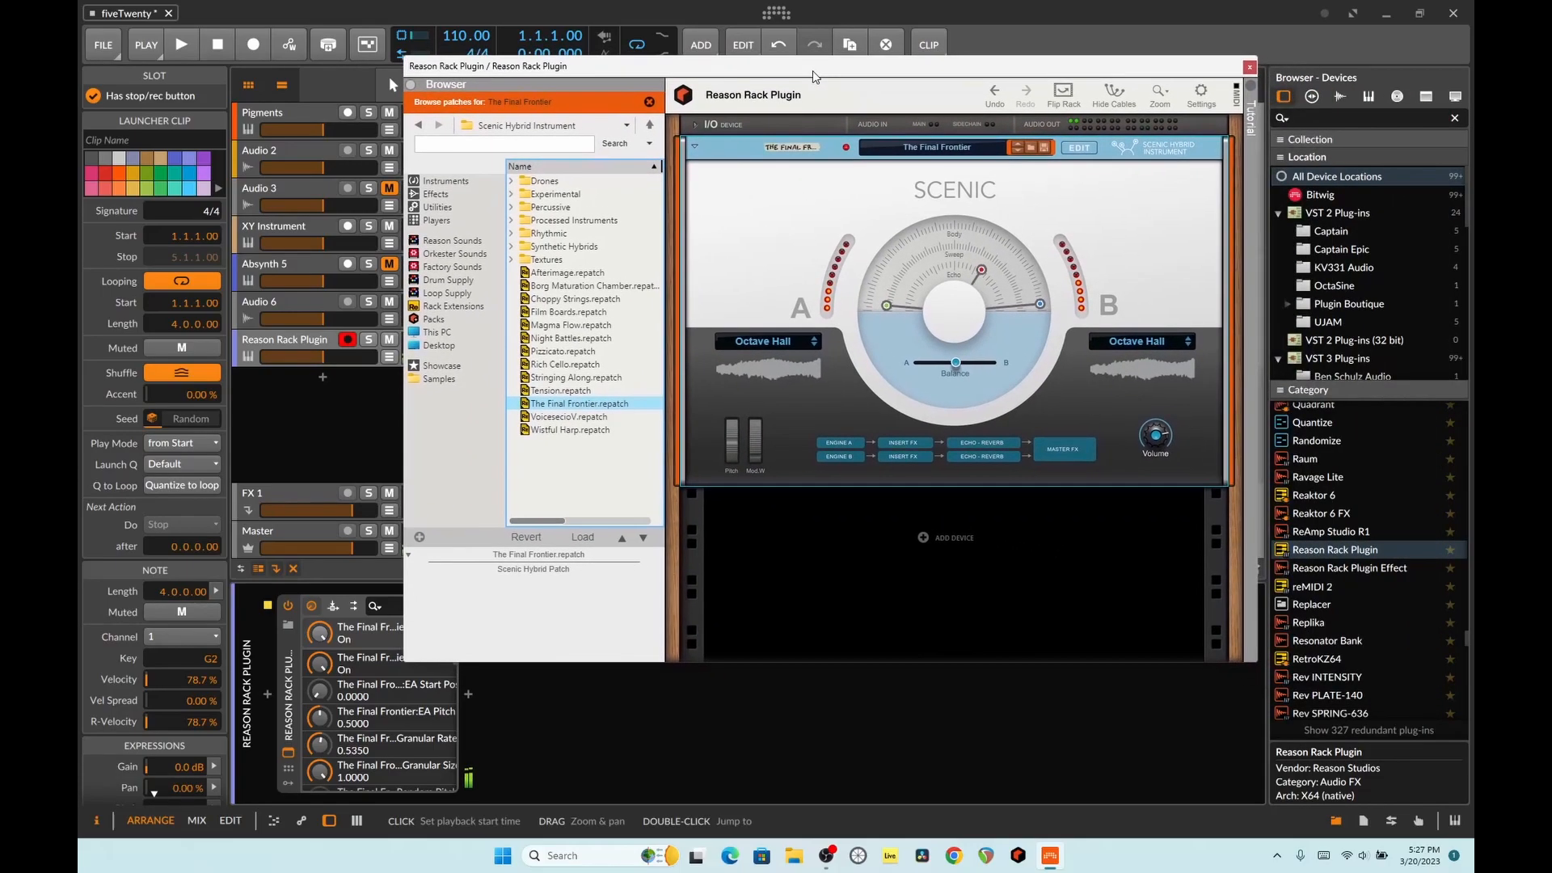
left_click(1019, 149)
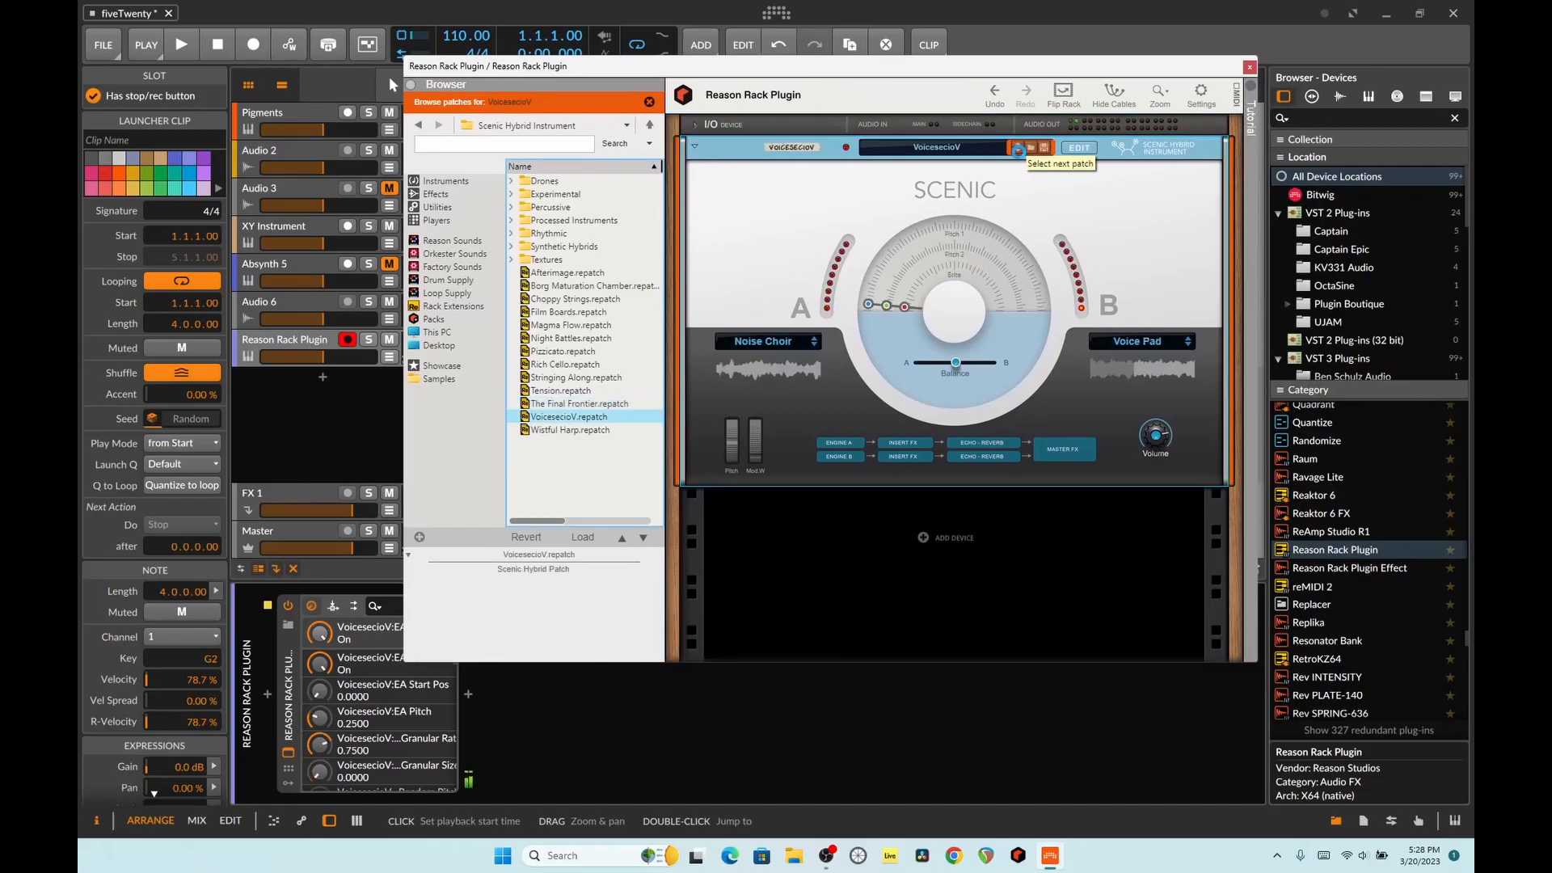
left_click(1017, 149)
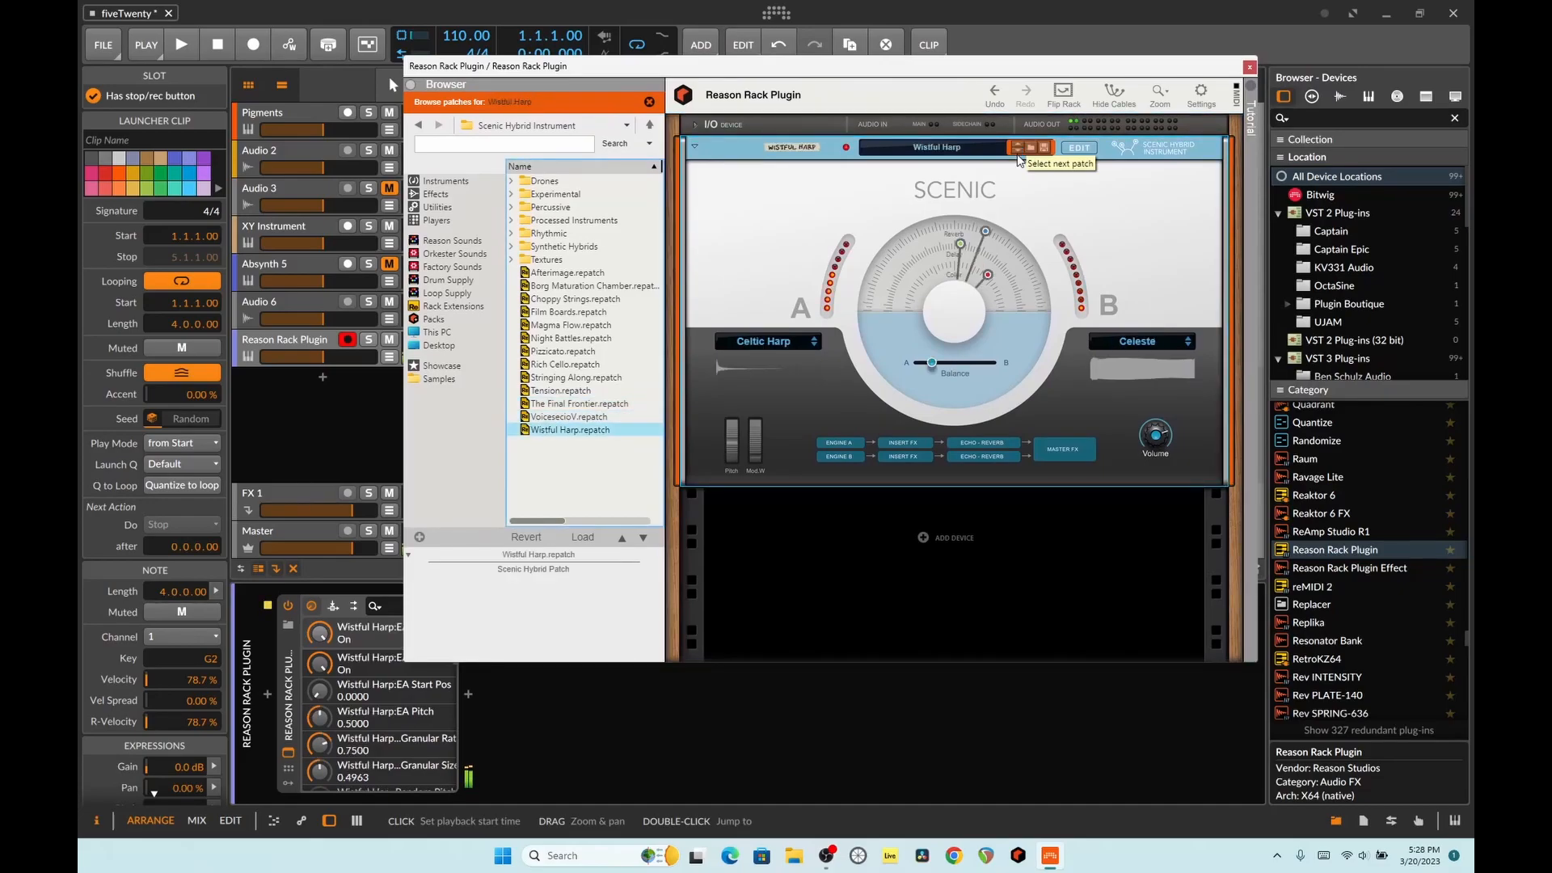
left_click(1017, 148)
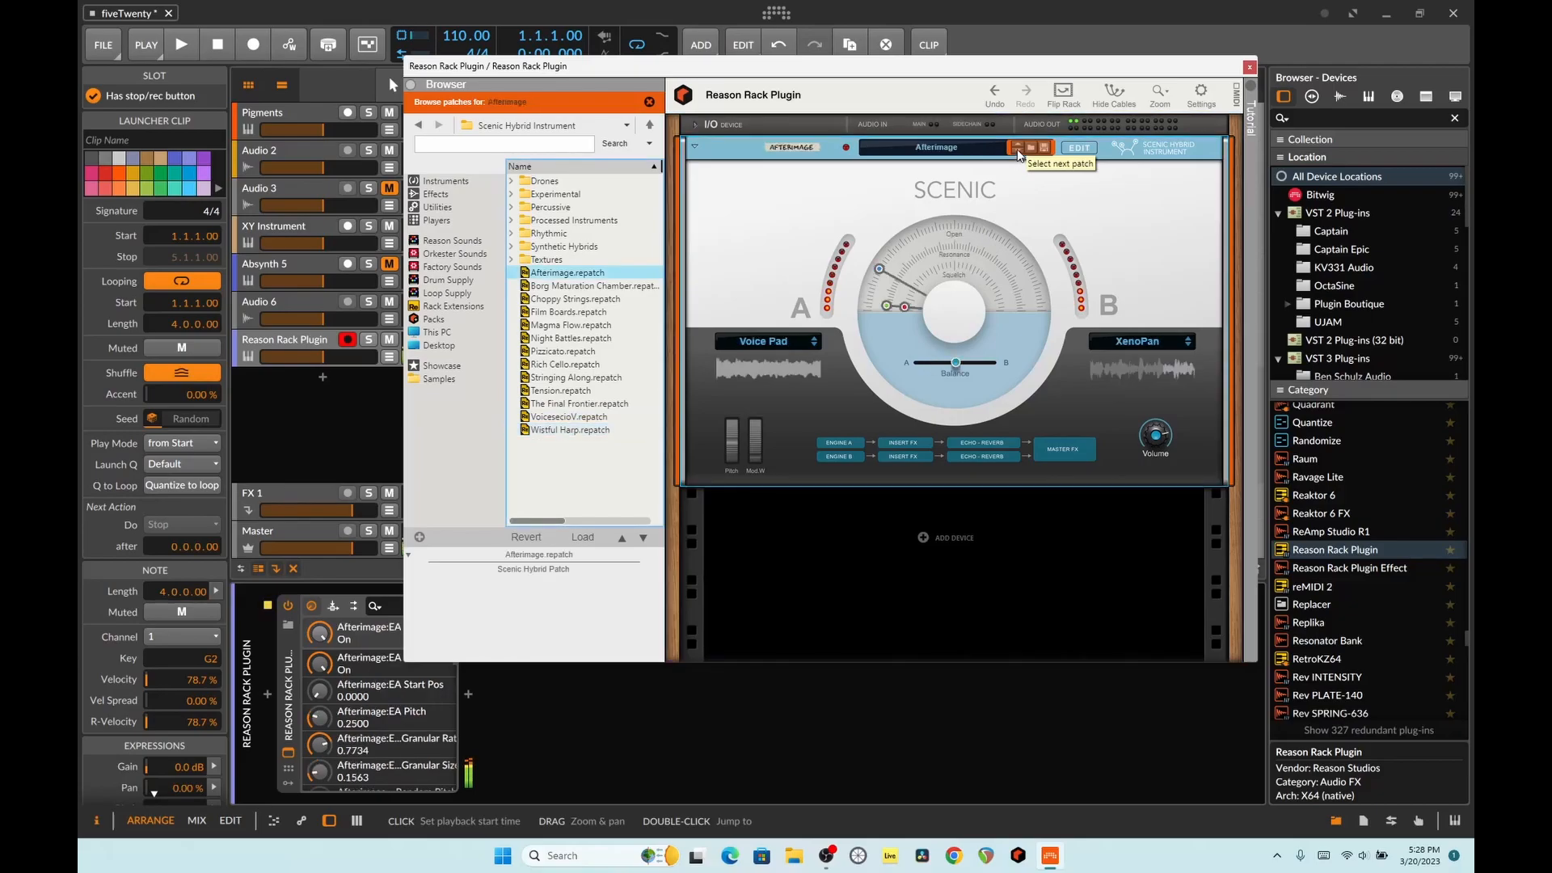
left_click(1017, 148)
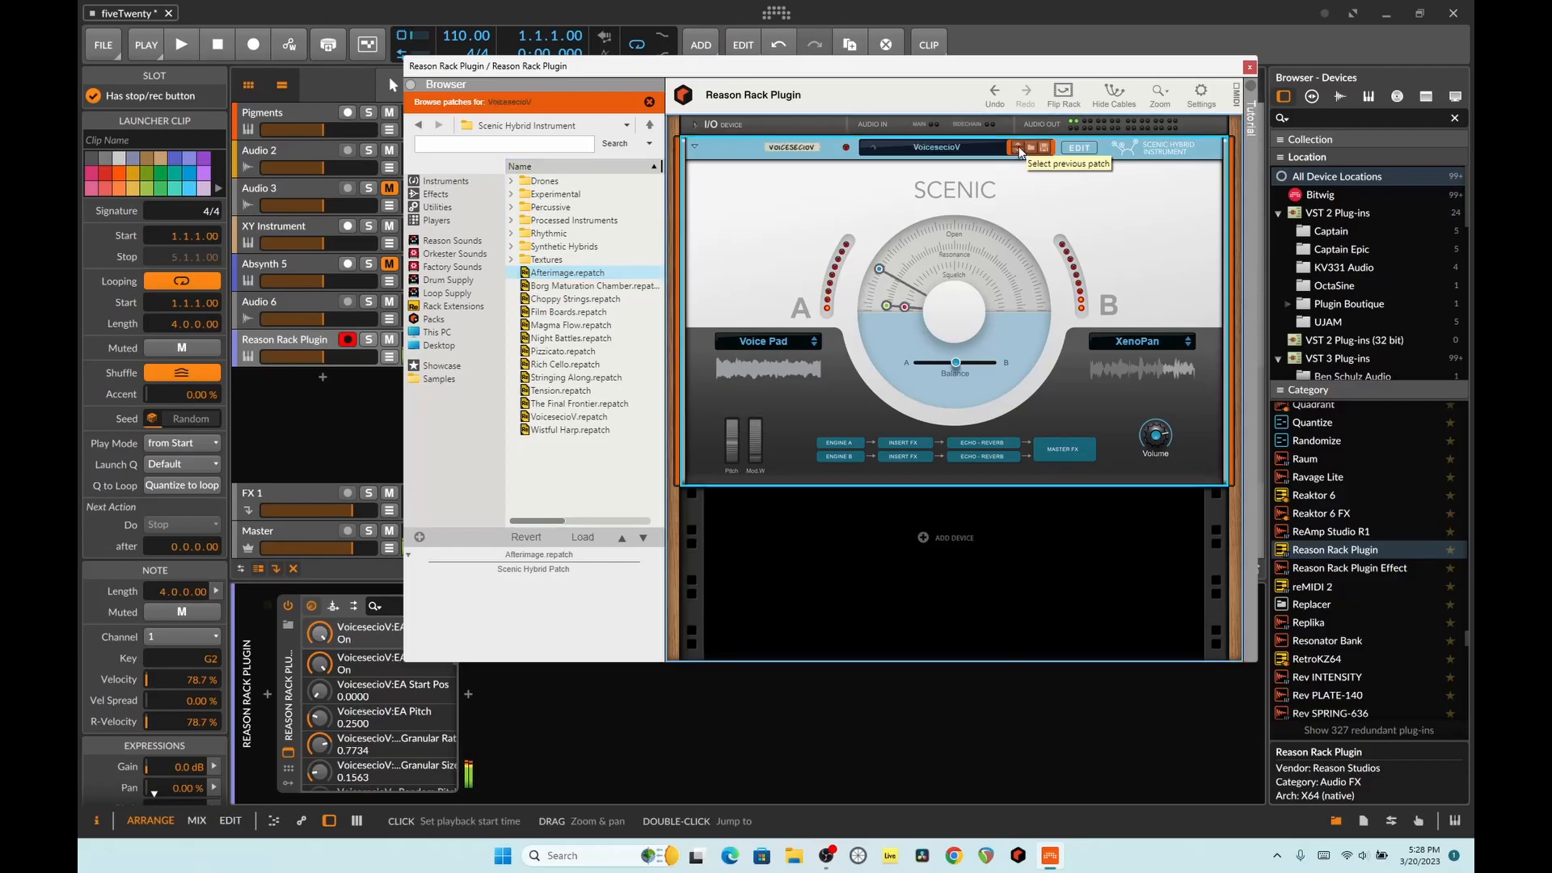
left_click(1248, 67)
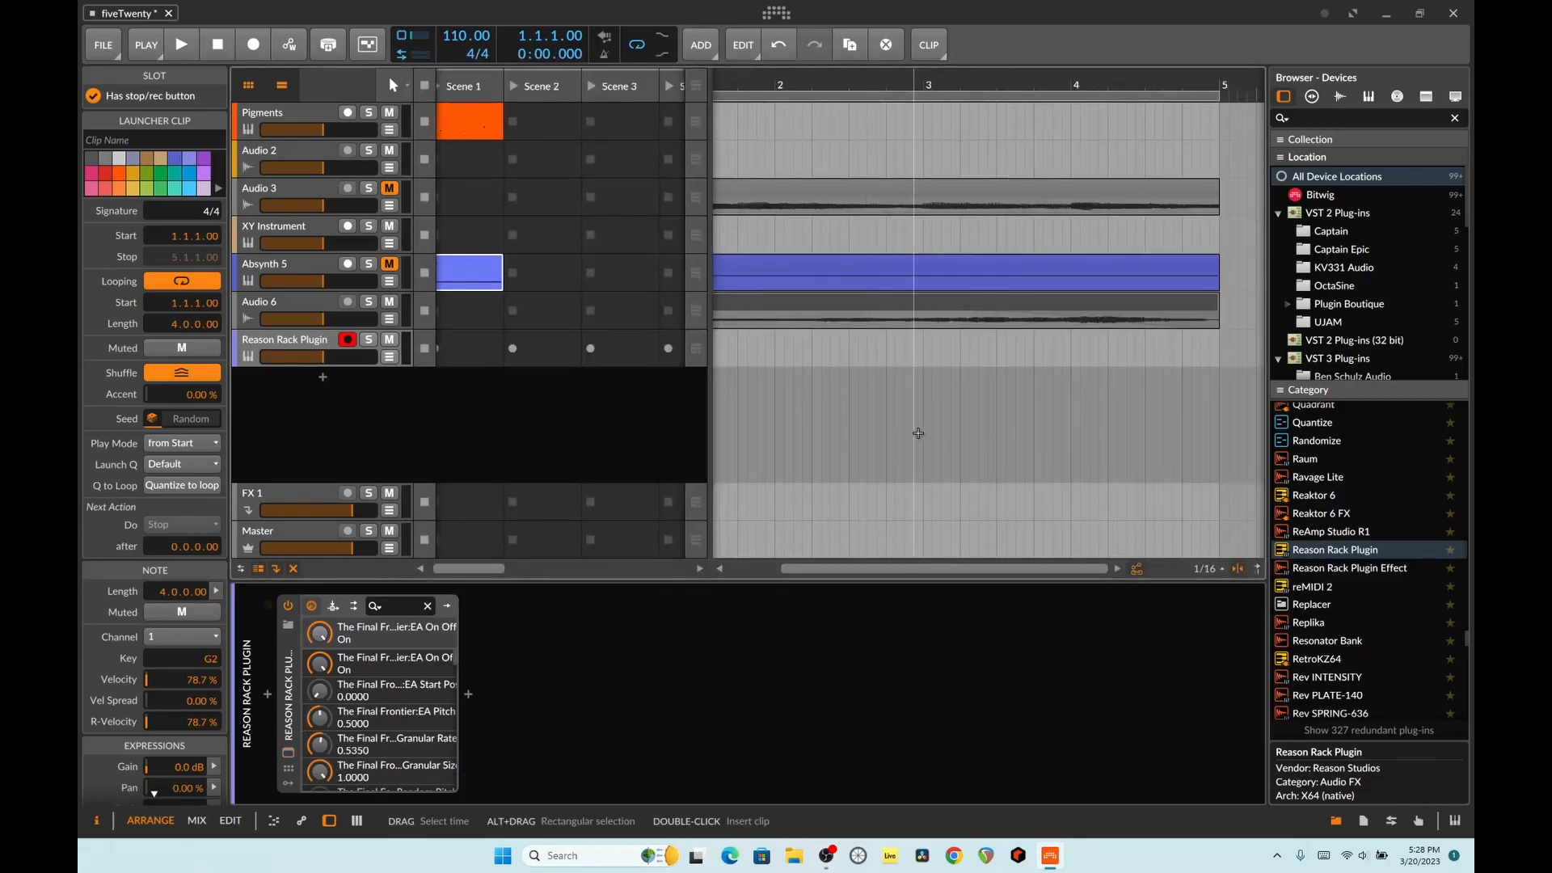
Copy the Absynth 5 #1 clip to bar 1 of the Reason Rack Plugin track and play it with Audio 6 muted.
left_click_drag(962, 568, 911, 568)
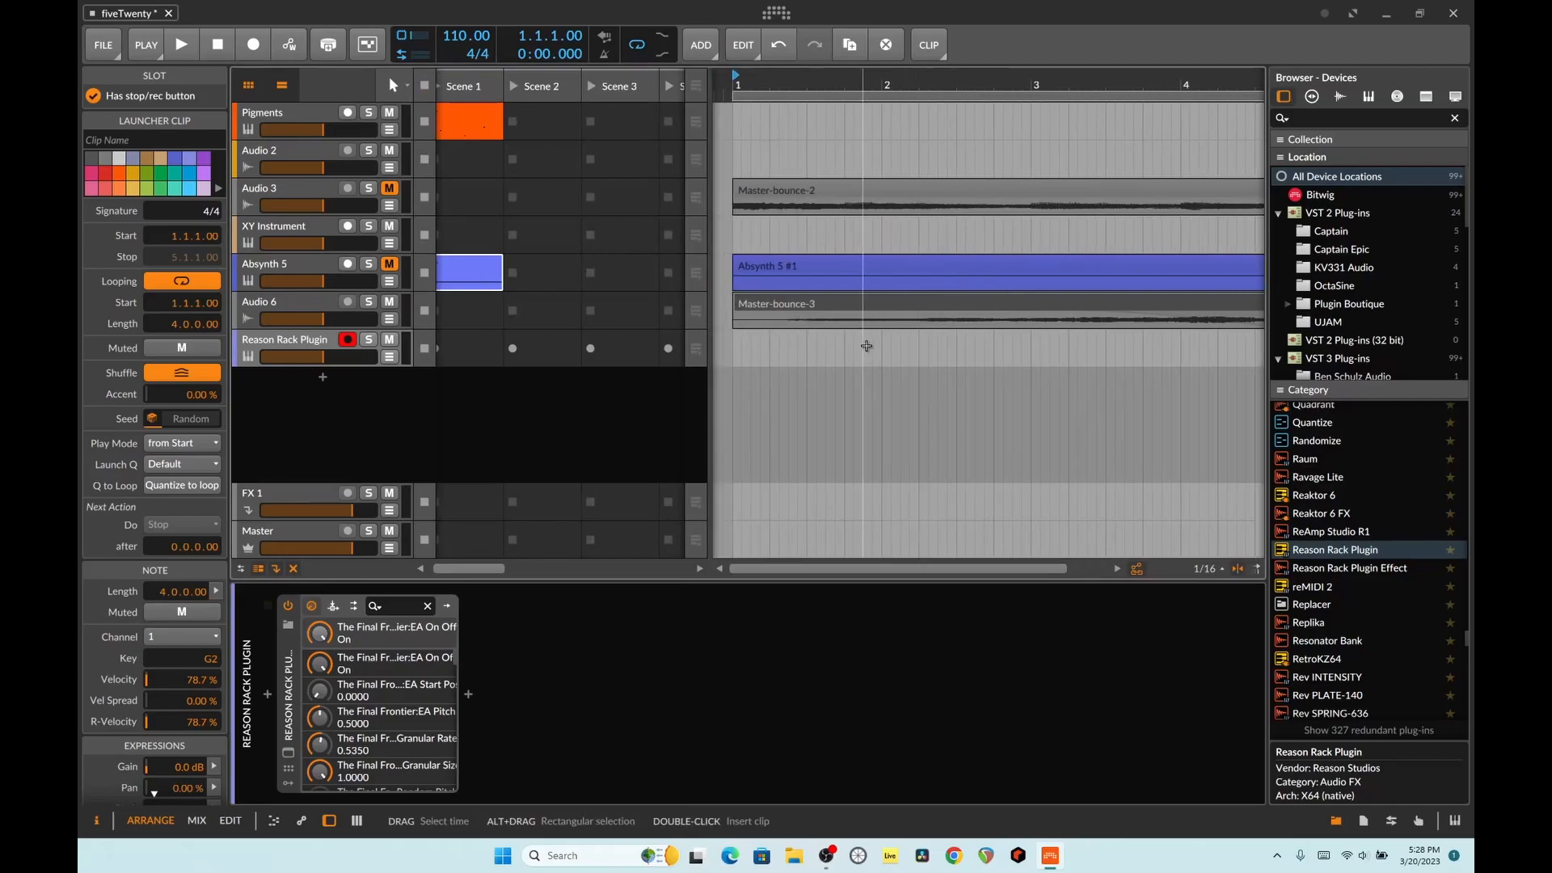
left_click_drag(846, 268, 837, 342)
key("space")
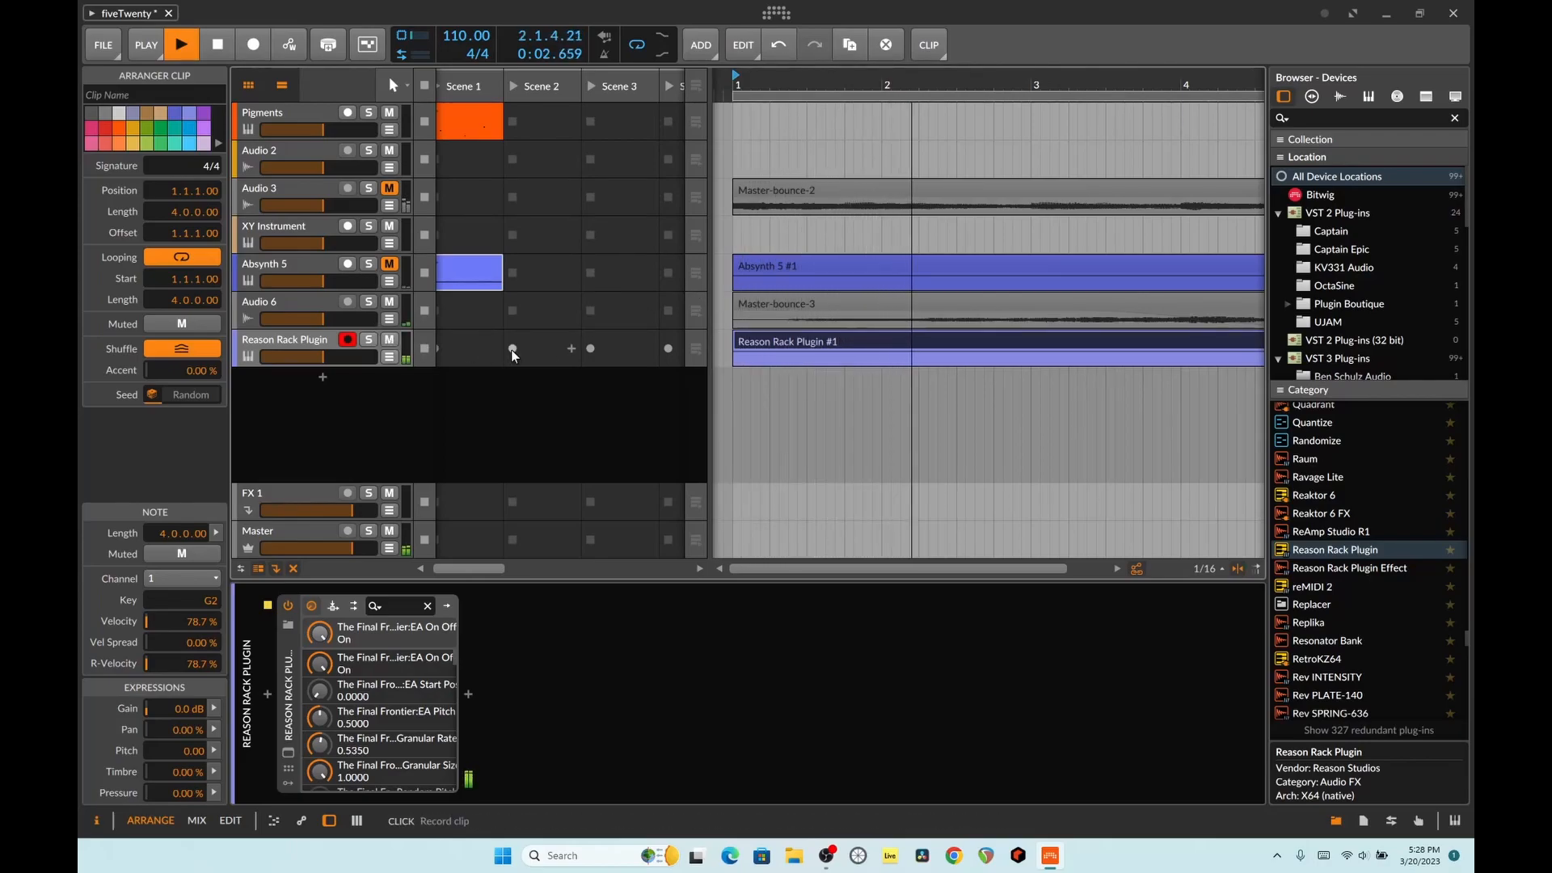
left_click(388, 301)
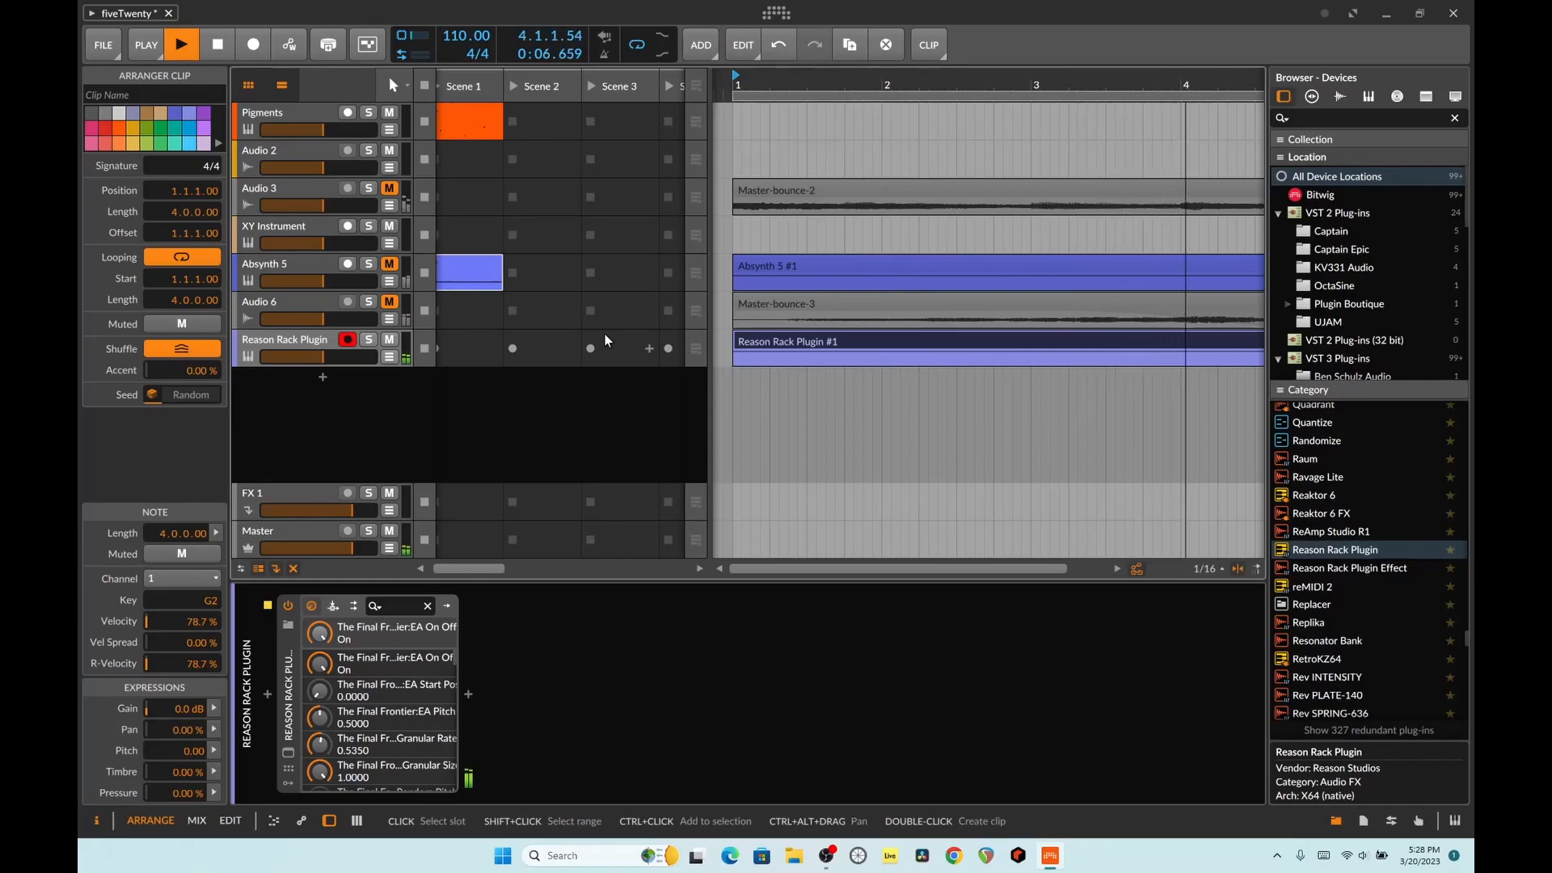
left_click_drag(897, 568, 935, 568)
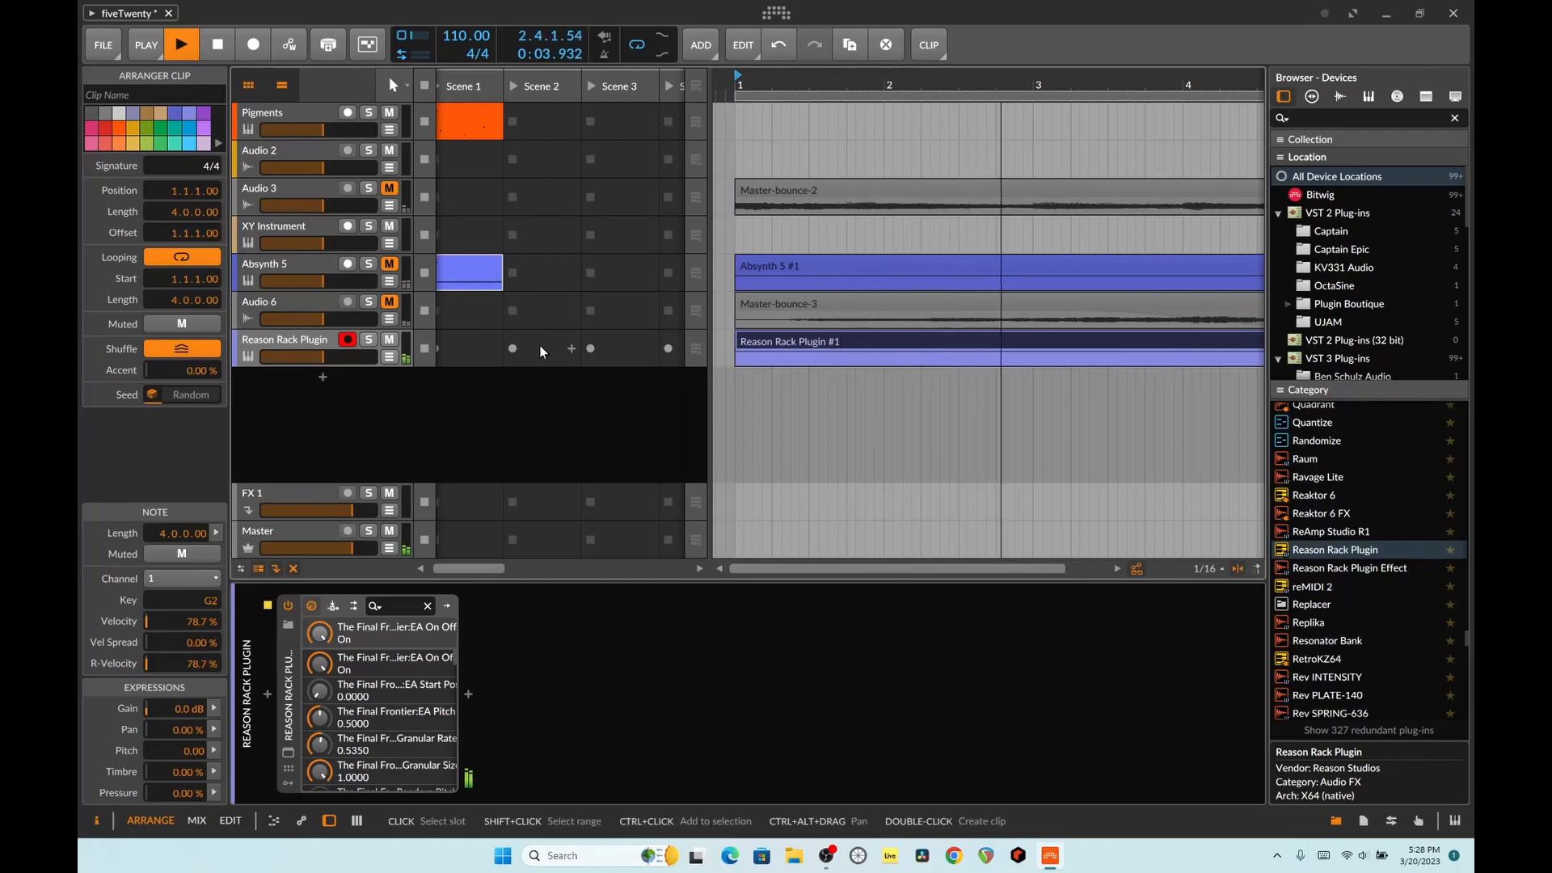
Open the Reason Rack Plugin window, try Scenic's dial handles and the VoicesecioV patch during playback, and return to The Final Frontier.
left_click(287, 752)
left_click_drag(892, 308, 955, 268)
left_click_drag(1040, 305, 984, 232)
left_click(1015, 148)
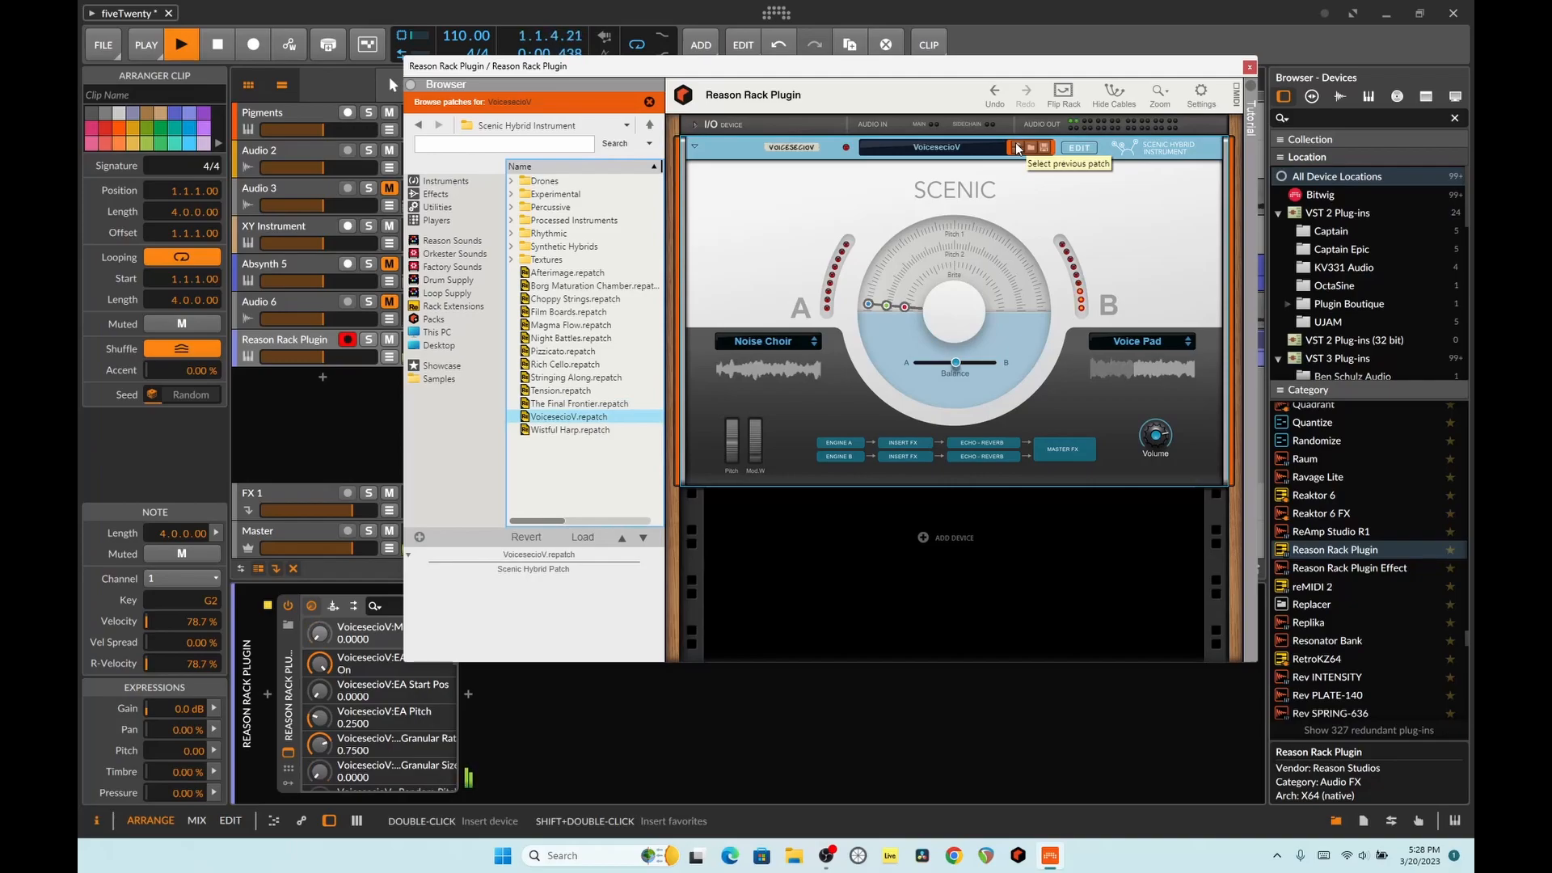
left_click(1017, 148)
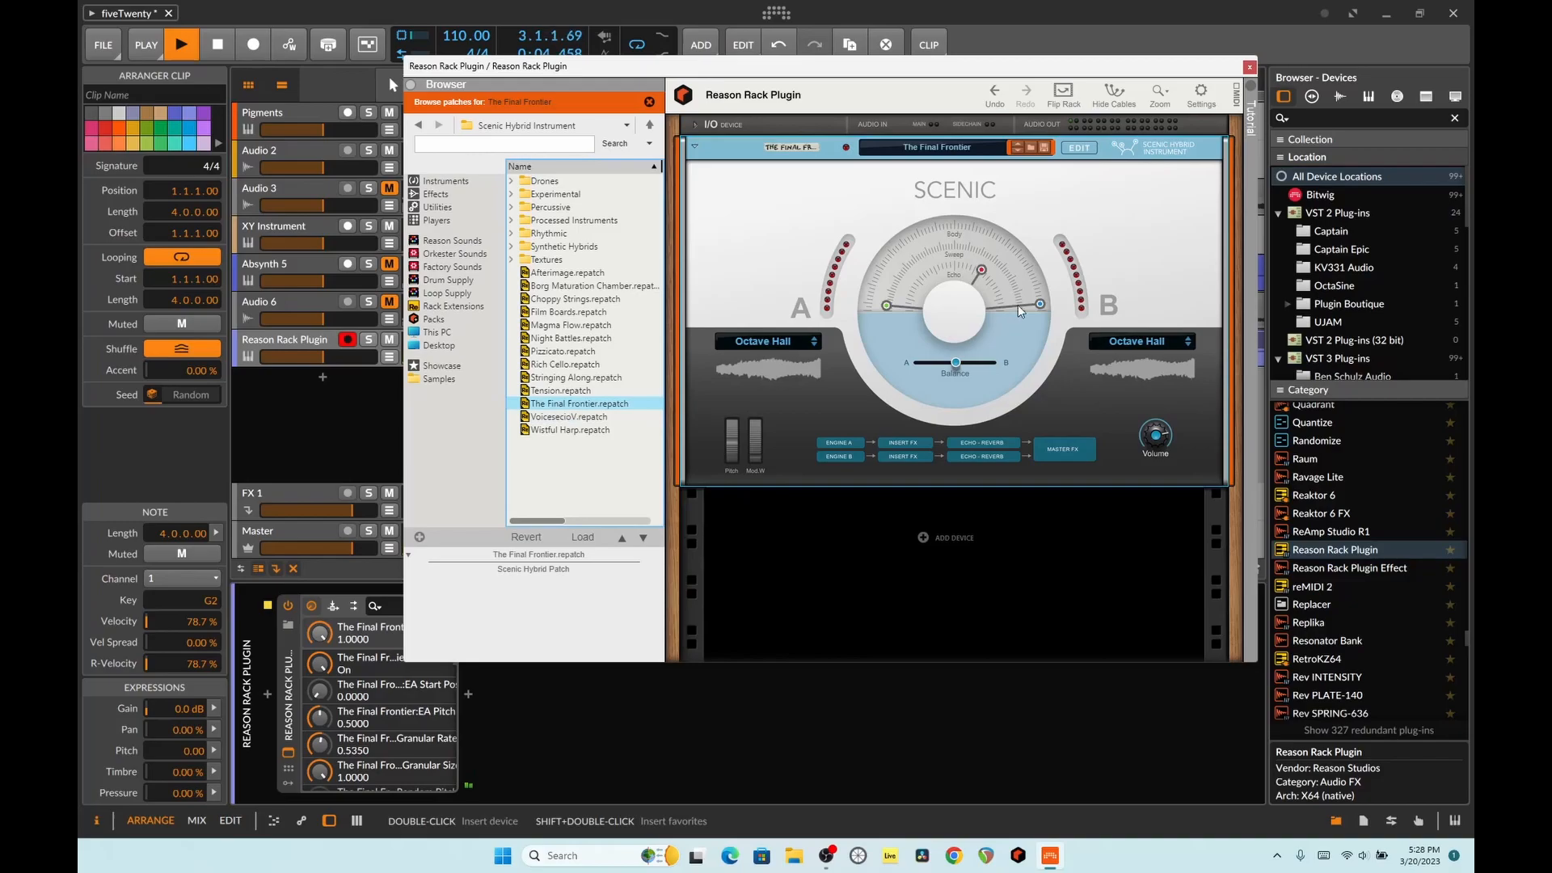
Raise Scenic's outer dial handle beside B and set the Engine Balance to about 30 % during playback, and close the plugin window.
left_click_drag(1039, 304, 1040, 269)
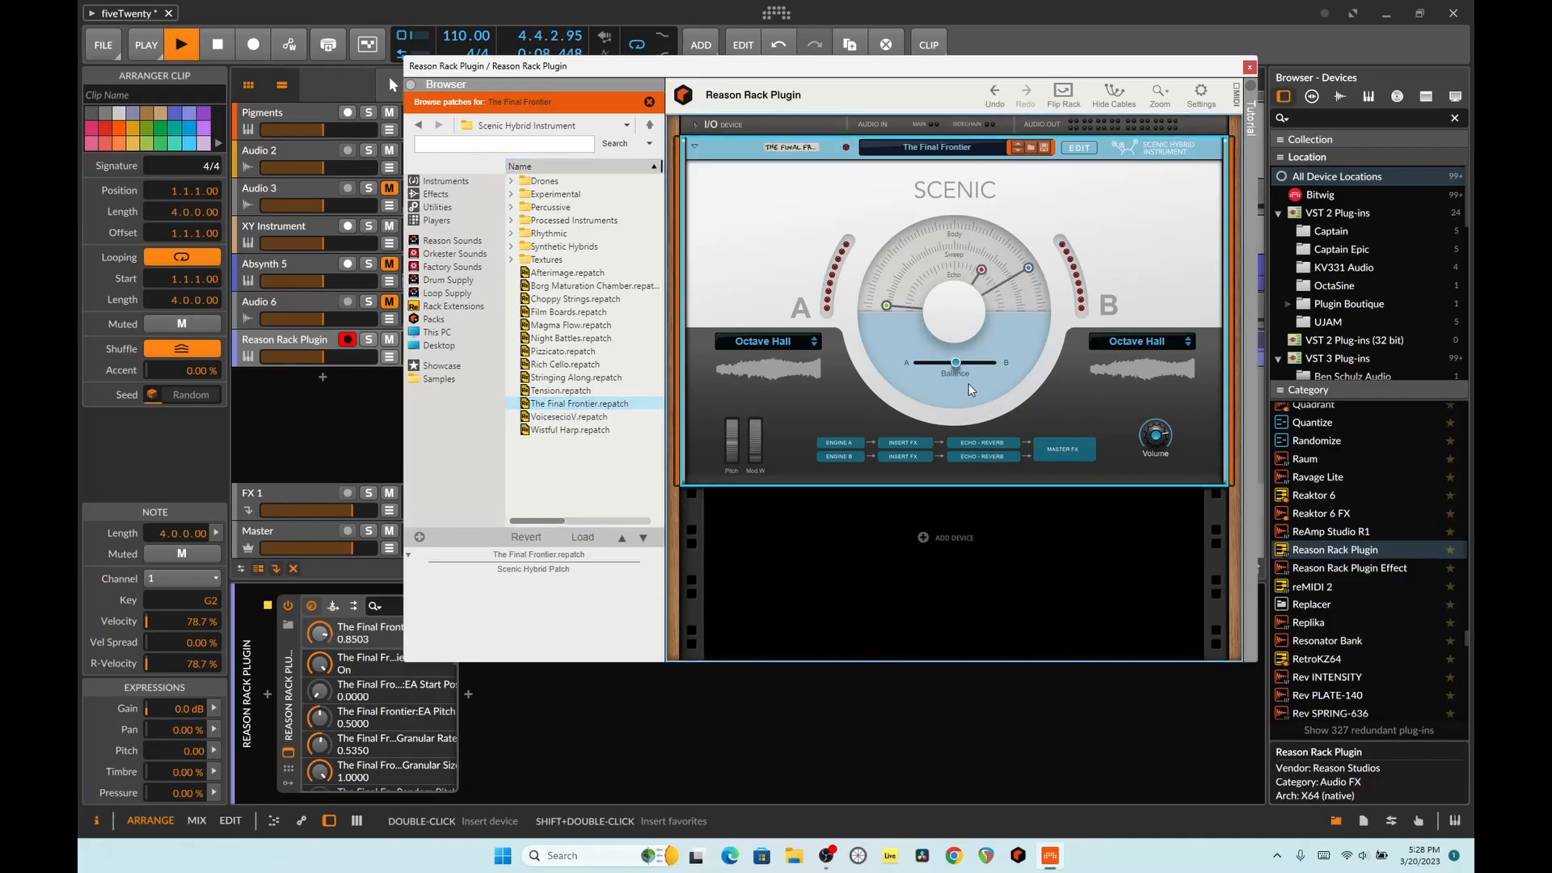
left_click_drag(954, 362, 948, 364)
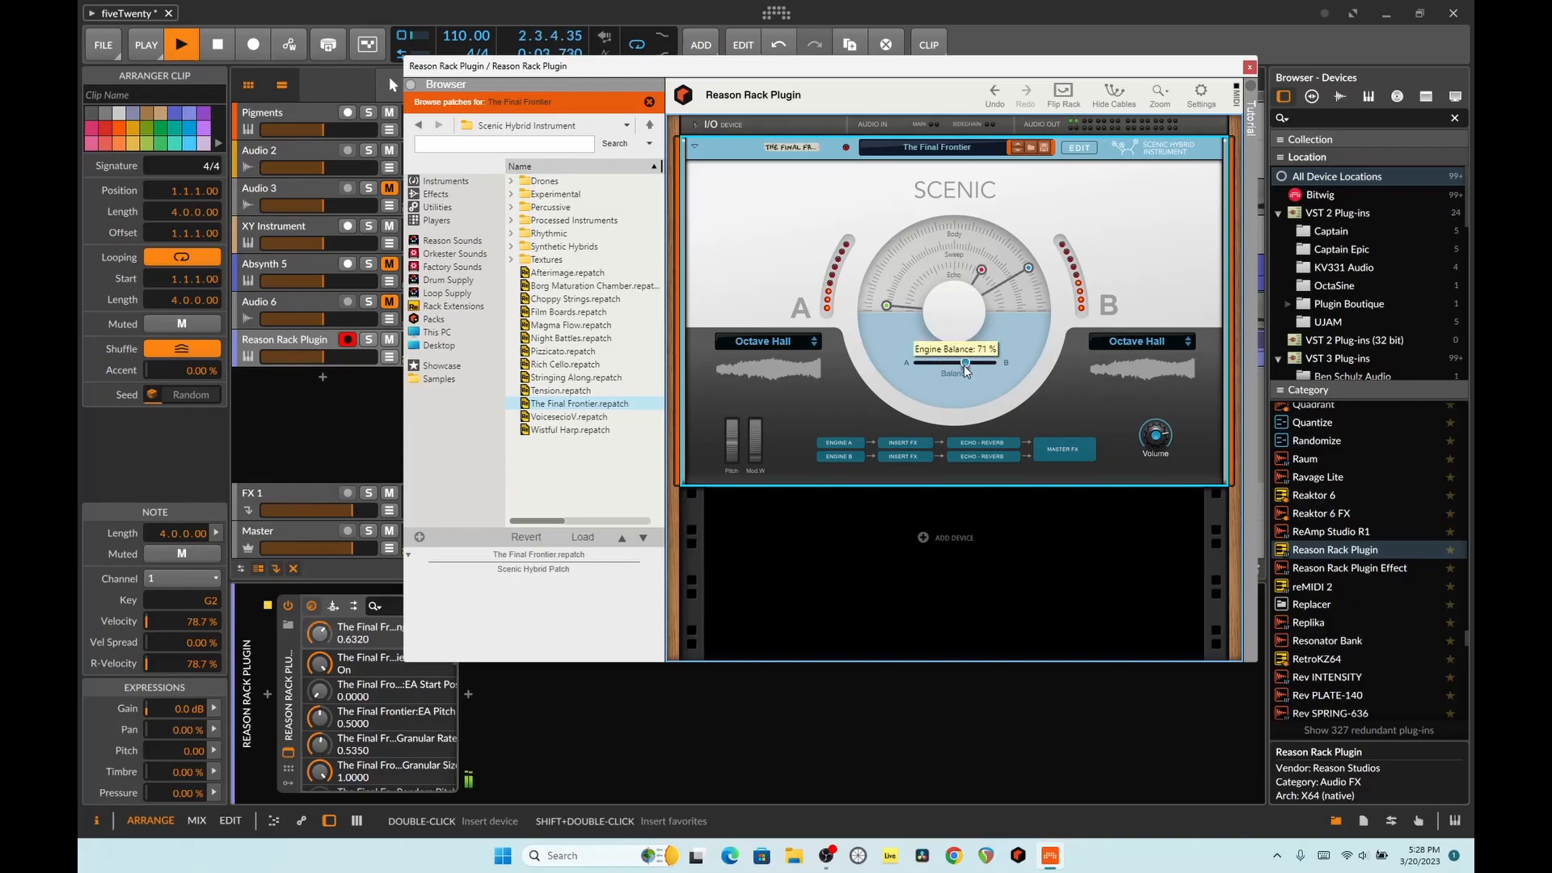
left_click(1187, 344)
left_click(1187, 350)
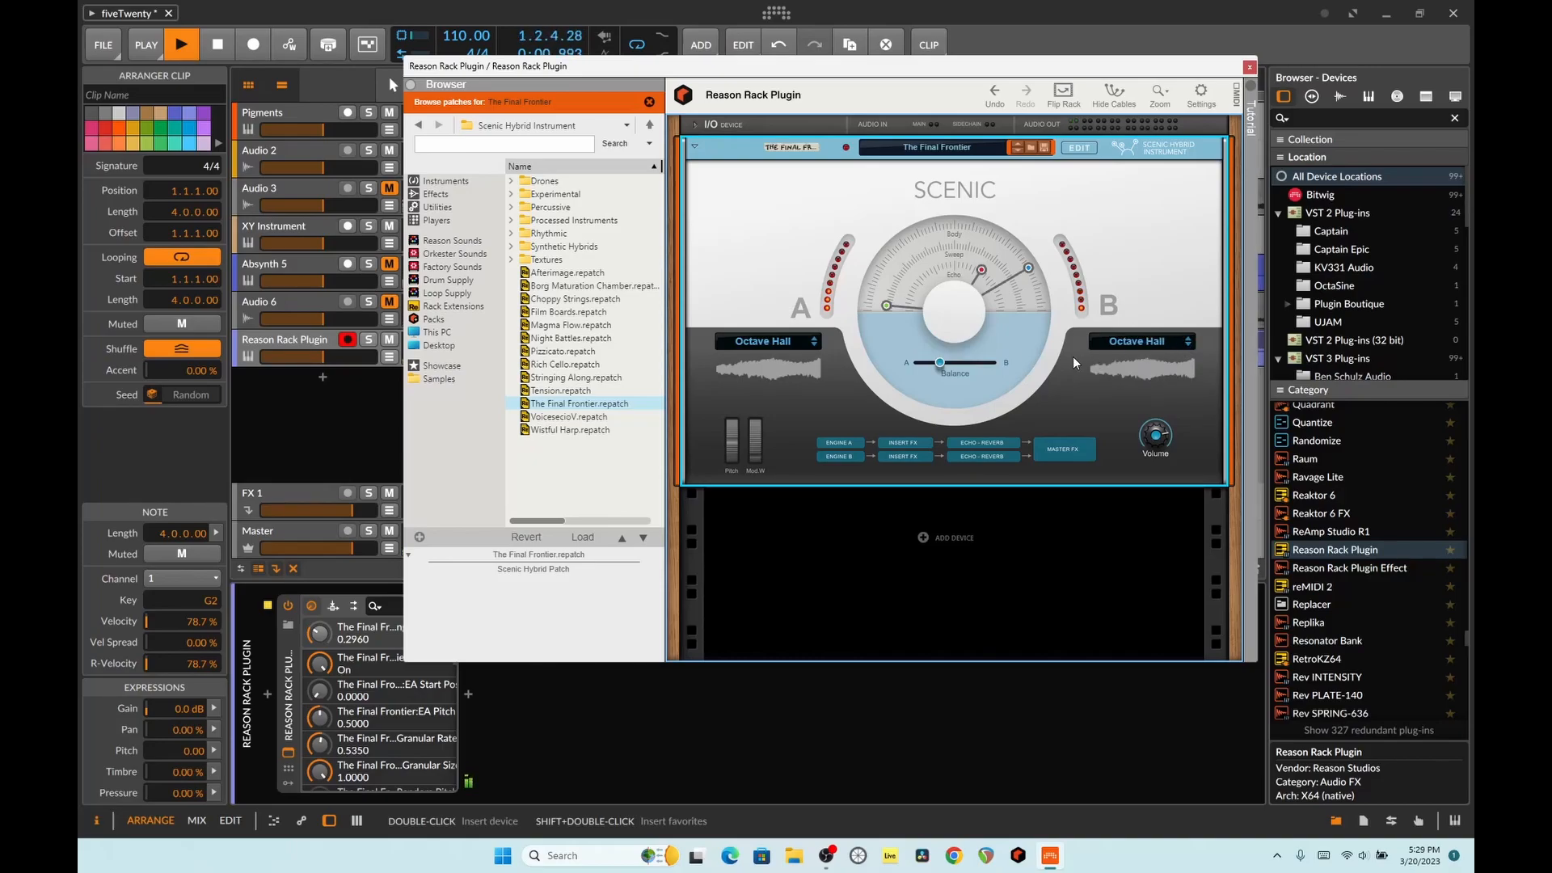
left_click(1249, 67)
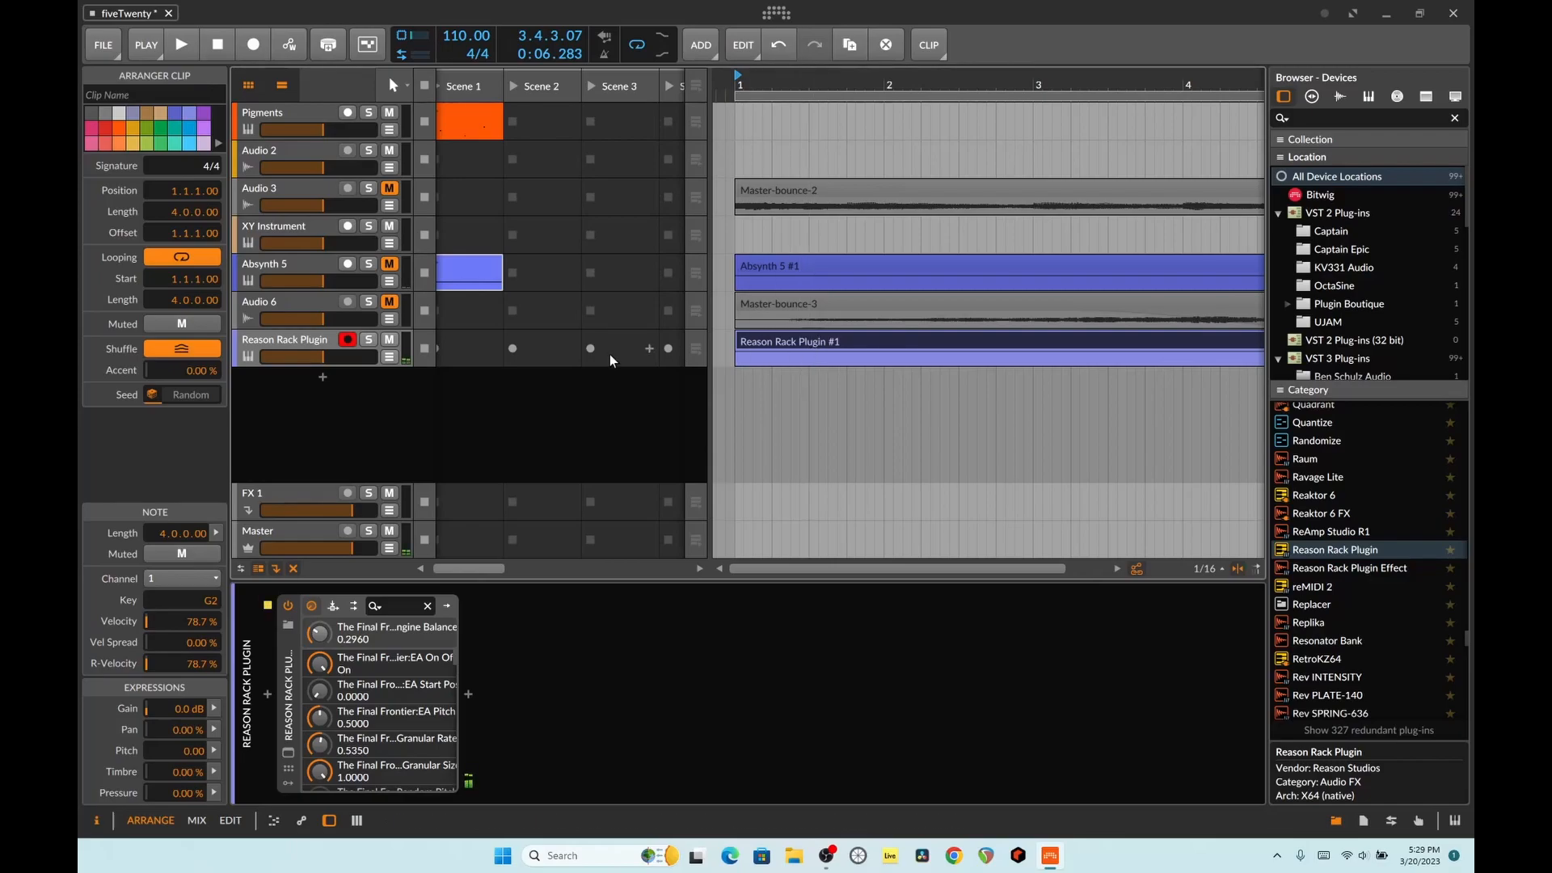
key("space")
Move the G2 note in the Reason Rack Plugin #1 clip up to C4 and play it back.
double_click(803, 339)
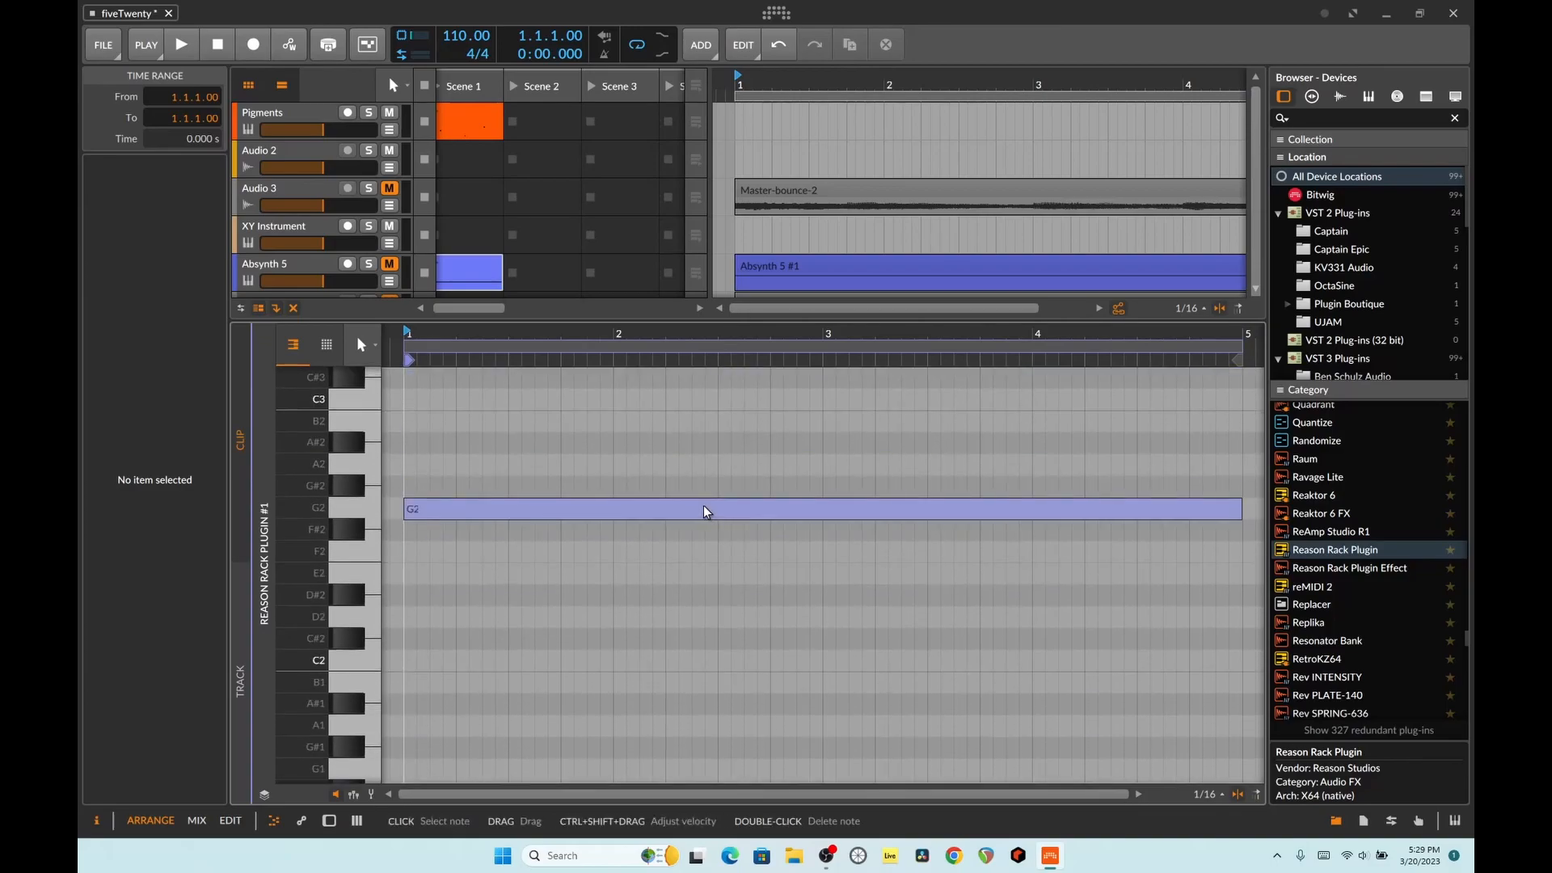
left_click(677, 518)
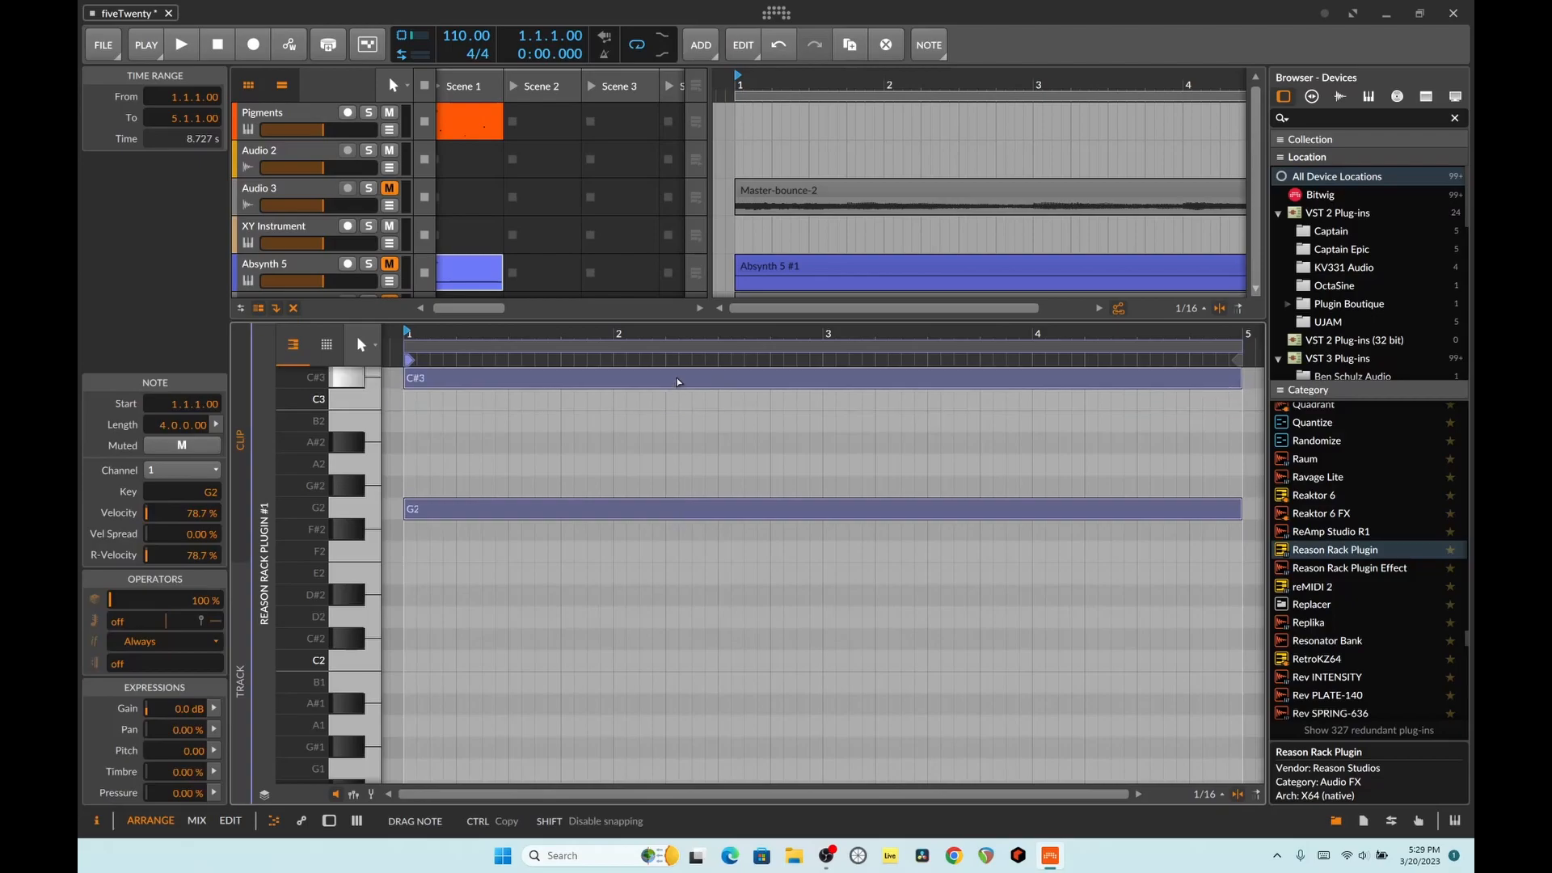
left_click_drag(677, 340, 678, 286)
left_click_drag(671, 370, 679, 388)
scroll(678, 383, "up", 3)
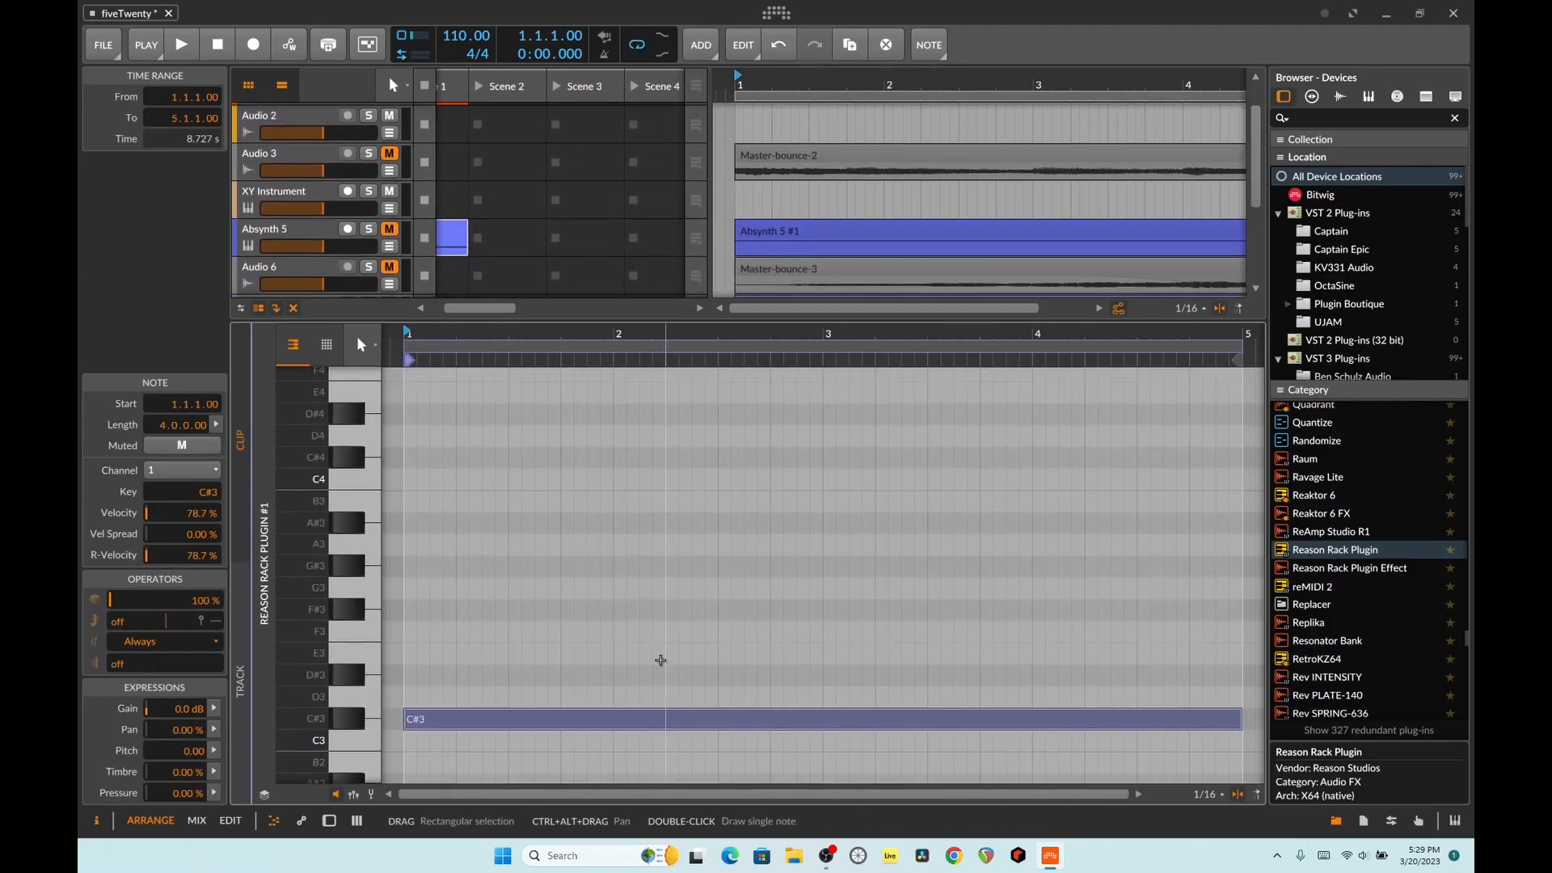
left_click_drag(651, 719, 661, 491)
key("space")
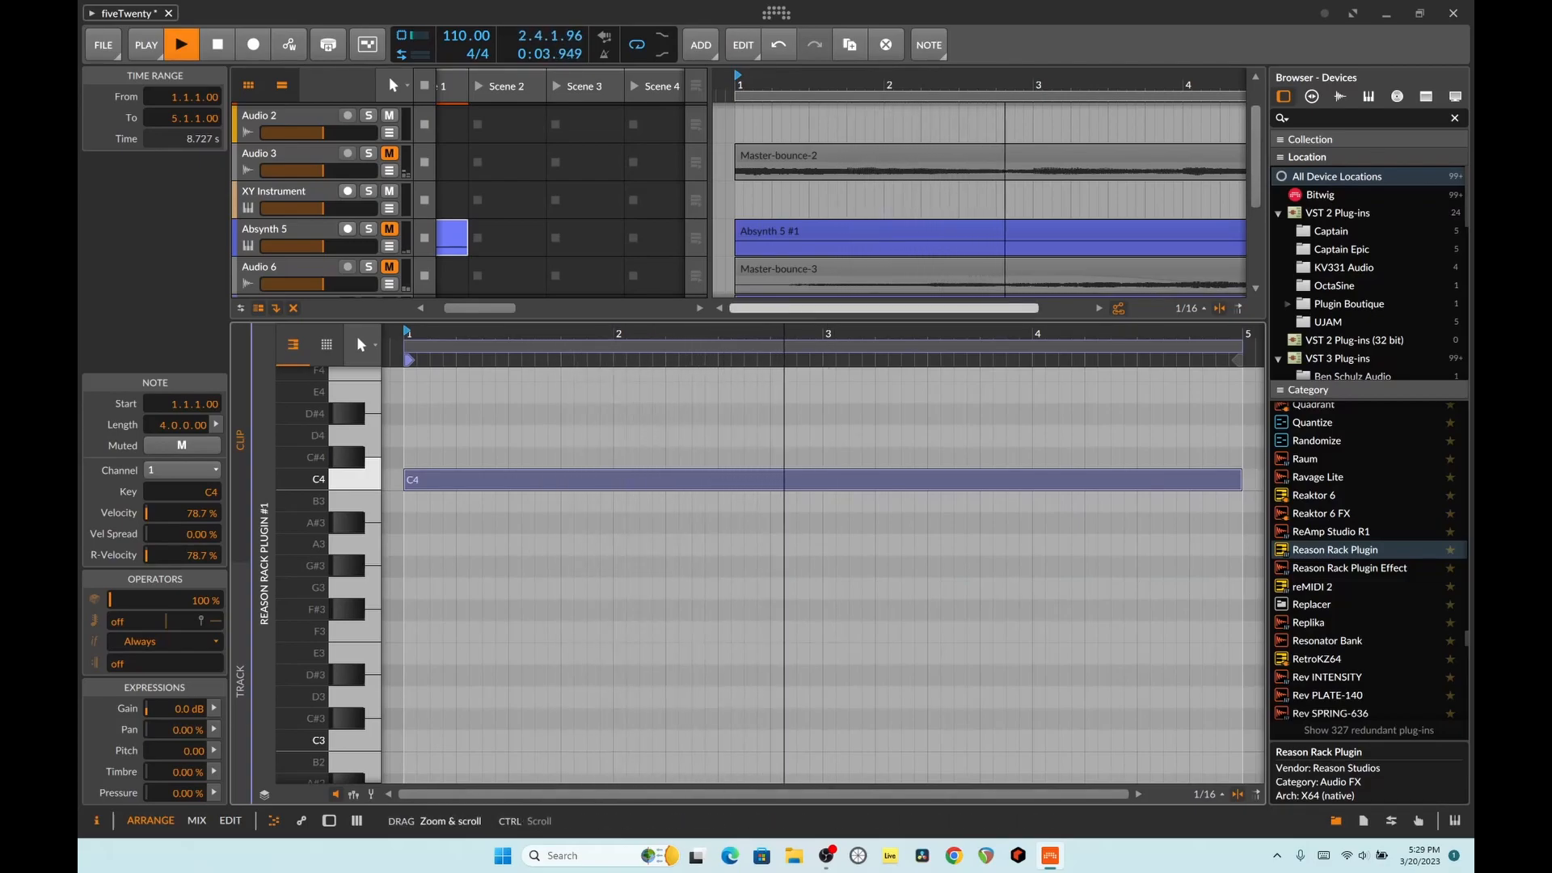
scroll(808, 249, "down", 3)
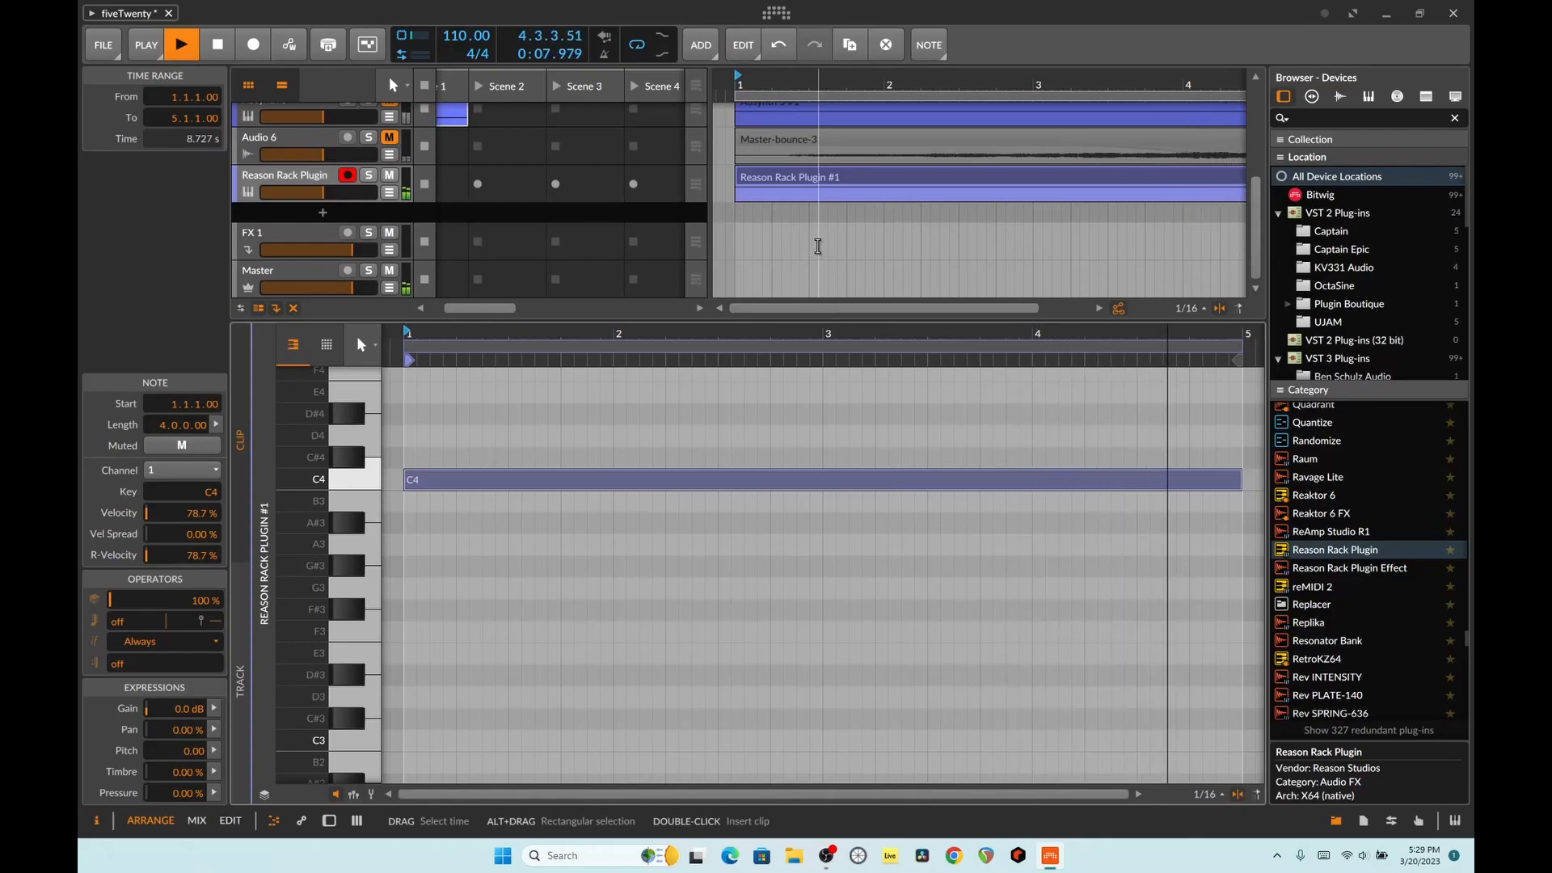
key("space")
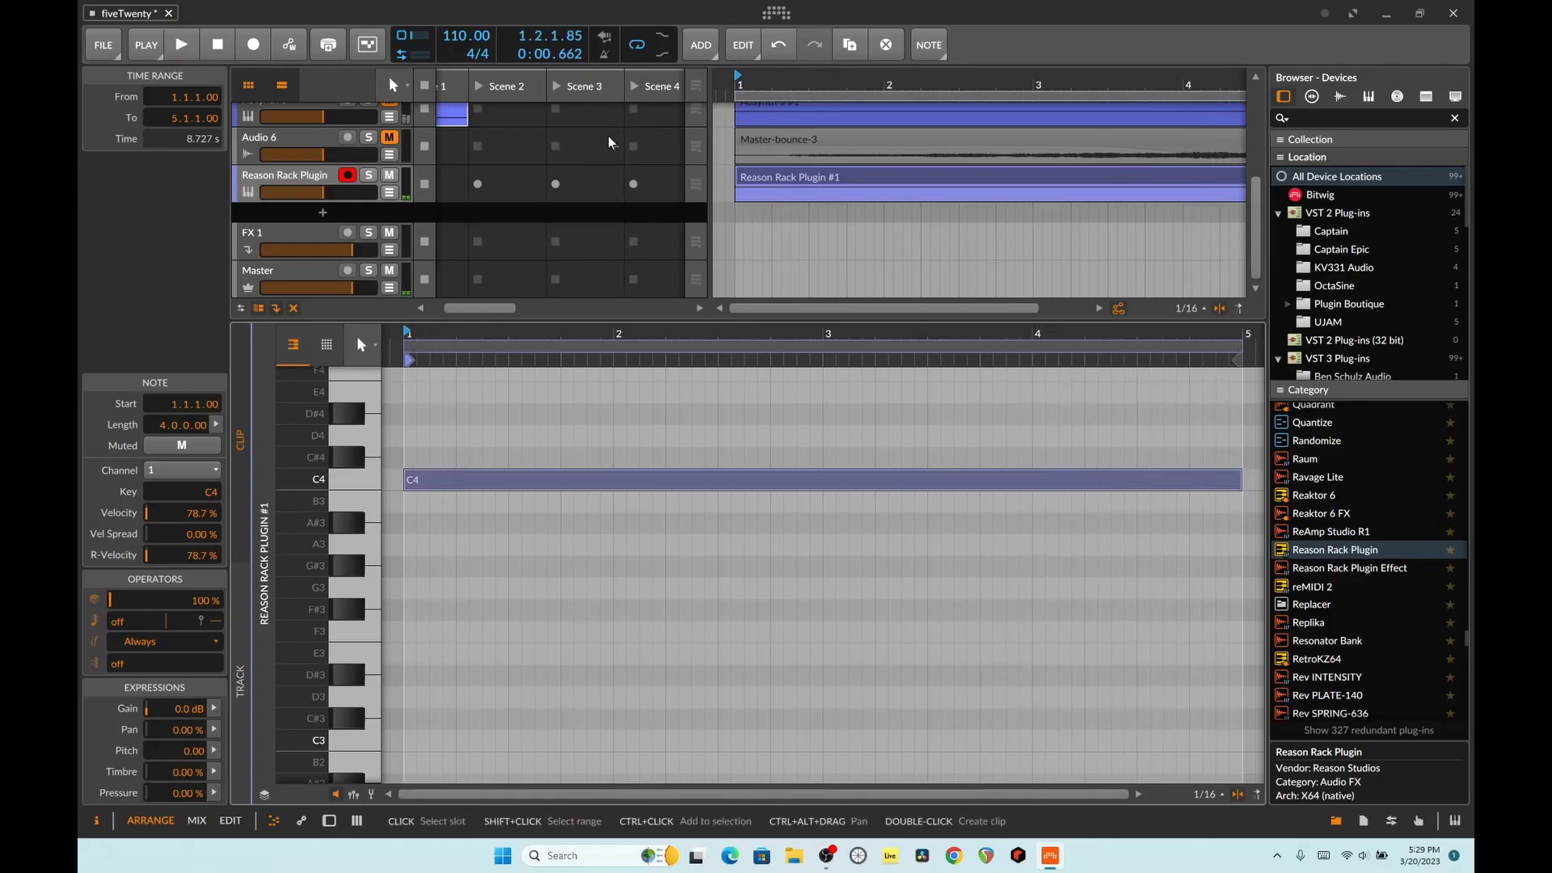
Bounce bars 1 to 5 of the Master track to a new audio track with Pre-Fader source and 24-bit depth.
left_click(739, 277)
left_click_drag(907, 274, 905, 273)
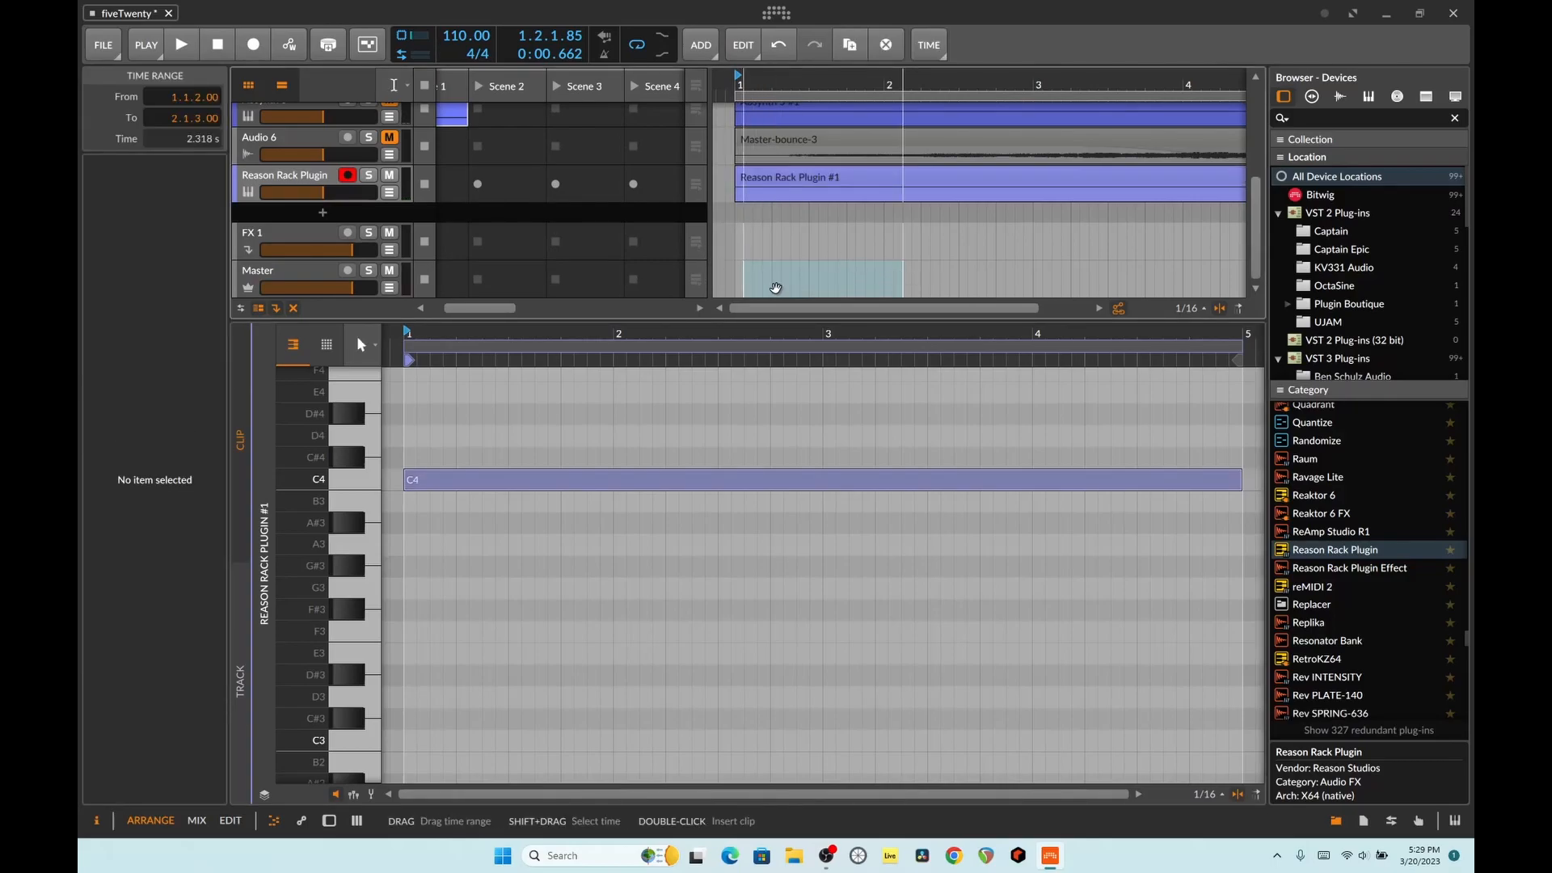
left_click(769, 286)
left_click_drag(743, 274, 1119, 281)
left_click(739, 276)
right_click(1048, 279)
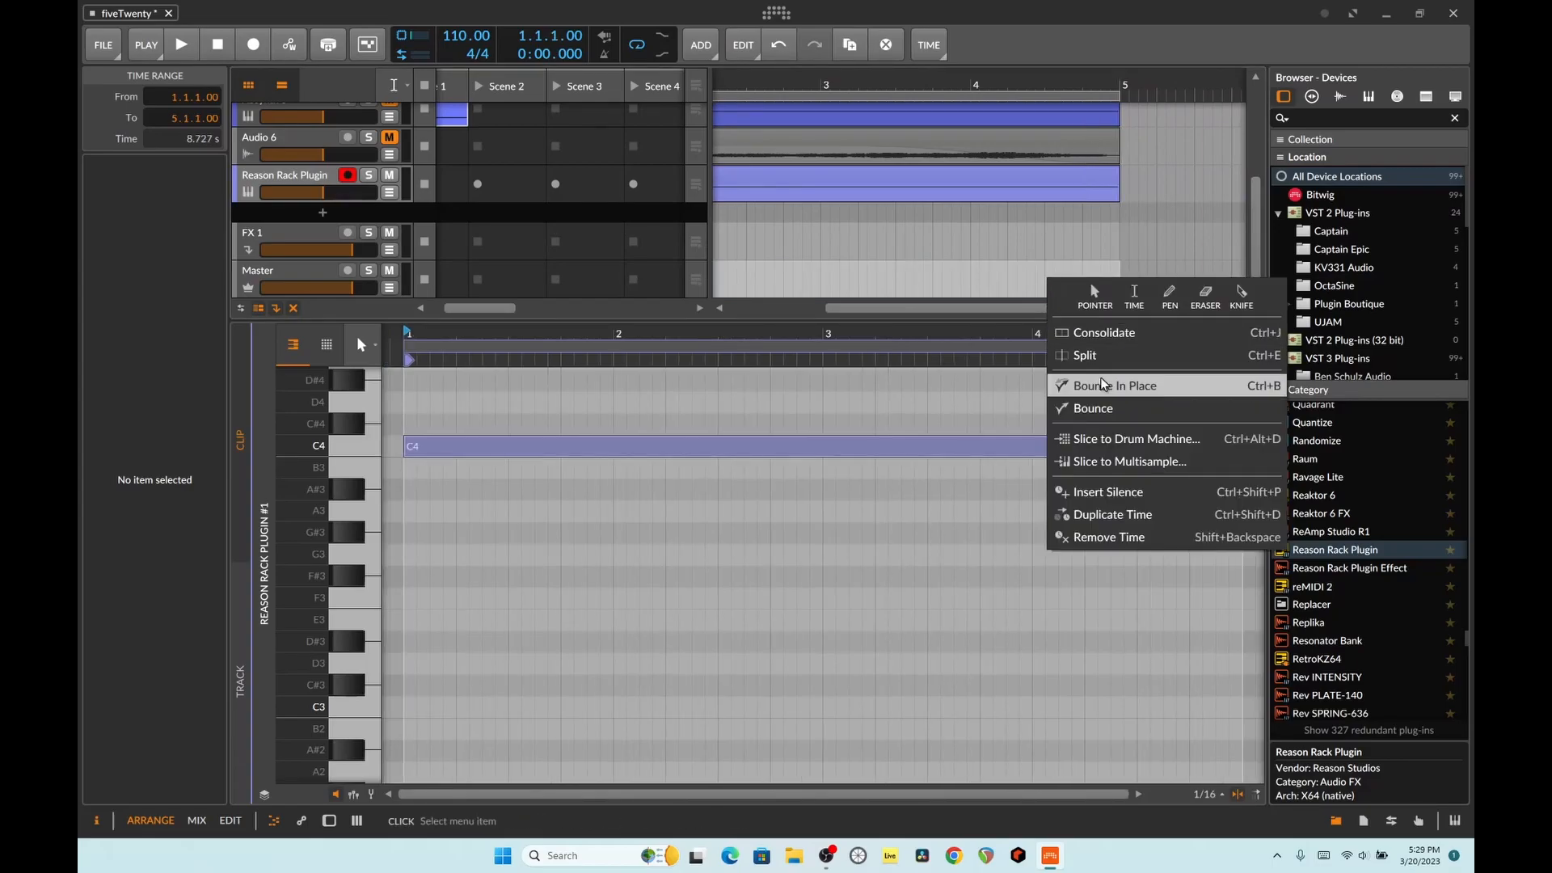
left_click(1103, 408)
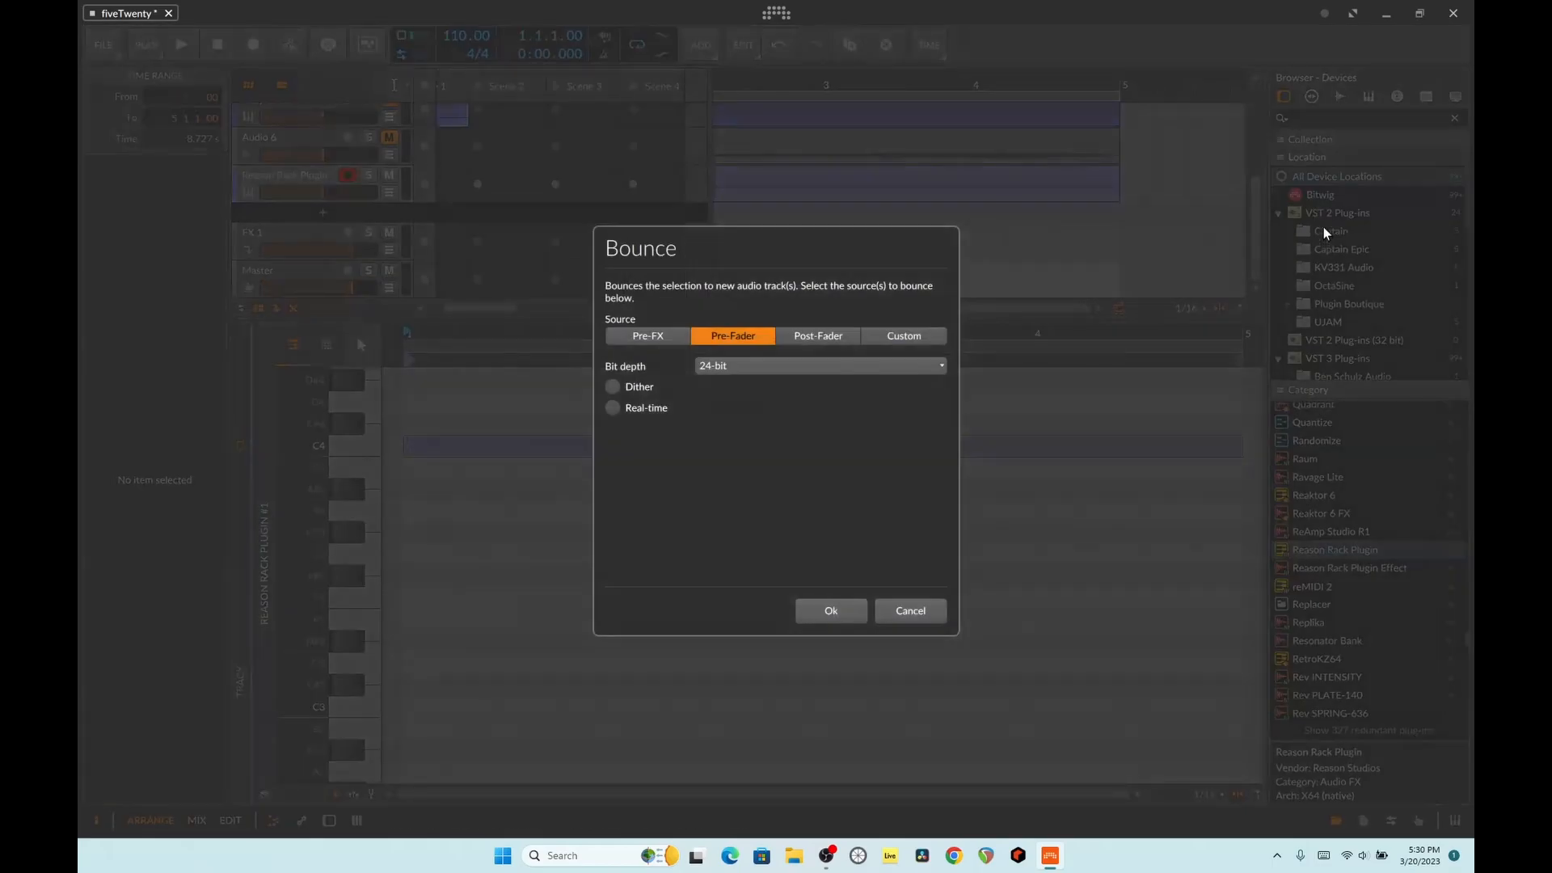
left_click(842, 613)
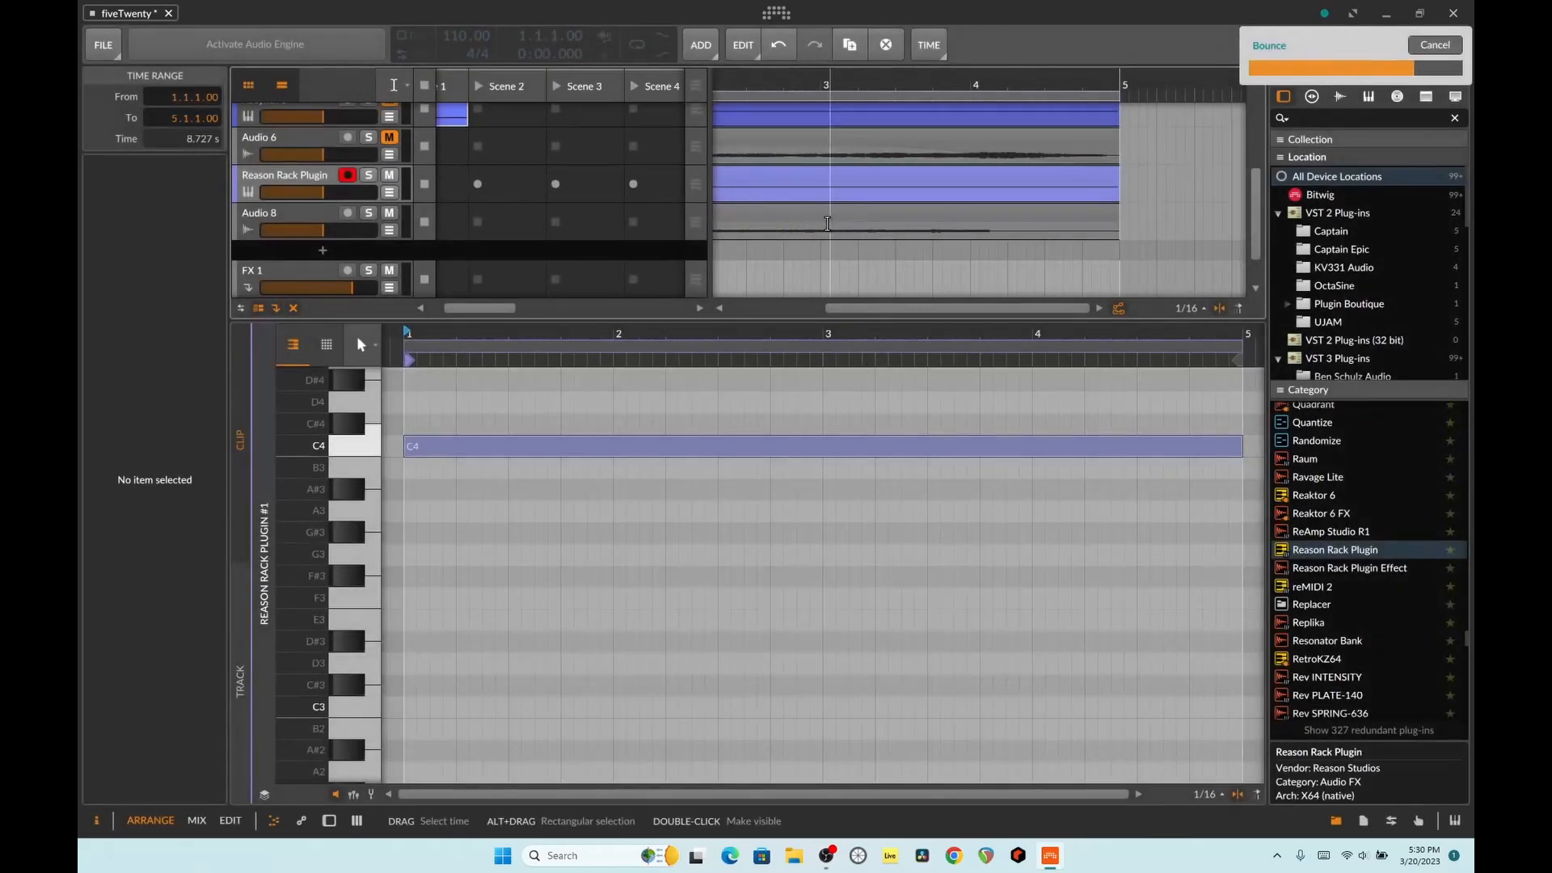
Mute the Reason Rack Plugin track and listen to the bounced Master-bounce-4 clip on Audio 8.
left_click_drag(947, 304, 897, 302)
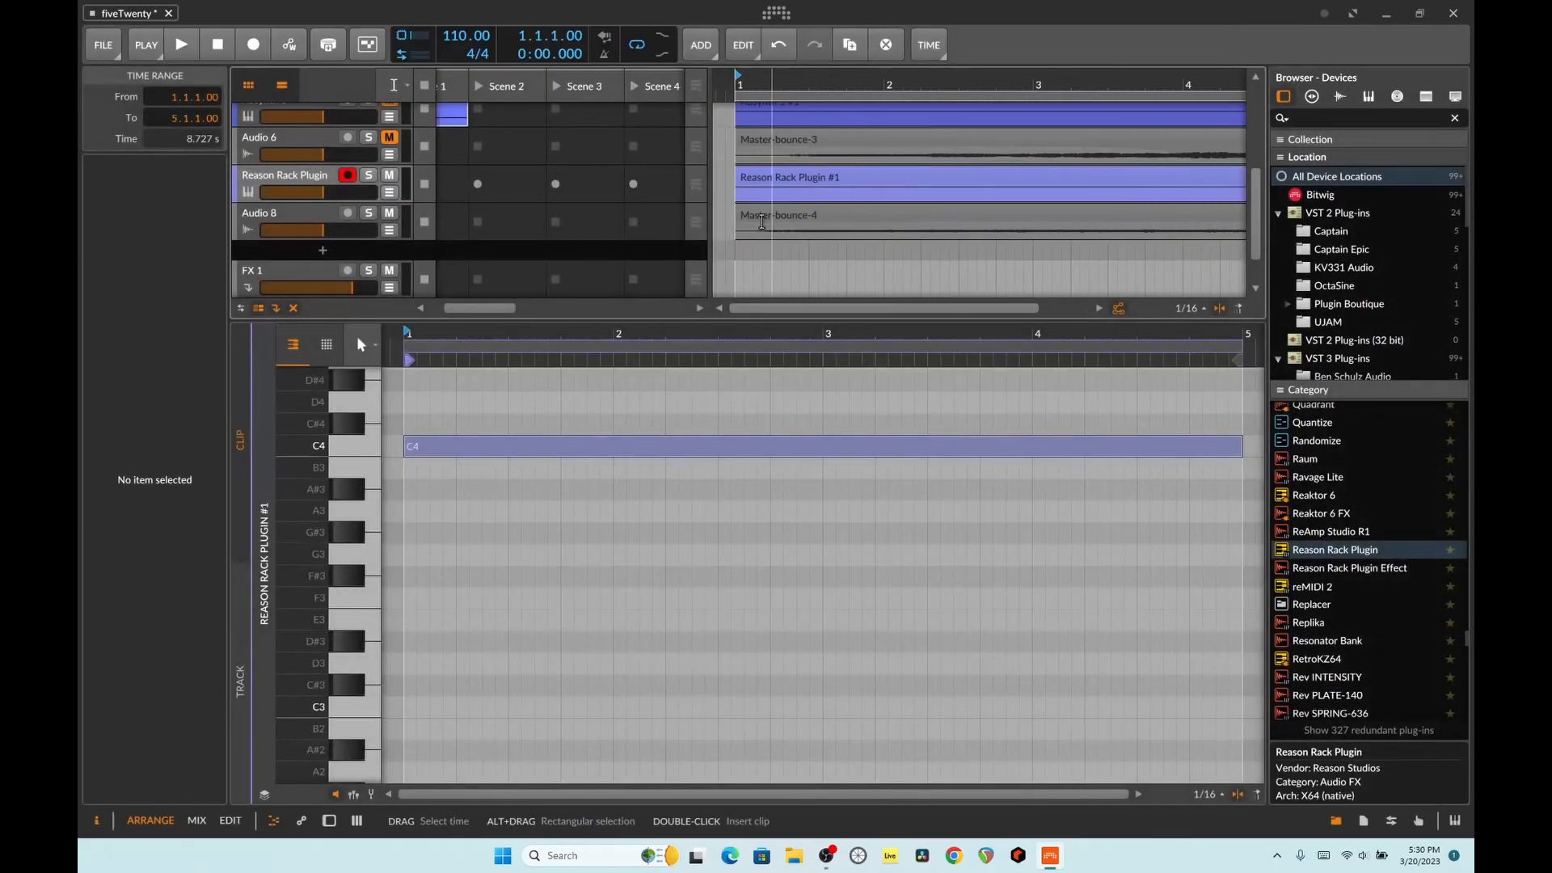
left_click(393, 178)
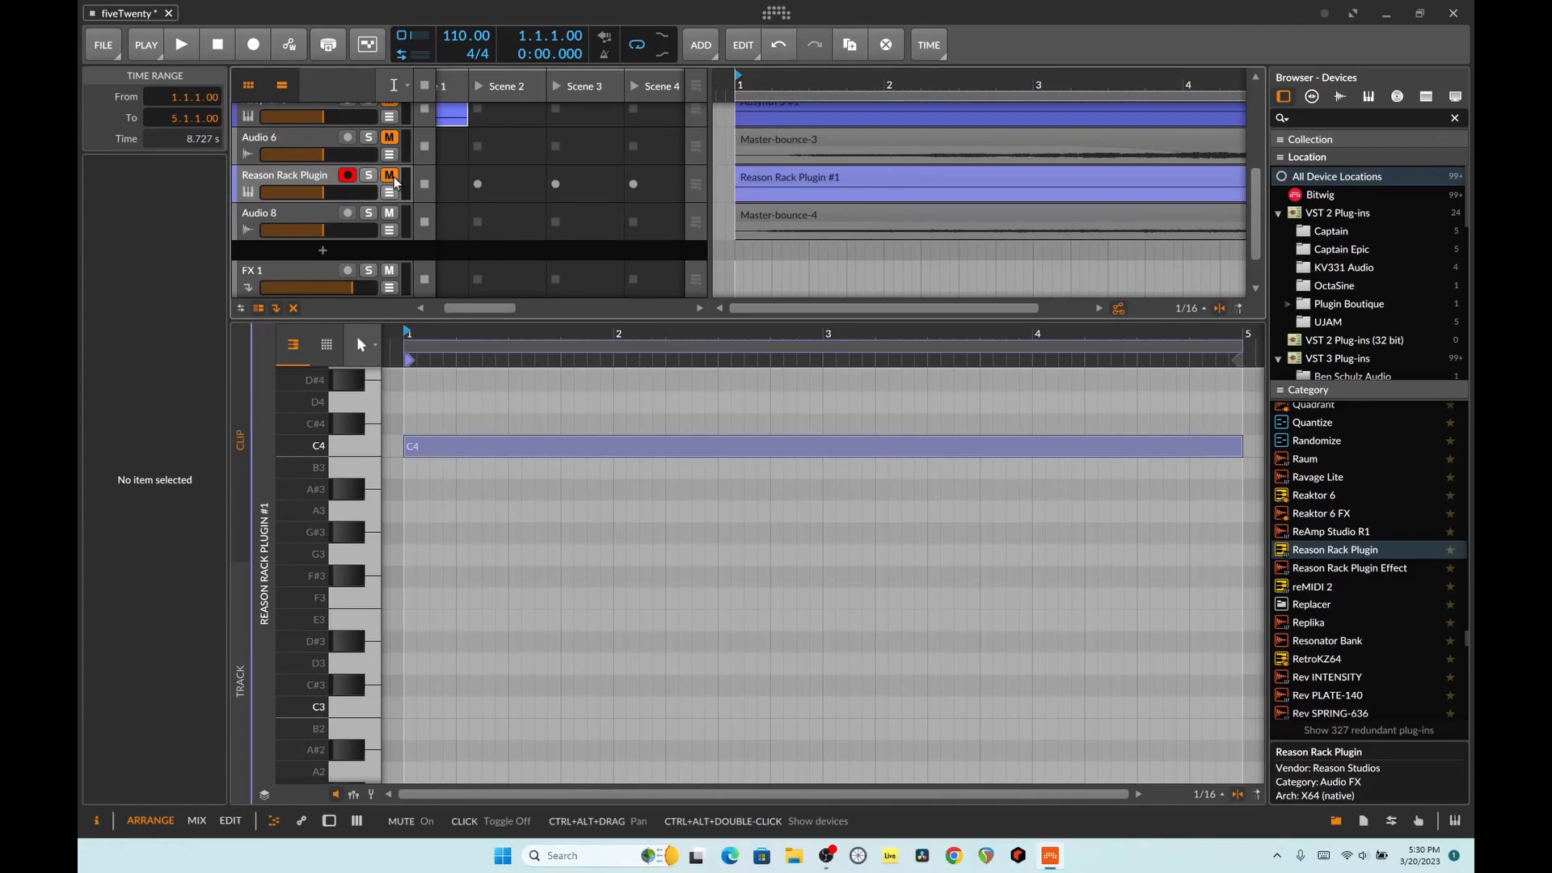
key("space")
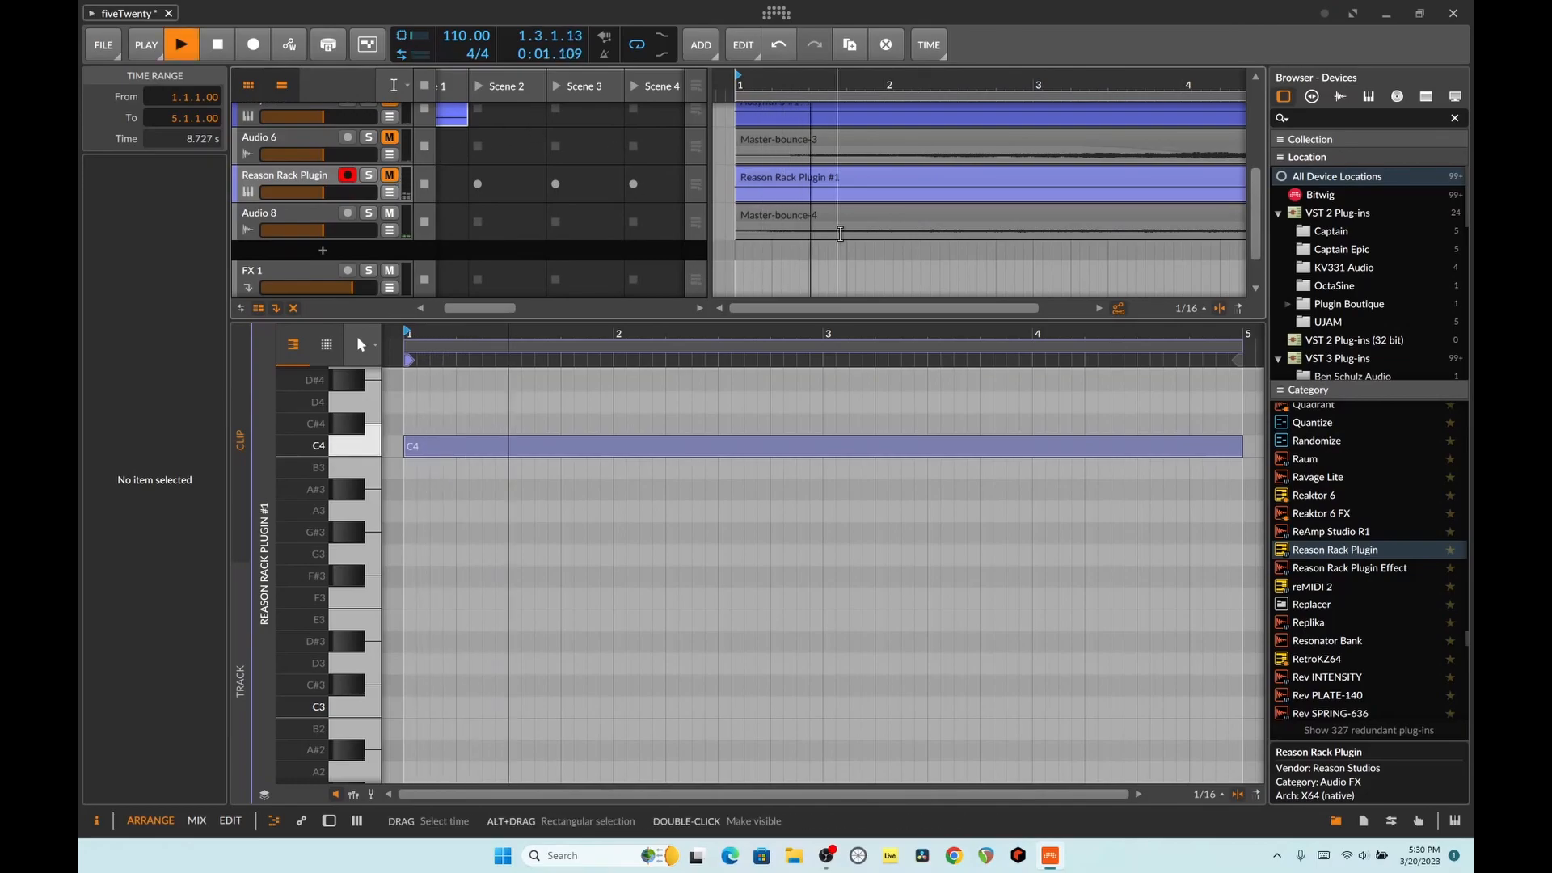
left_click(889, 227)
key("space")
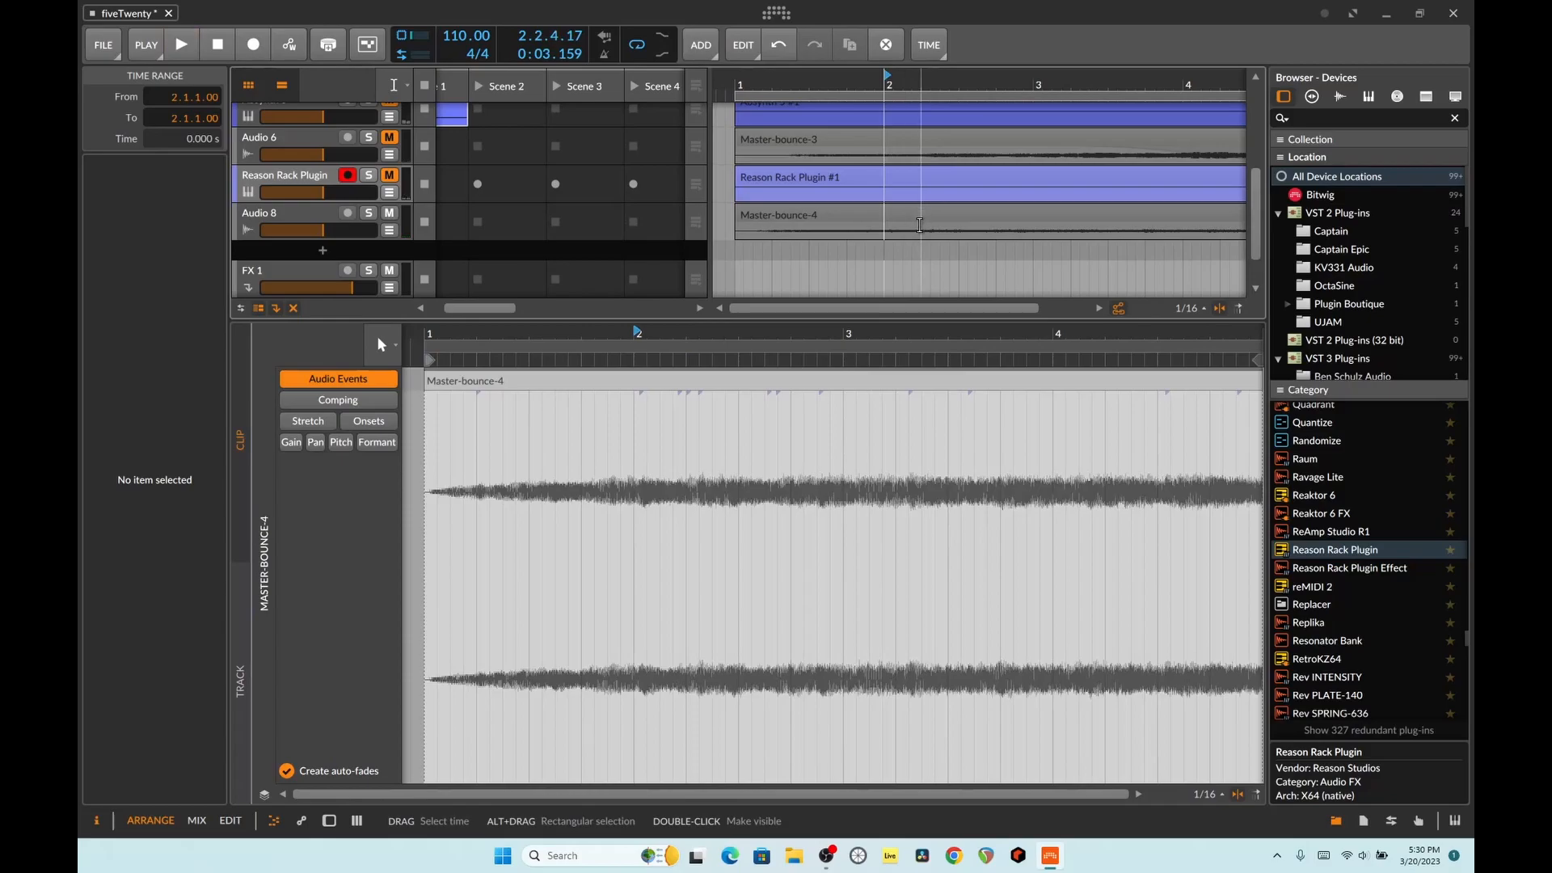
left_click(932, 232)
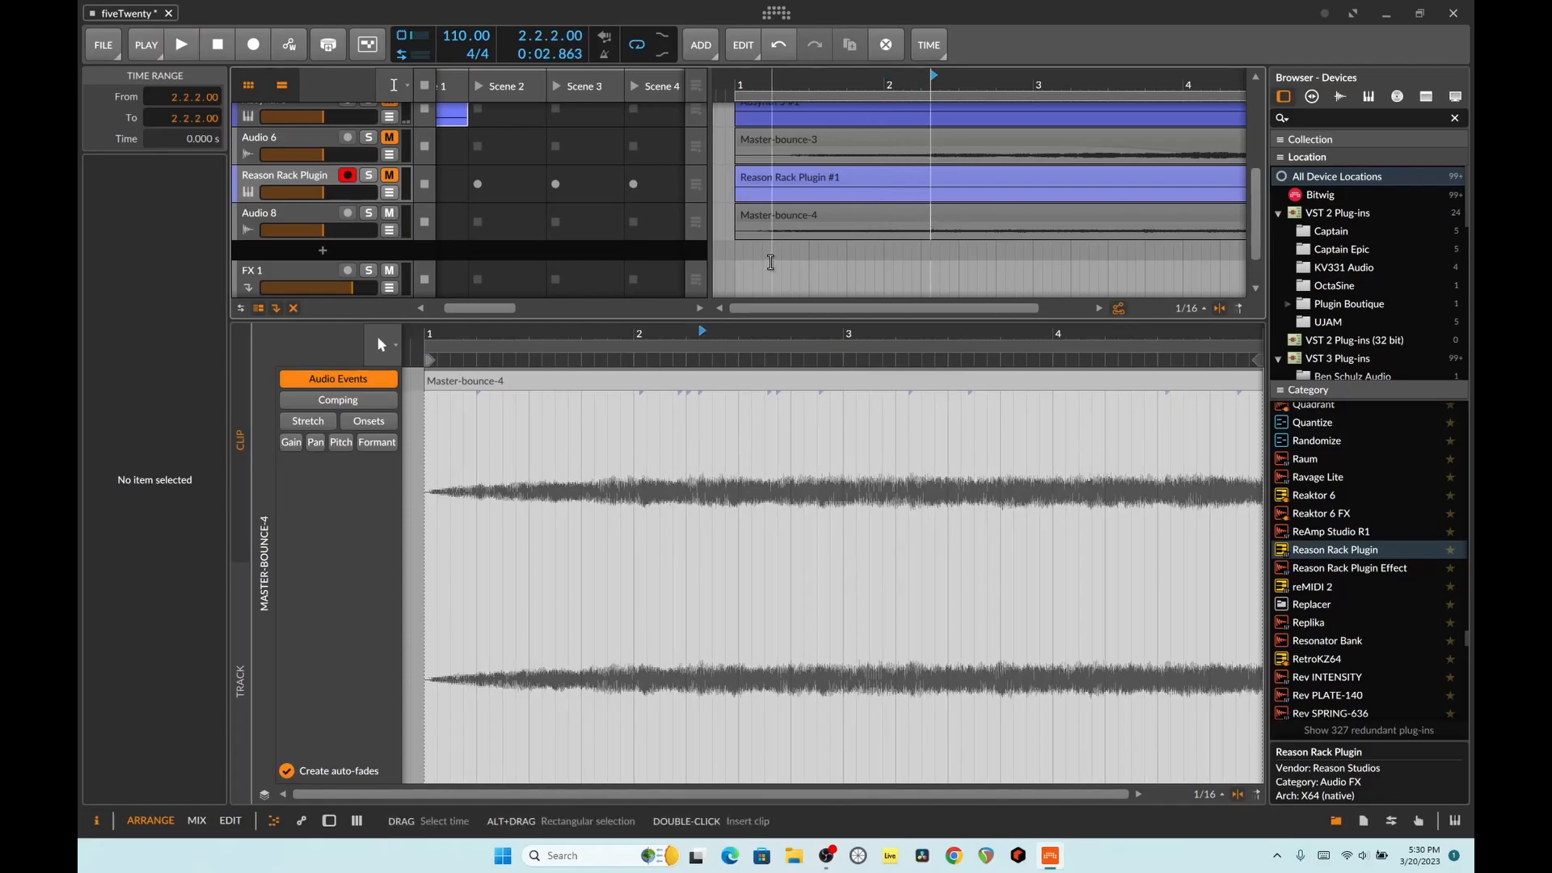
left_click(772, 233)
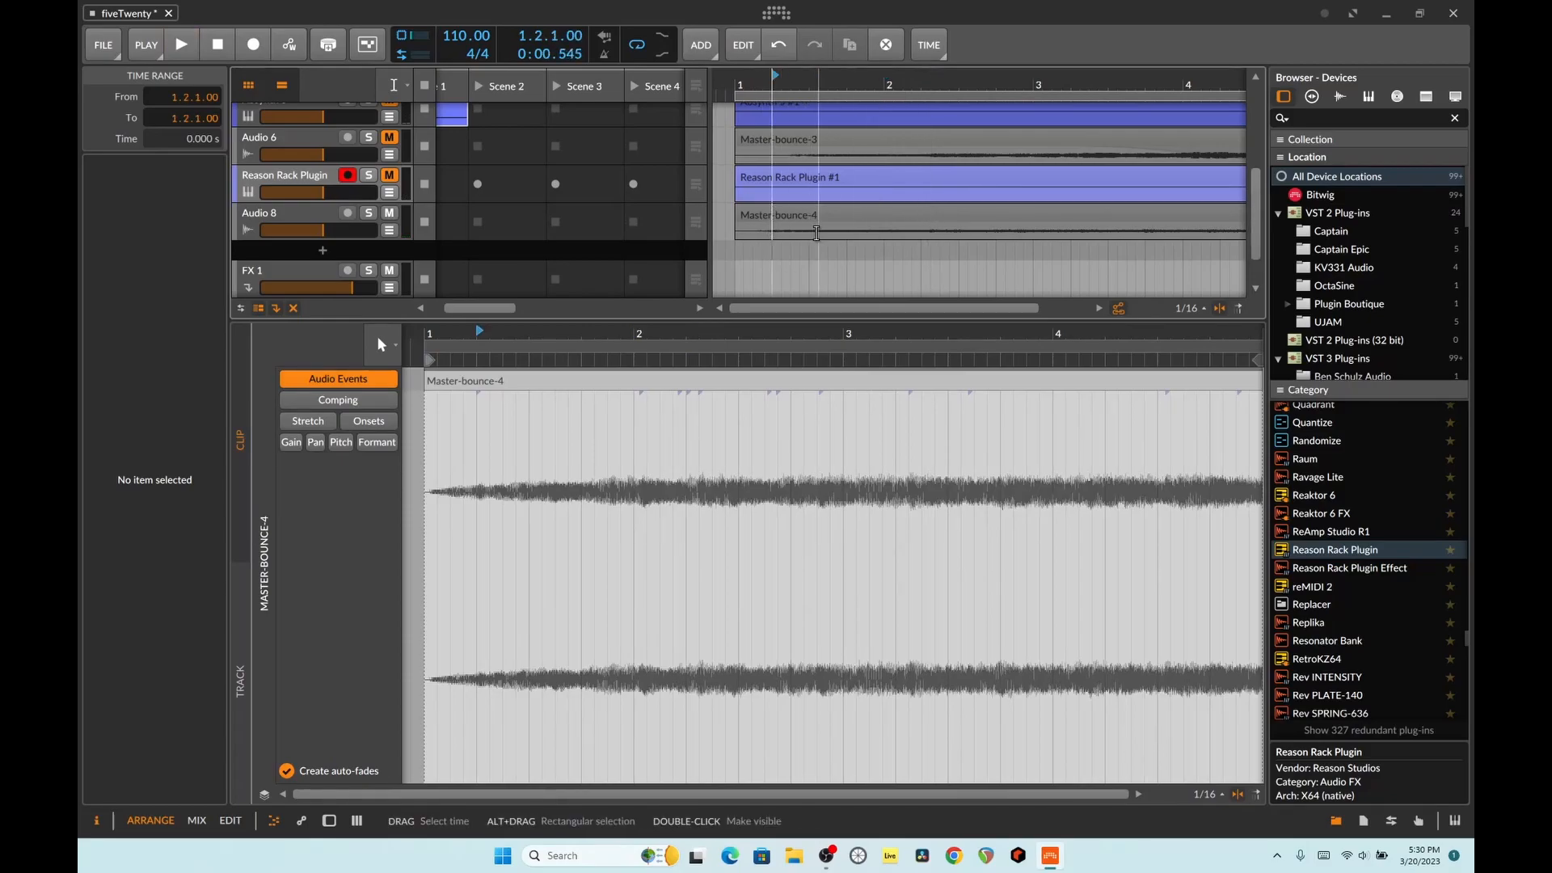
left_click_drag(909, 309, 1002, 313)
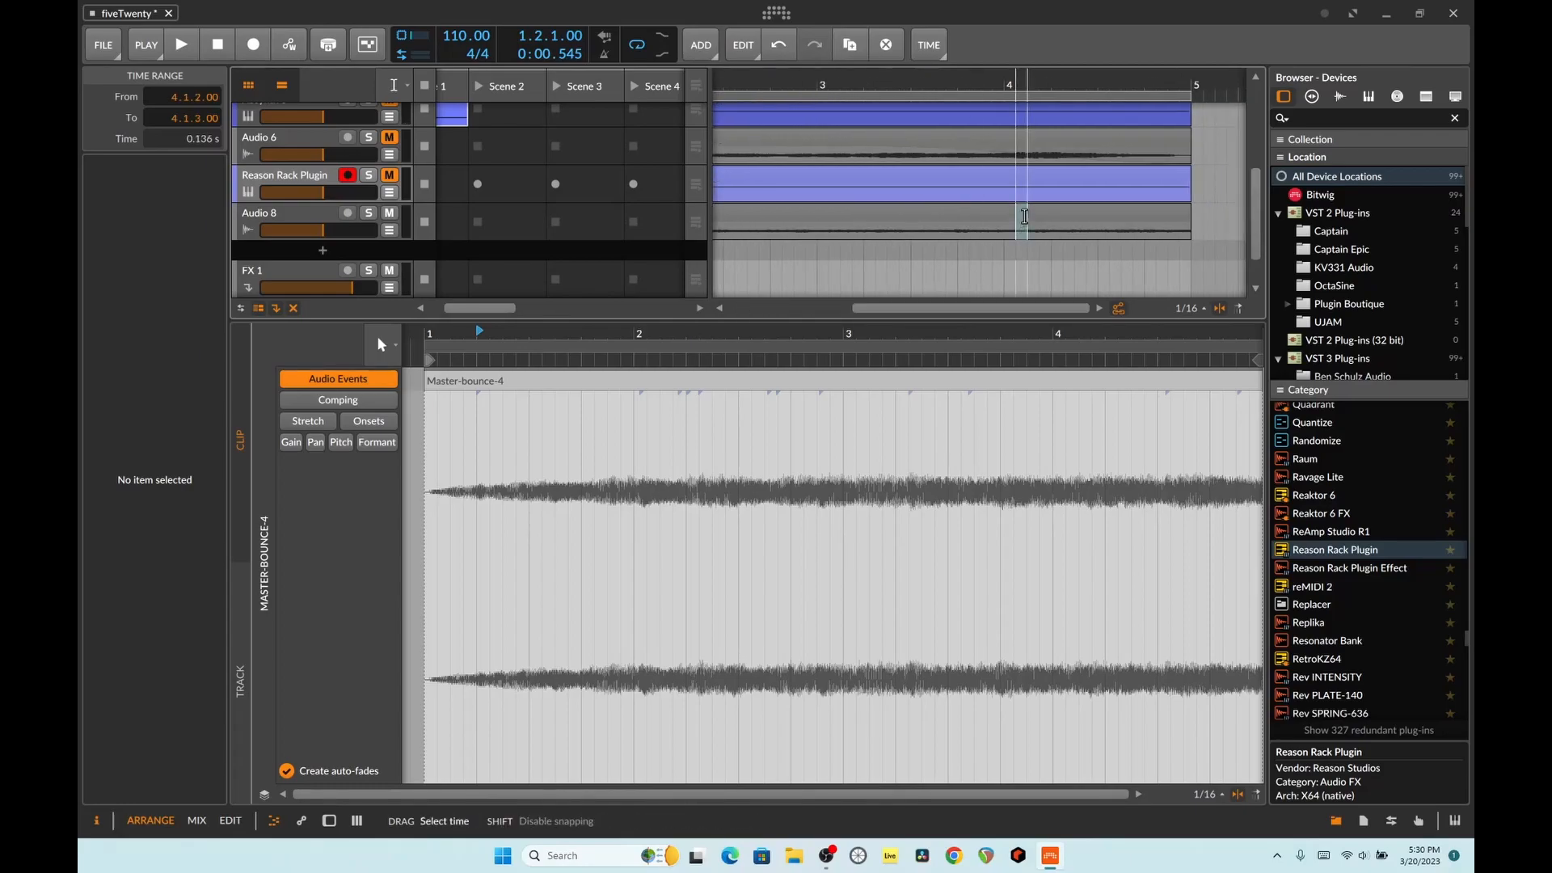
left_click_drag(1021, 228, 1032, 229)
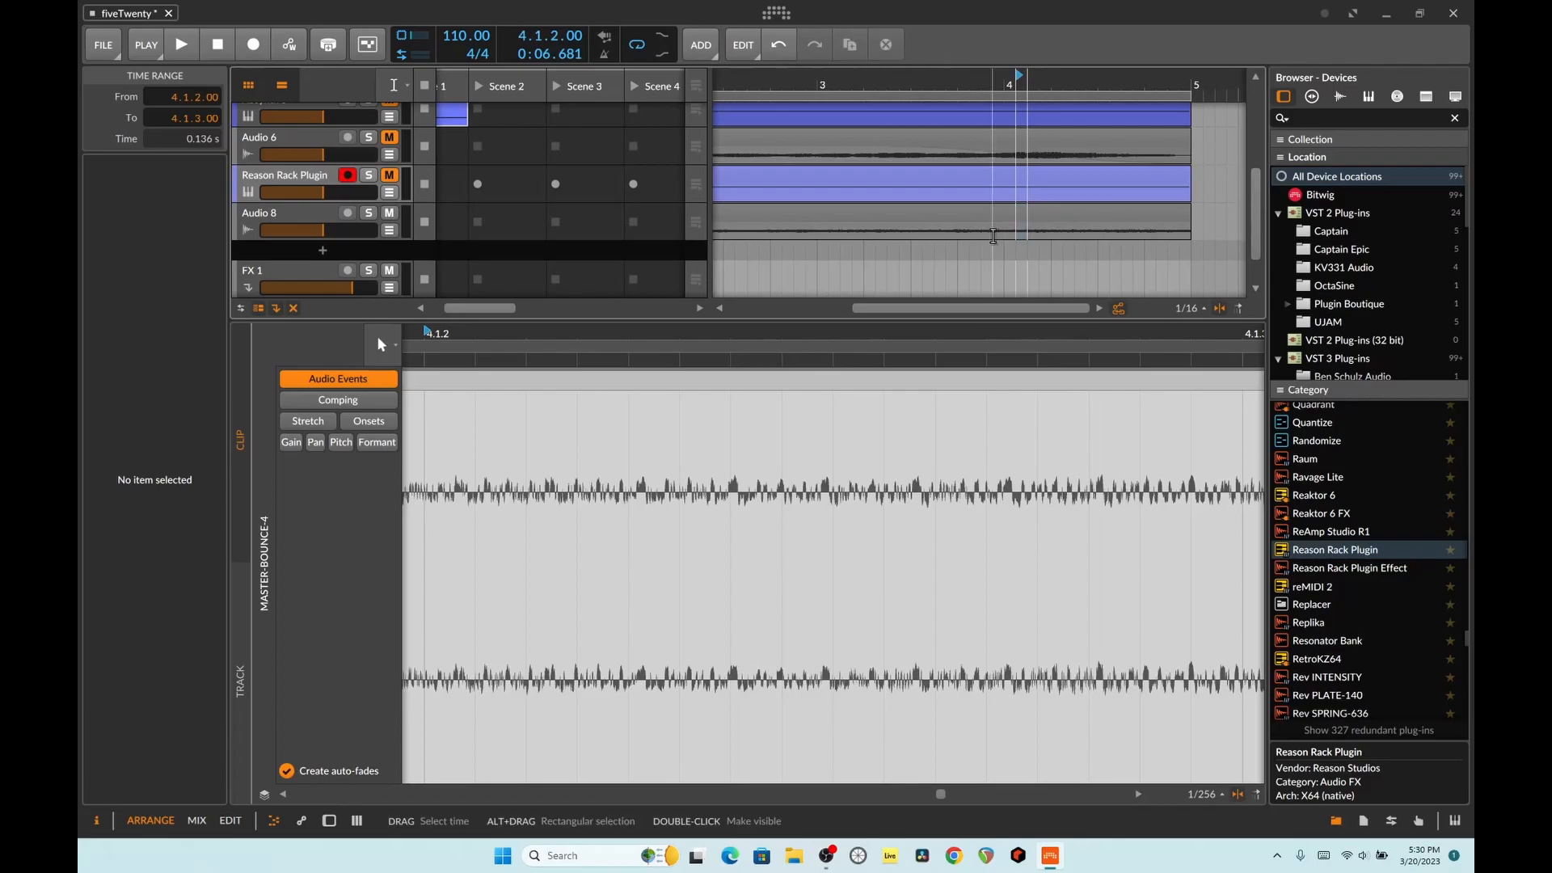
left_click(936, 233)
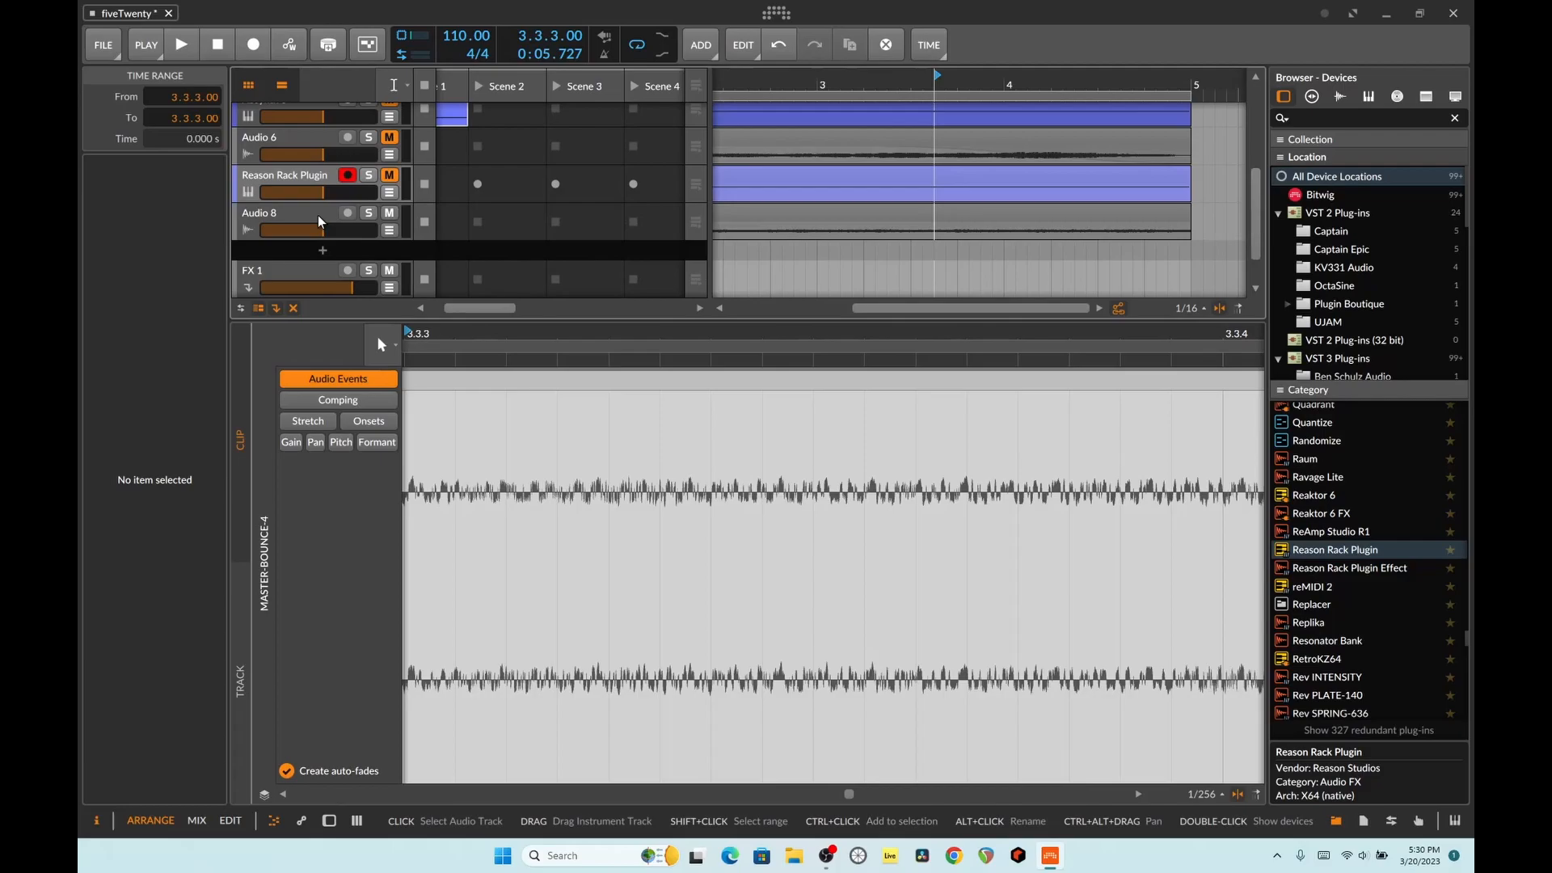
Show the XY Instrument track's devices in place of the Master-bounce-4 audio editor.
scroll(286, 168, "up", 3)
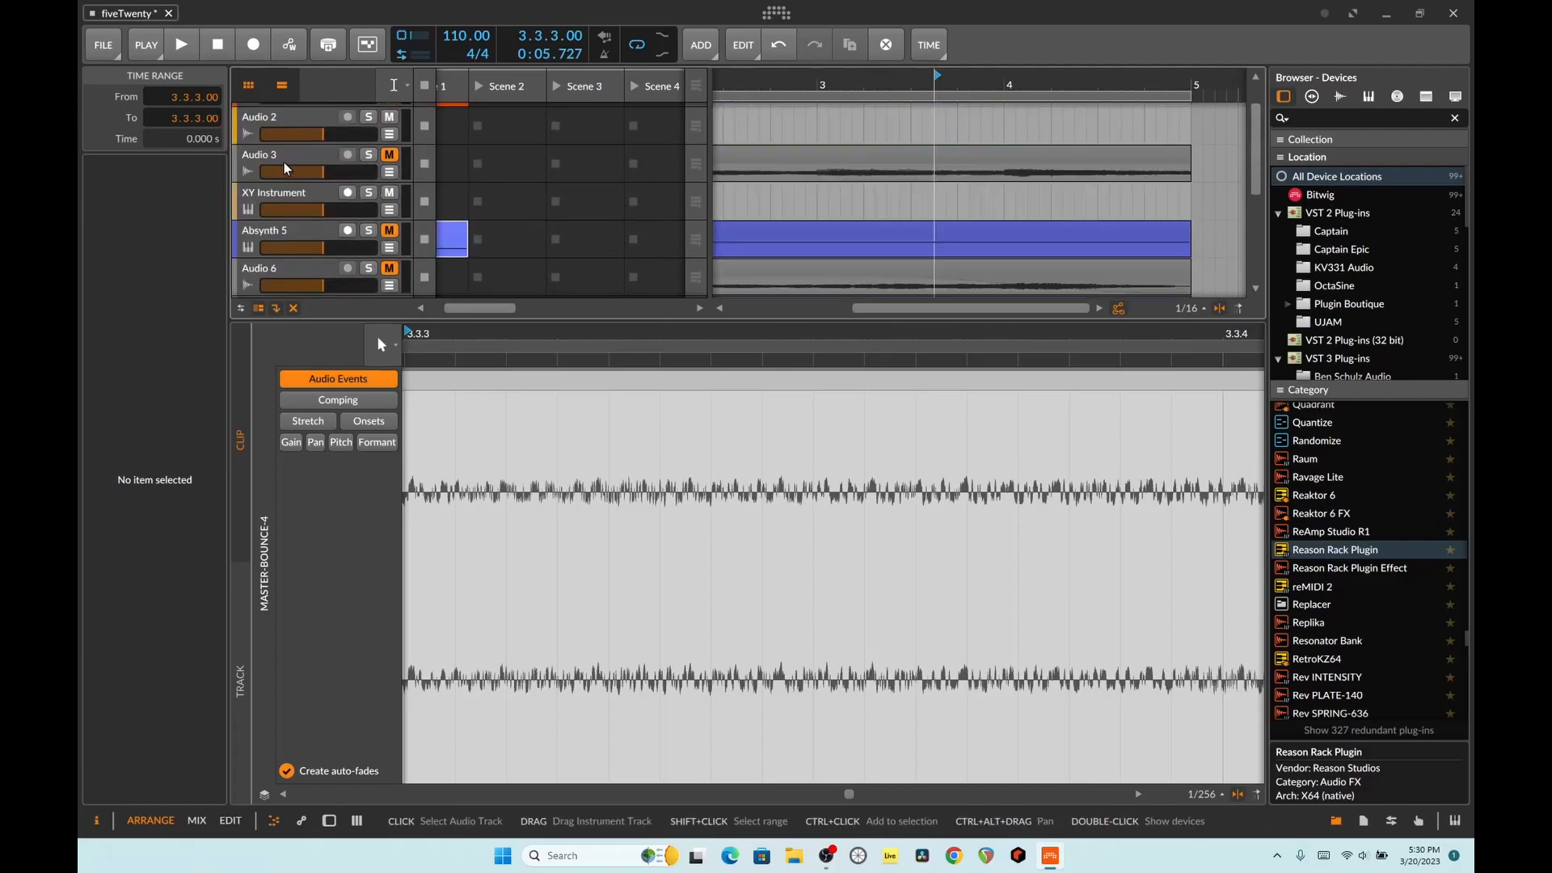
left_click(304, 201)
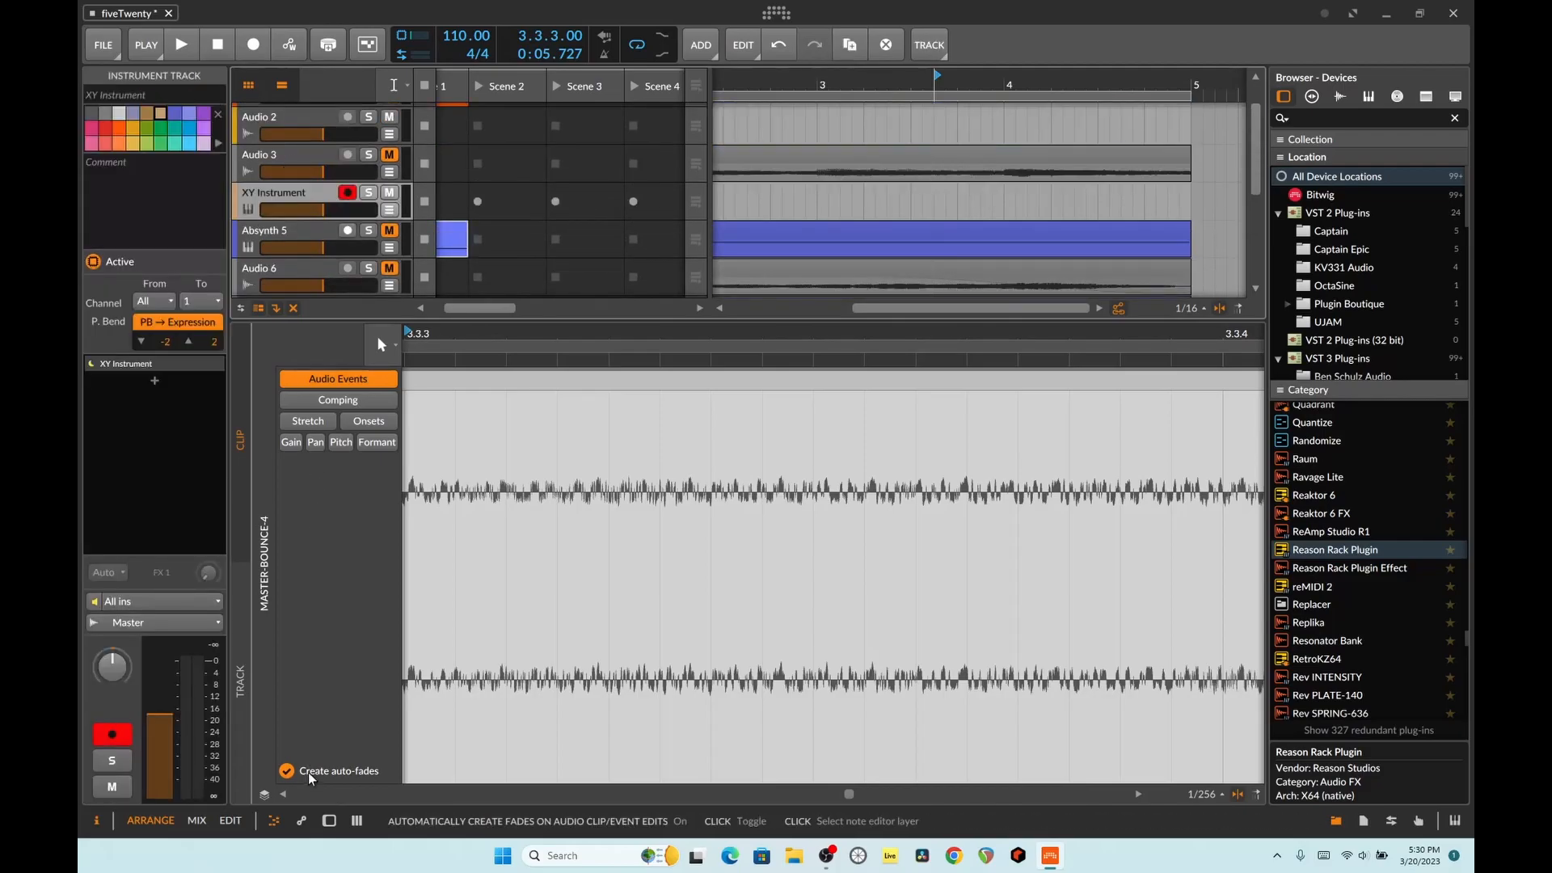
left_click(329, 820)
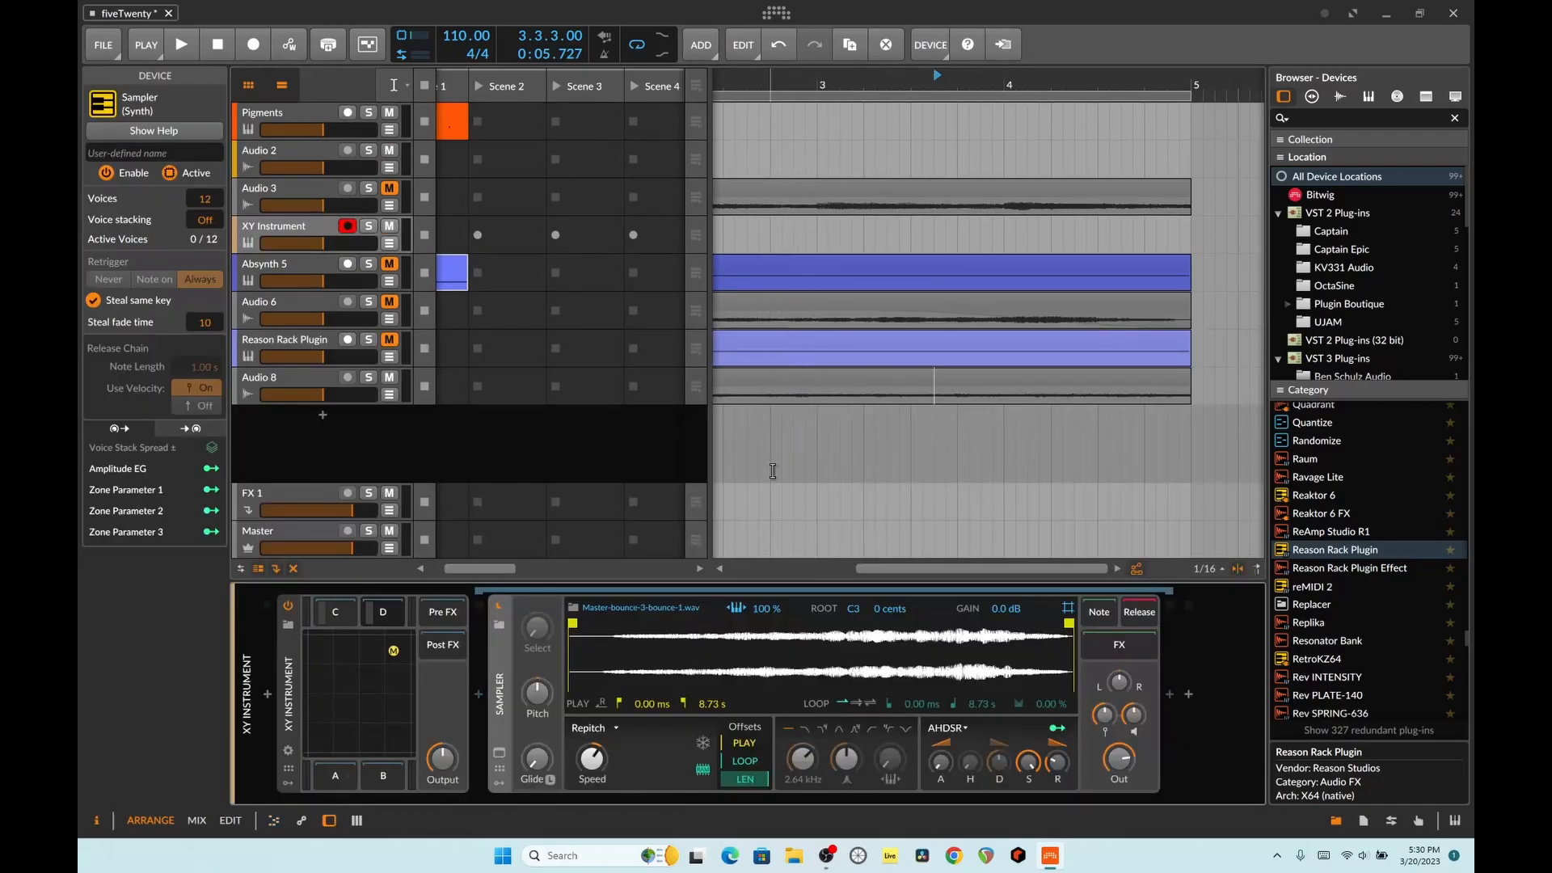
Load the Master-bounce-4 clip as a Sampler into the XY Instrument using the Pointer tool and move the mix point to the centre.
left_click(833, 378)
left_click(794, 380)
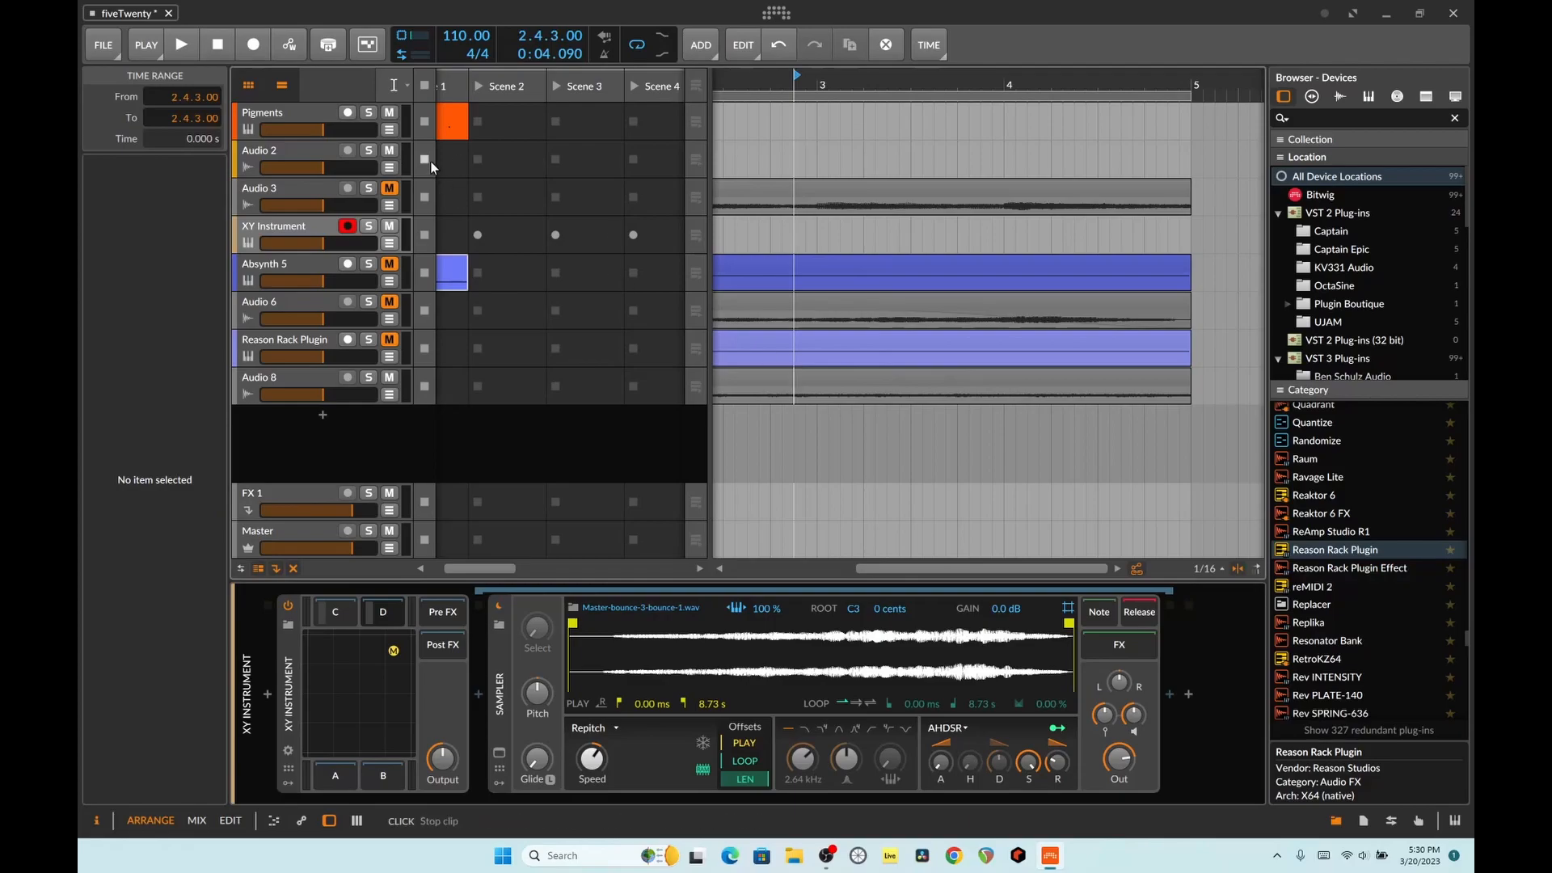
left_click(403, 89)
left_click(392, 108)
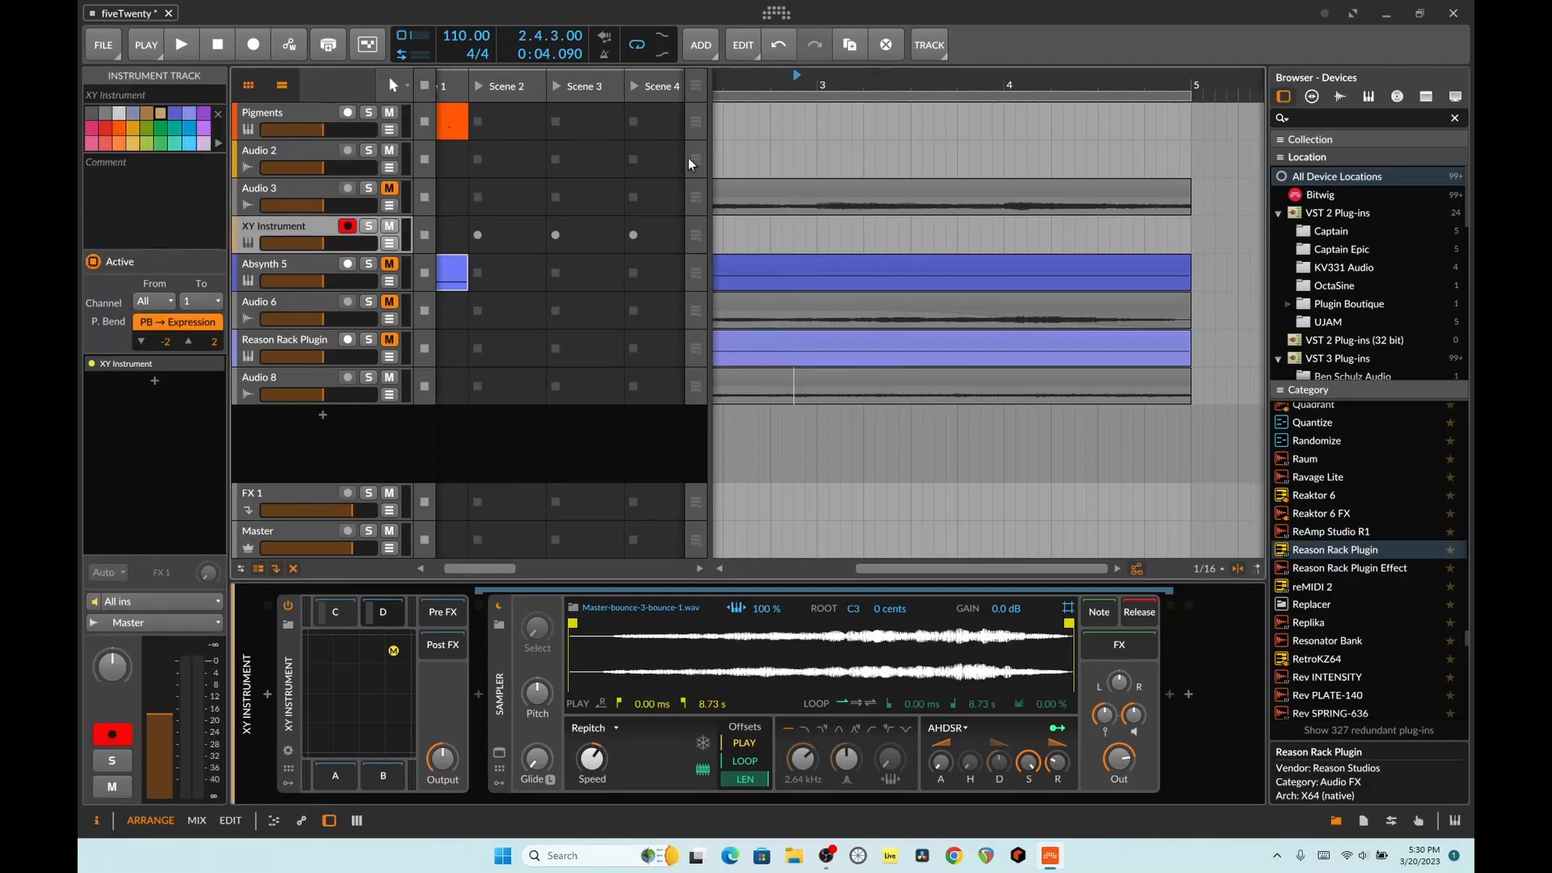
left_click(827, 385)
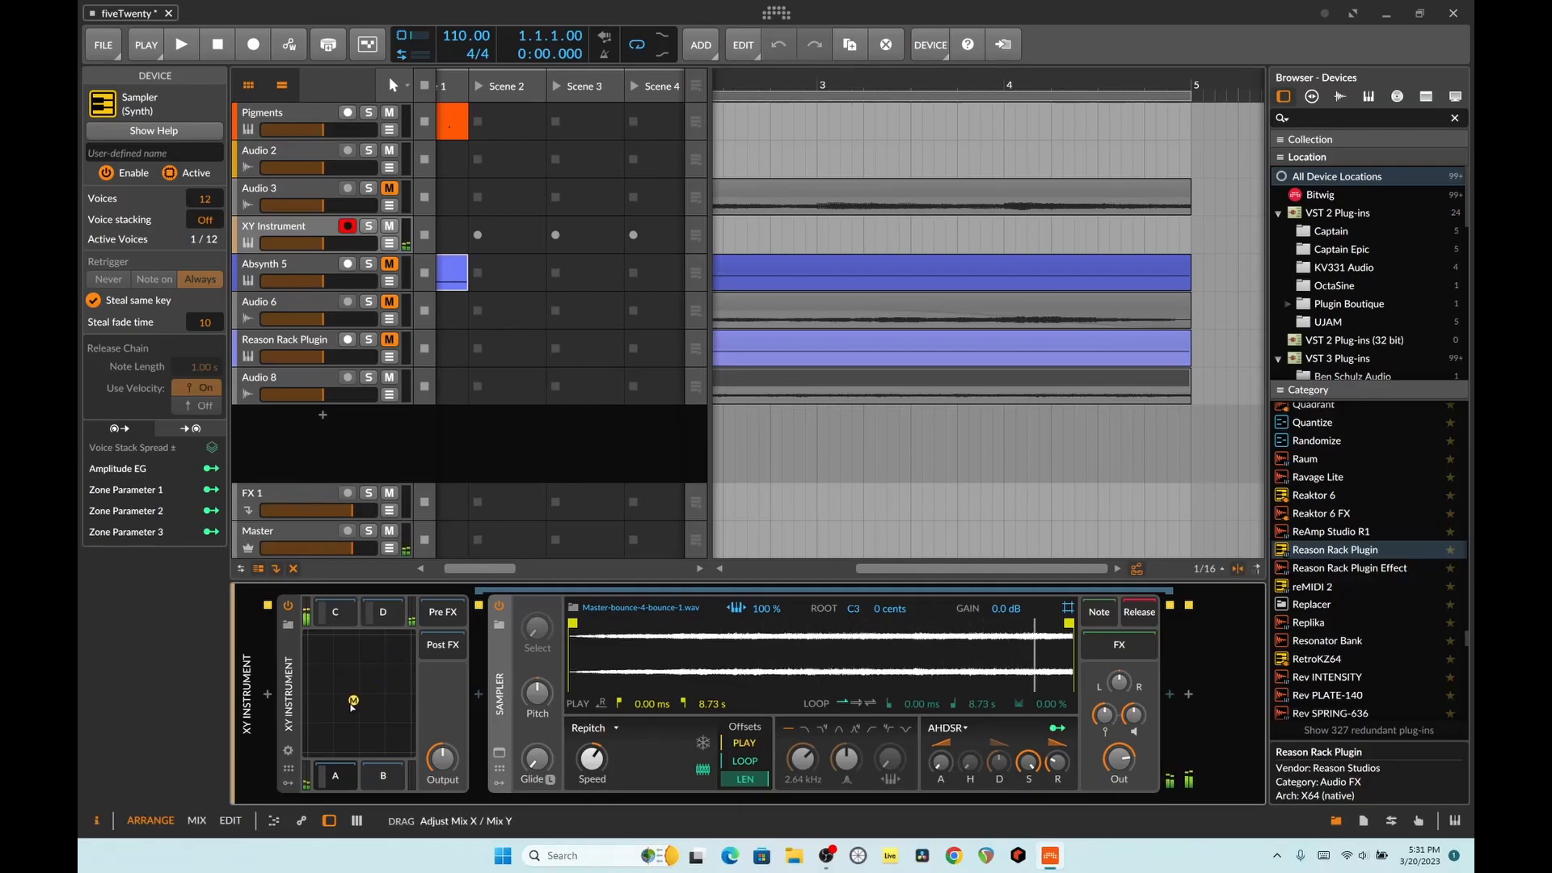
left_click_drag(353, 705, 359, 700)
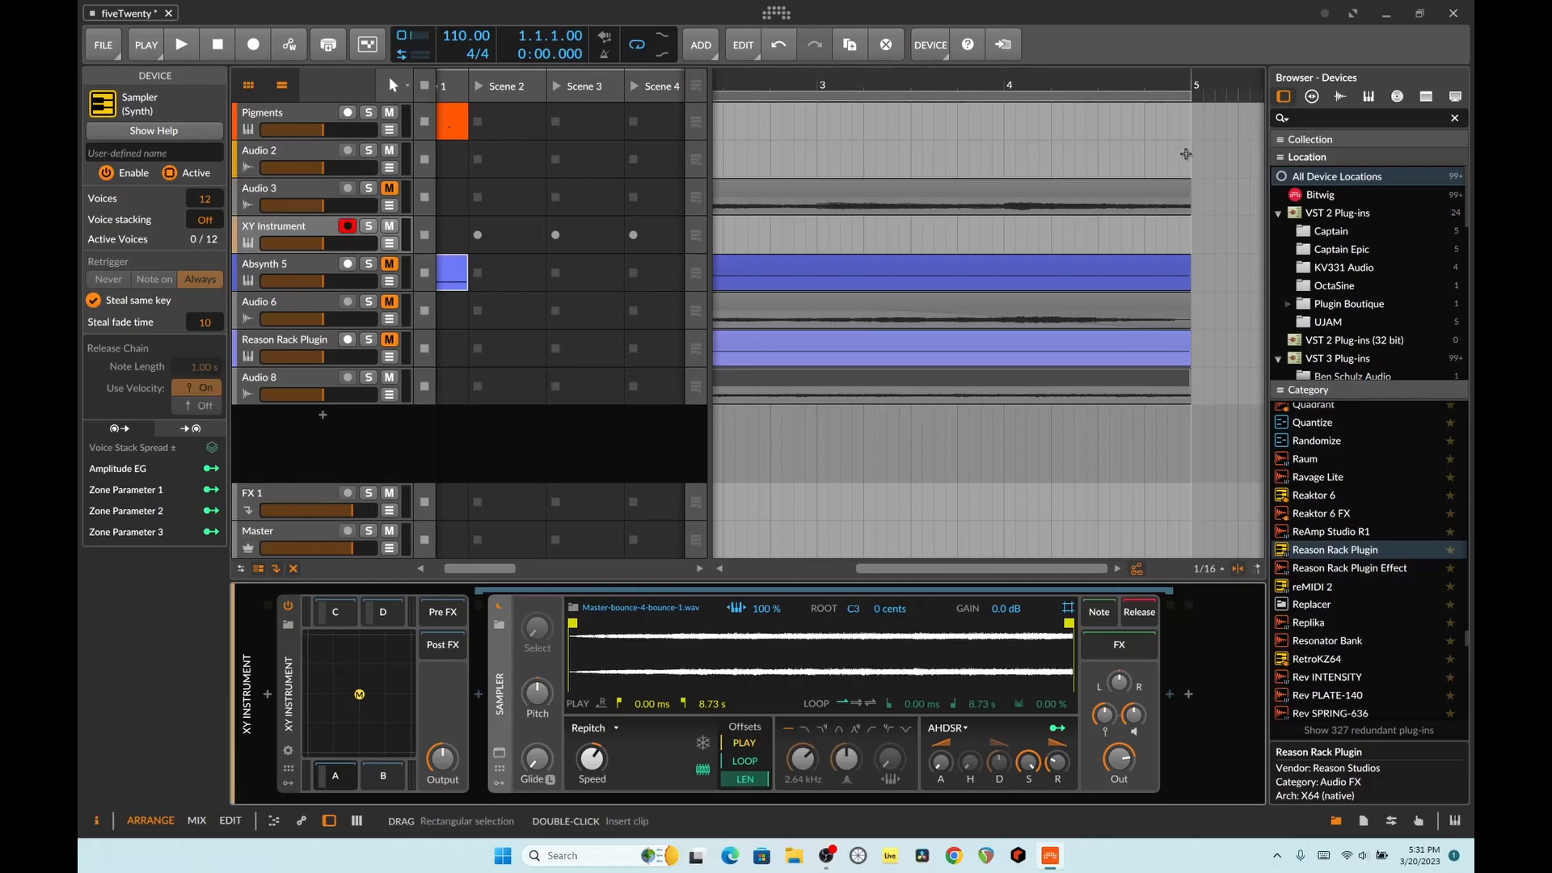
Search the device browser for "sub" and add SubLabXL on a new track below Audio 8.
left_click(1343, 118)
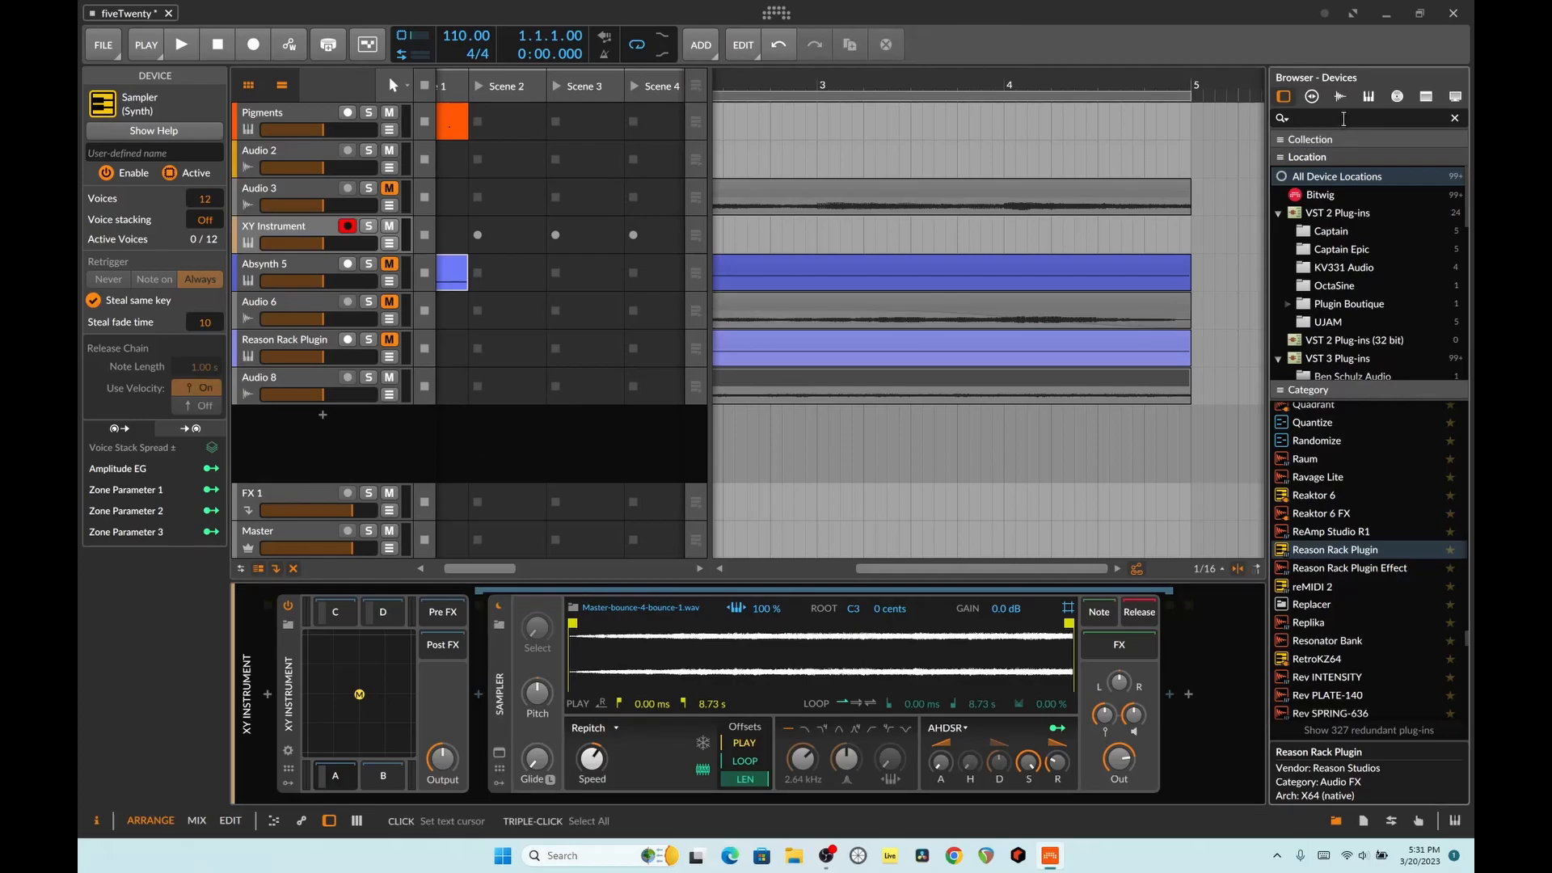
type("sub")
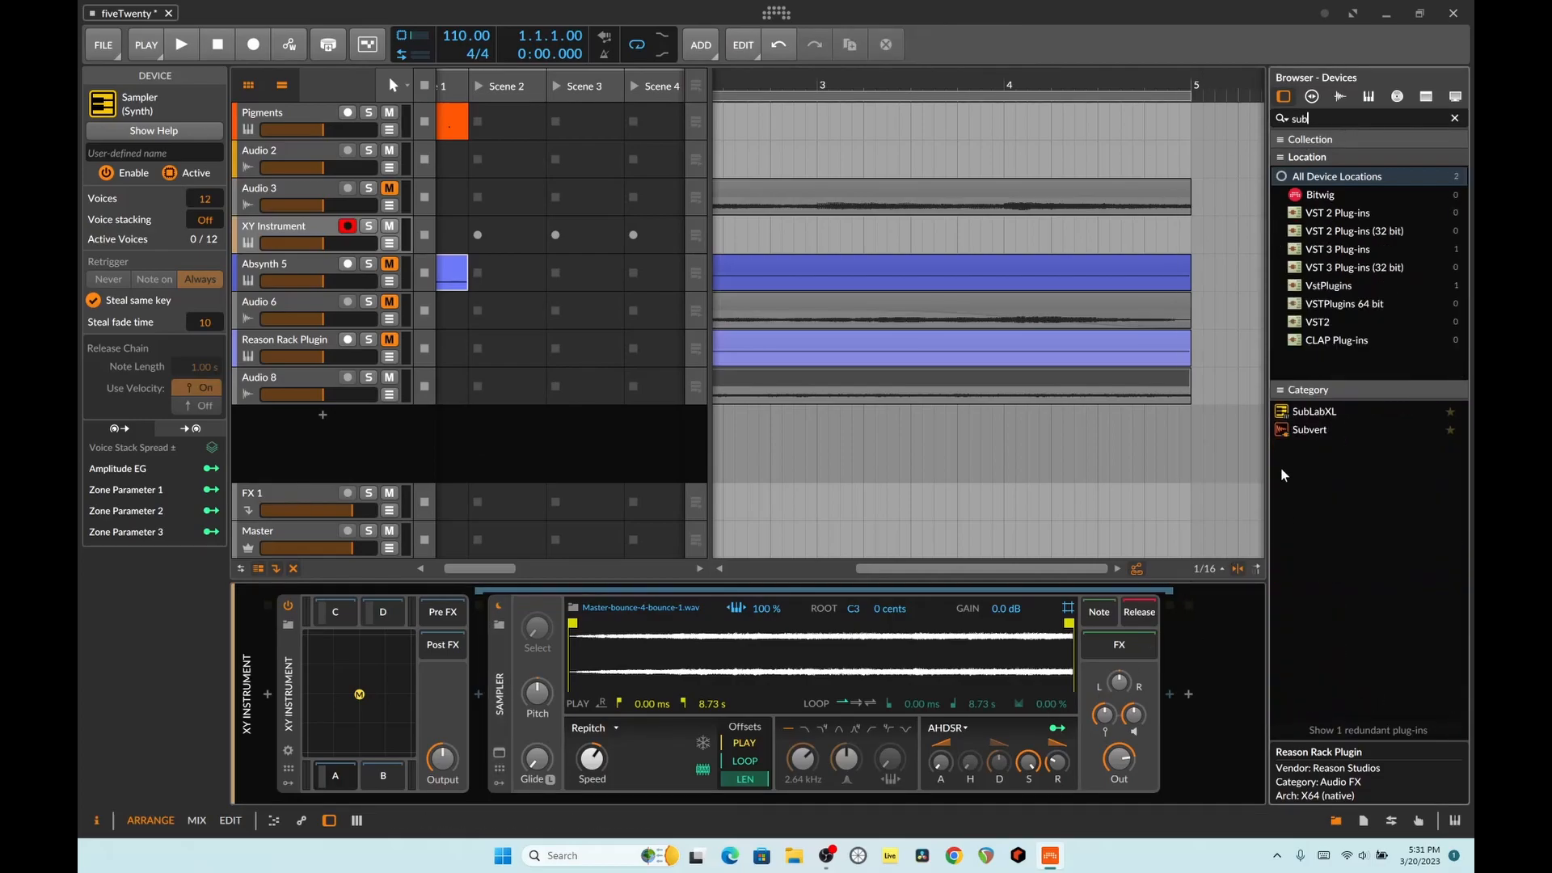
left_click_drag(1313, 411, 380, 432)
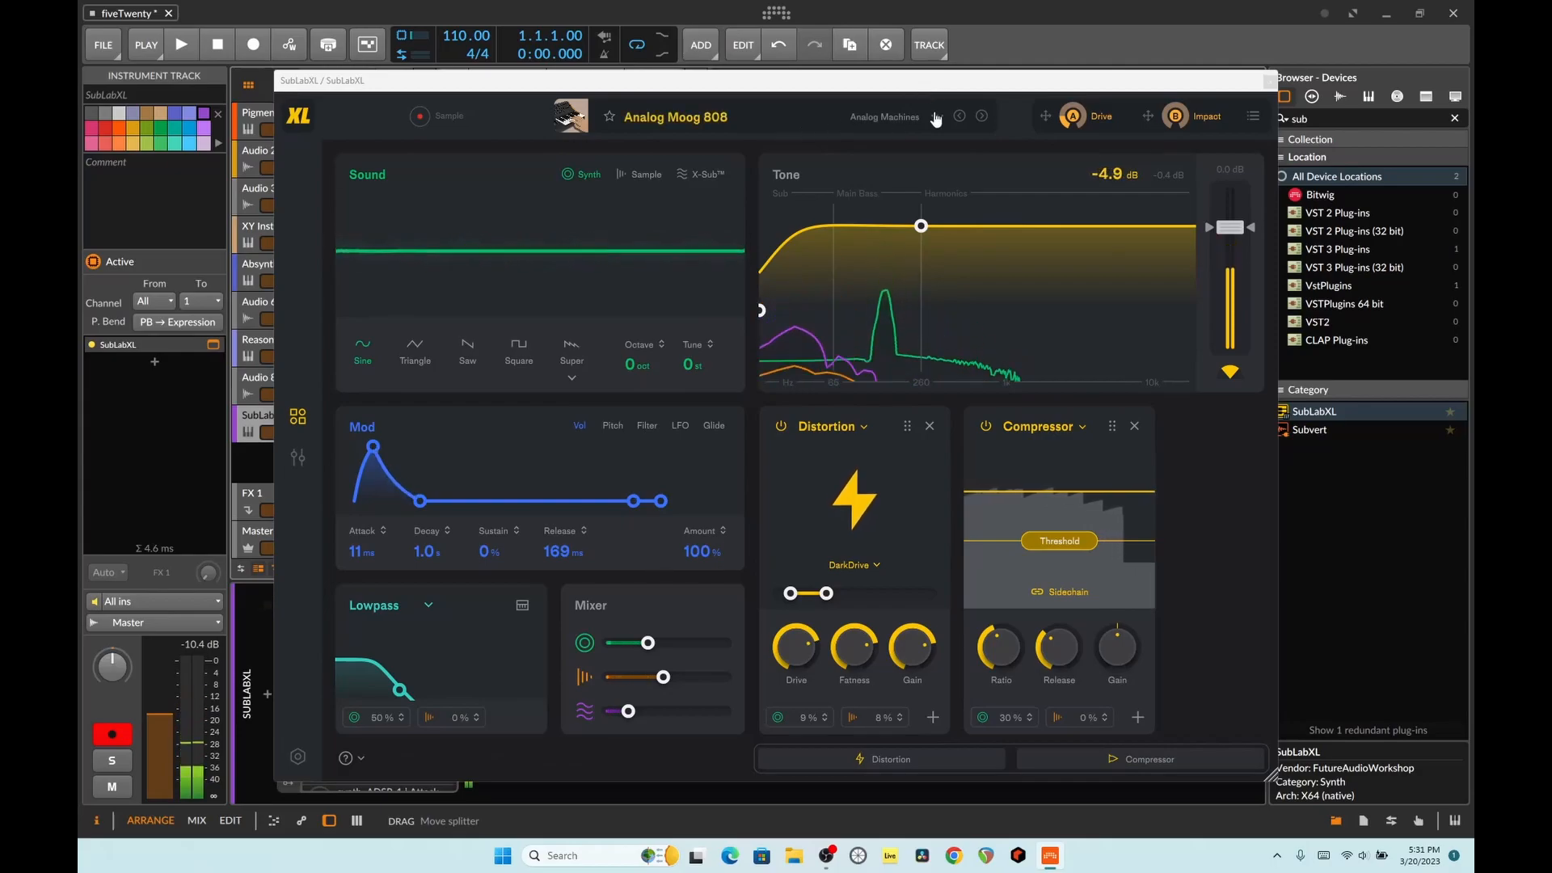
Browse the SubLabXL presets from Analog Moog 808 to FM Kick and play the arrangement with it.
left_click(982, 117)
left_click(982, 118)
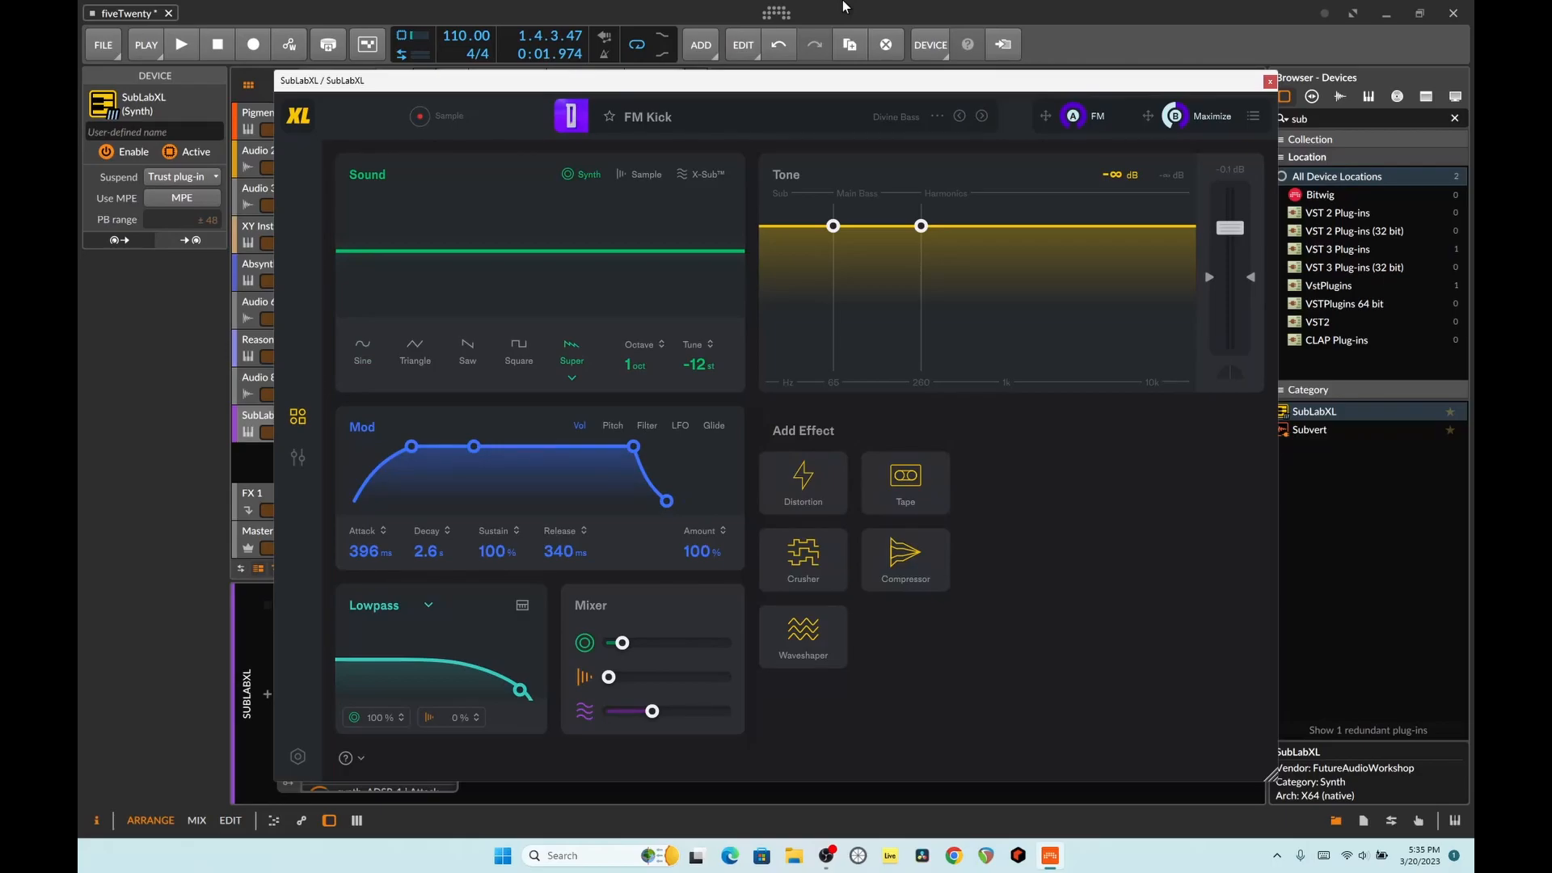
key("space")
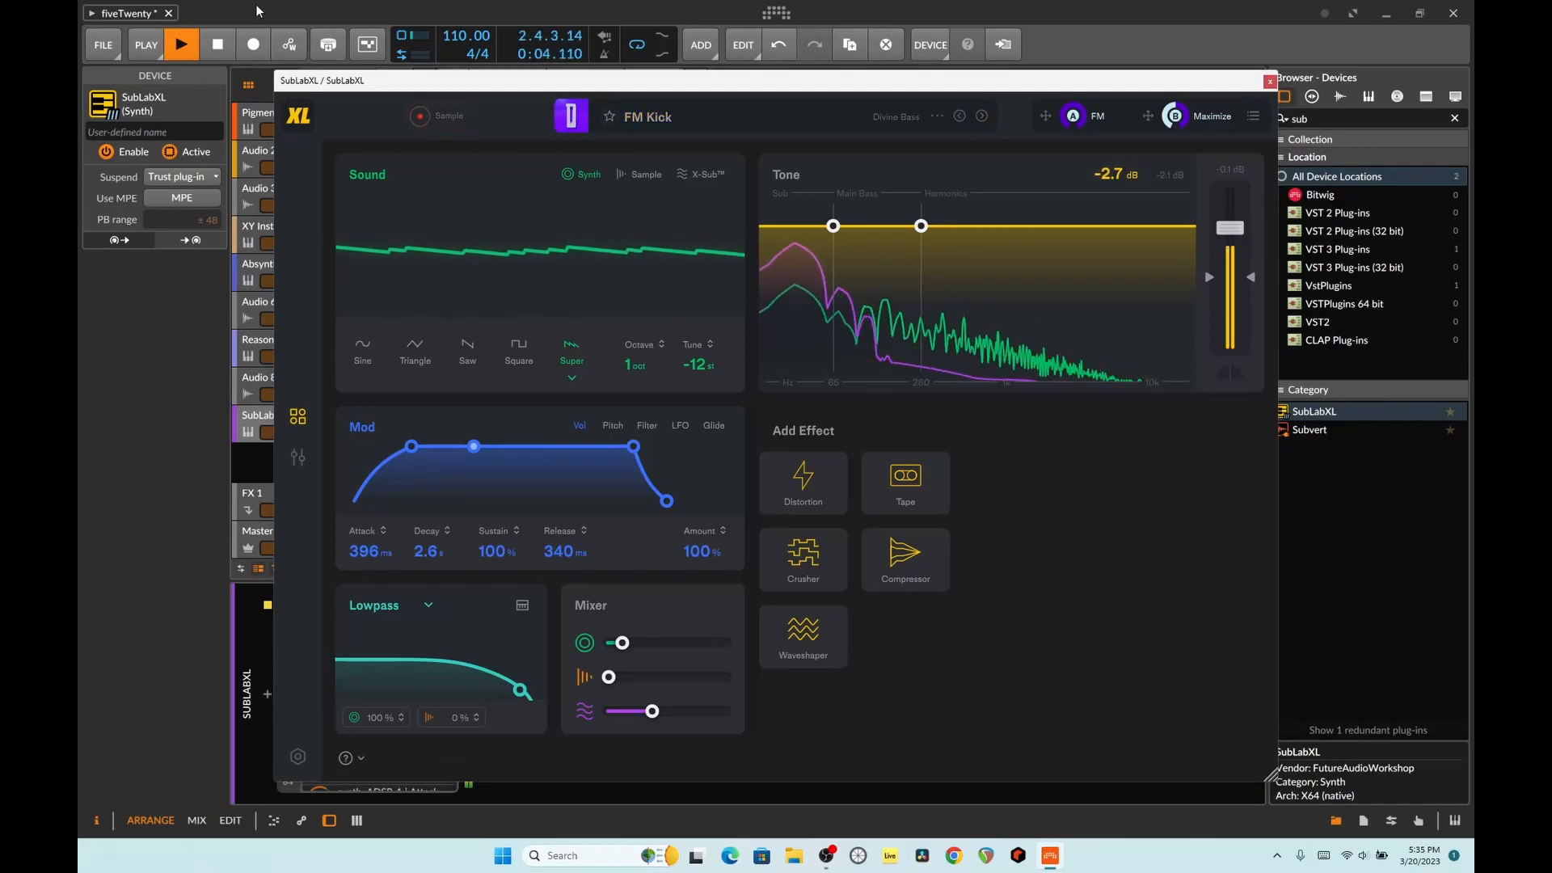
Stop playback, close the SubLabXL window and bounce bars 1 to 5 of the arrangement to a new Pre-Fader, 24-bit audio track.
left_click(229, 42)
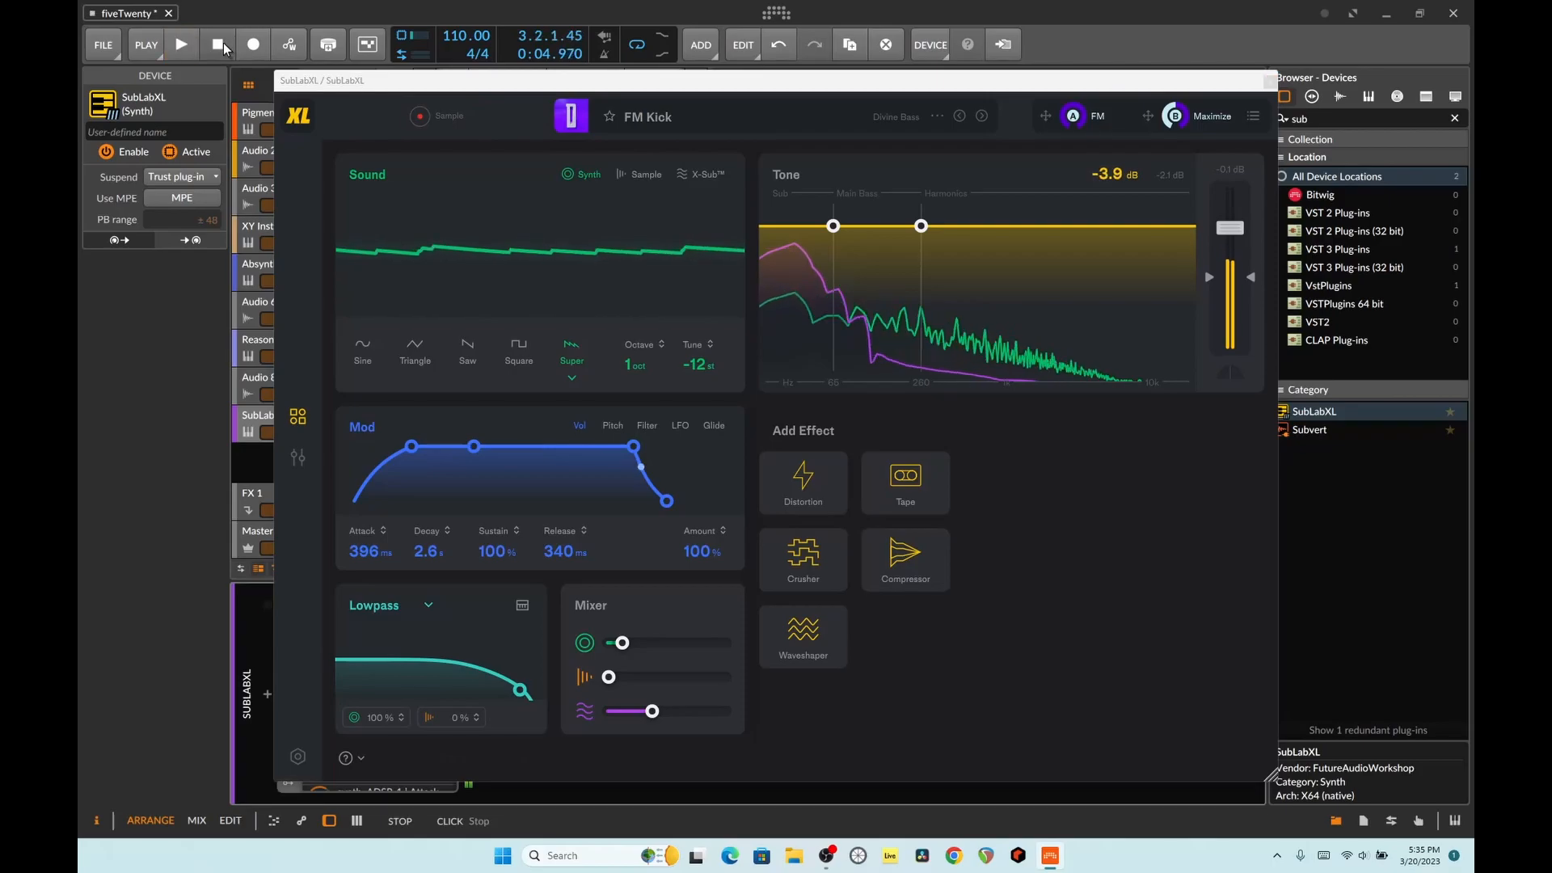
left_click(1268, 83)
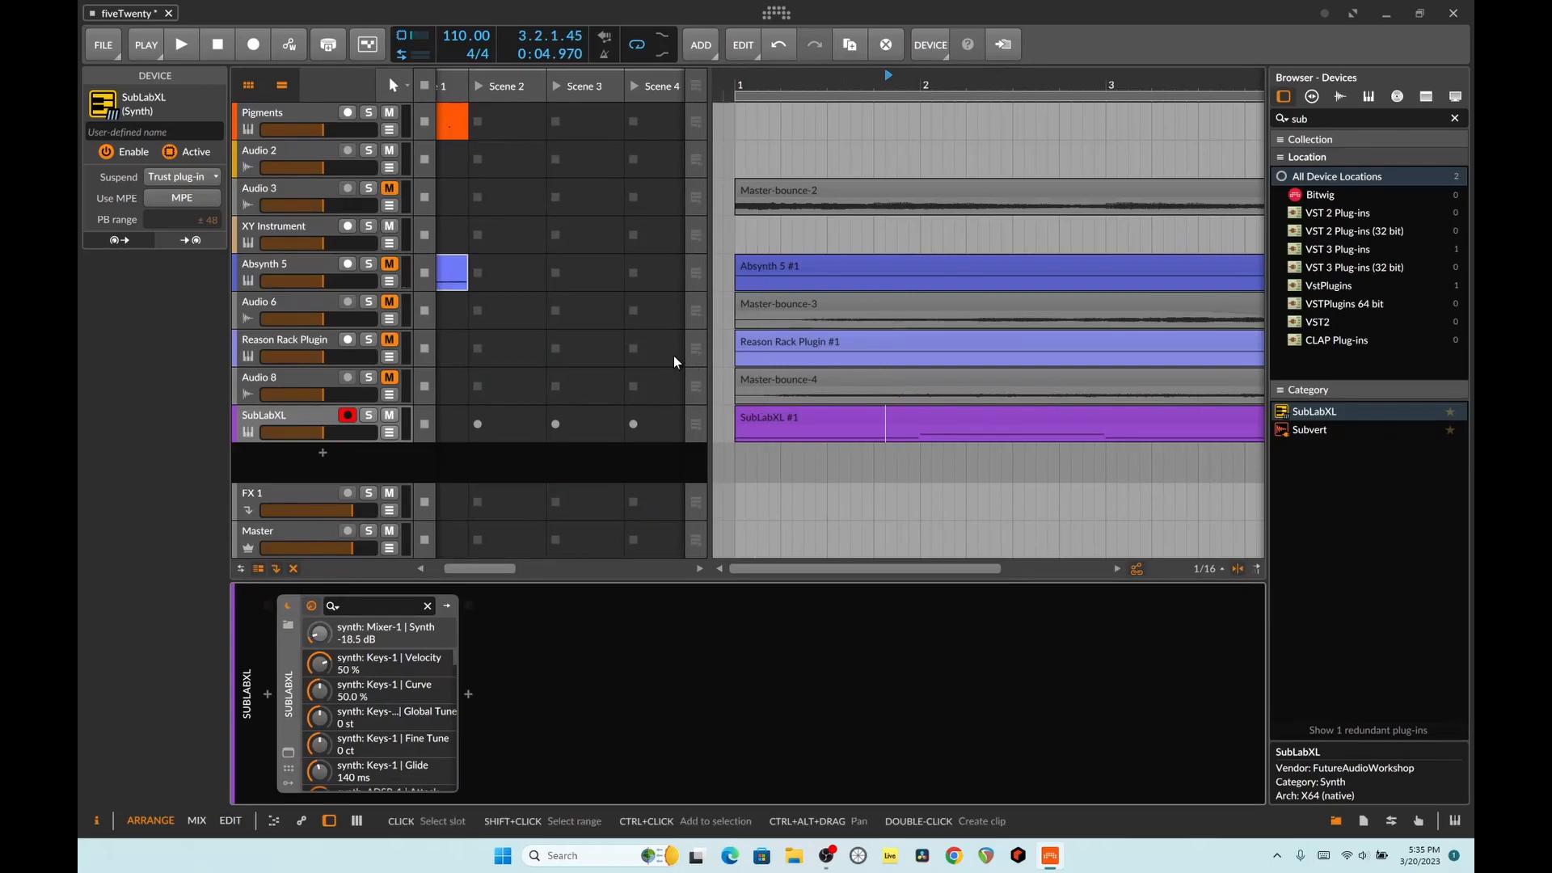
left_click_drag(735, 538, 769, 551)
right_click(769, 551)
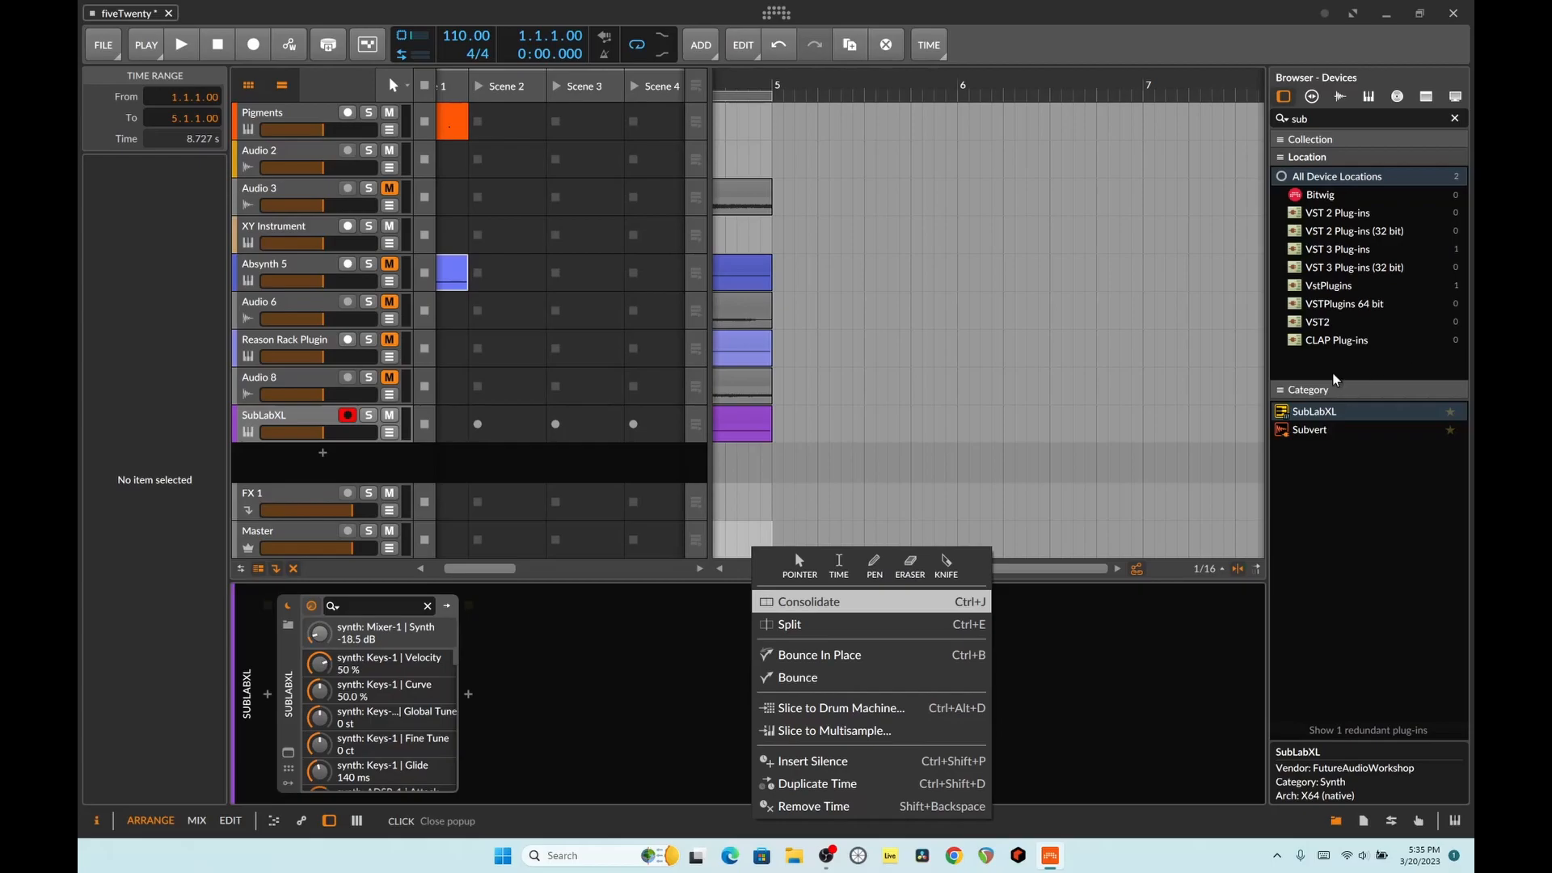
left_click(876, 679)
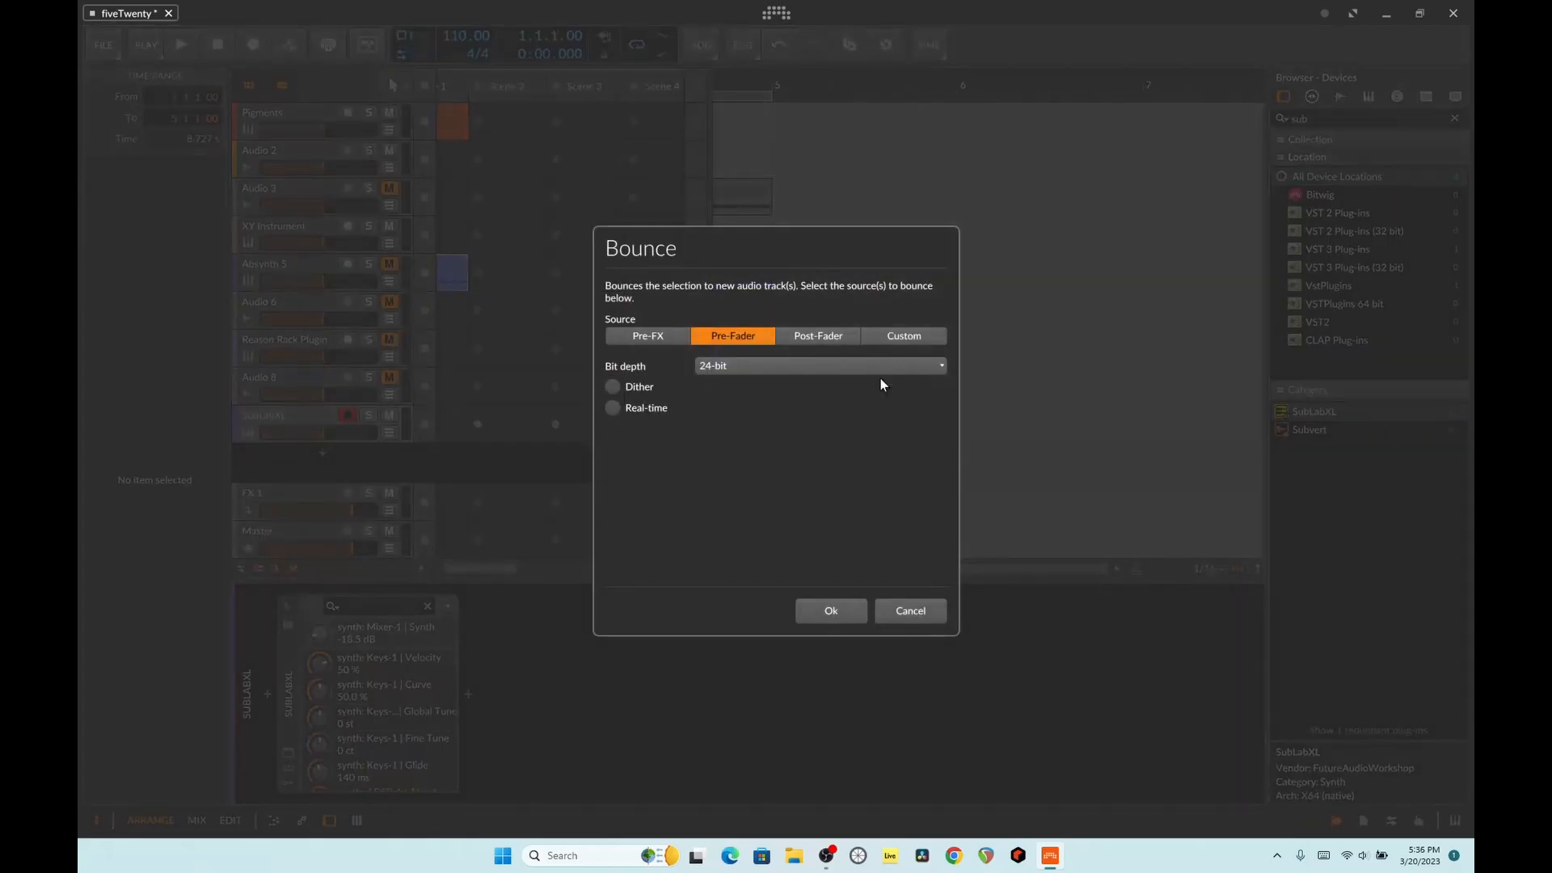
left_click(831, 610)
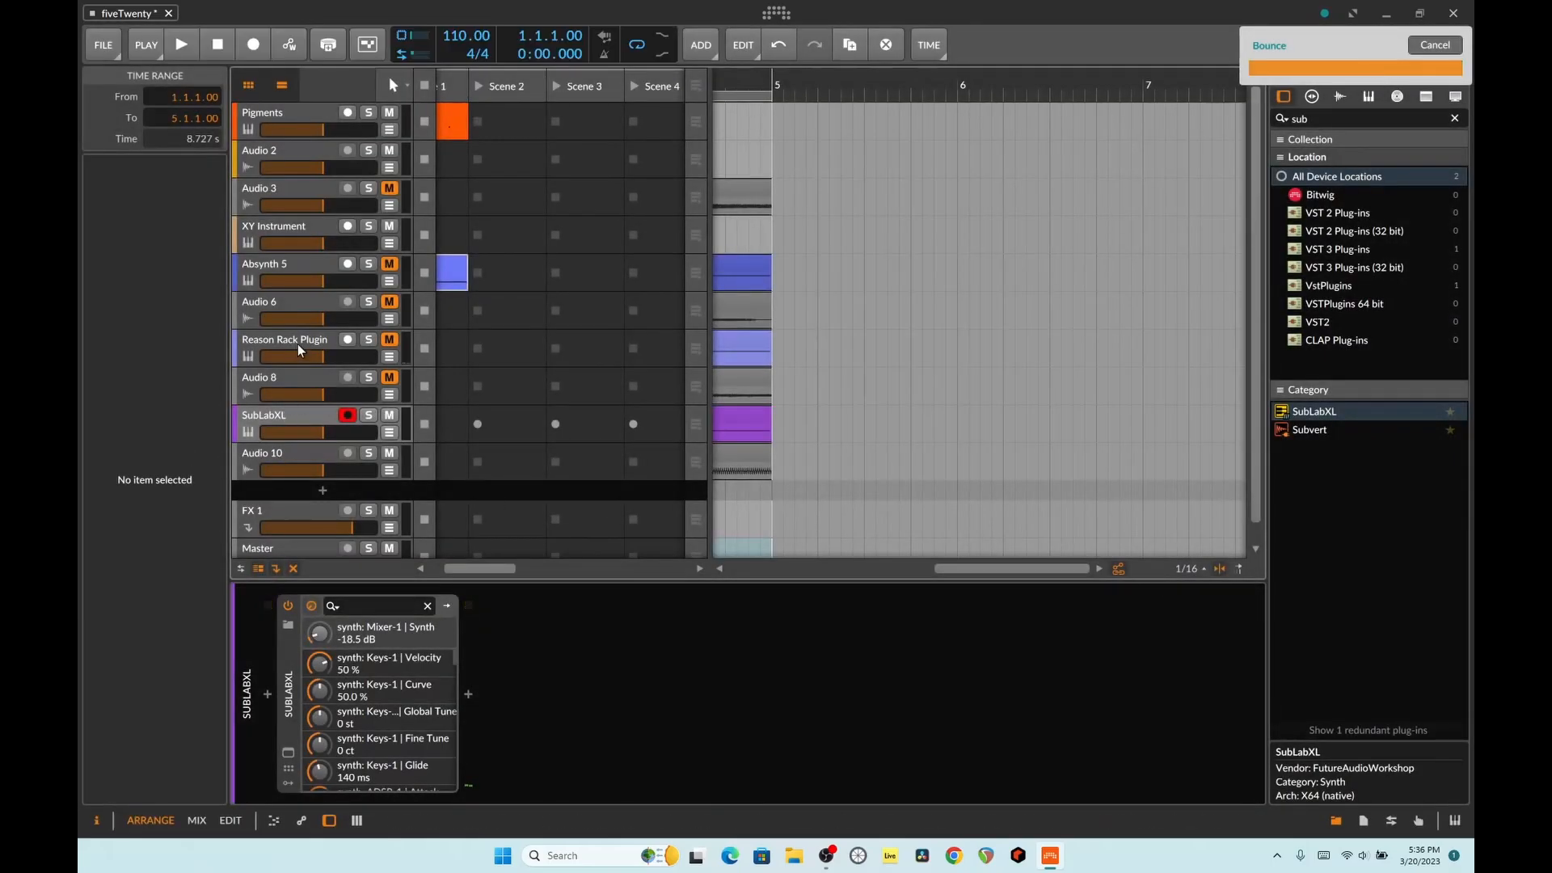
Load the Master-bounce-5 clip from Audio 10 as a Sampler into layer B of the XY Instrument.
left_click(288, 236)
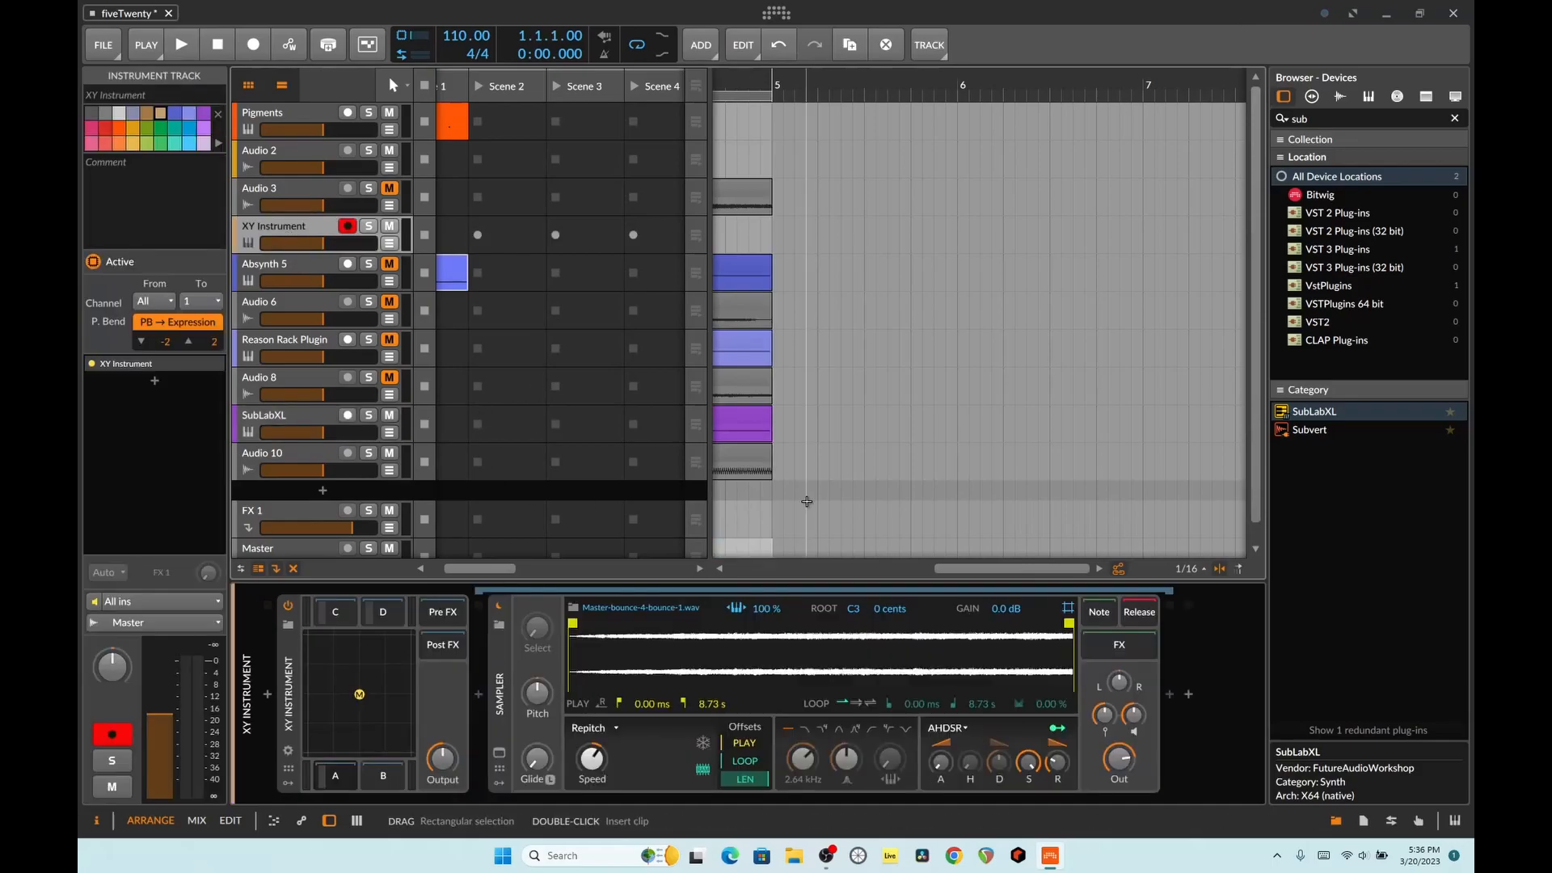
left_click_drag(1028, 568, 901, 541)
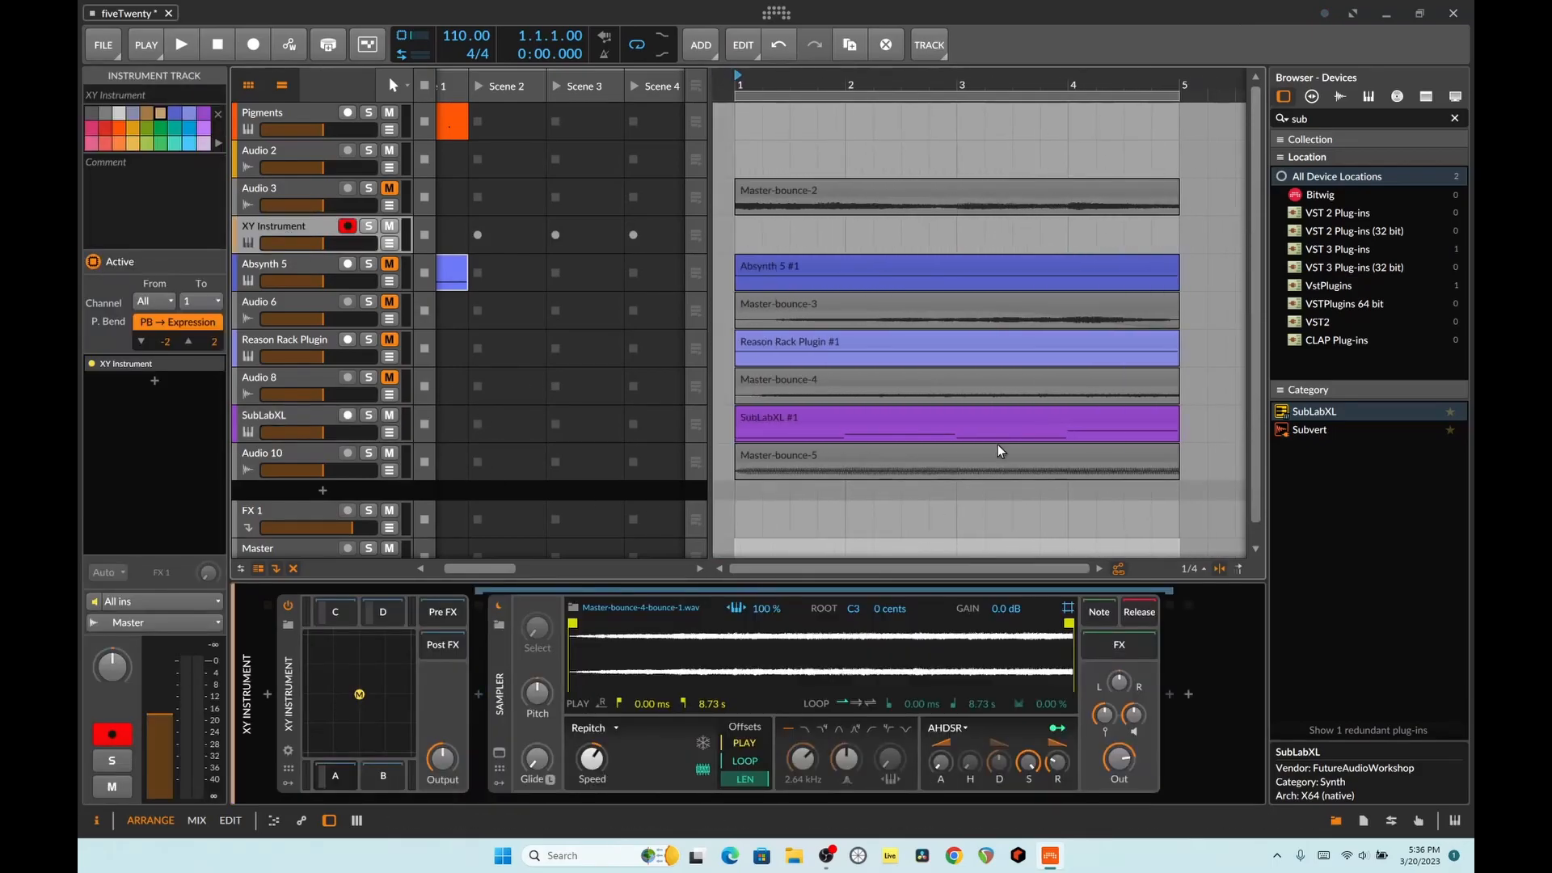
left_click_drag(987, 454, 383, 775)
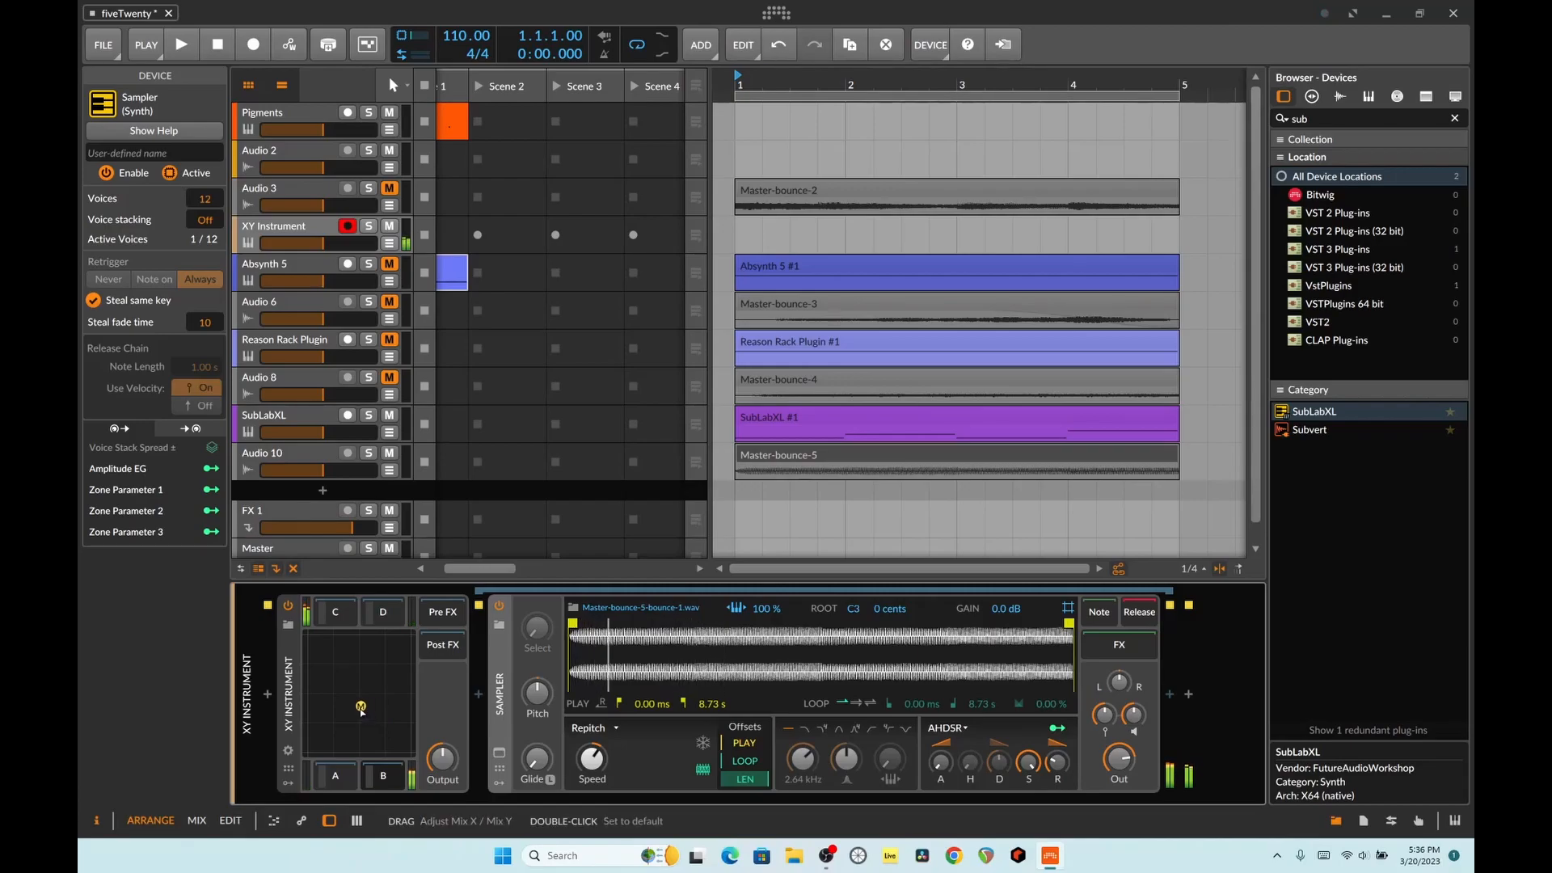
Set the Master-bounce-5 Sampler's root key to E2 and shift the XY Instrument's mix point slightly right of the pad's centre.
left_click_drag(362, 710, 378, 721)
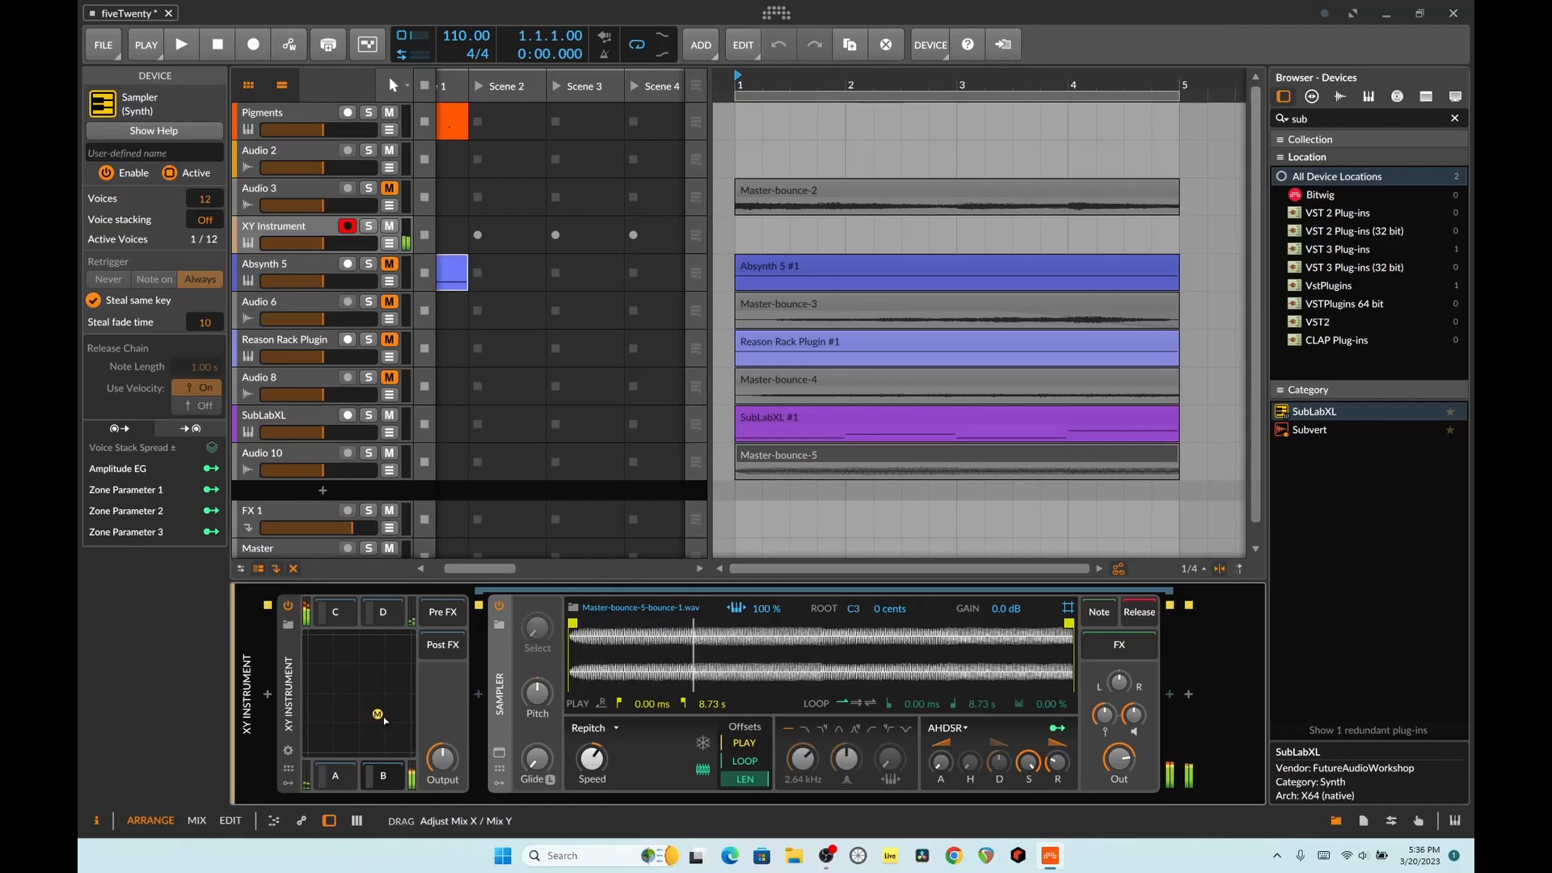
left_click_drag(383, 714, 386, 710)
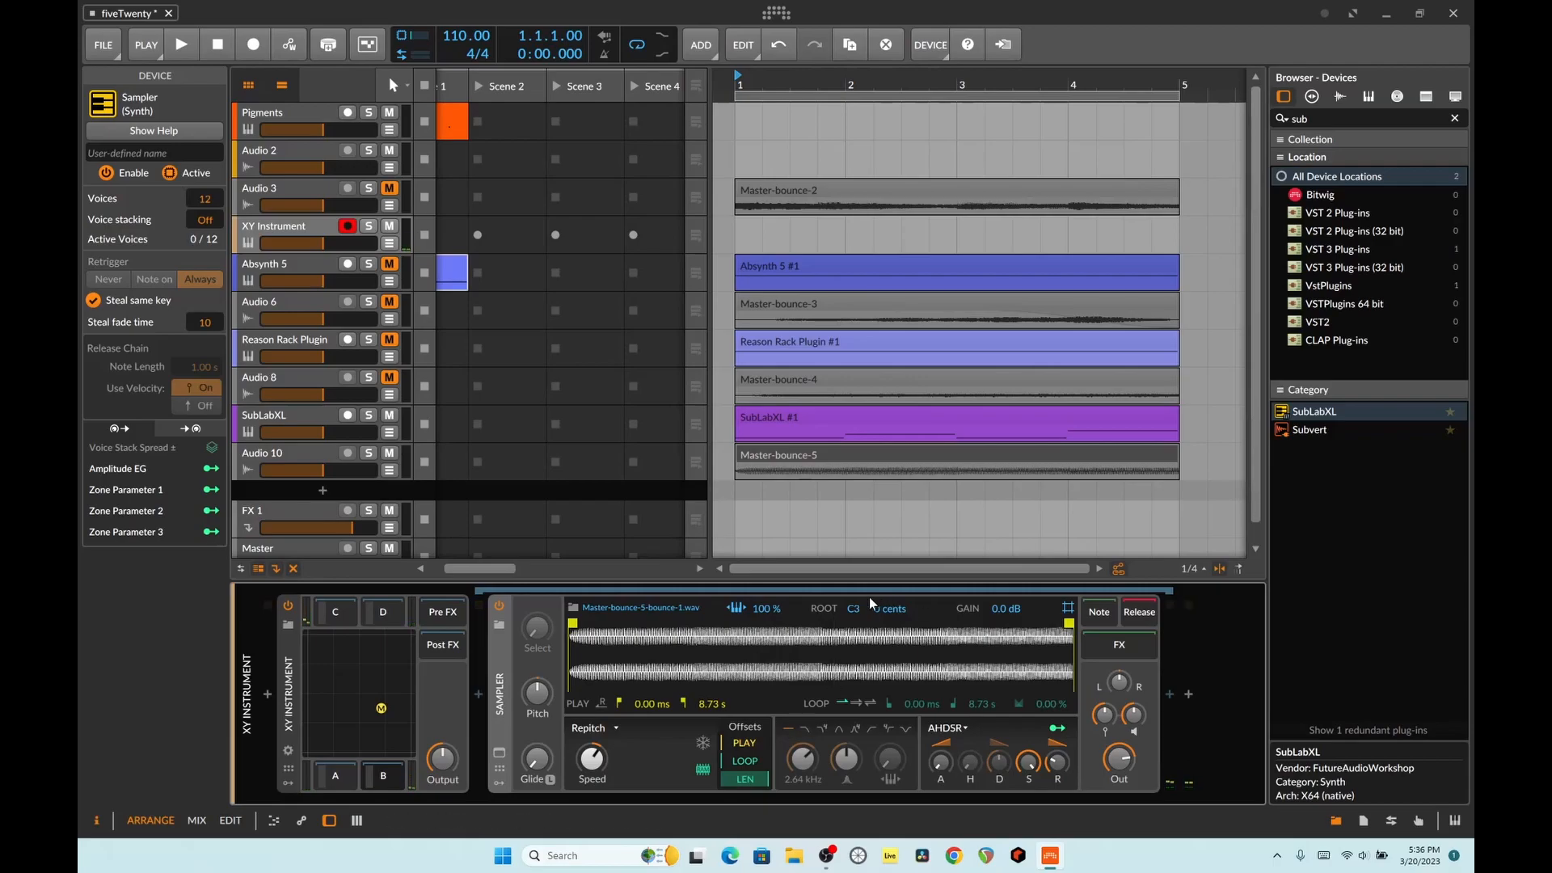
left_click_drag(855, 608, 855, 624)
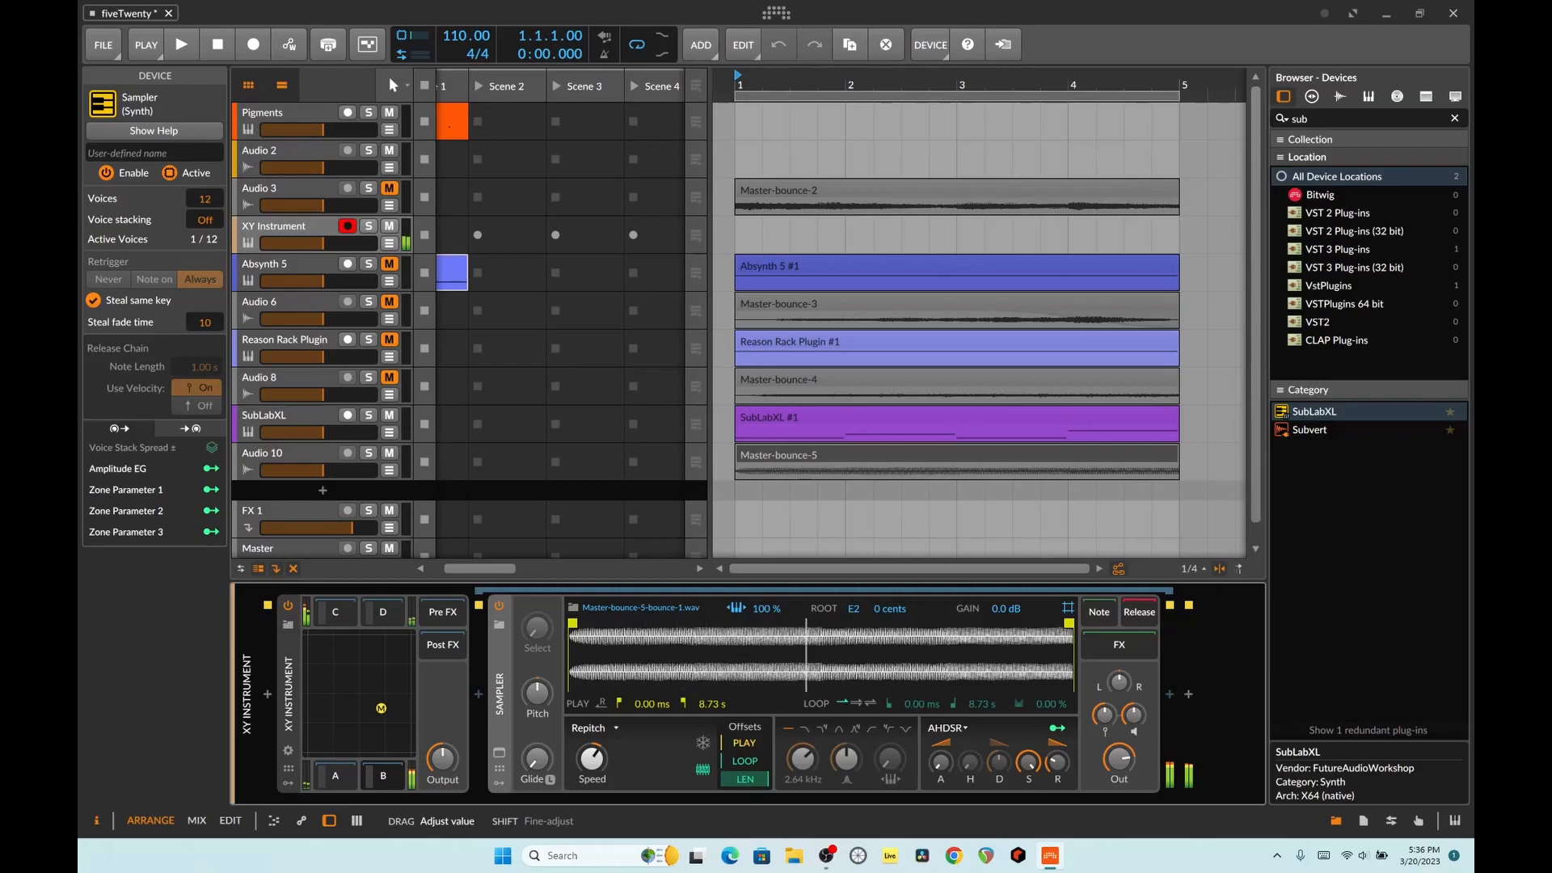
left_click_drag(851, 609, 852, 606)
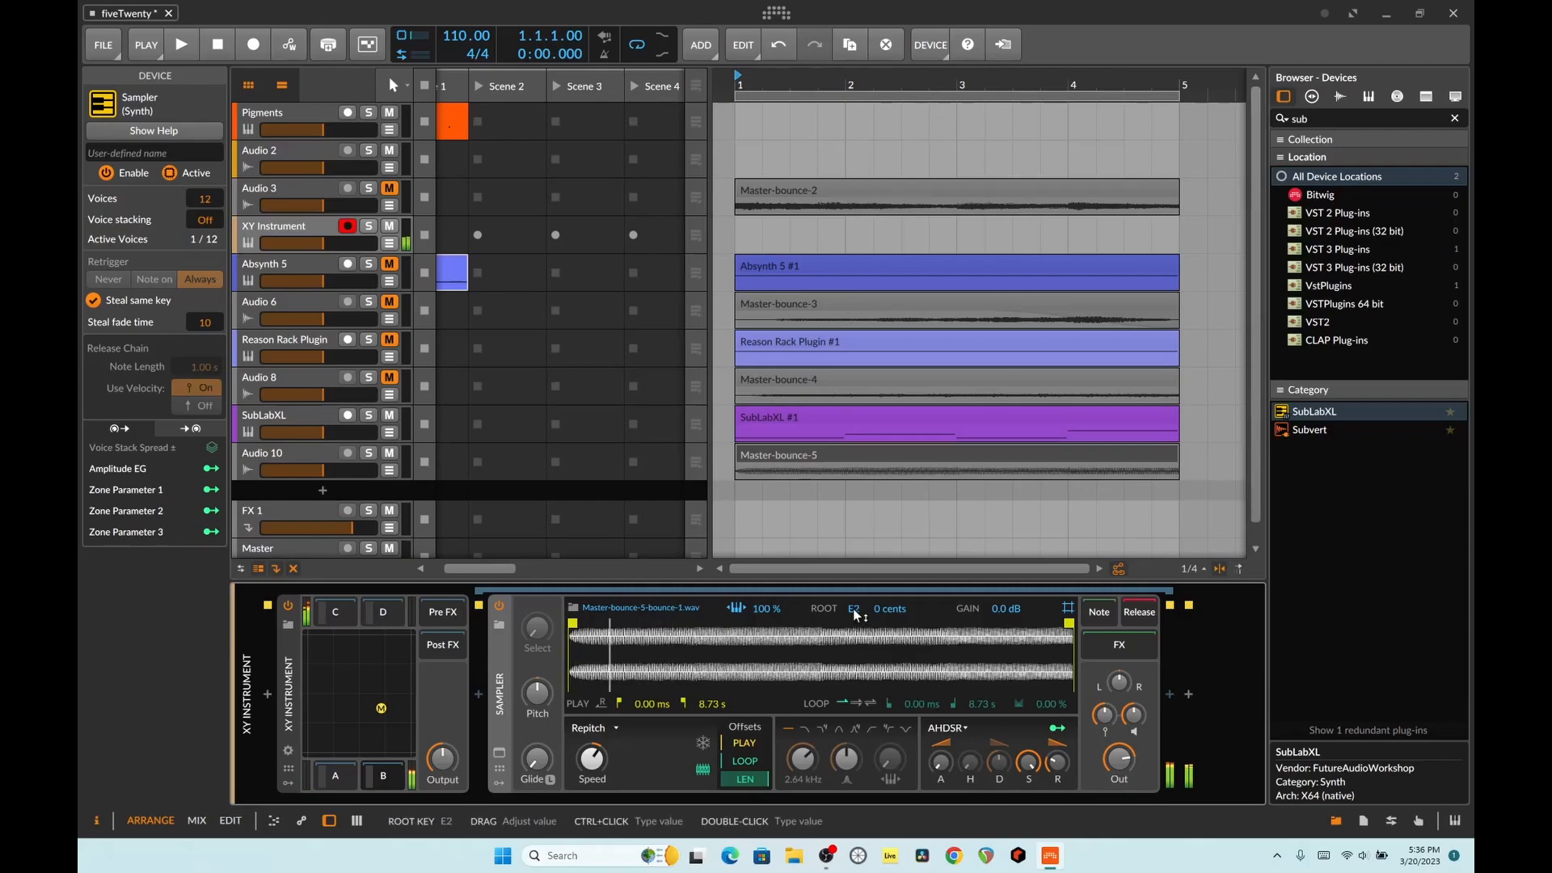
mouse_move(384, 714)
left_mouse_down()
mouse_move(361, 718)
mouse_move(352, 700)
mouse_move(393, 694)
mouse_move(380, 689)
left_mouse_up()
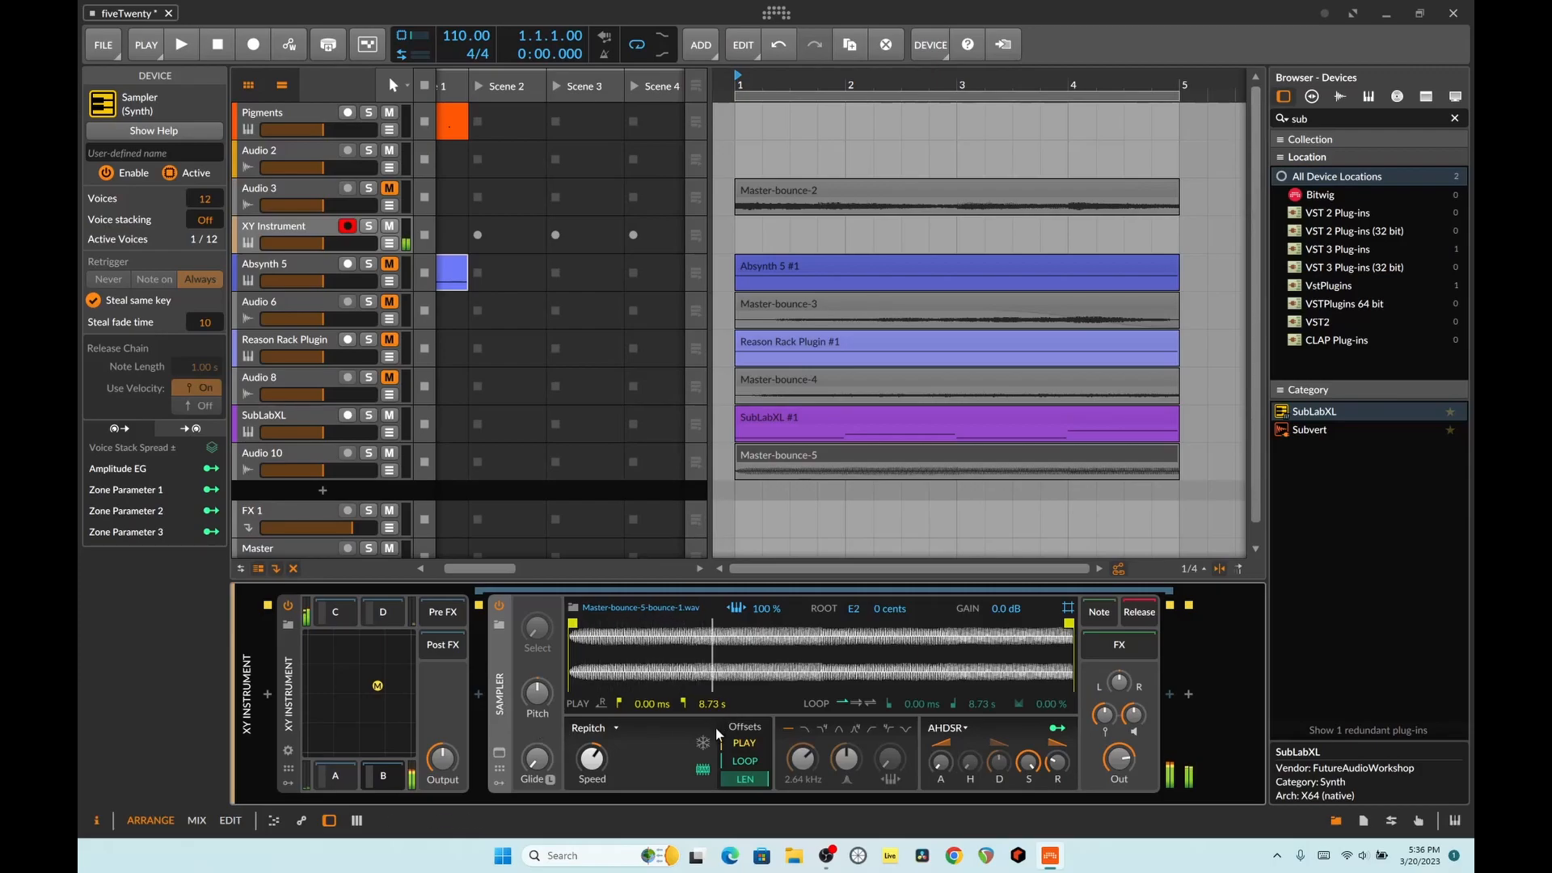
Raise the Sampler output to +6.0 dB in layers B, D and A of the XY Instrument.
left_click_drag(1118, 759, 1118, 731)
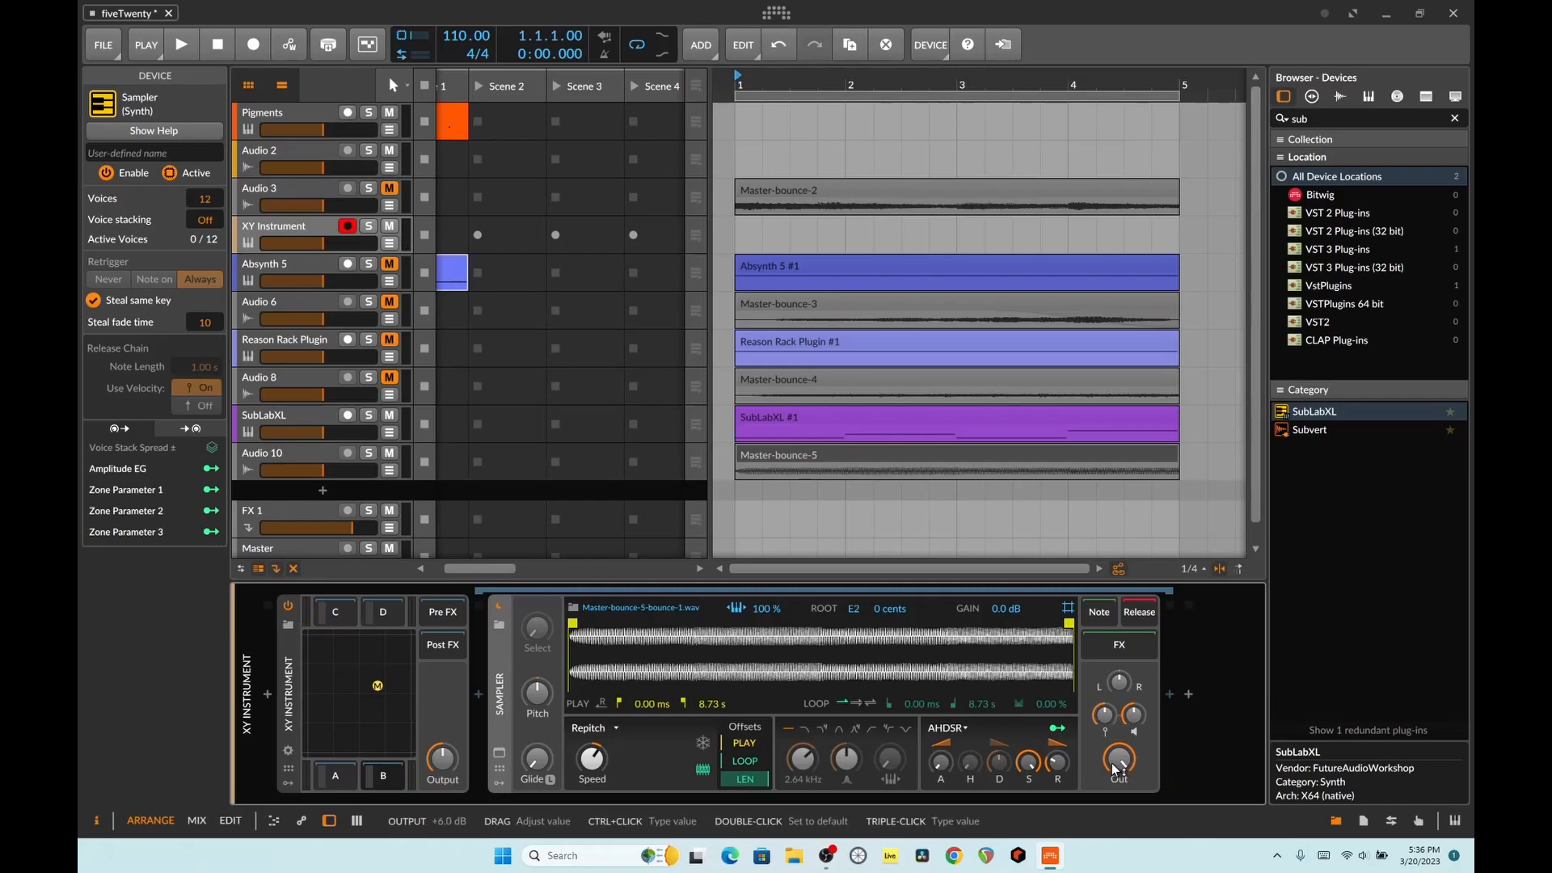
left_click(385, 615)
left_click_drag(1120, 759, 1119, 728)
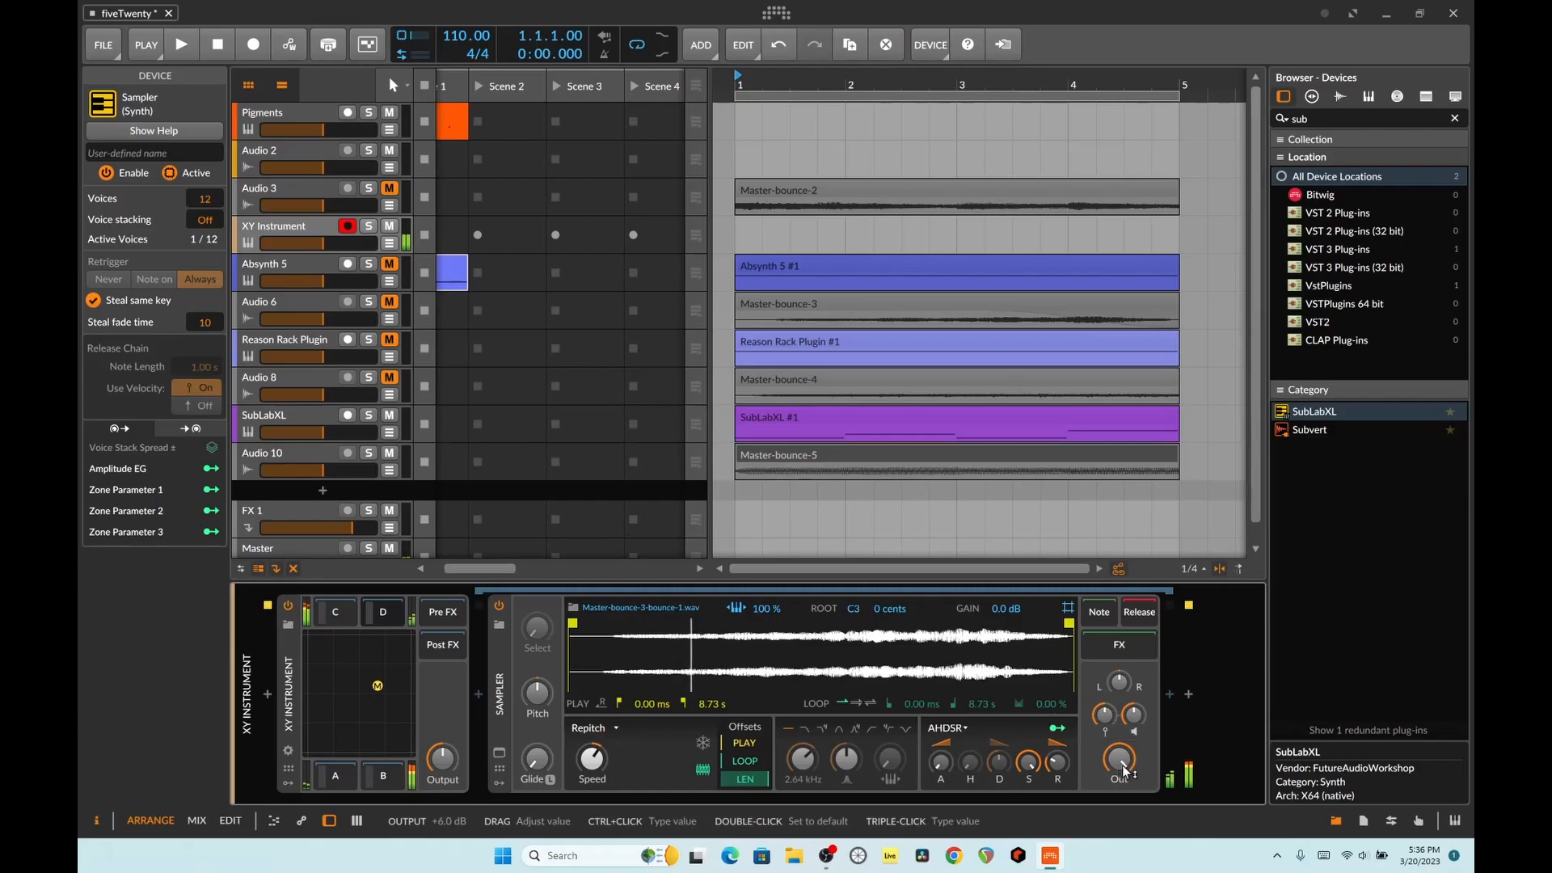
left_click(335, 776)
mouse_move(1131, 735)
left_click_drag(1119, 758, 1119, 720)
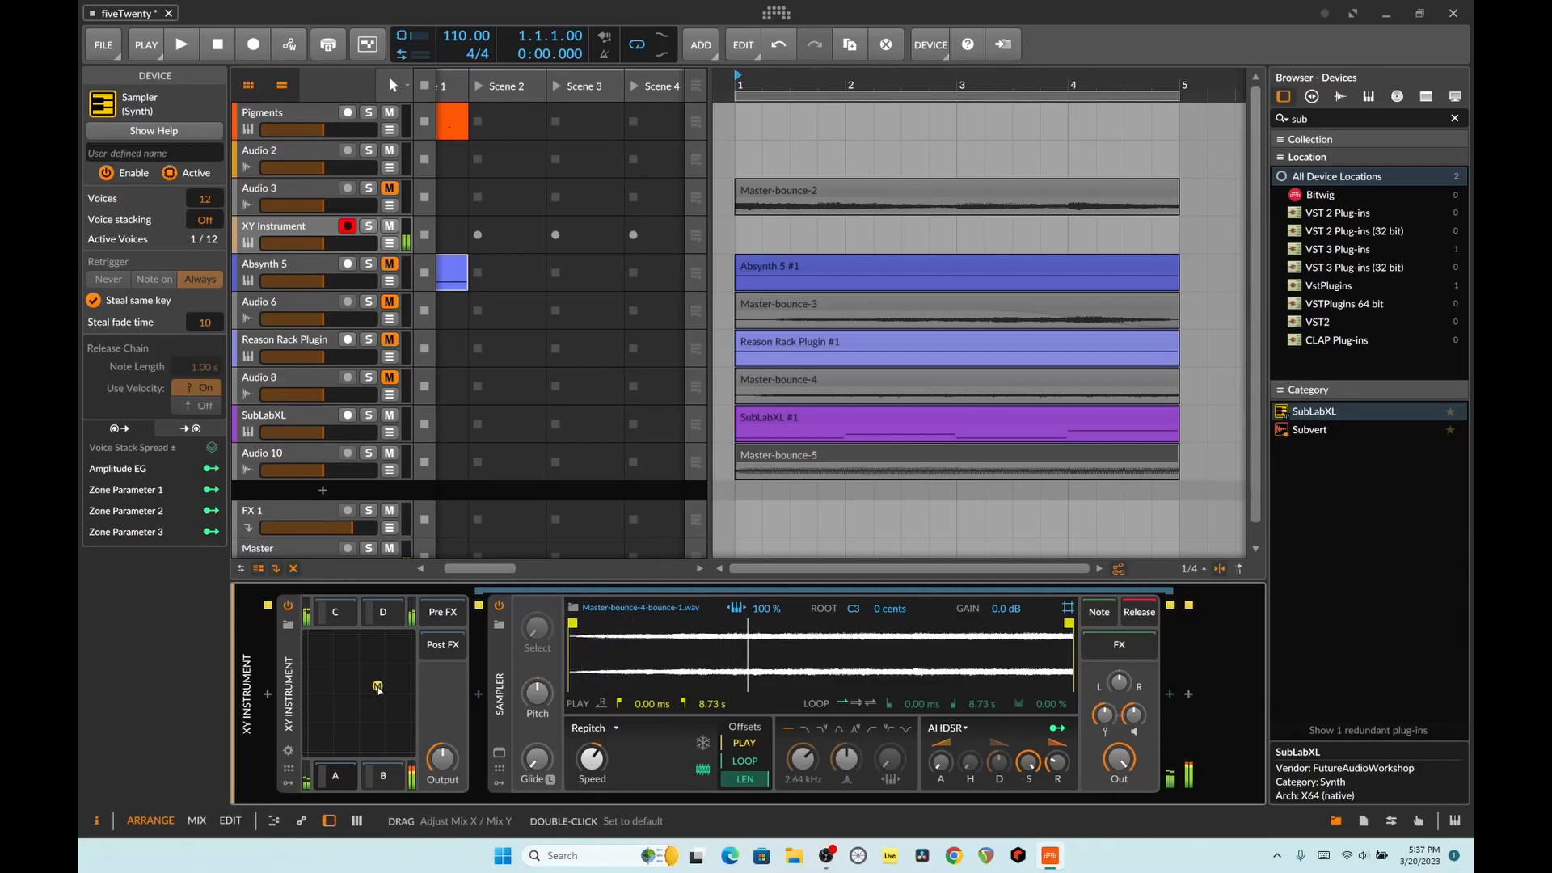
Sweep the XY Instrument's mix point toward layers C and D to audition the blends, finishing just off centre toward layer B.
mouse_move(377, 687)
left_mouse_down()
mouse_move(354, 722)
mouse_move(327, 720)
mouse_move(330, 684)
mouse_move(378, 675)
mouse_move(329, 674)
mouse_move(318, 725)
mouse_move(349, 731)
mouse_move(361, 684)
left_mouse_up()
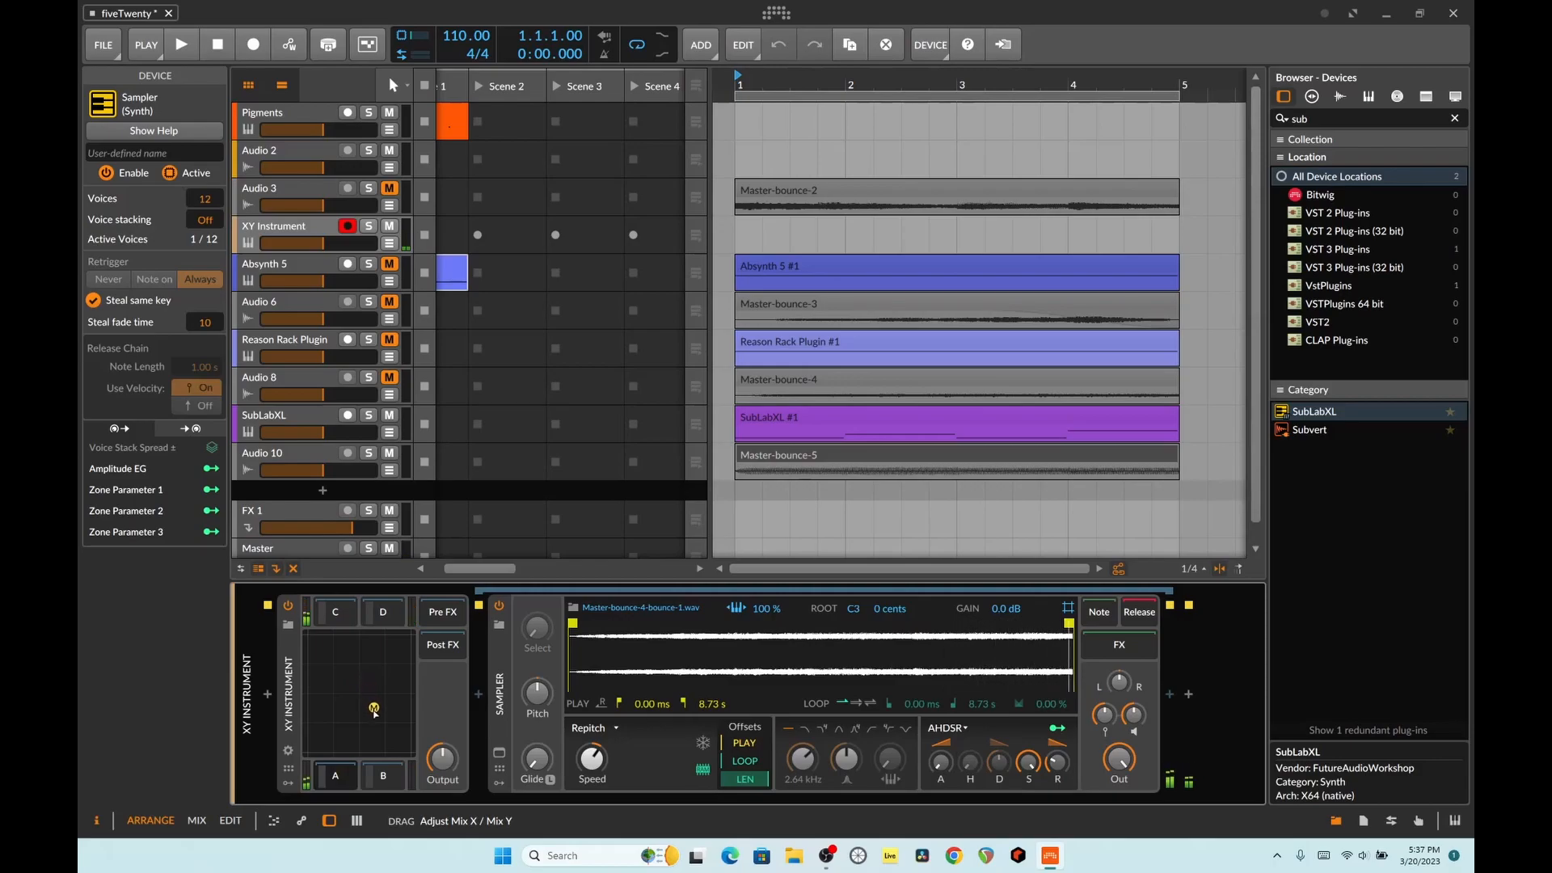
mouse_move(371, 720)
left_mouse_down()
mouse_move(343, 709)
mouse_move(392, 662)
mouse_move(328, 673)
left_mouse_up()
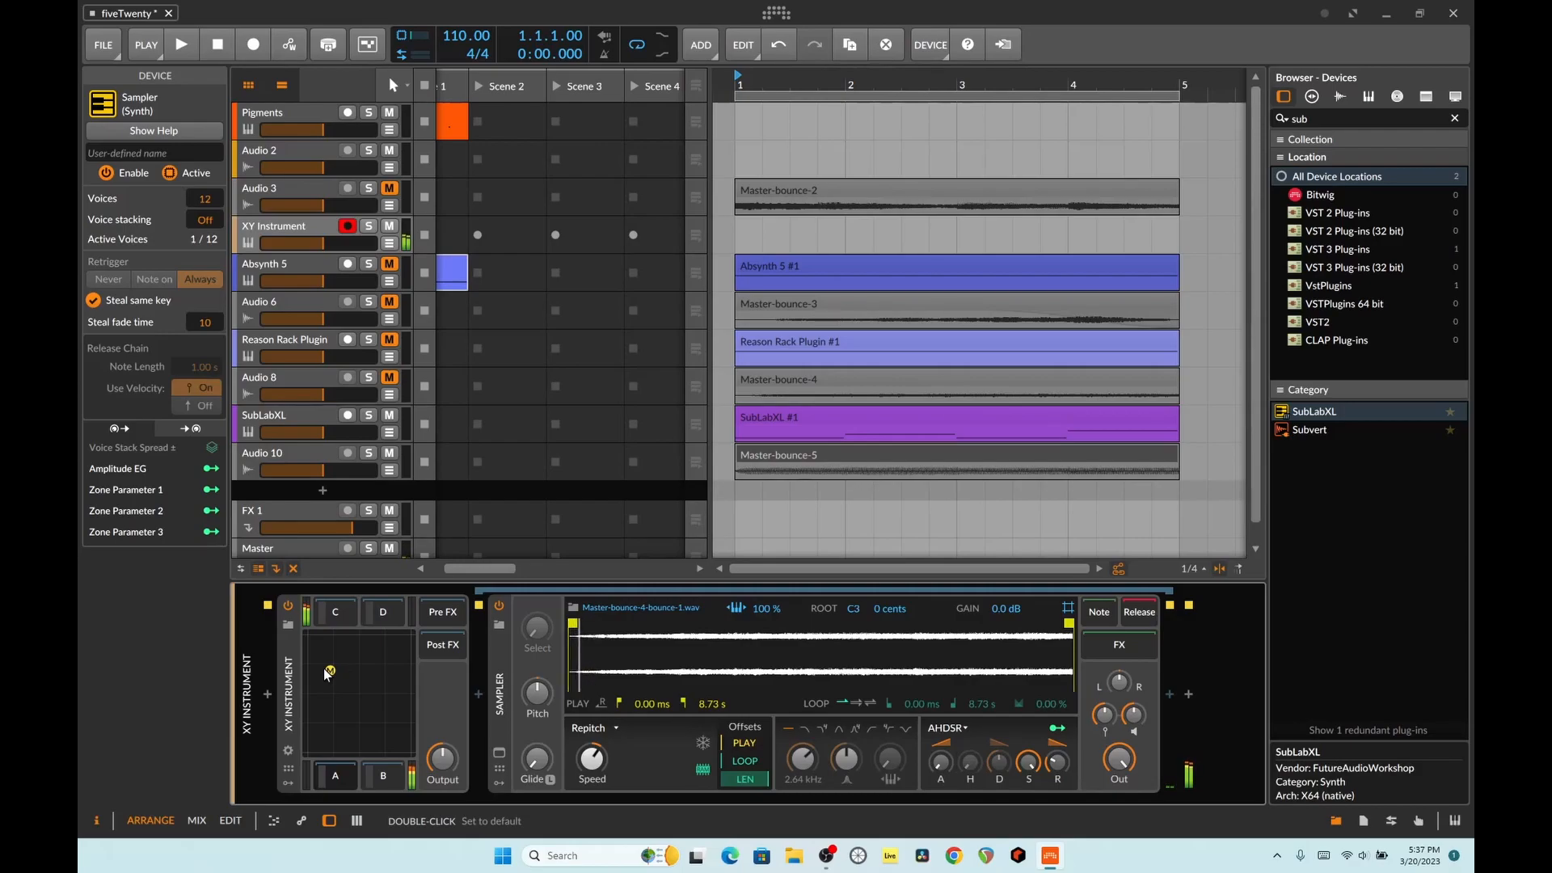
mouse_move(326, 674)
left_mouse_down()
mouse_move(363, 740)
mouse_move(394, 667)
mouse_move(342, 656)
mouse_move(402, 666)
left_mouse_up()
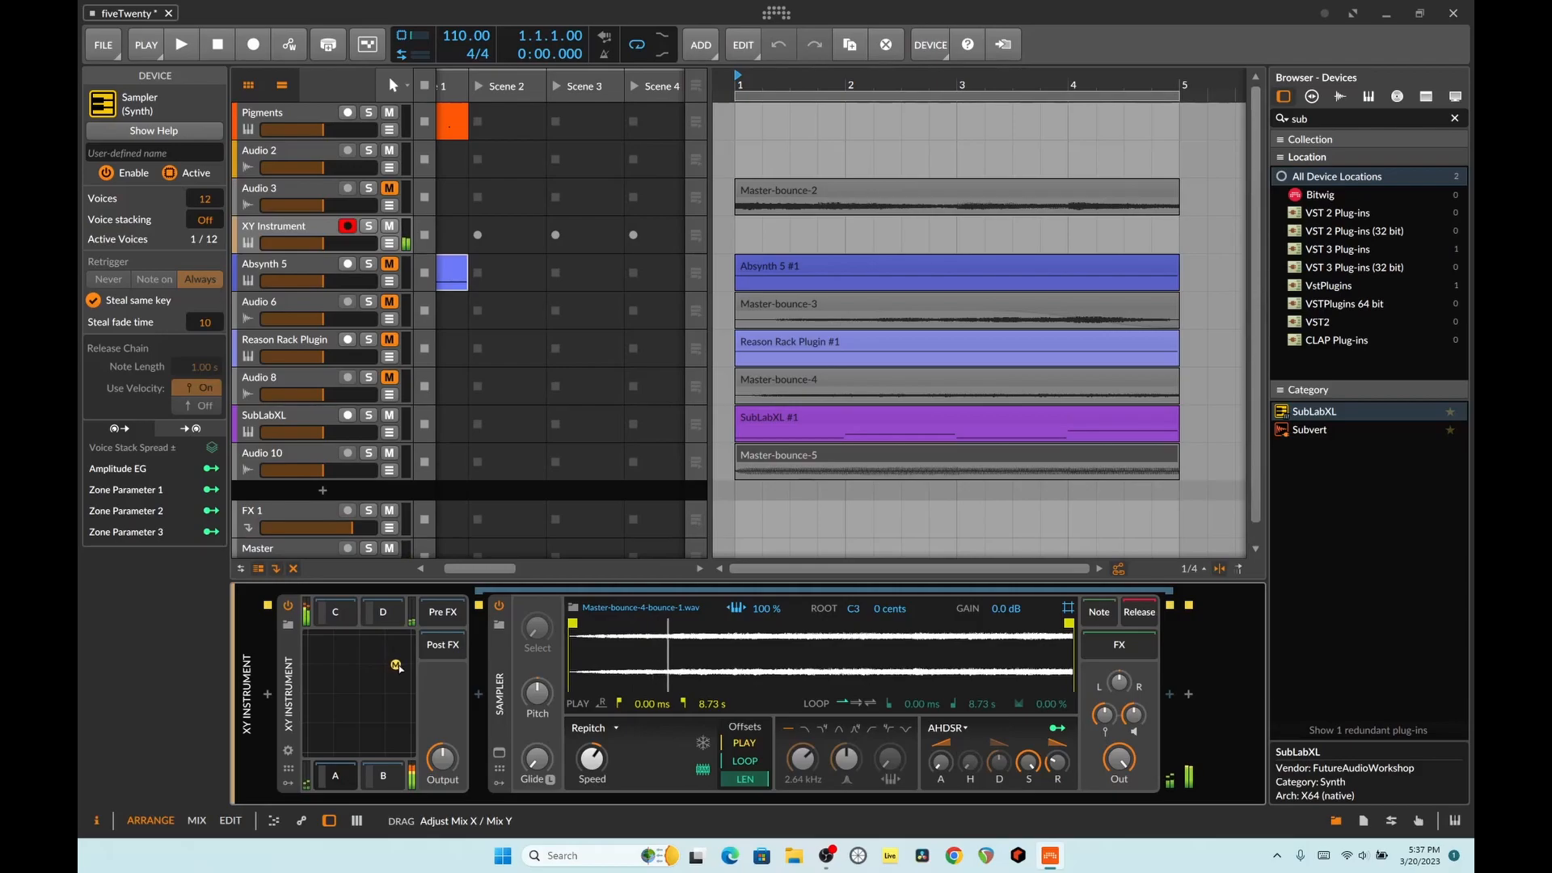
mouse_move(367, 716)
left_mouse_down()
mouse_move(418, 637)
mouse_move(311, 643)
mouse_move(261, 761)
mouse_move(417, 761)
mouse_move(376, 717)
left_mouse_up()
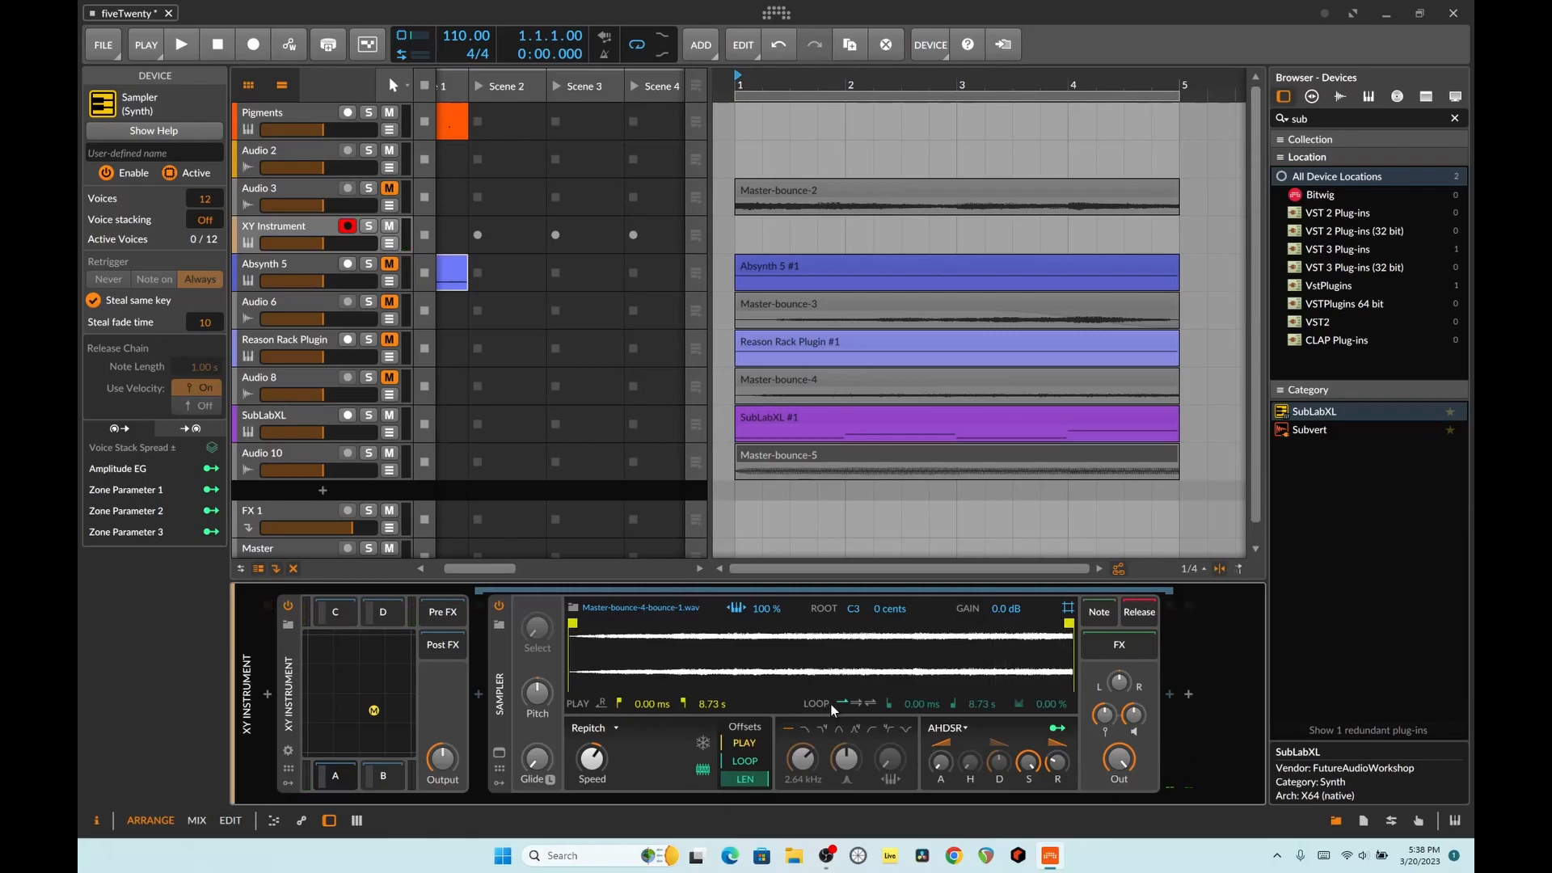
Turn on forward looping in the Samplers of the XY Instrument's layers A, C, D and B.
left_click(855, 702)
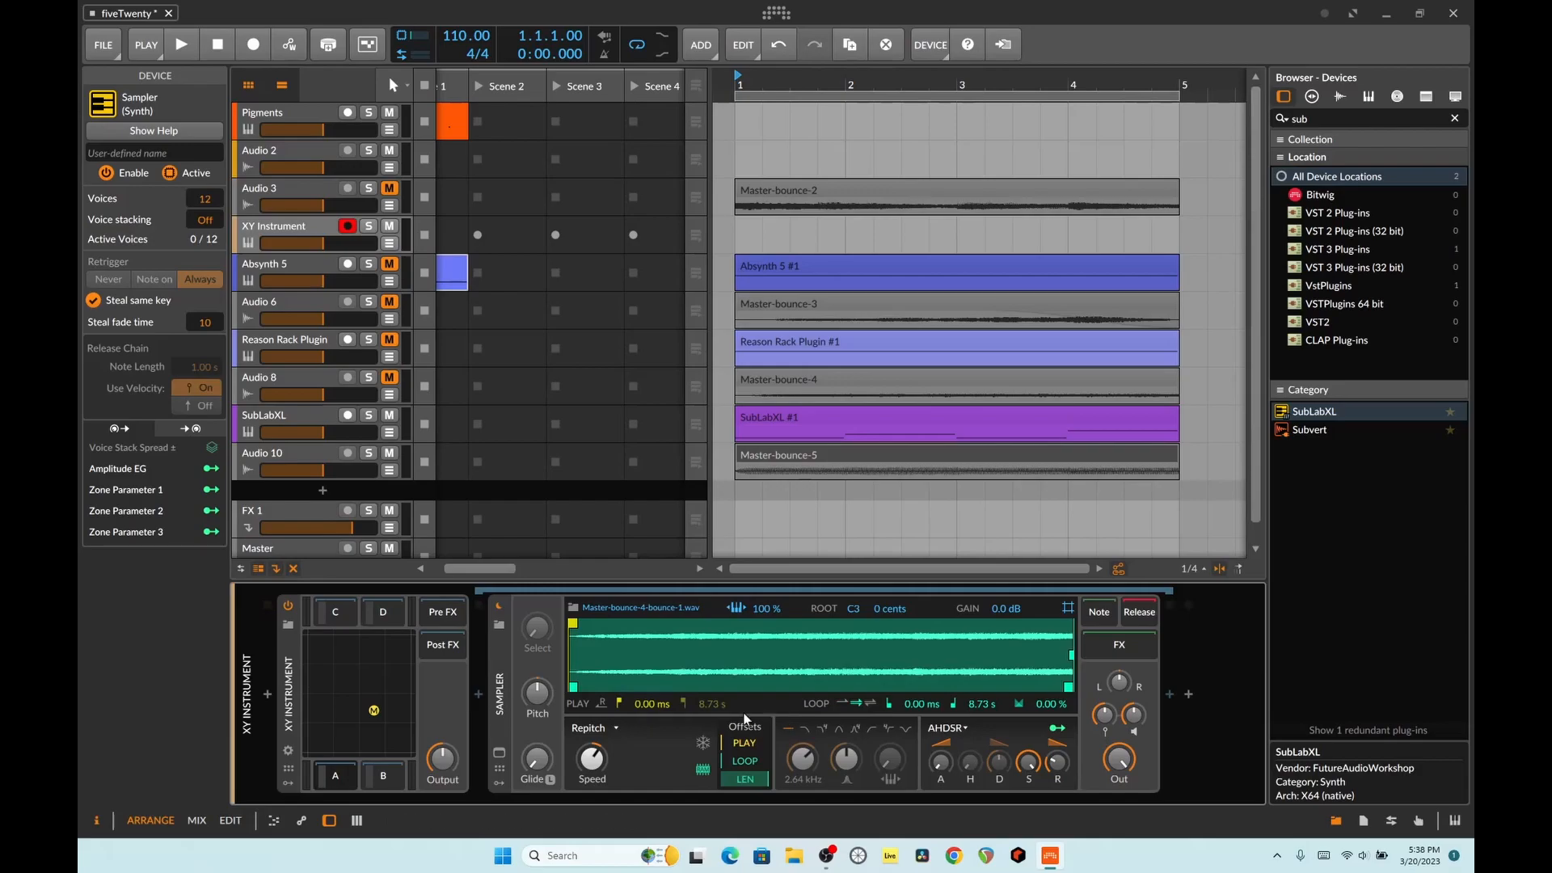
left_click(335, 775)
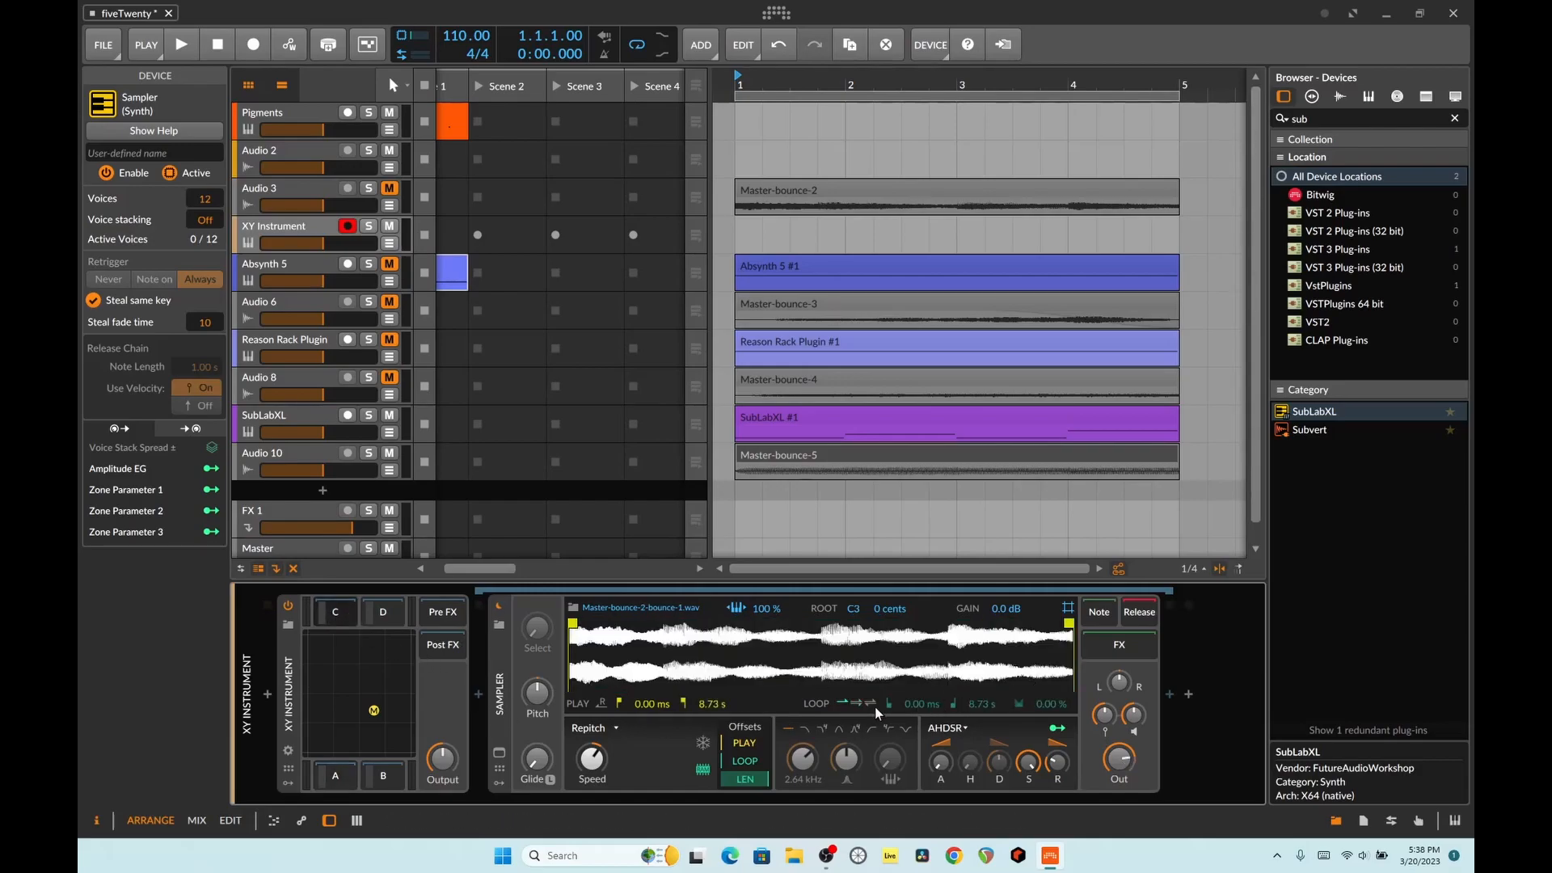
left_click(361, 616)
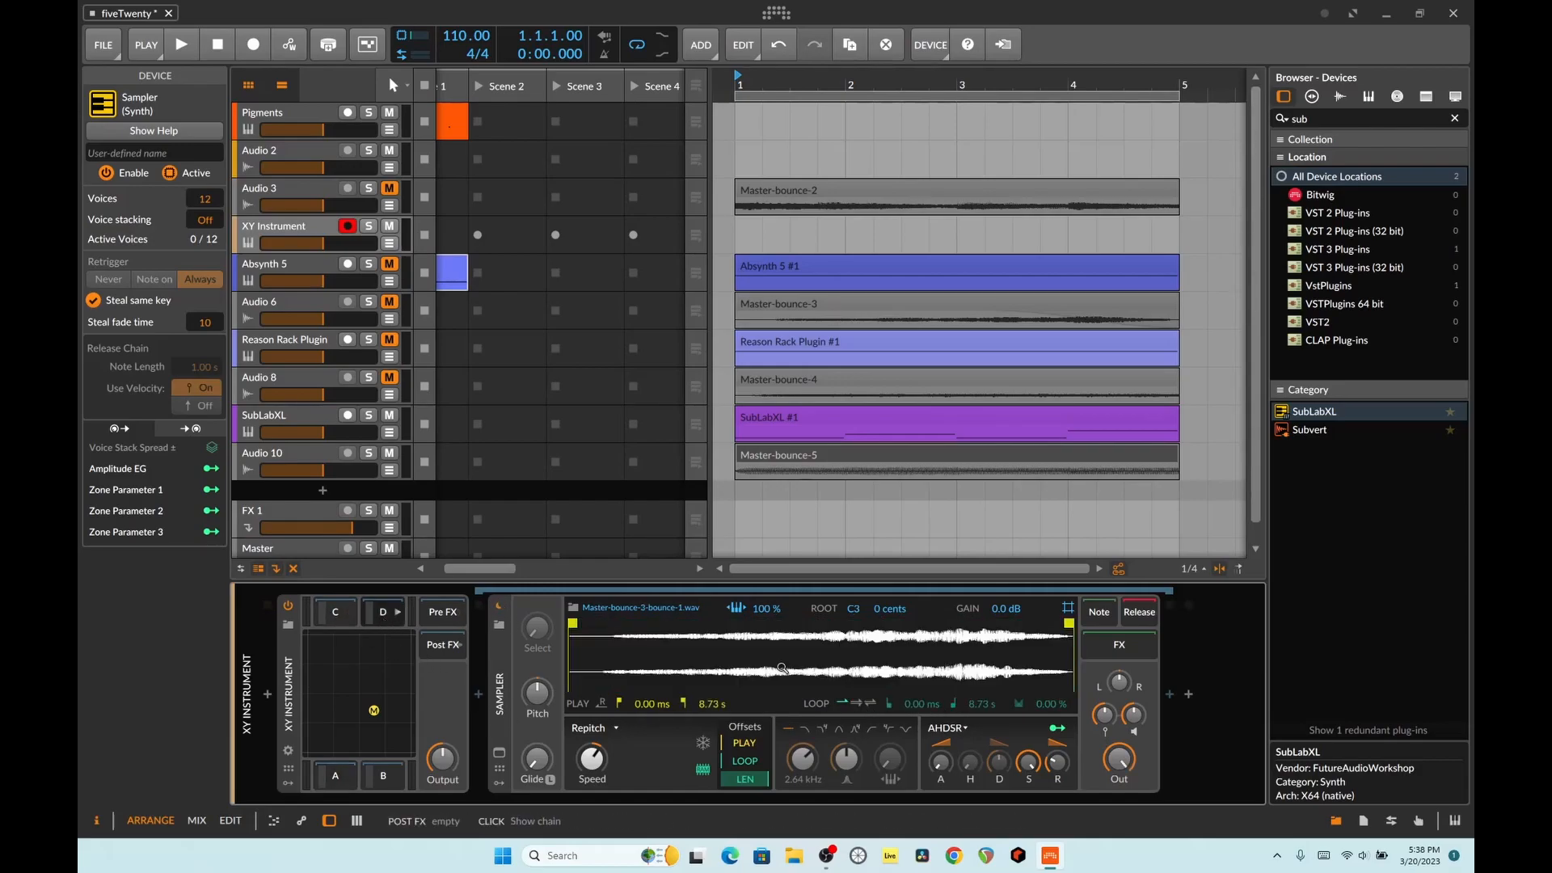
left_click(858, 704)
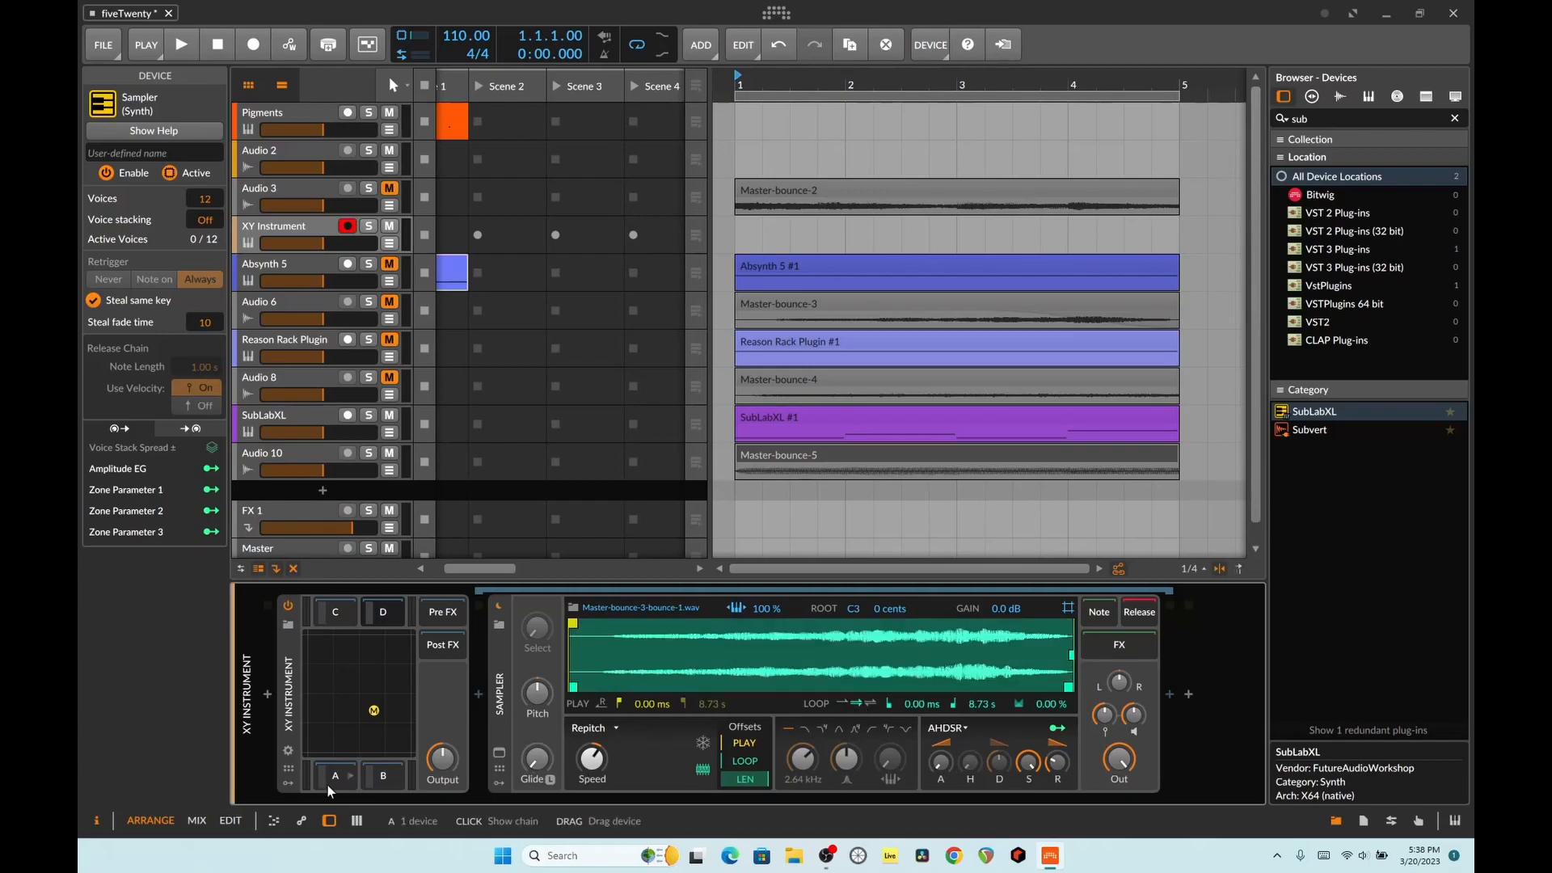
left_click(383, 775)
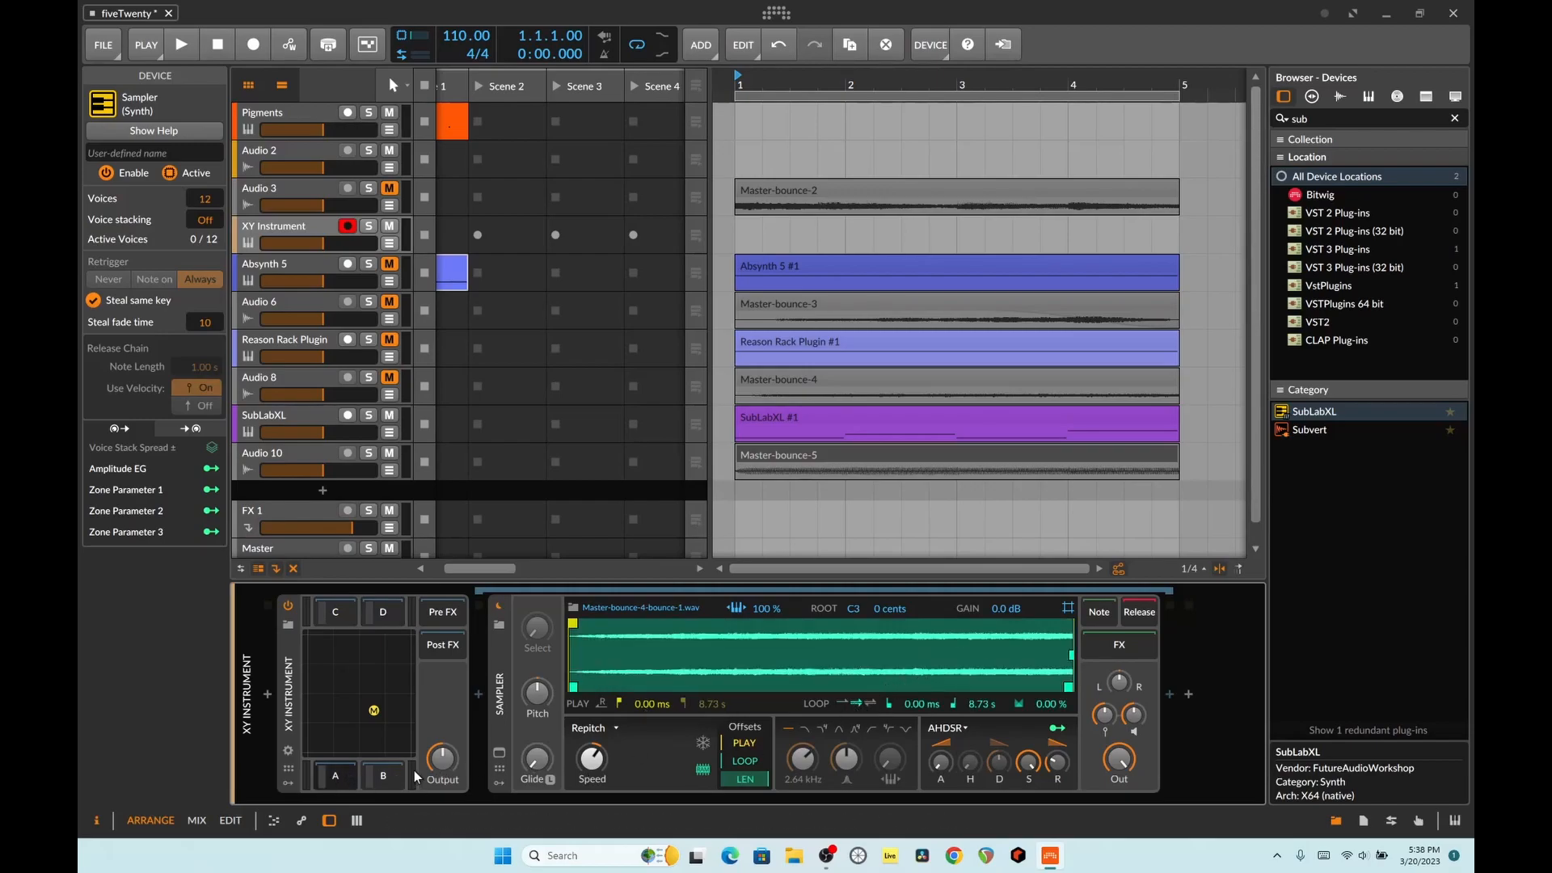
left_click(389, 774)
left_click(857, 704)
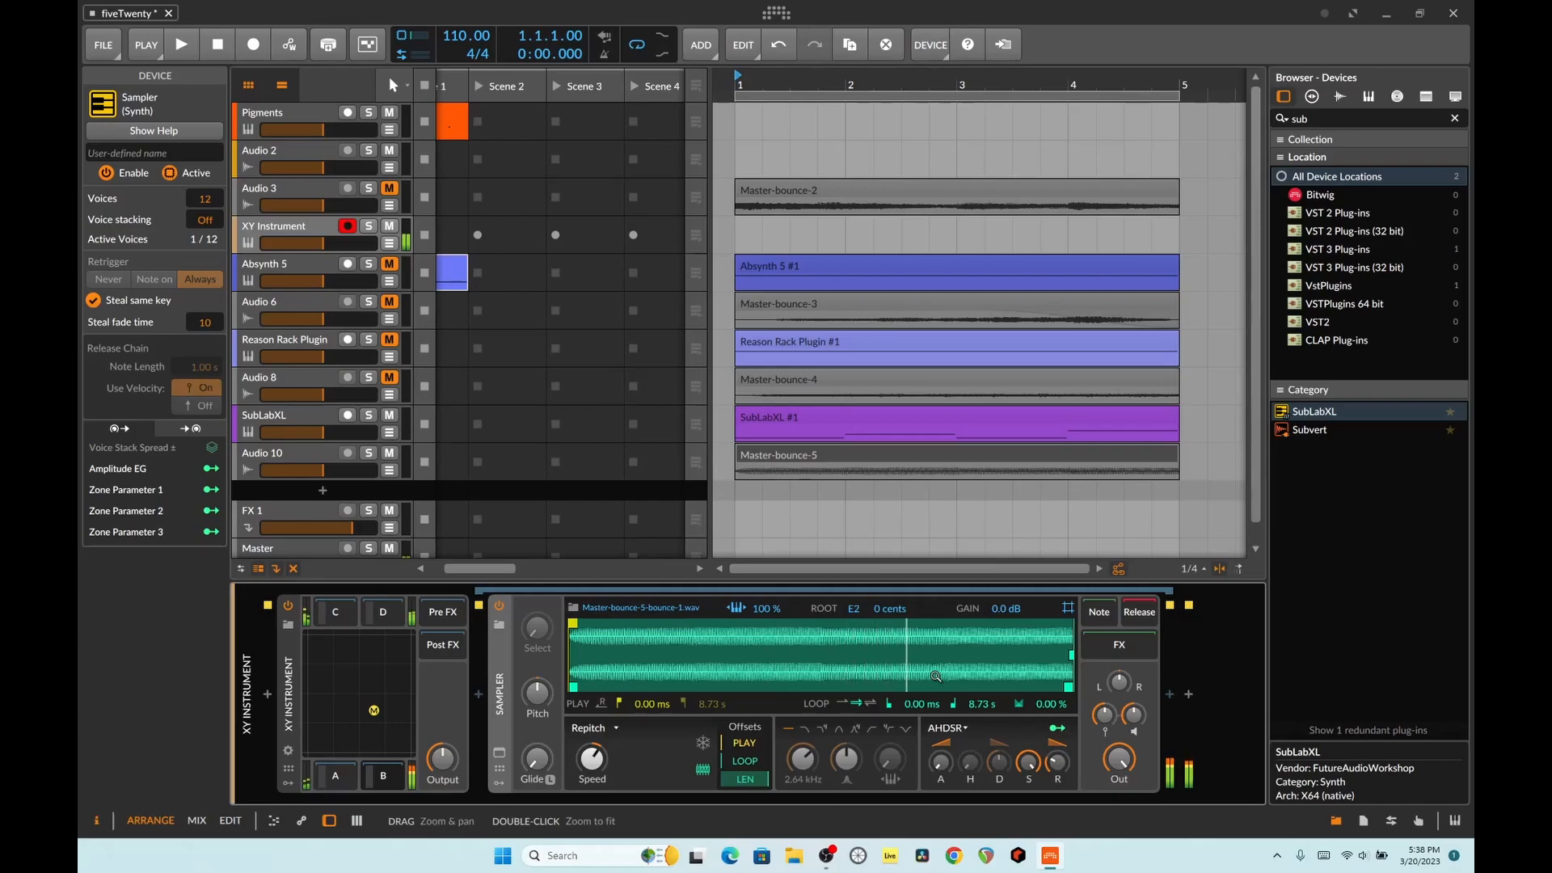
Set layer B's Sampler gain to +7.2 dB and loop end to 8.58 s, and lengthen its envelope decay.
left_click_drag(996, 607, 996, 560)
left_click_drag(1068, 686, 1063, 686)
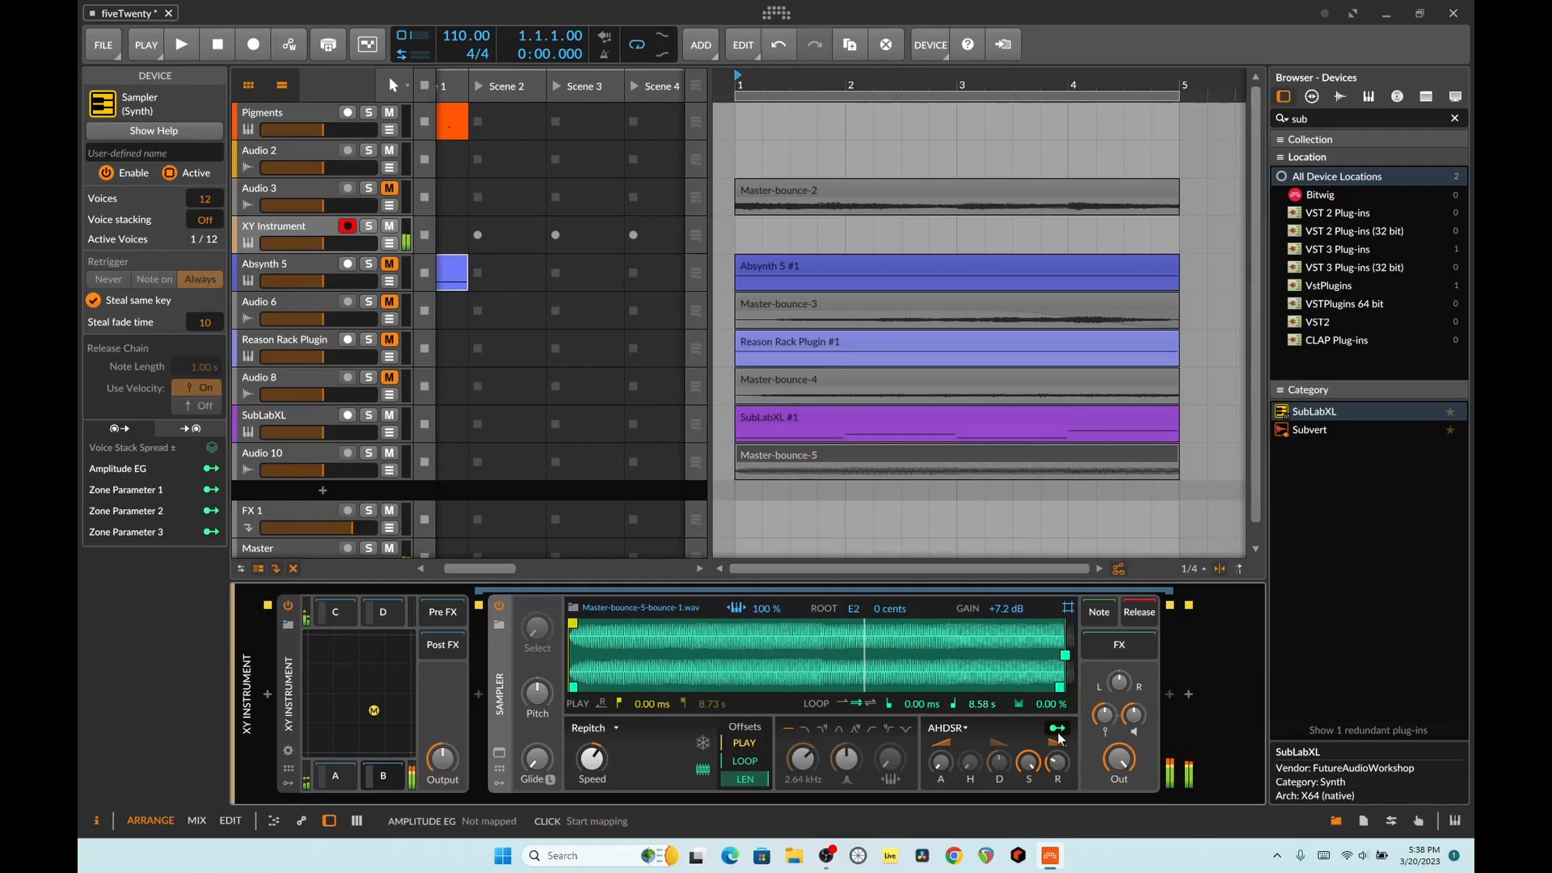
left_click_drag(1002, 759, 1031, 763)
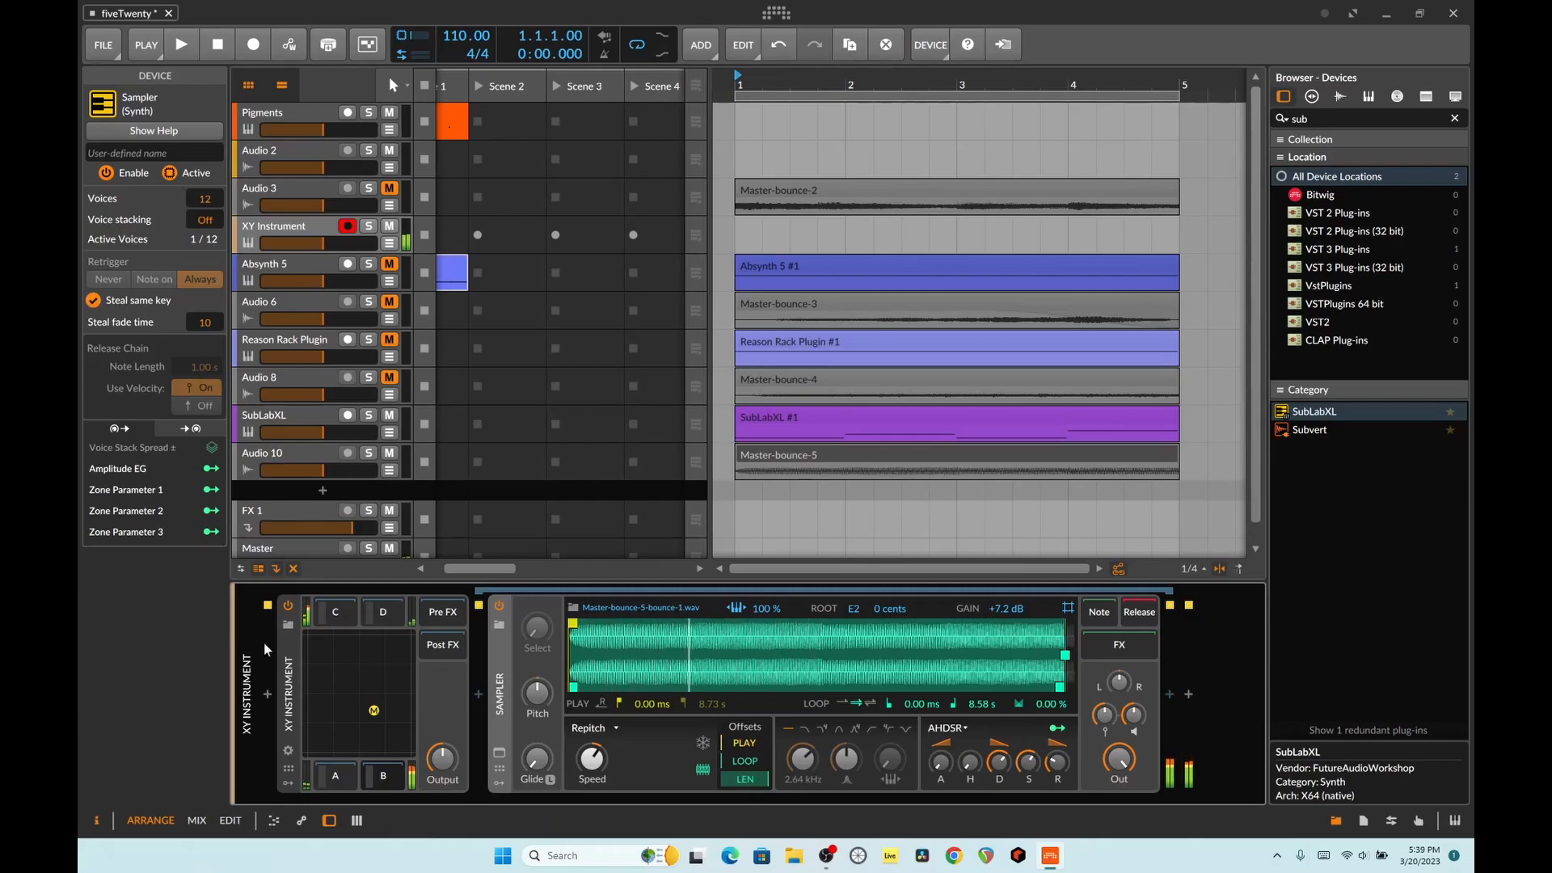
Sweep the mix point from layer A's corner across the pad to near the centre and set layer B's Sampler root to D#2.
left_click_drag(373, 710, 315, 749)
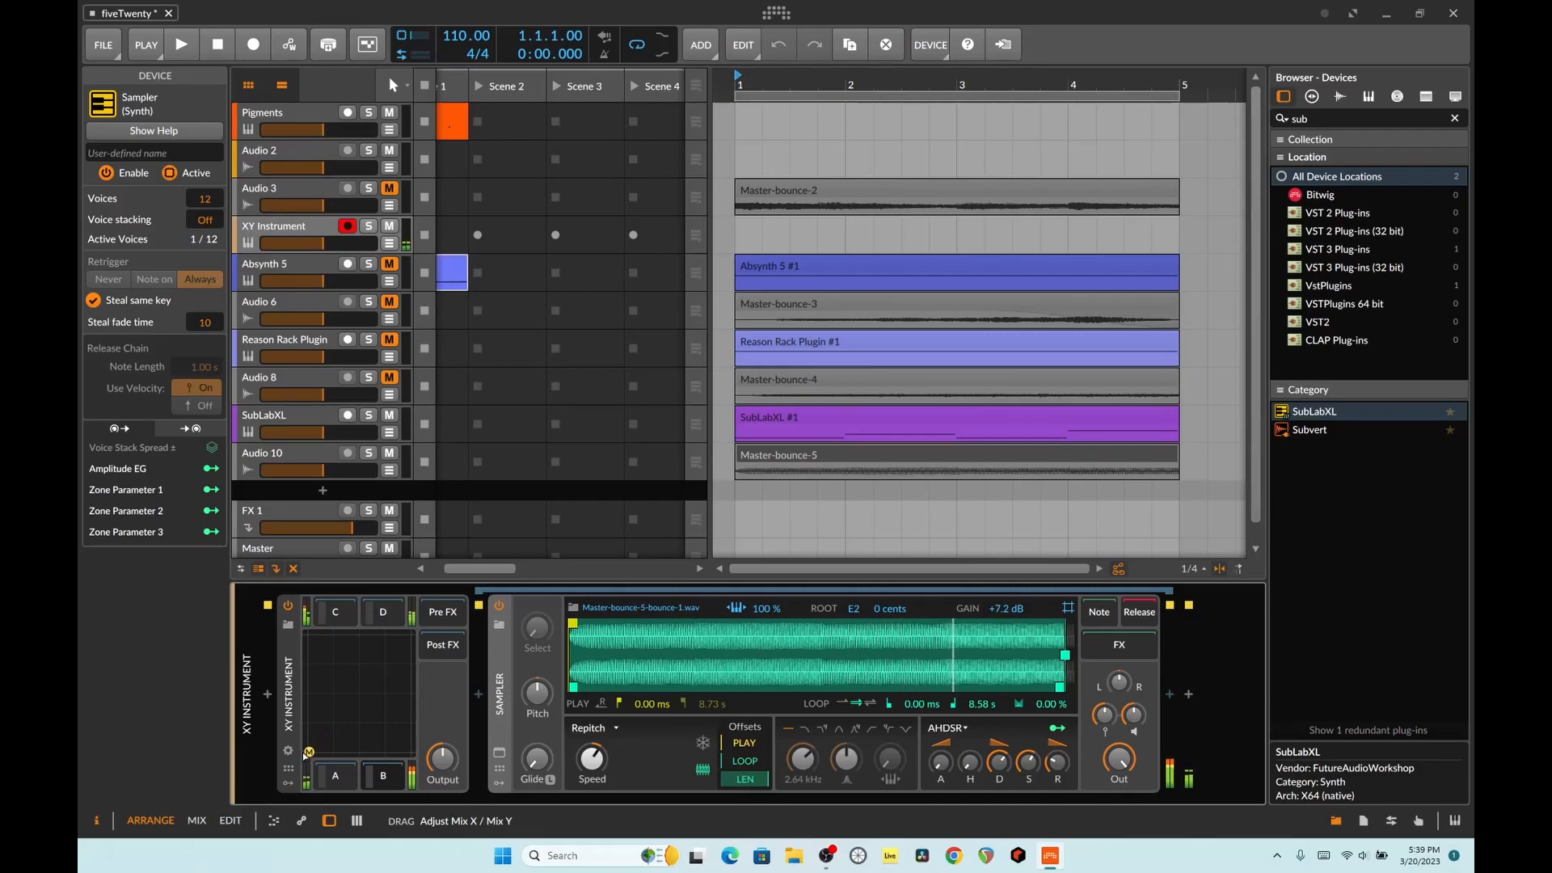
left_click_drag(287, 711, 348, 683)
left_click_drag(399, 661, 396, 716)
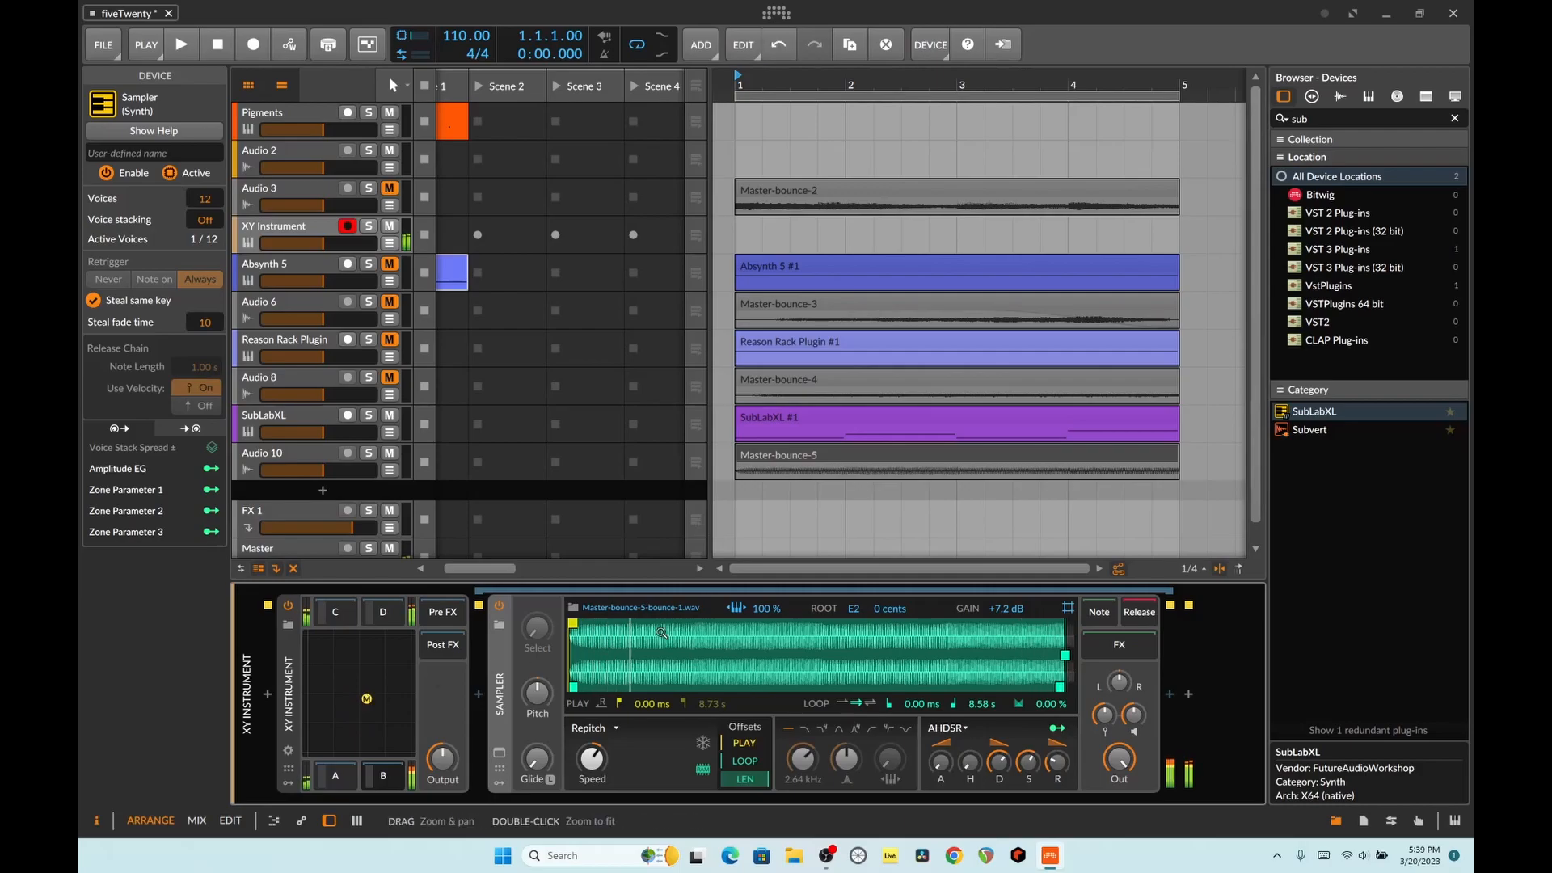
left_click_drag(848, 608, 849, 598)
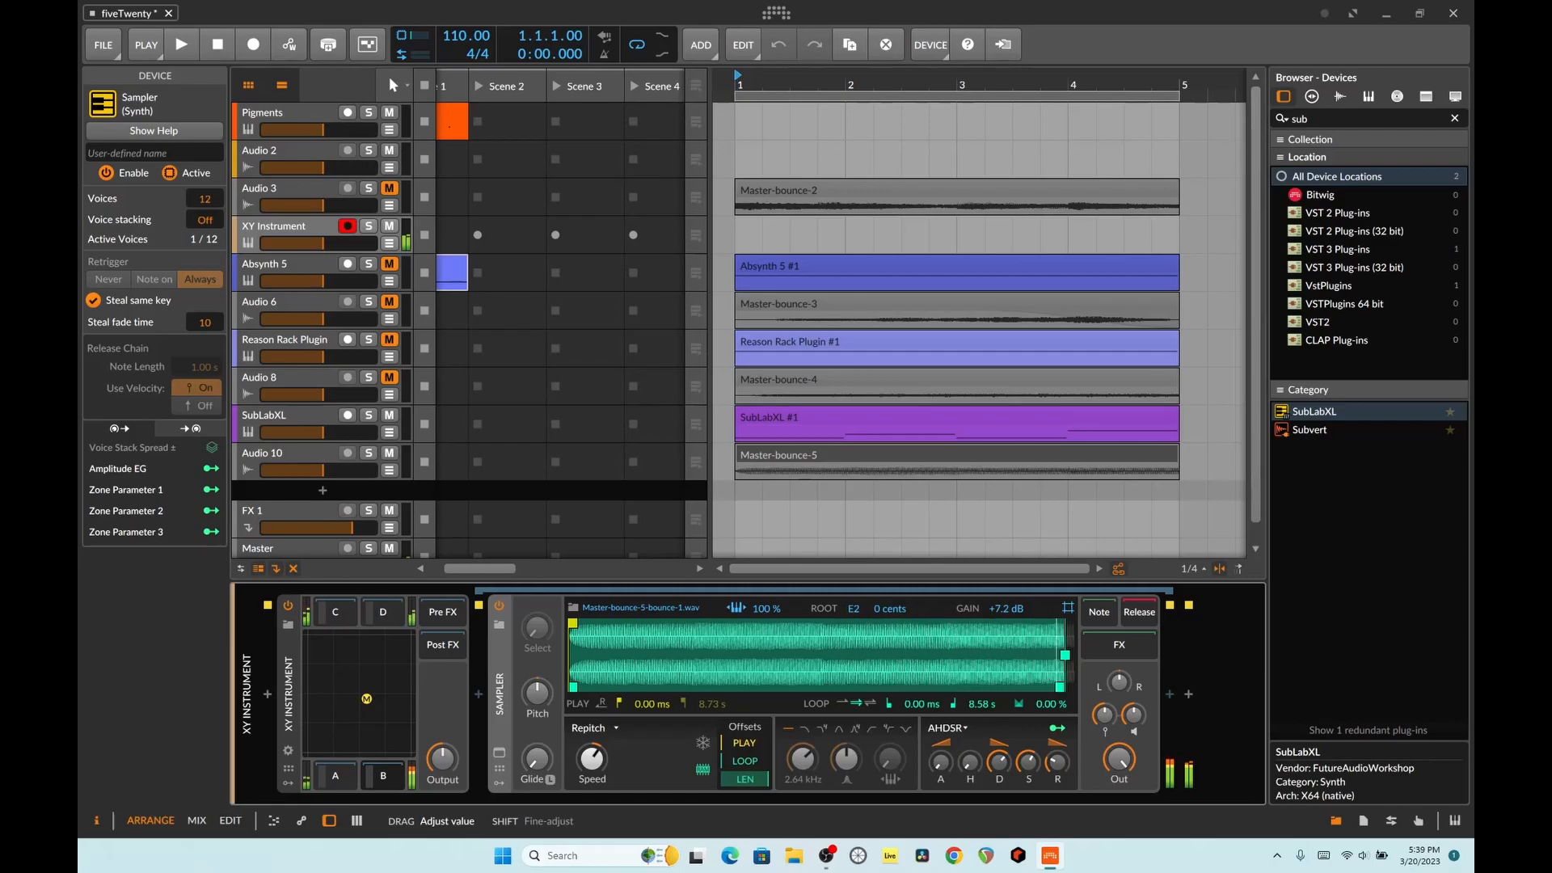
left_click_drag(854, 607, 853, 602)
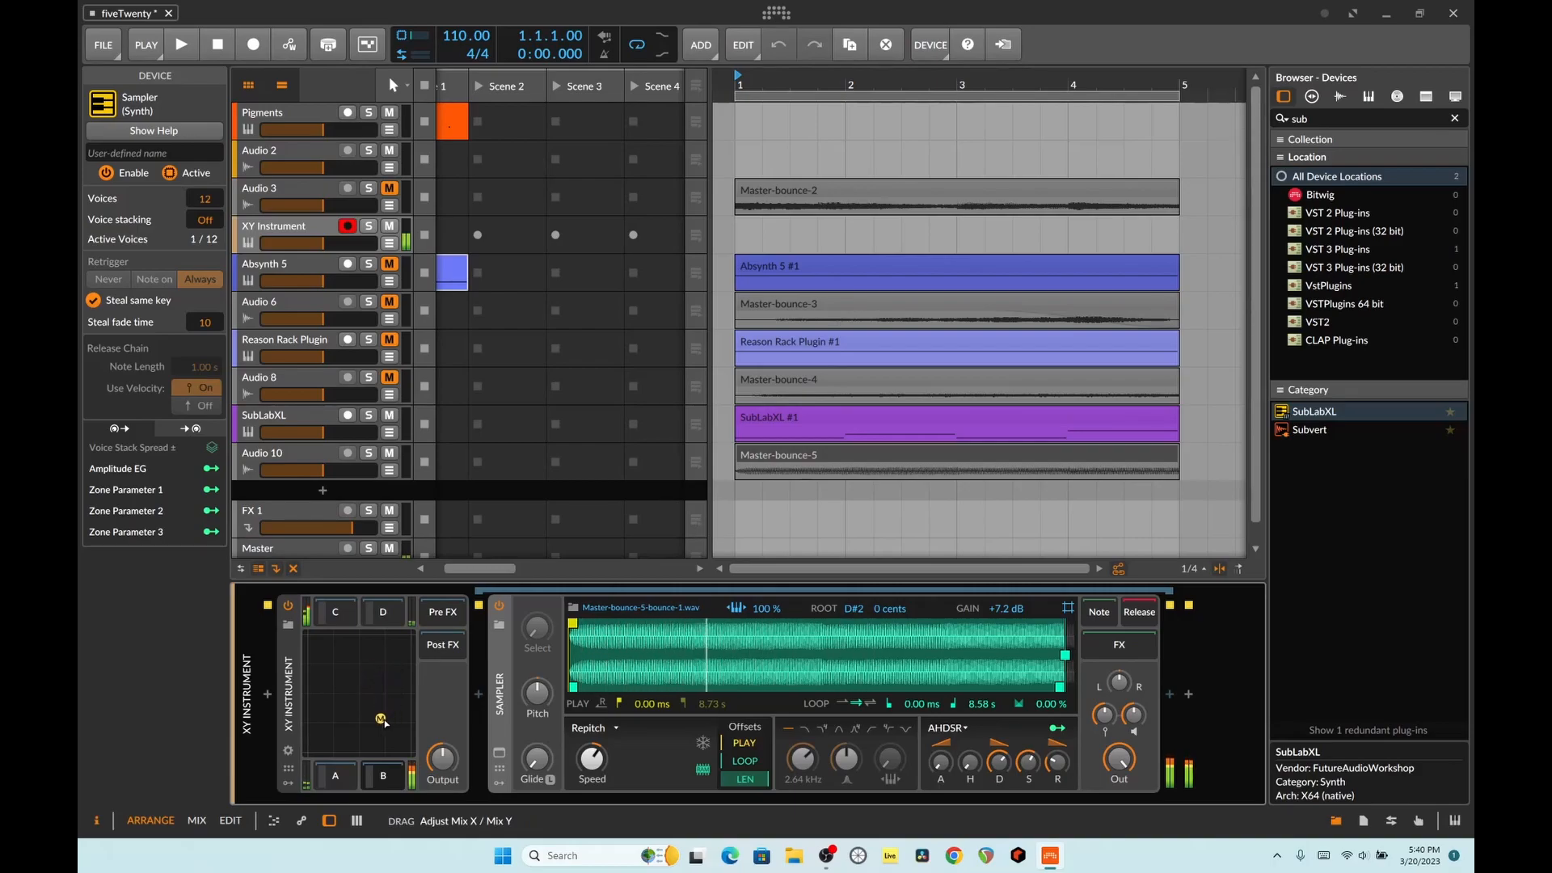
Move the mix point along the lower pad and up to layer D's corner, and bring it back near the centre.
left_click_drag(366, 726, 354, 731)
left_click_drag(354, 742, 412, 666)
left_click_drag(396, 650, 397, 652)
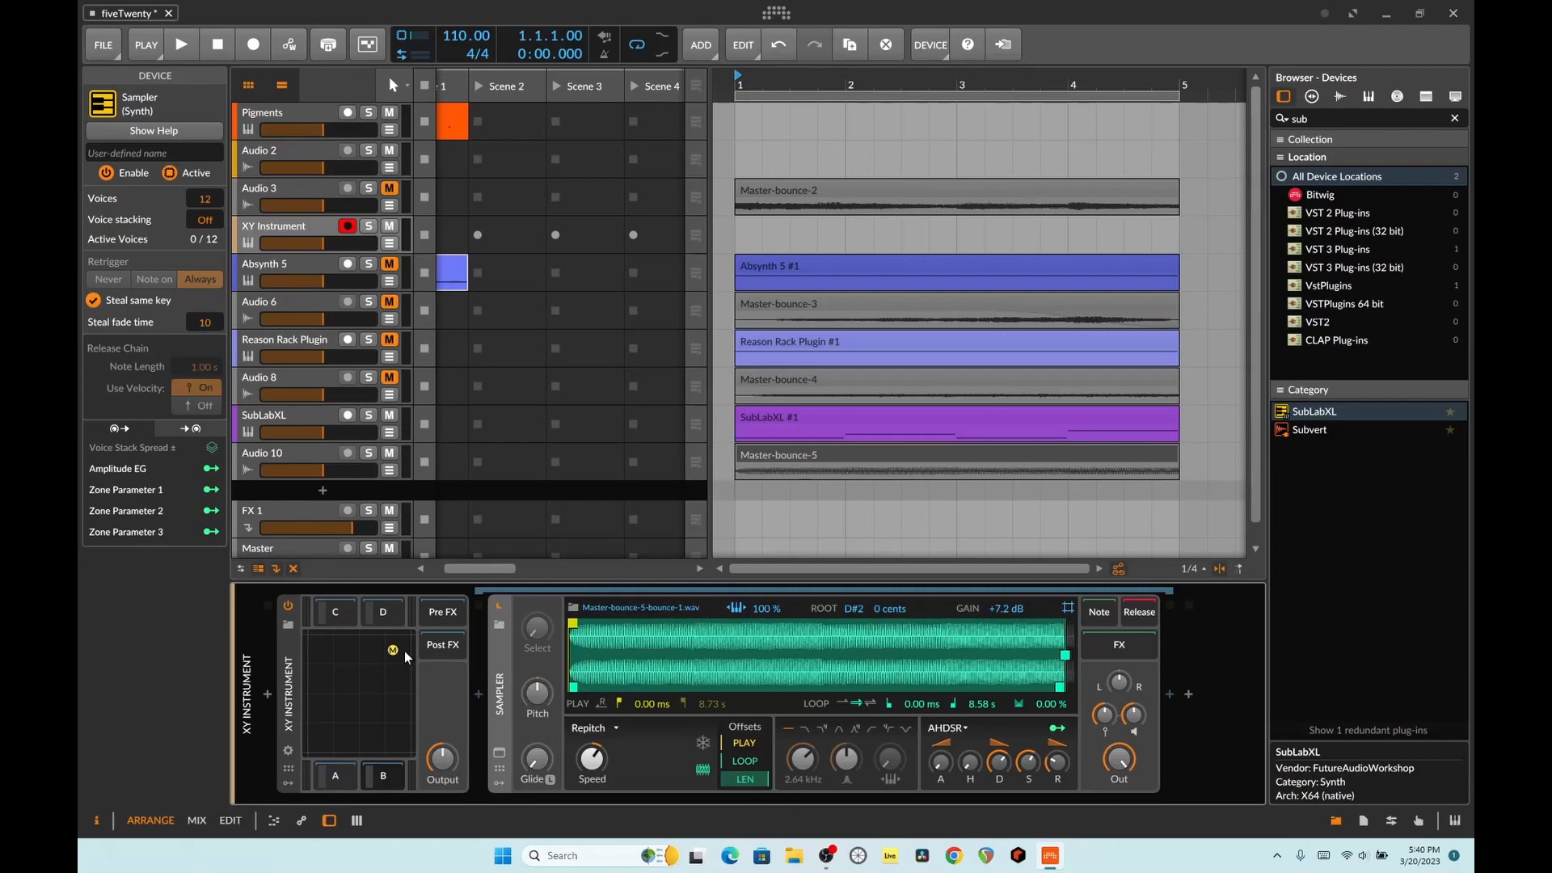
left_click_drag(394, 651, 350, 693)
Add a Random modulator to the XY Instrument.
left_click(317, 692)
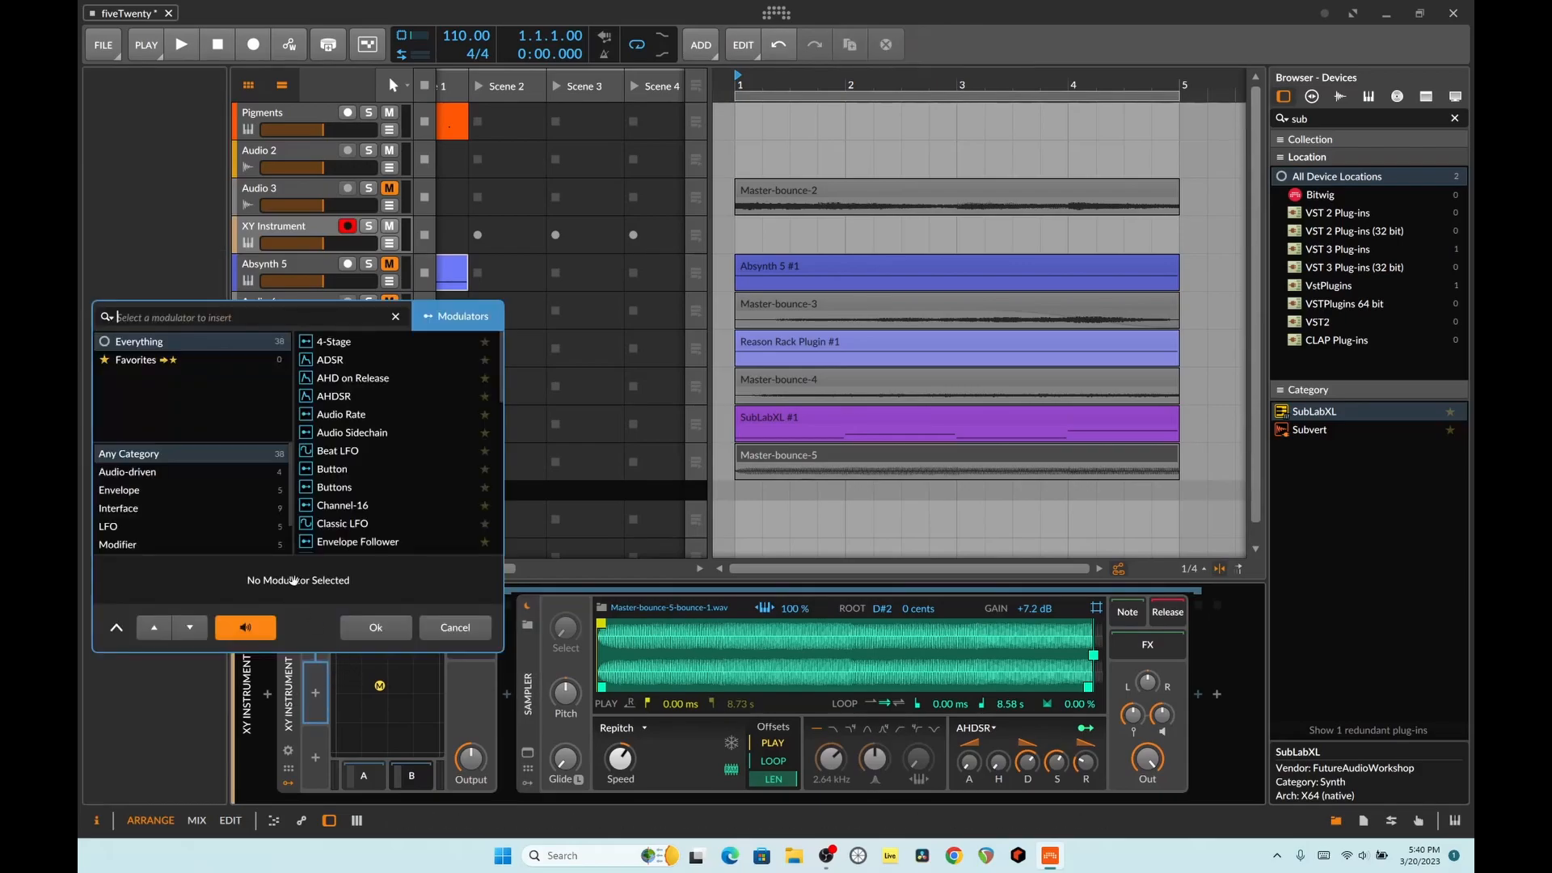
scroll(367, 475, "down", 7)
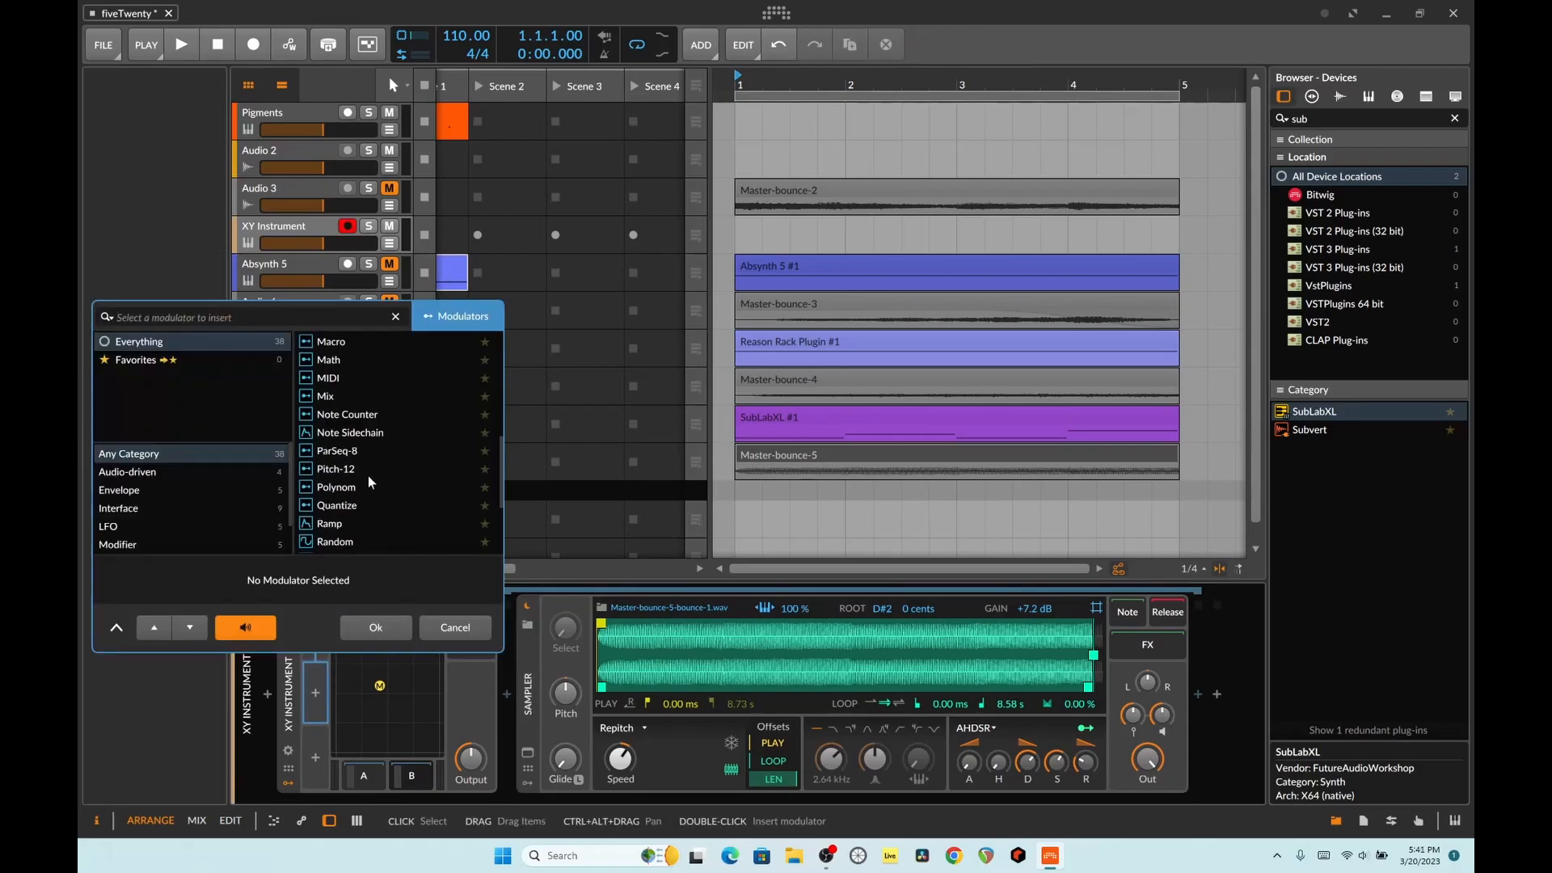
scroll(362, 429, "up", 3)
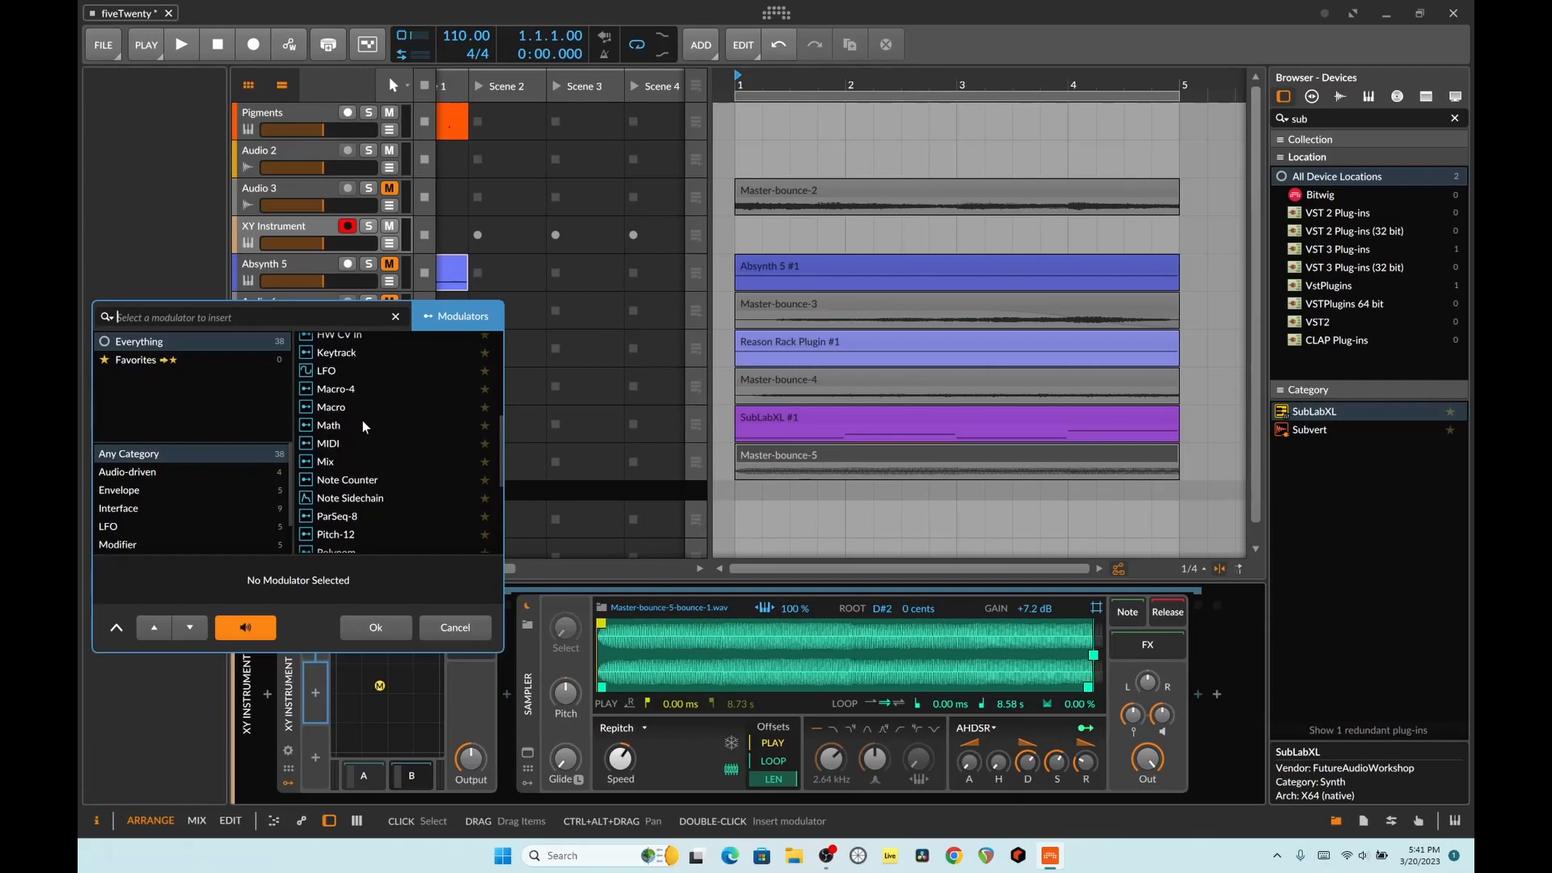
scroll(380, 437, "down", 5)
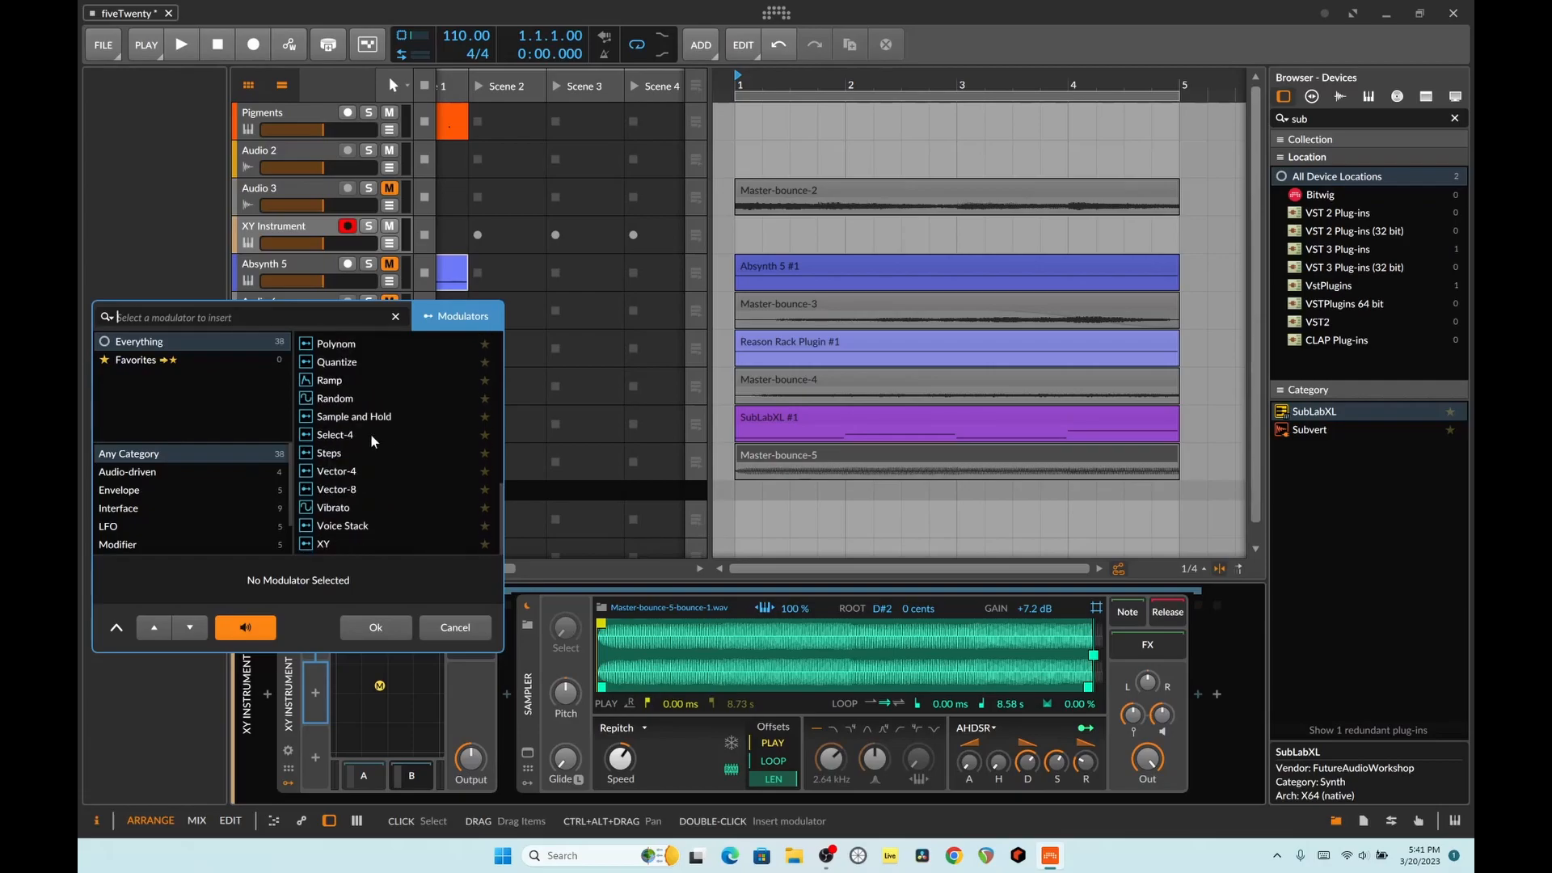
scroll(366, 467, "up", 3)
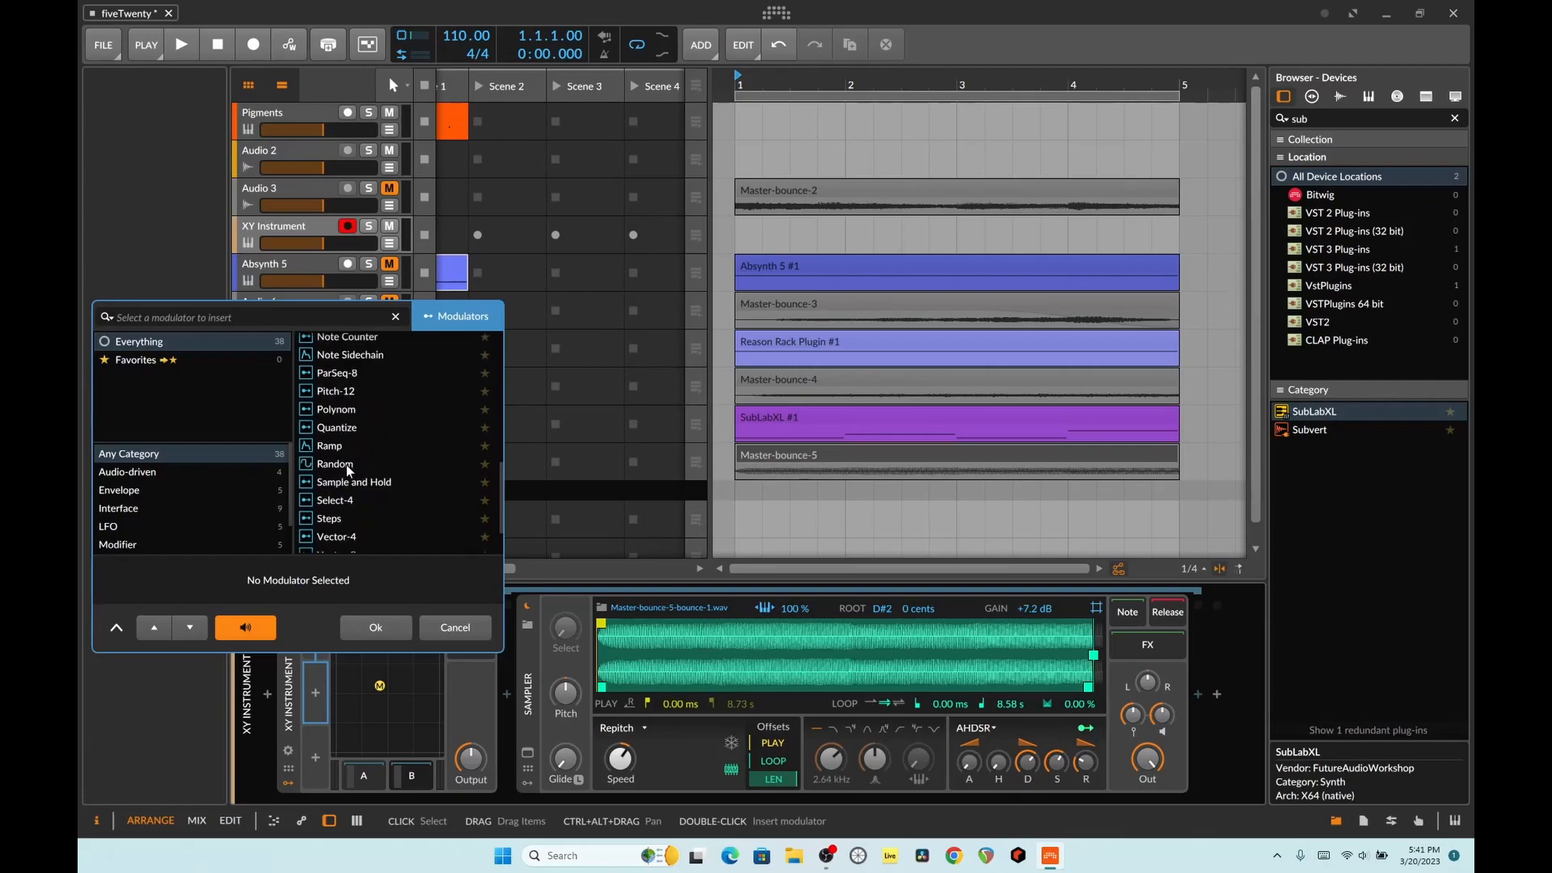
double_click(366, 460)
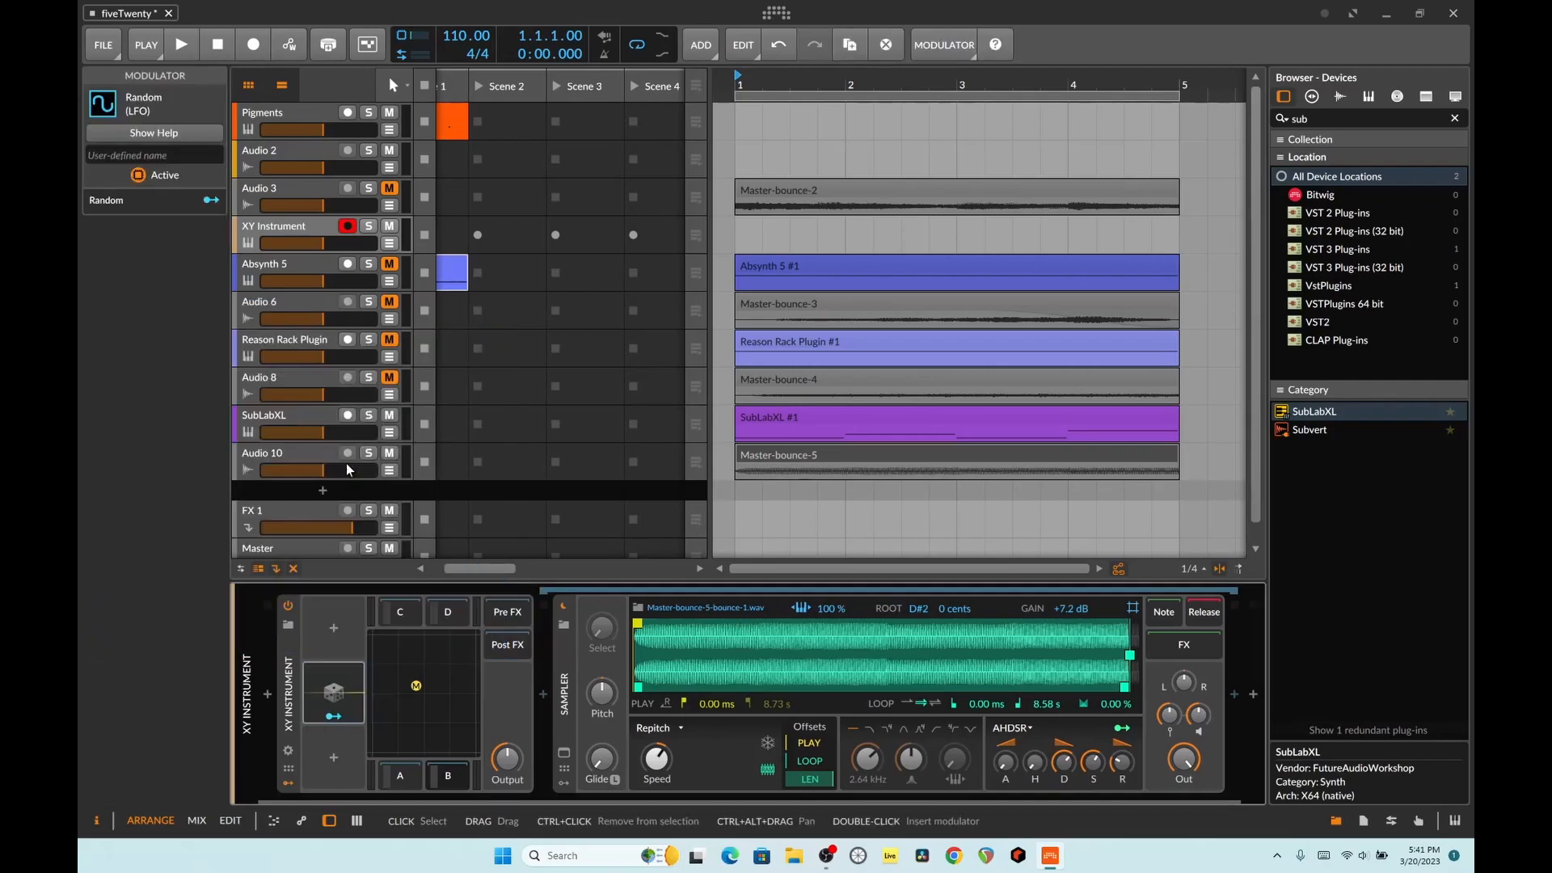
Reveal the XY Instrument's X and Y mix controls and map the Random modulator to X with an amount of 0.896.
left_click(343, 718)
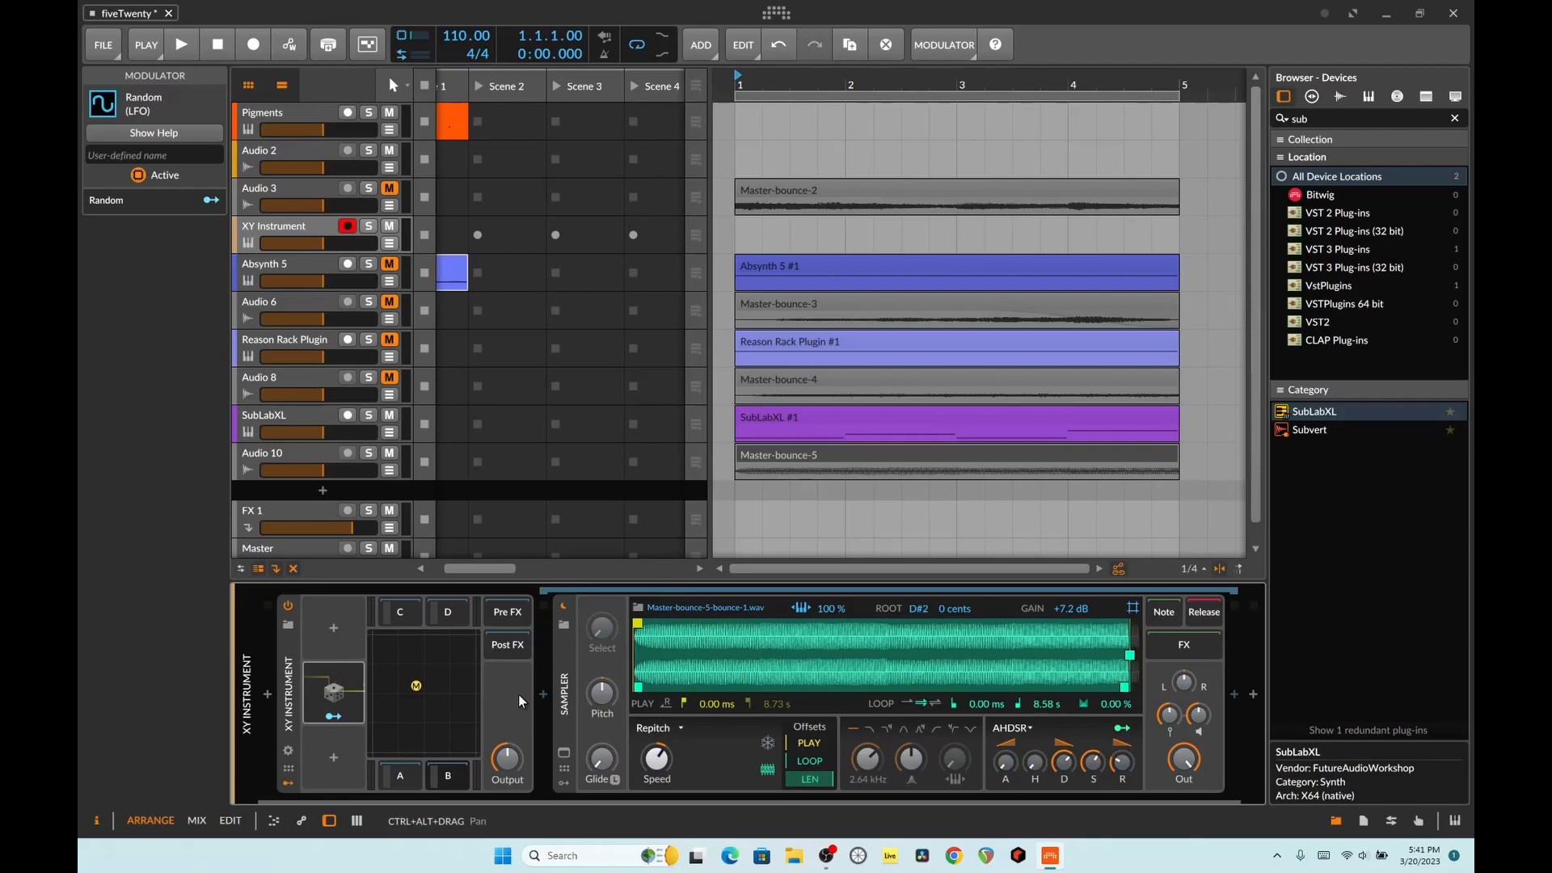
left_click(417, 686)
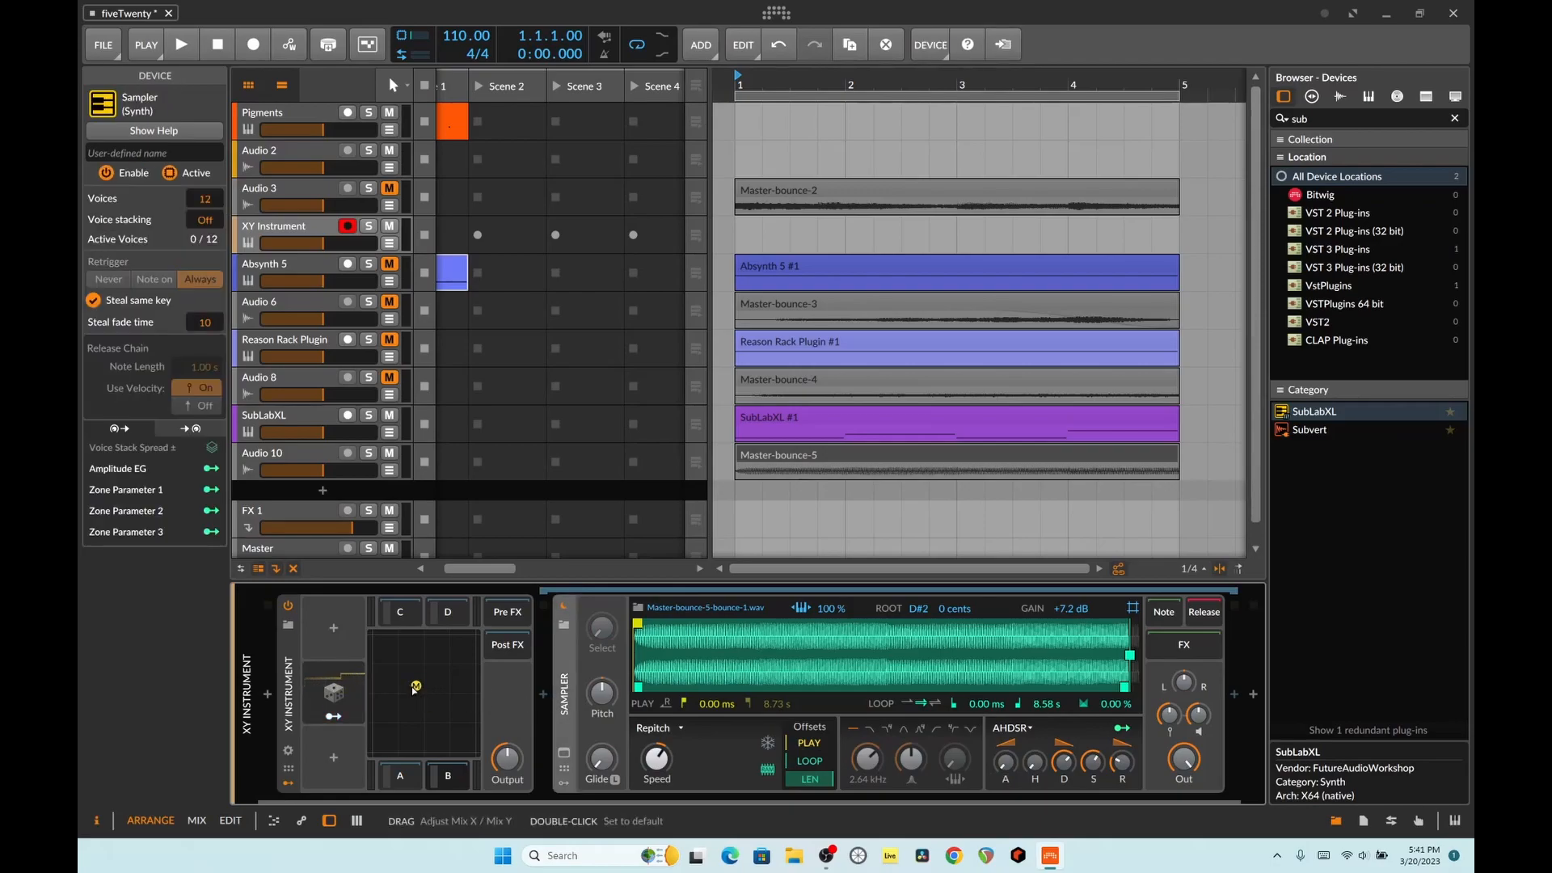
left_click(288, 751)
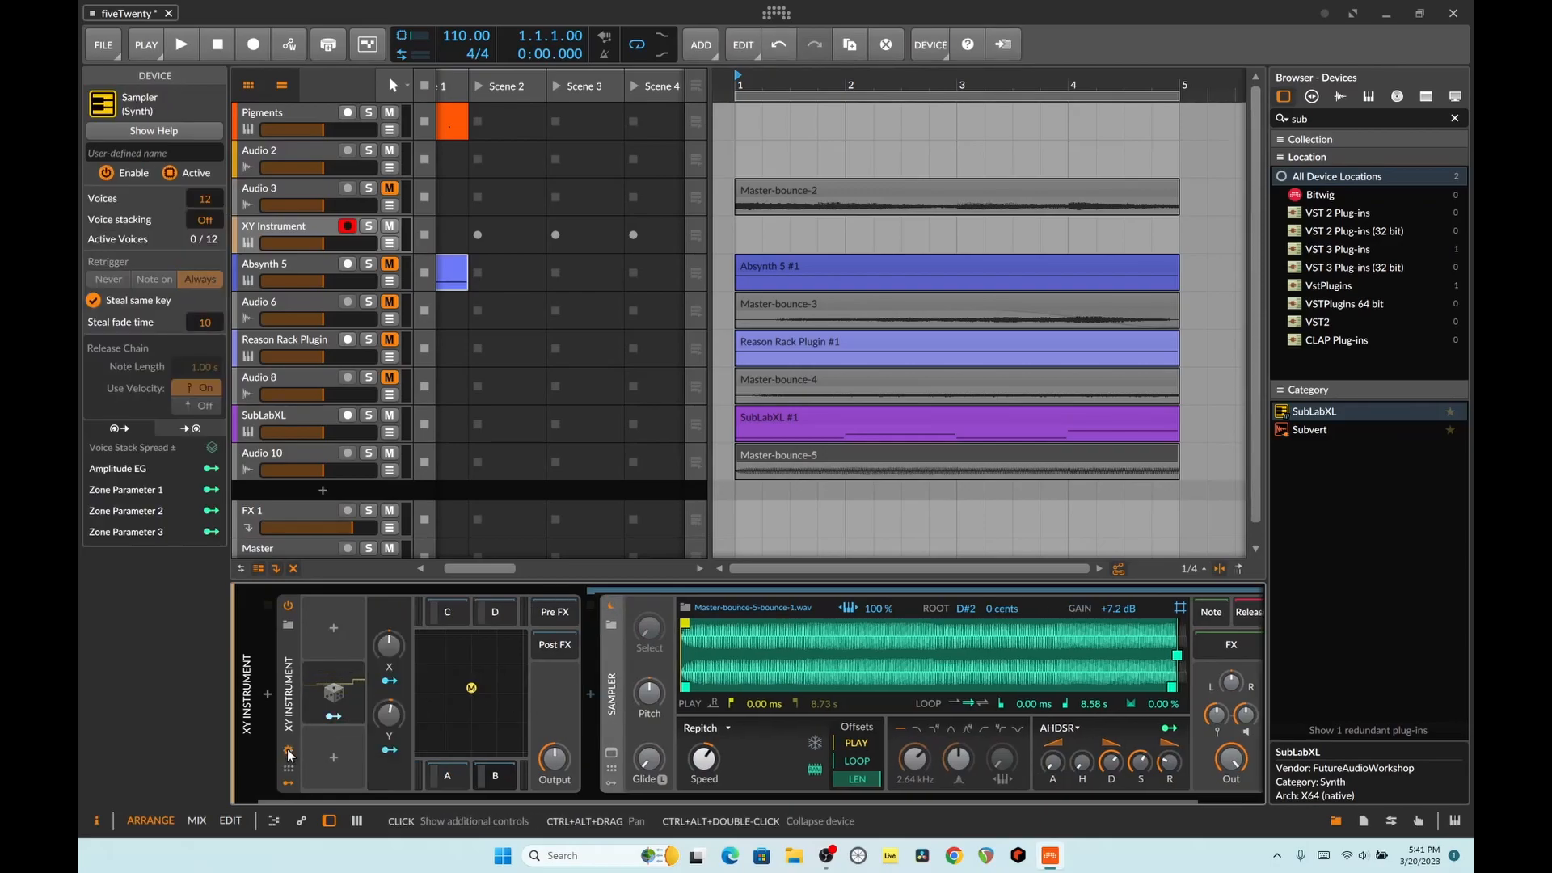
left_click(334, 716)
left_click_drag(388, 644, 389, 623)
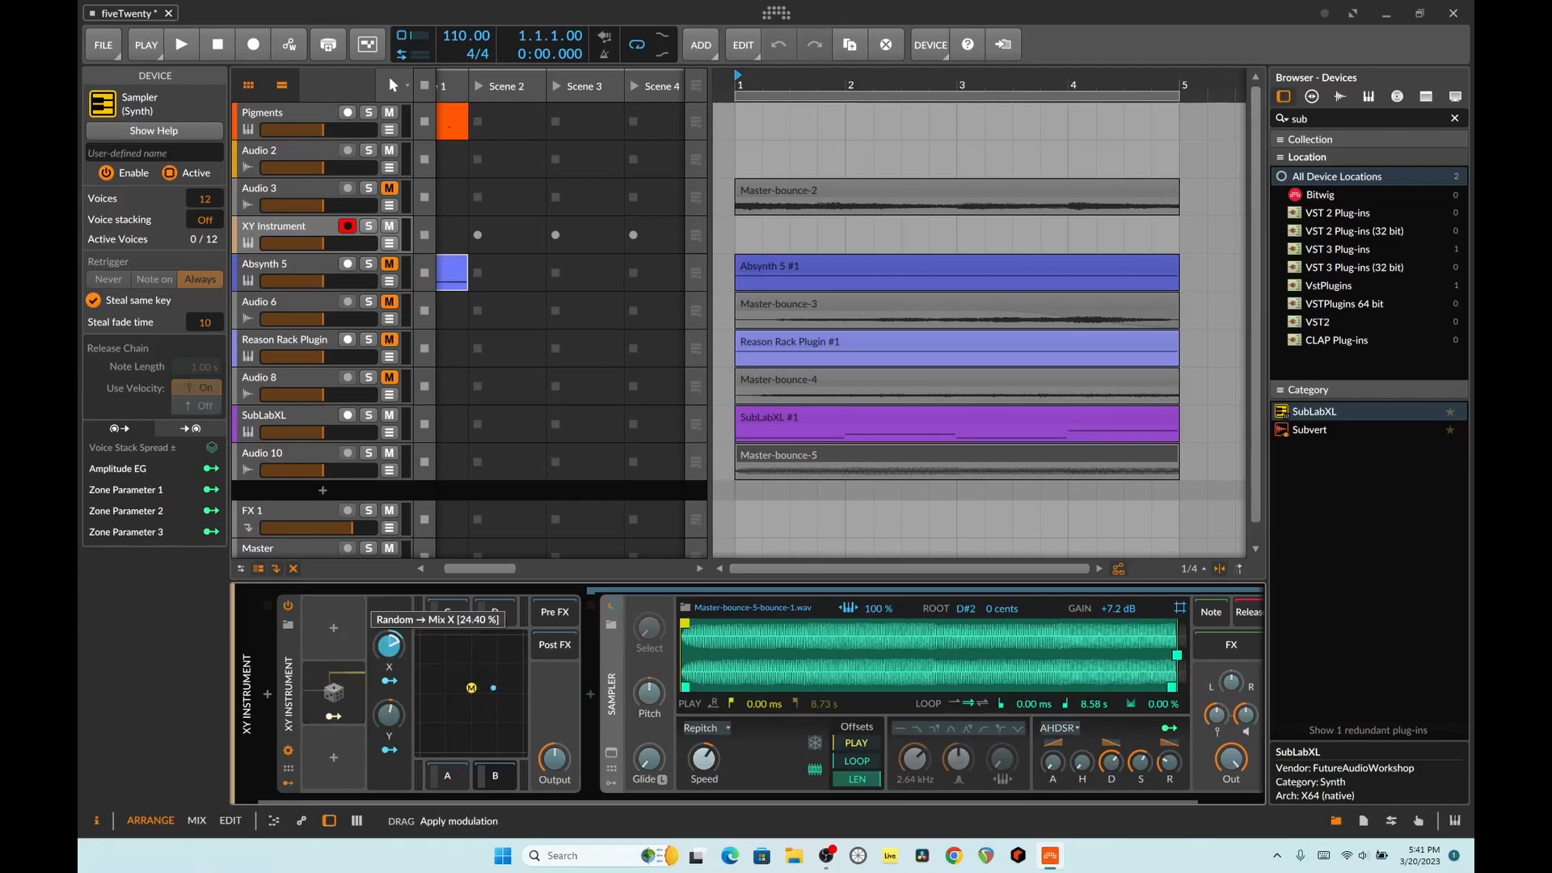
Add a second Random modulator to the XY Instrument and map it to the mix's Y control at 1.000.
left_click(331, 697)
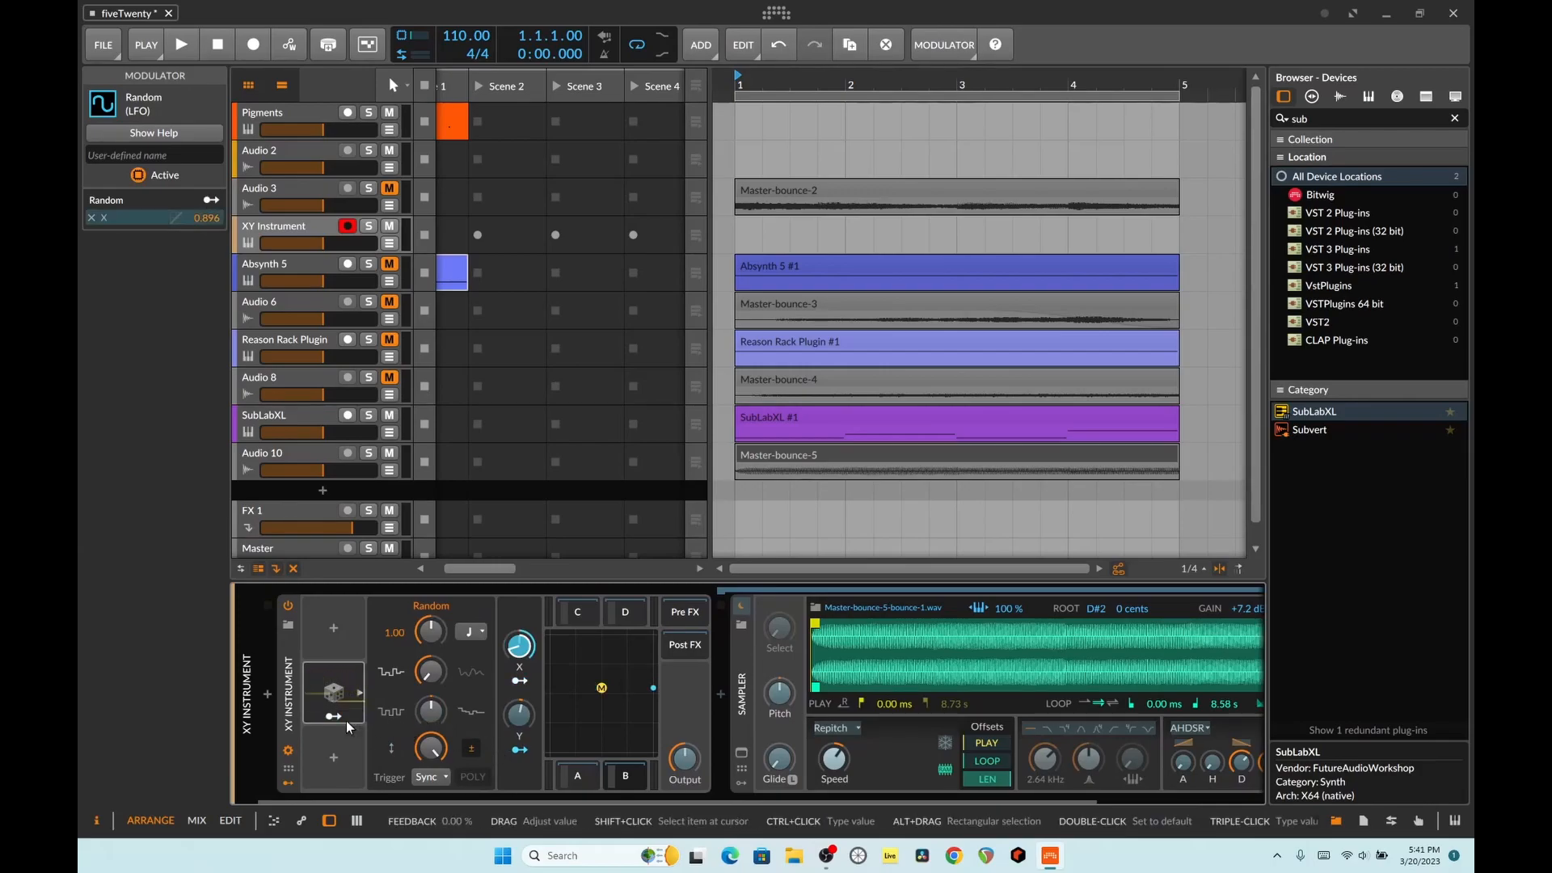
left_click(332, 760)
type("rand")
double_click(327, 405)
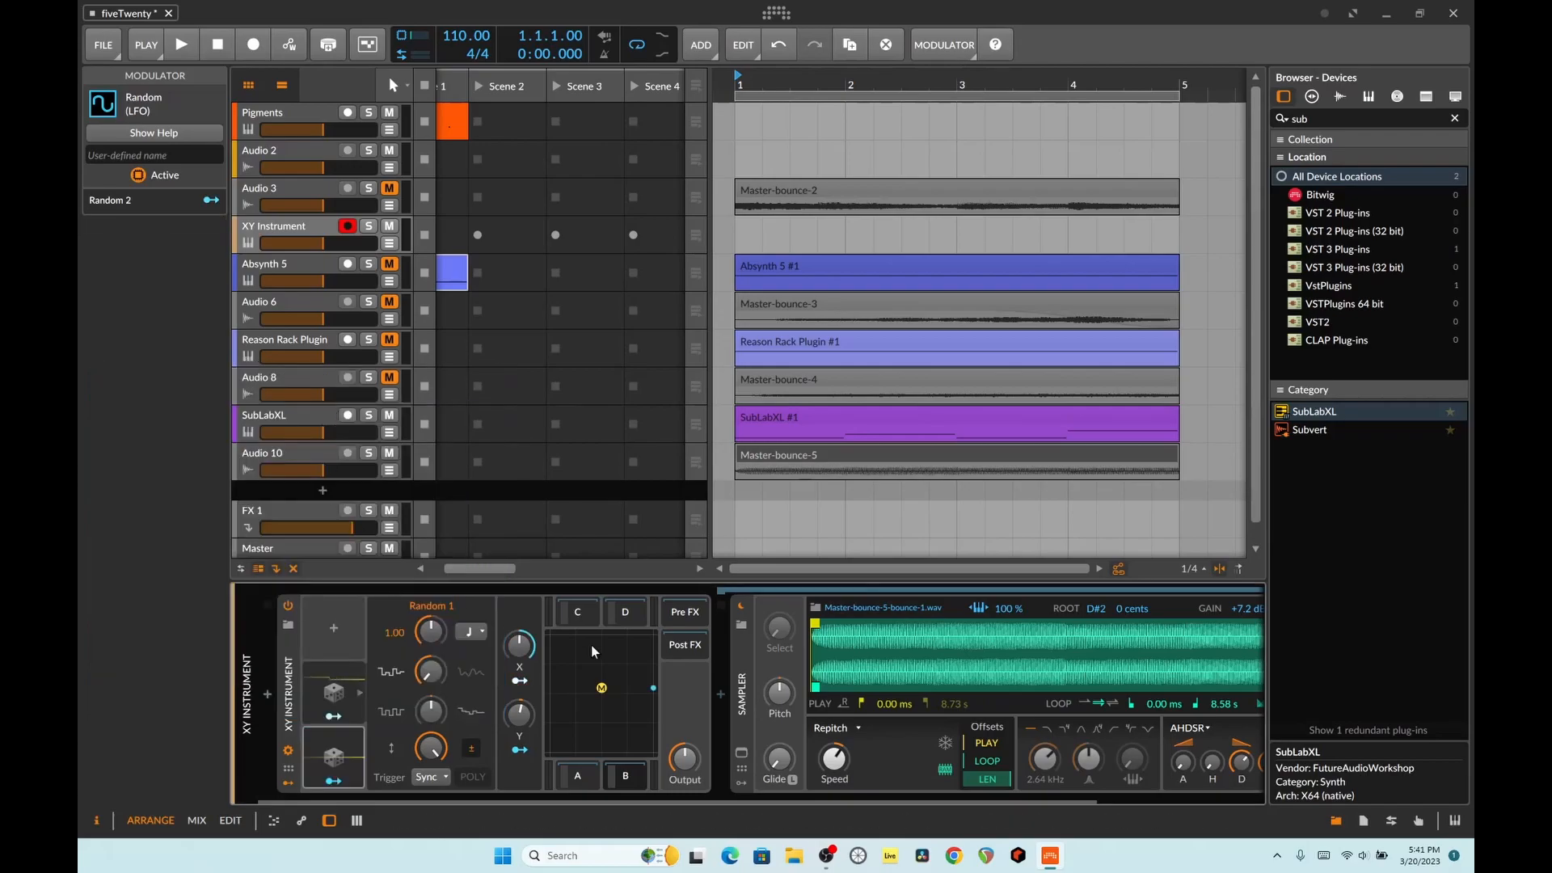
left_click(334, 780)
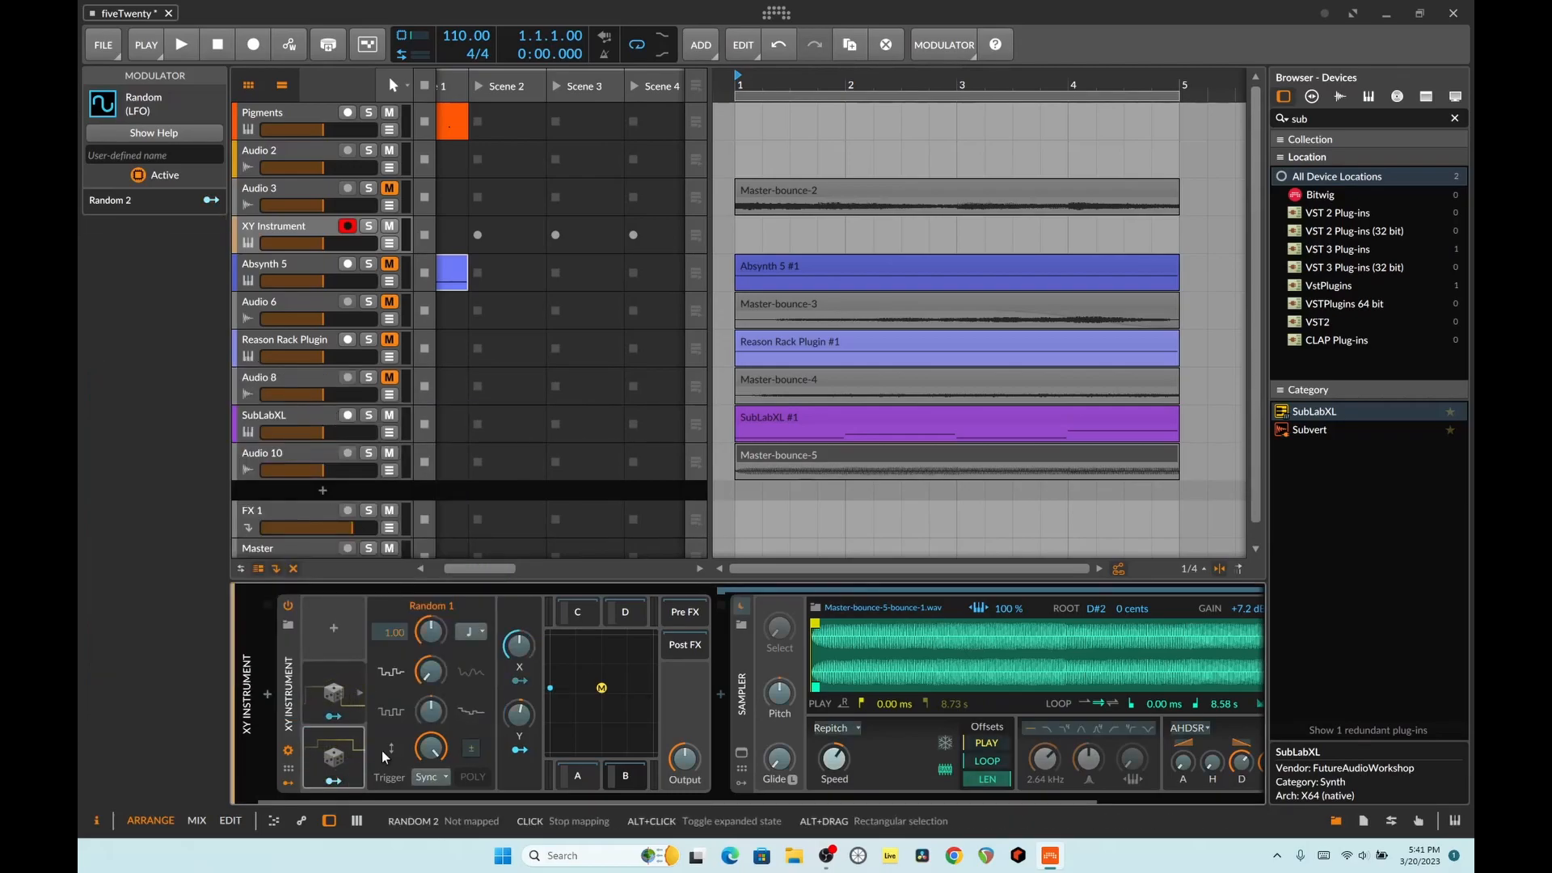
mouse_move(520, 714)
left_mouse_down()
mouse_move(520, 662)
mouse_move(519, 696)
left_mouse_up()
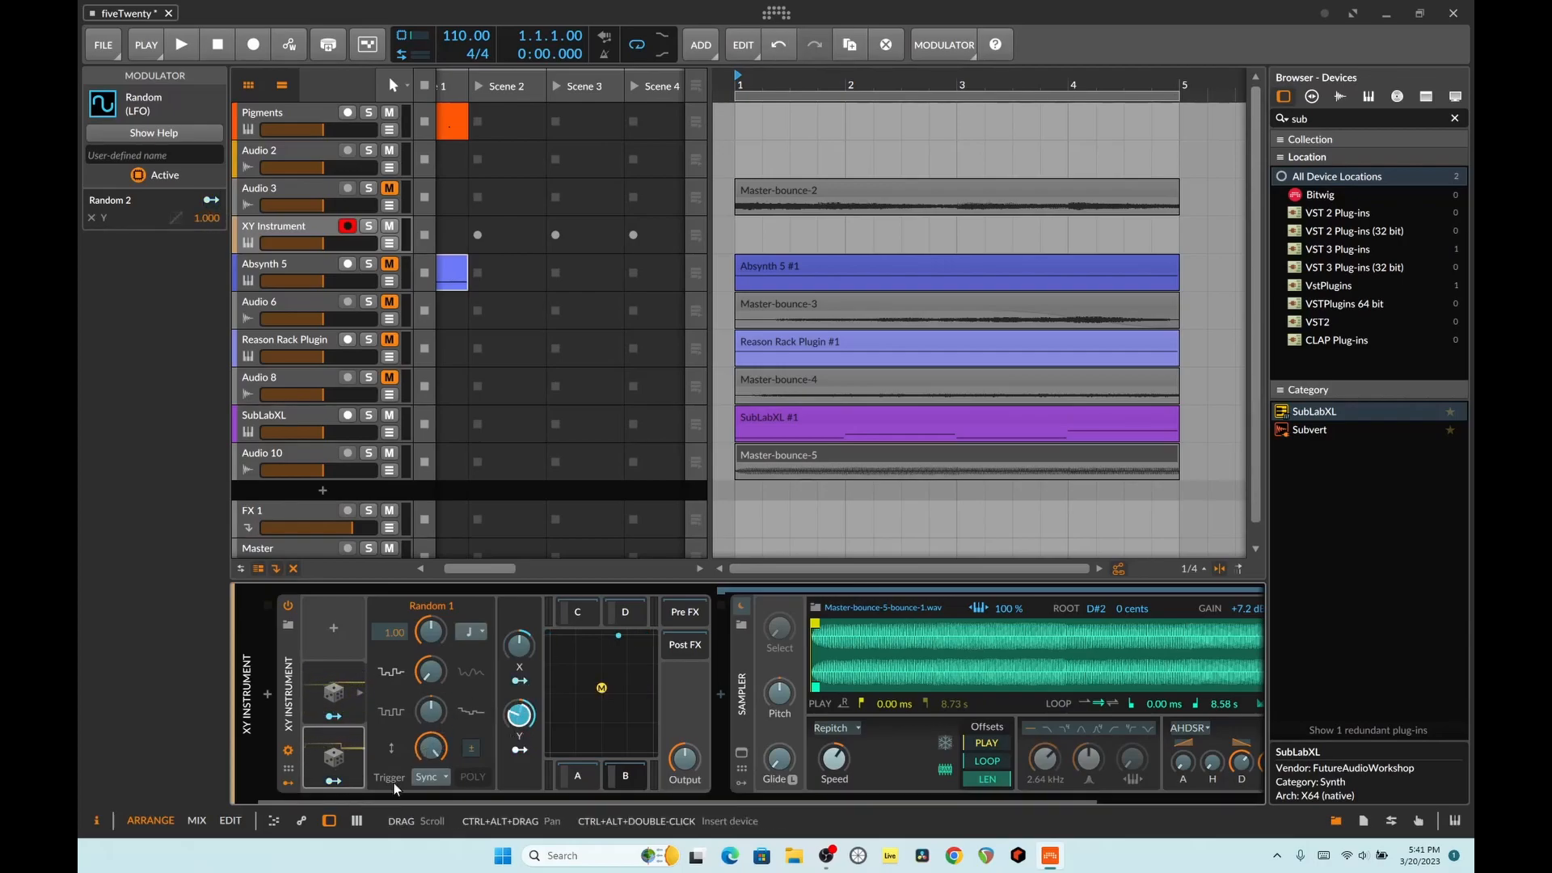
Map Random 2 onto Random 1's bipolar switch (-0.04), feedback (0.512), smooth (0.552), rate (+8.017) and mode (0.000).
left_click(472, 748)
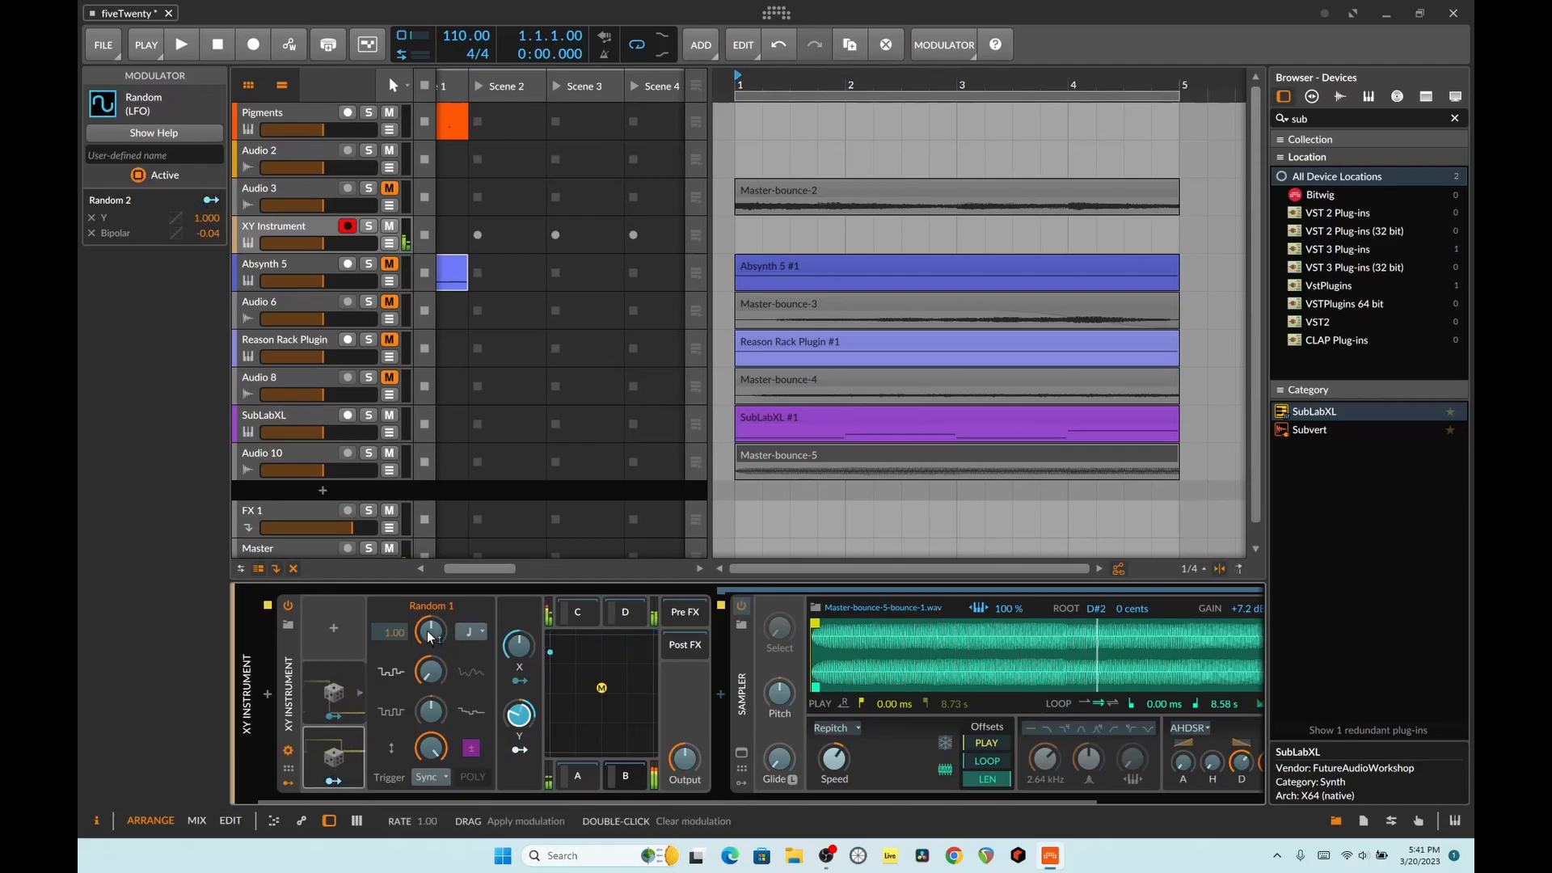
left_click_drag(429, 671, 430, 786)
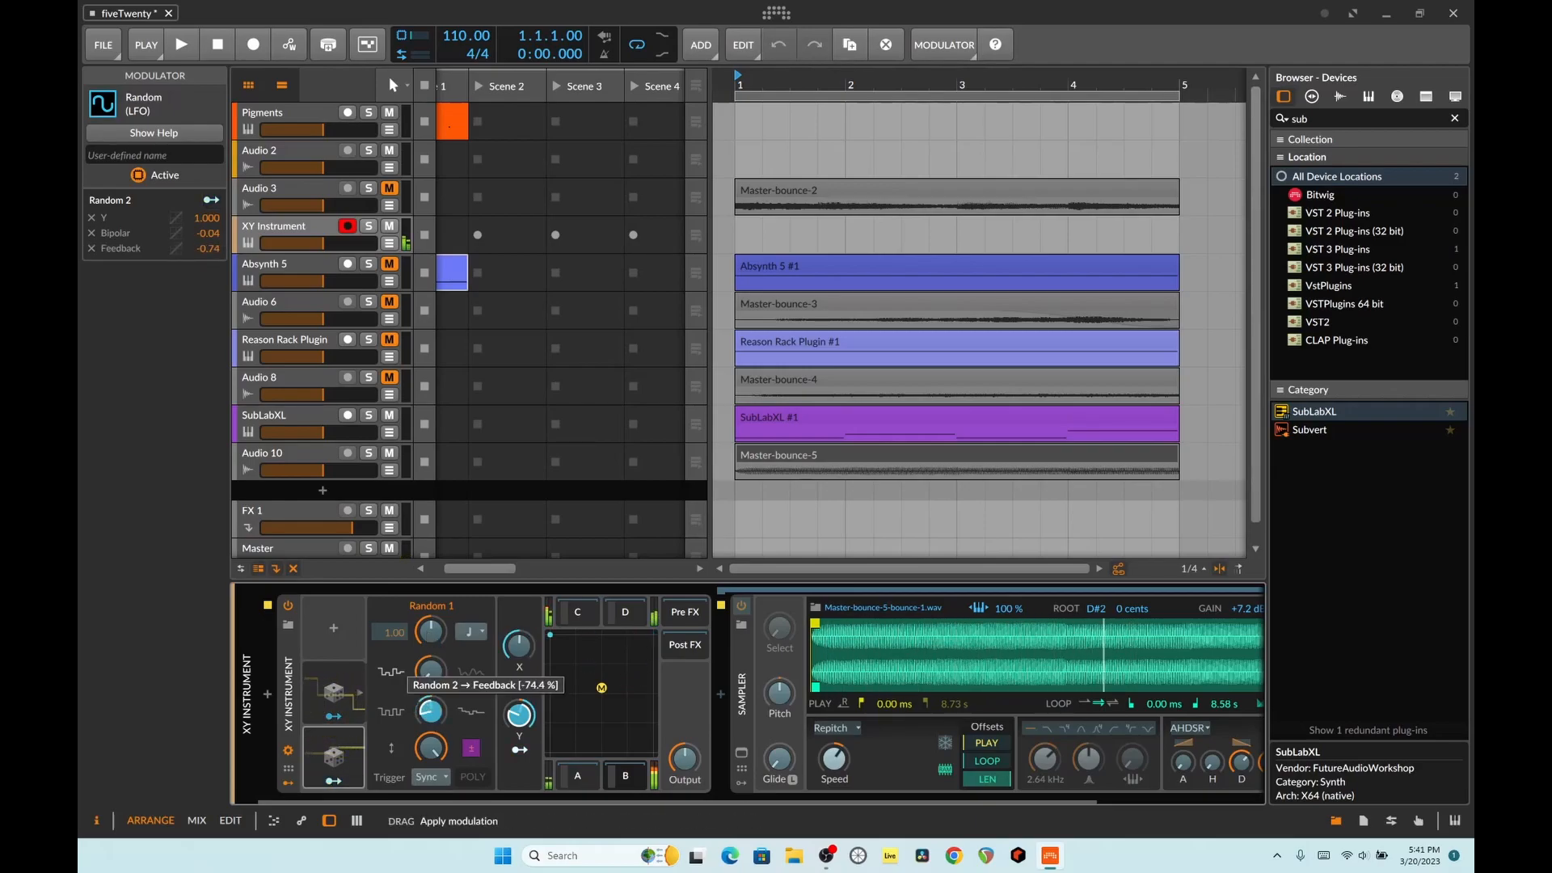
left_click_drag(433, 682, 433, 559)
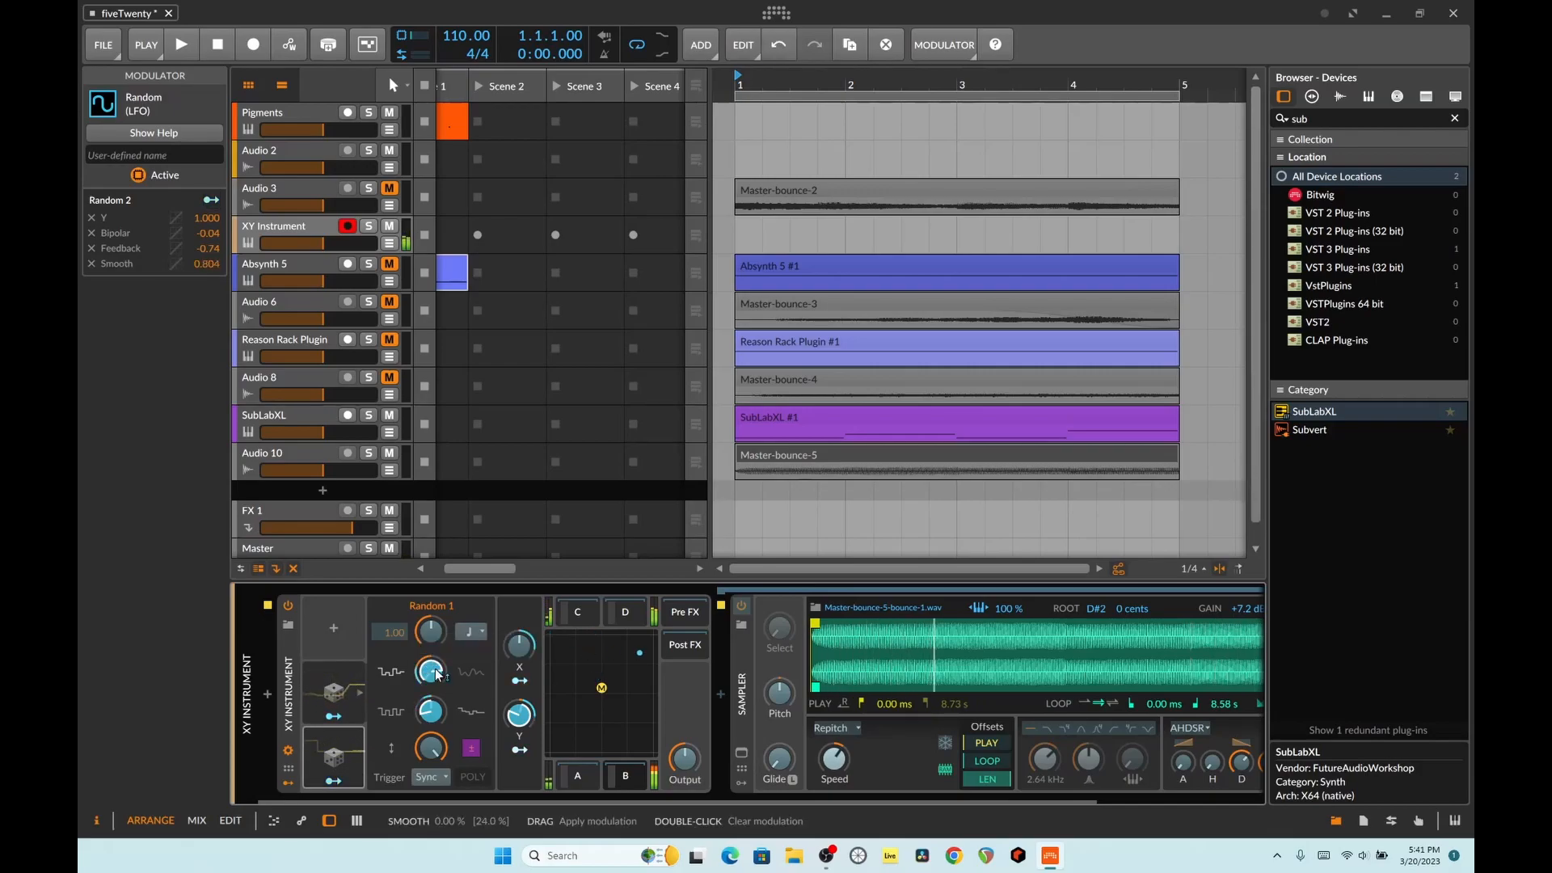
left_click_drag(437, 674, 434, 635)
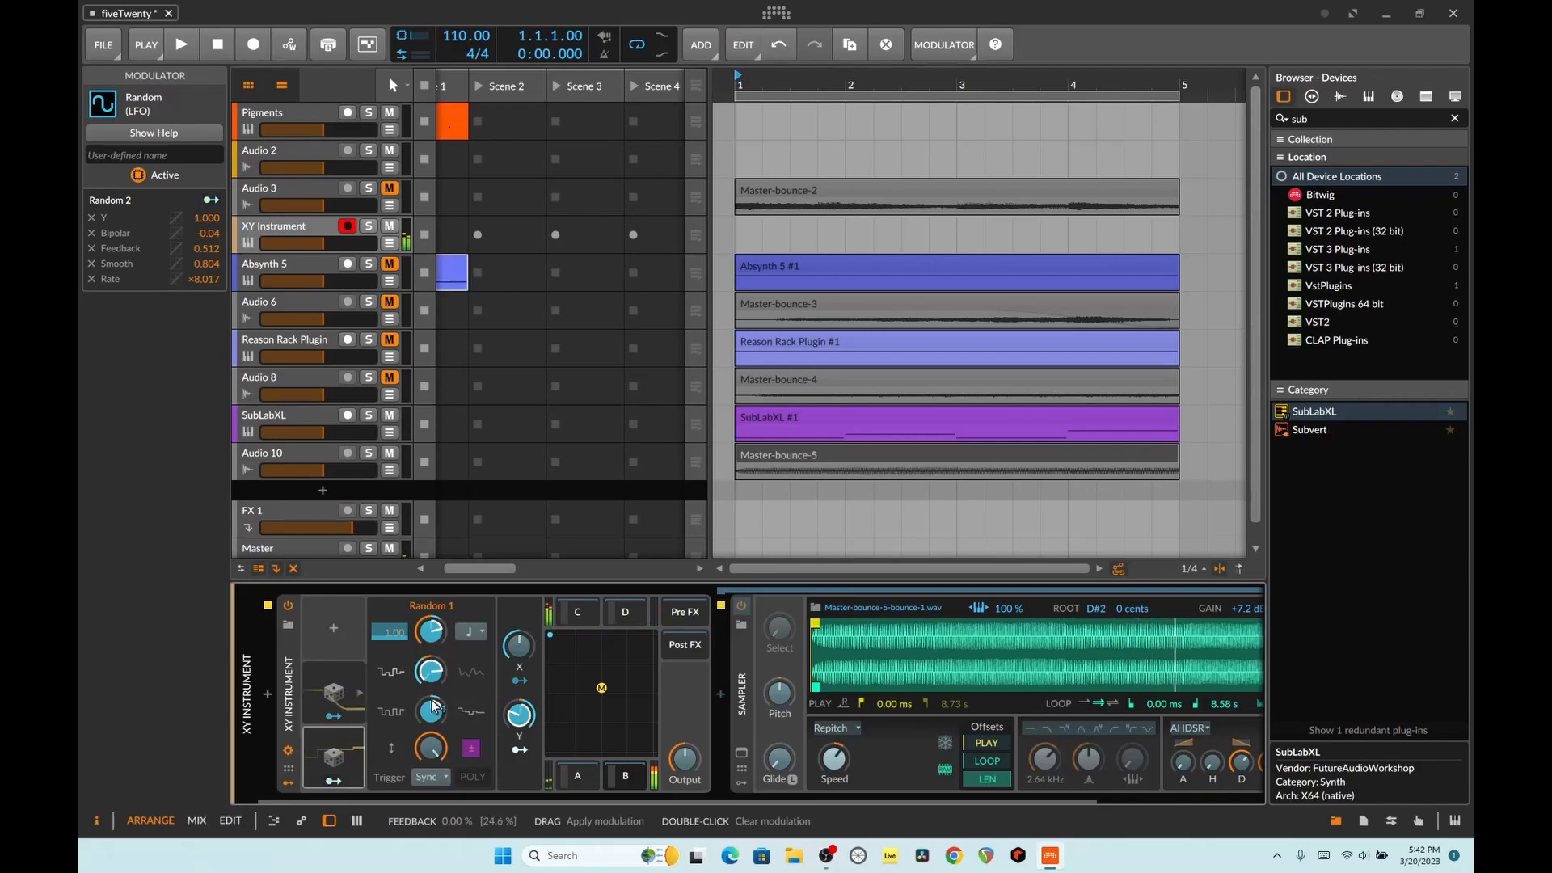
mouse_move(431, 670)
left_mouse_down()
mouse_move(431, 651)
mouse_move(431, 683)
left_mouse_up()
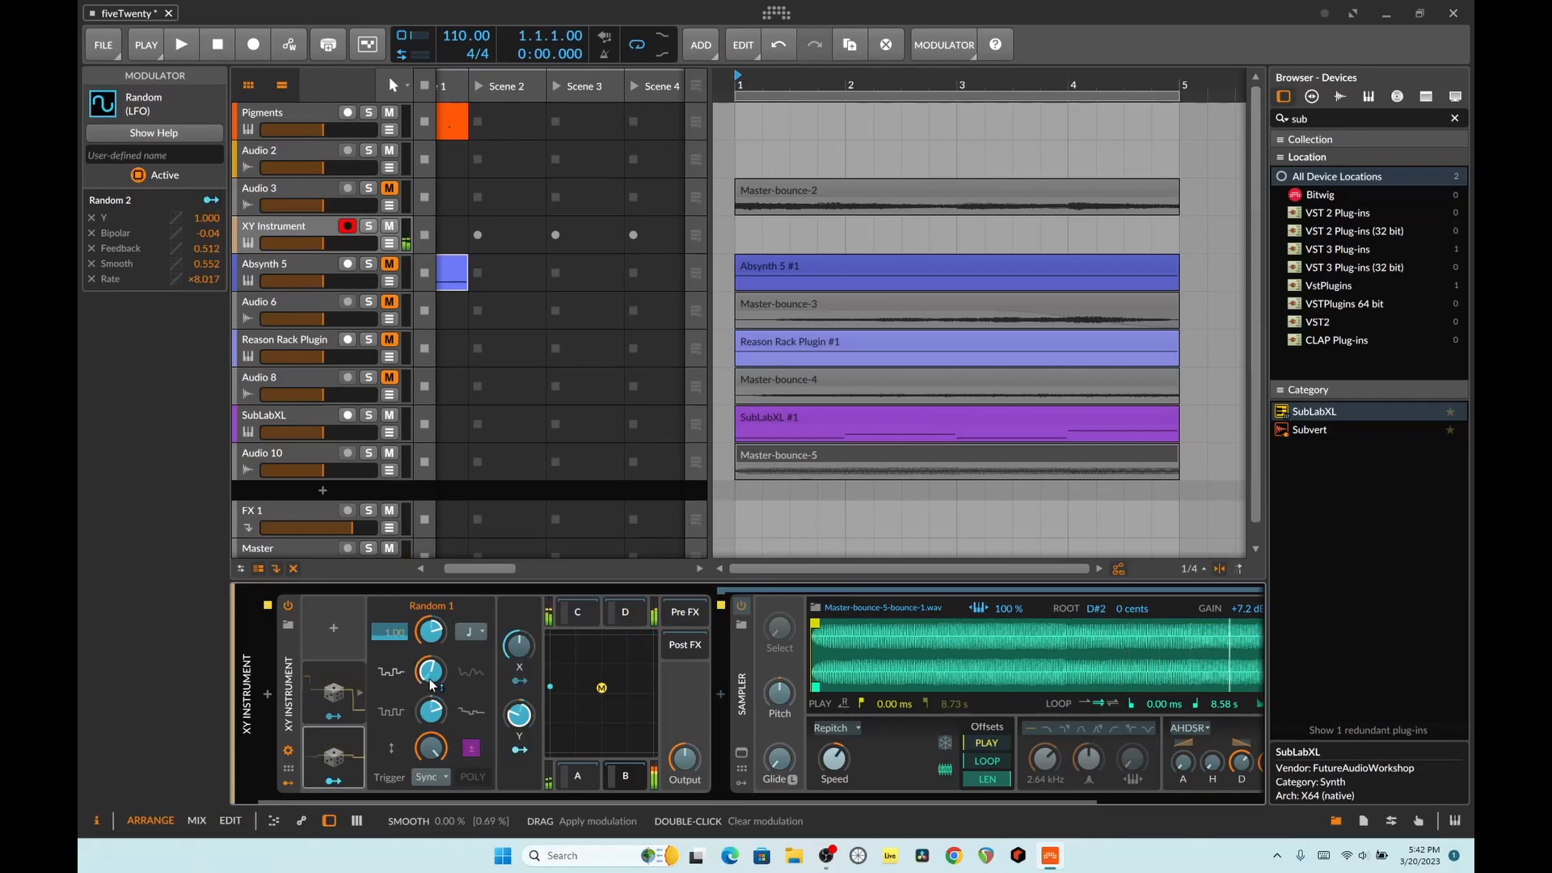
left_click(435, 774)
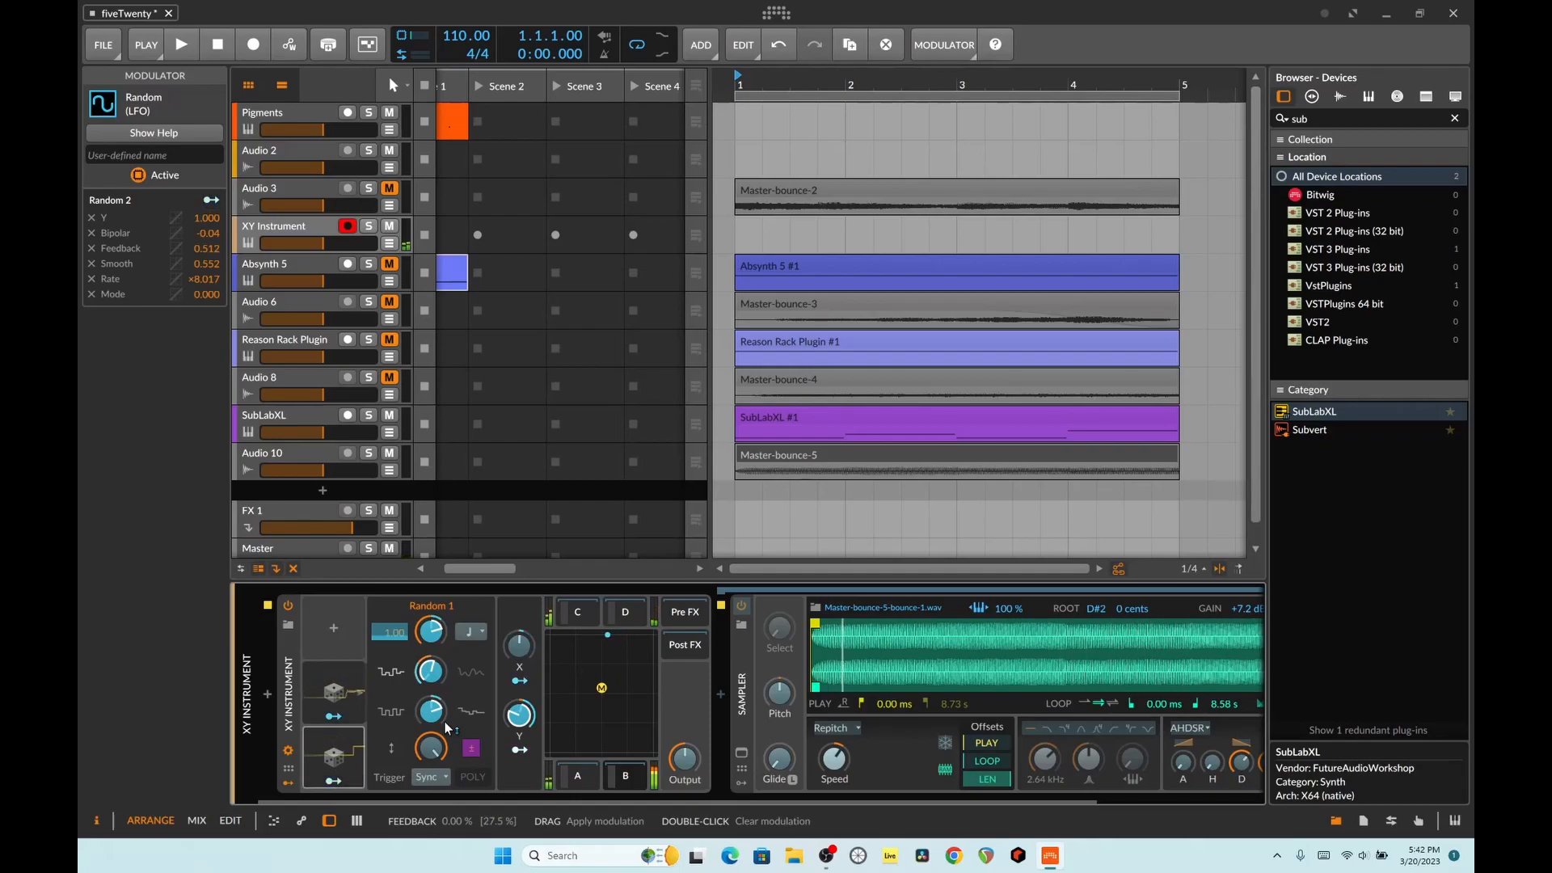
Set Random 2's own smooth to 79.2% and rate to 5.65, and raise its feedback to maximum.
left_click(330, 700)
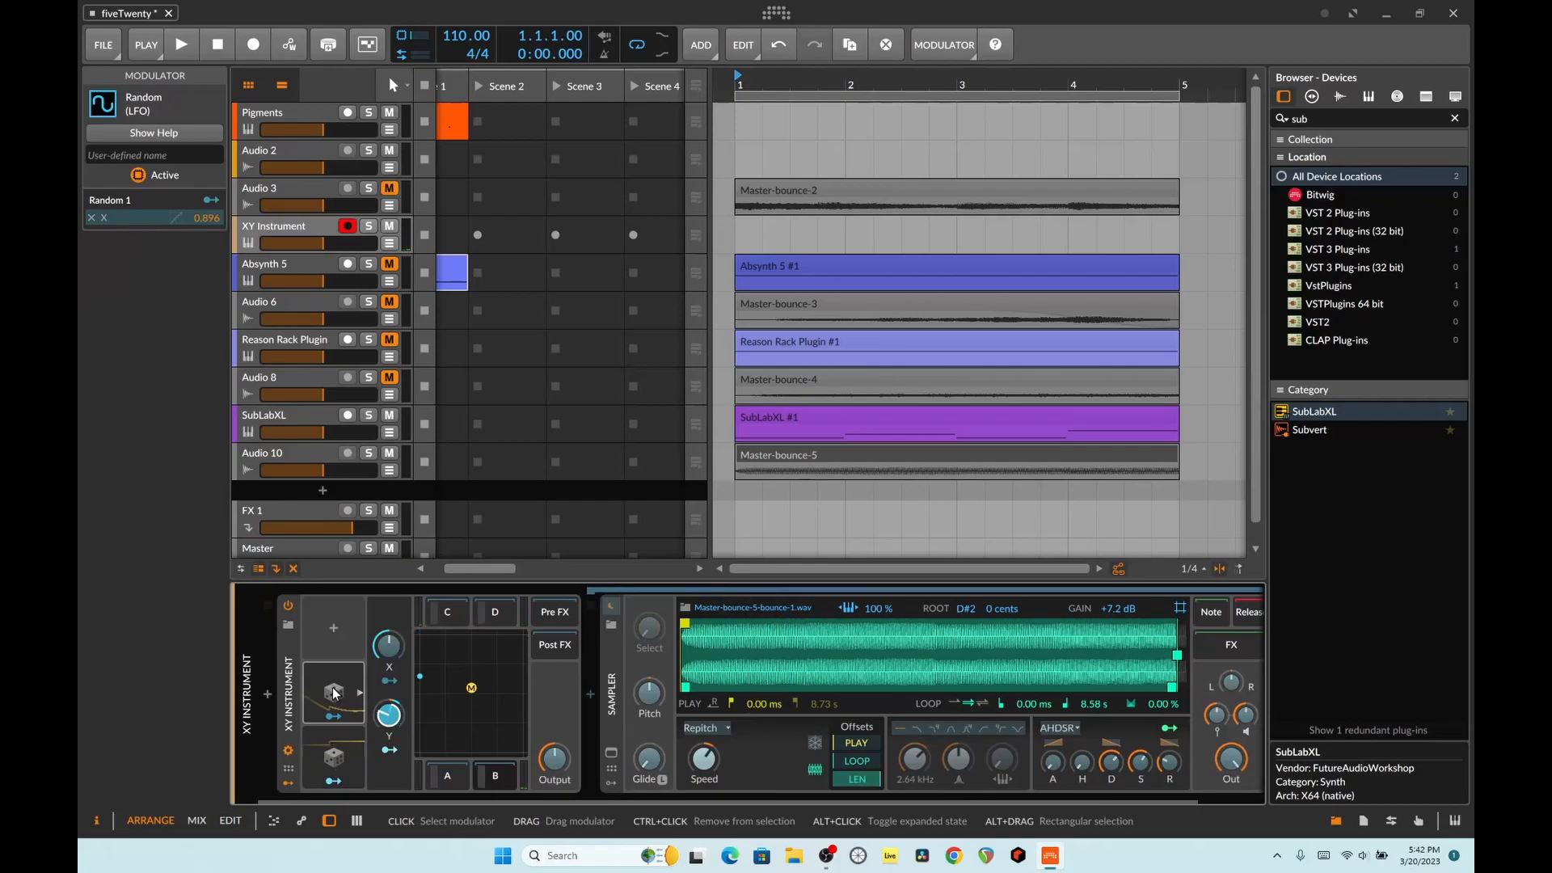
left_click(333, 756)
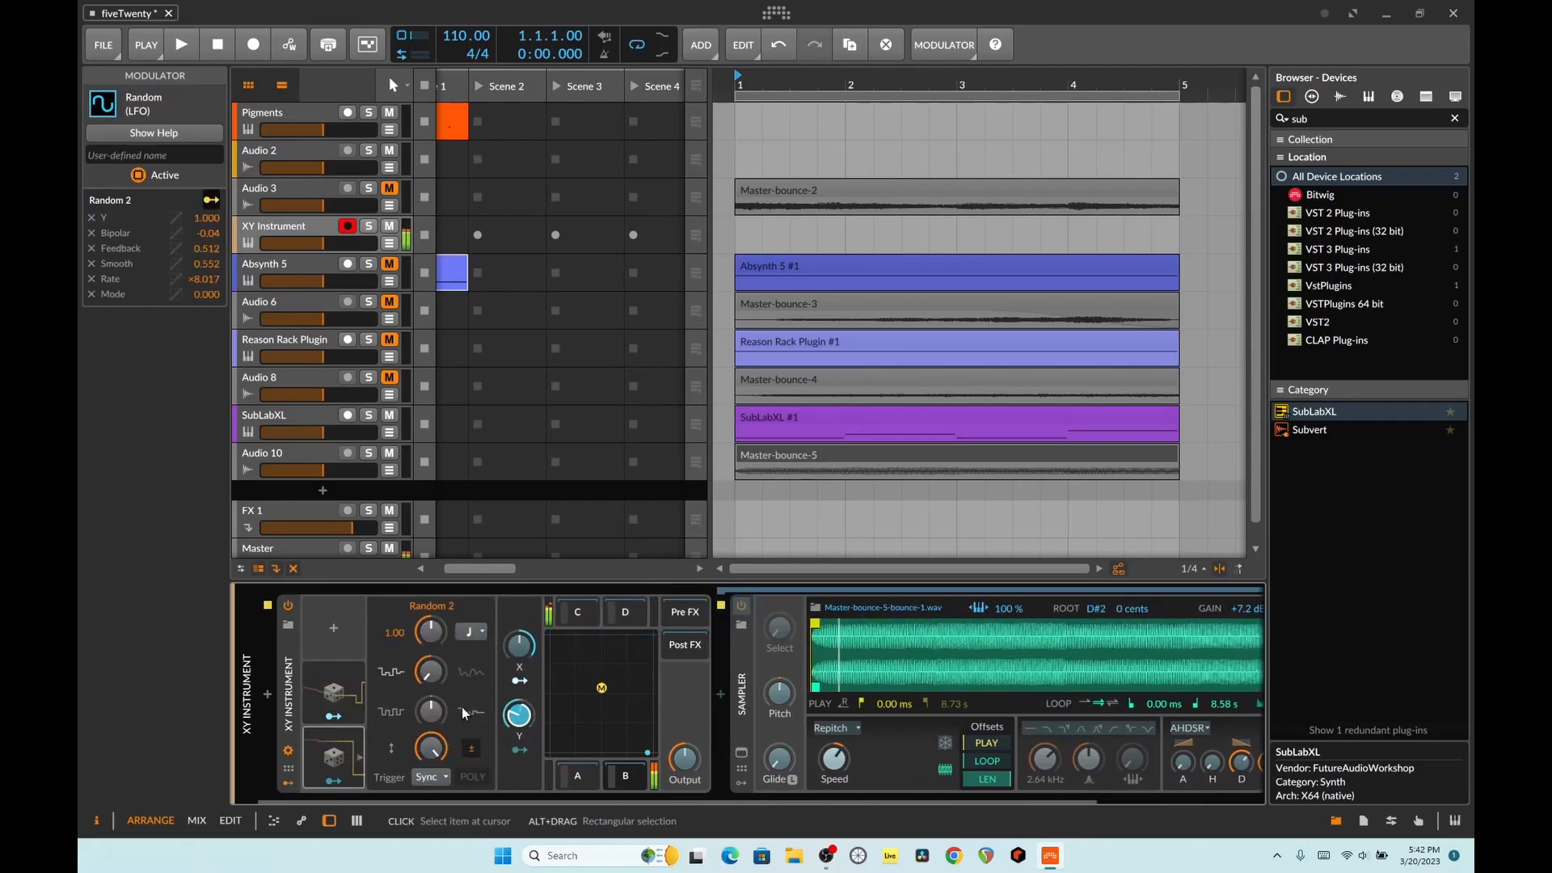
left_click_drag(428, 674, 428, 542)
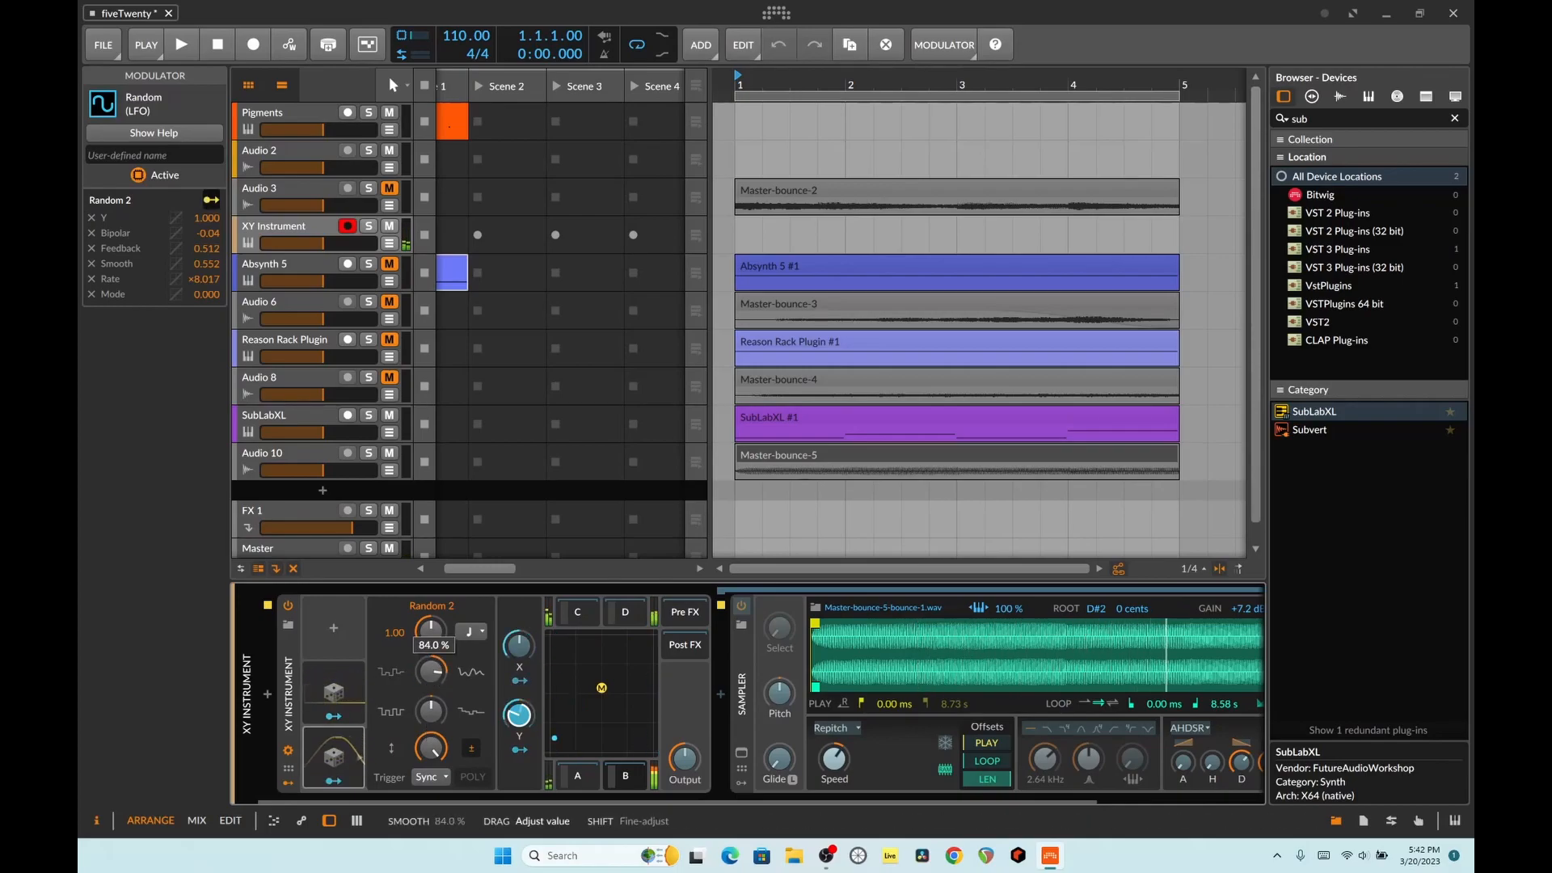
left_click_drag(419, 632, 418, 558)
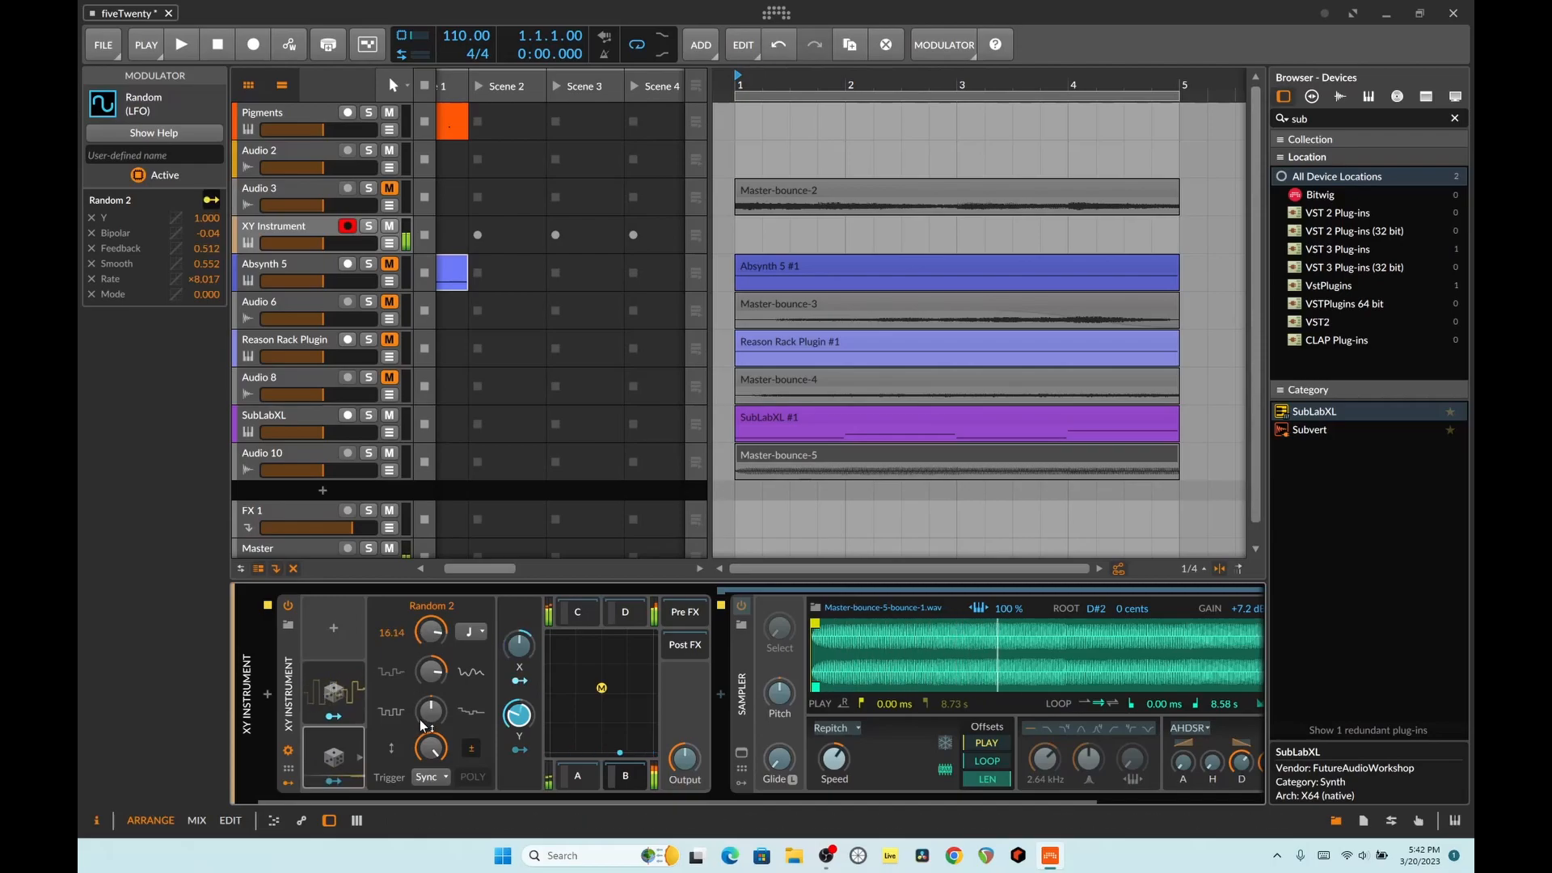
mouse_move(432, 671)
left_mouse_down()
mouse_move(431, 628)
mouse_move(435, 679)
left_mouse_up()
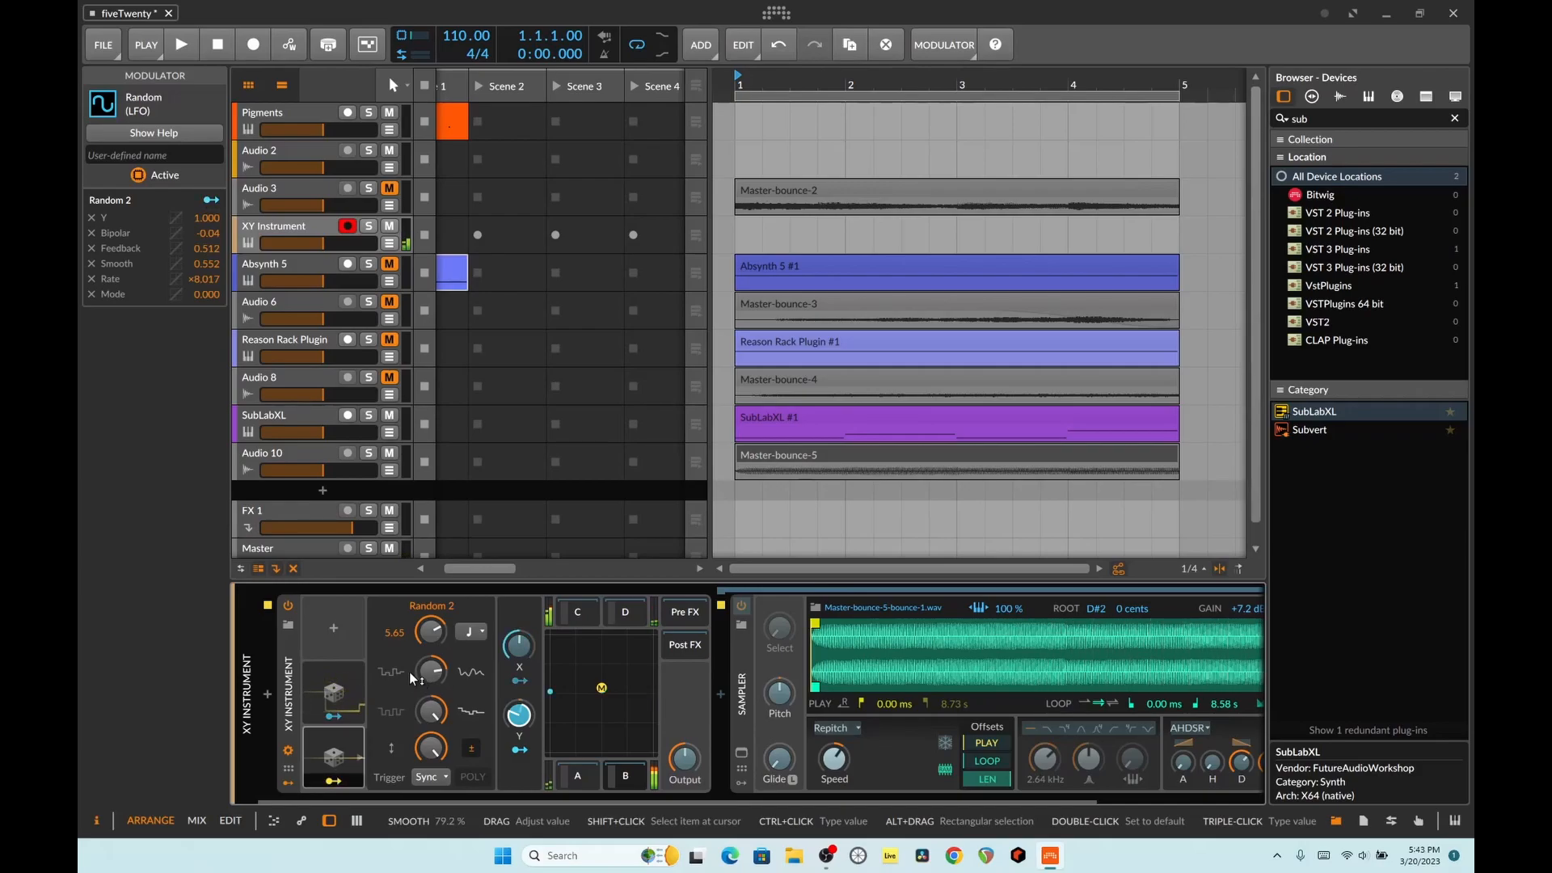
Set Random 2's feedback to -18.4% and its rate to 10.00.
left_click(335, 777)
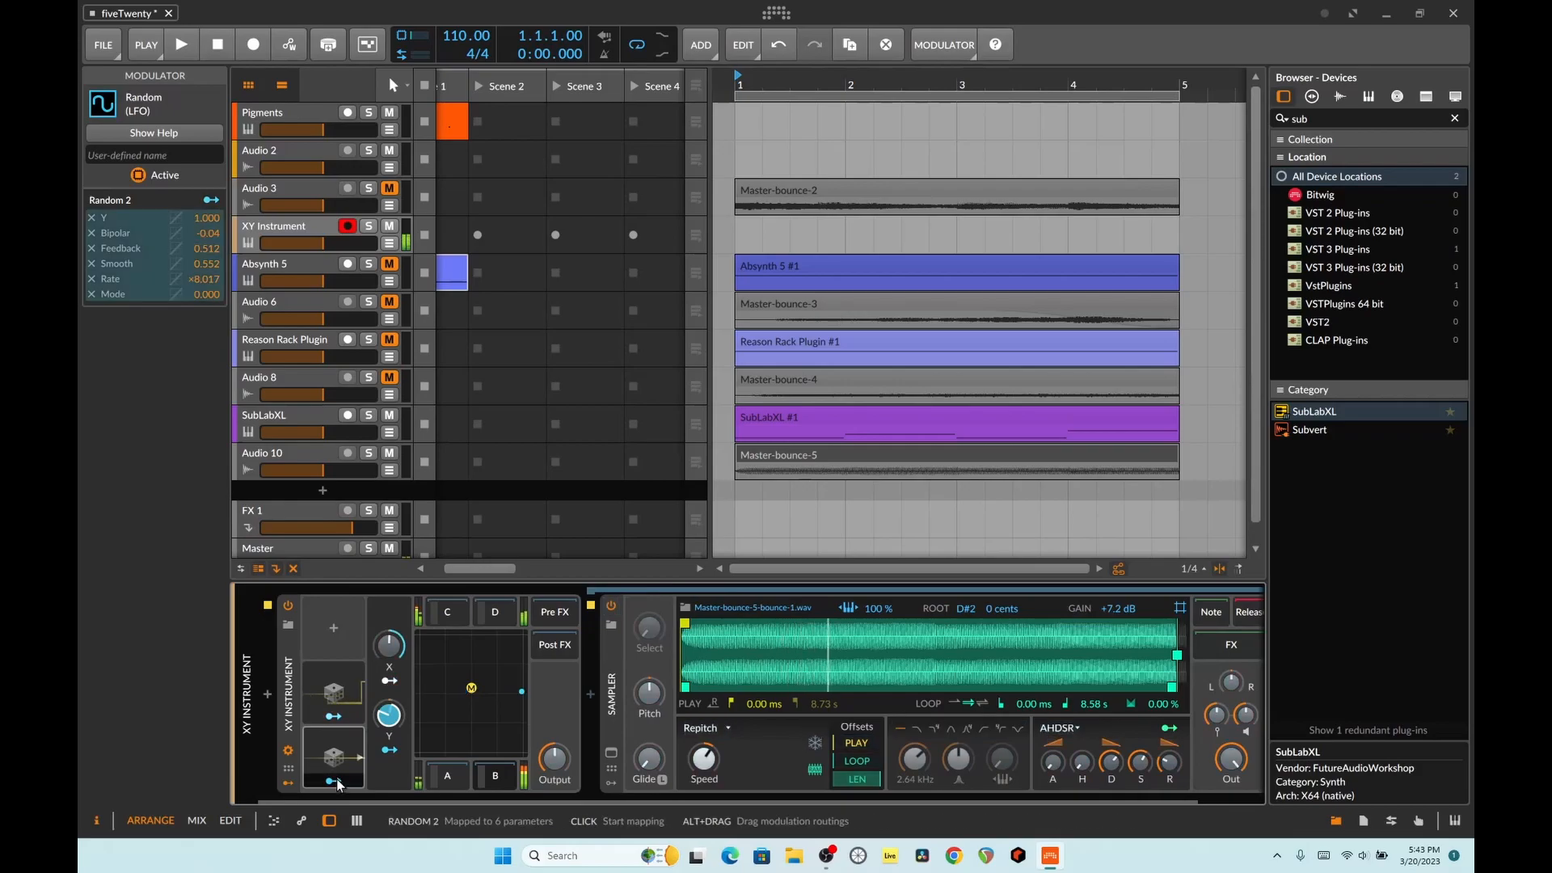
left_click(339, 756)
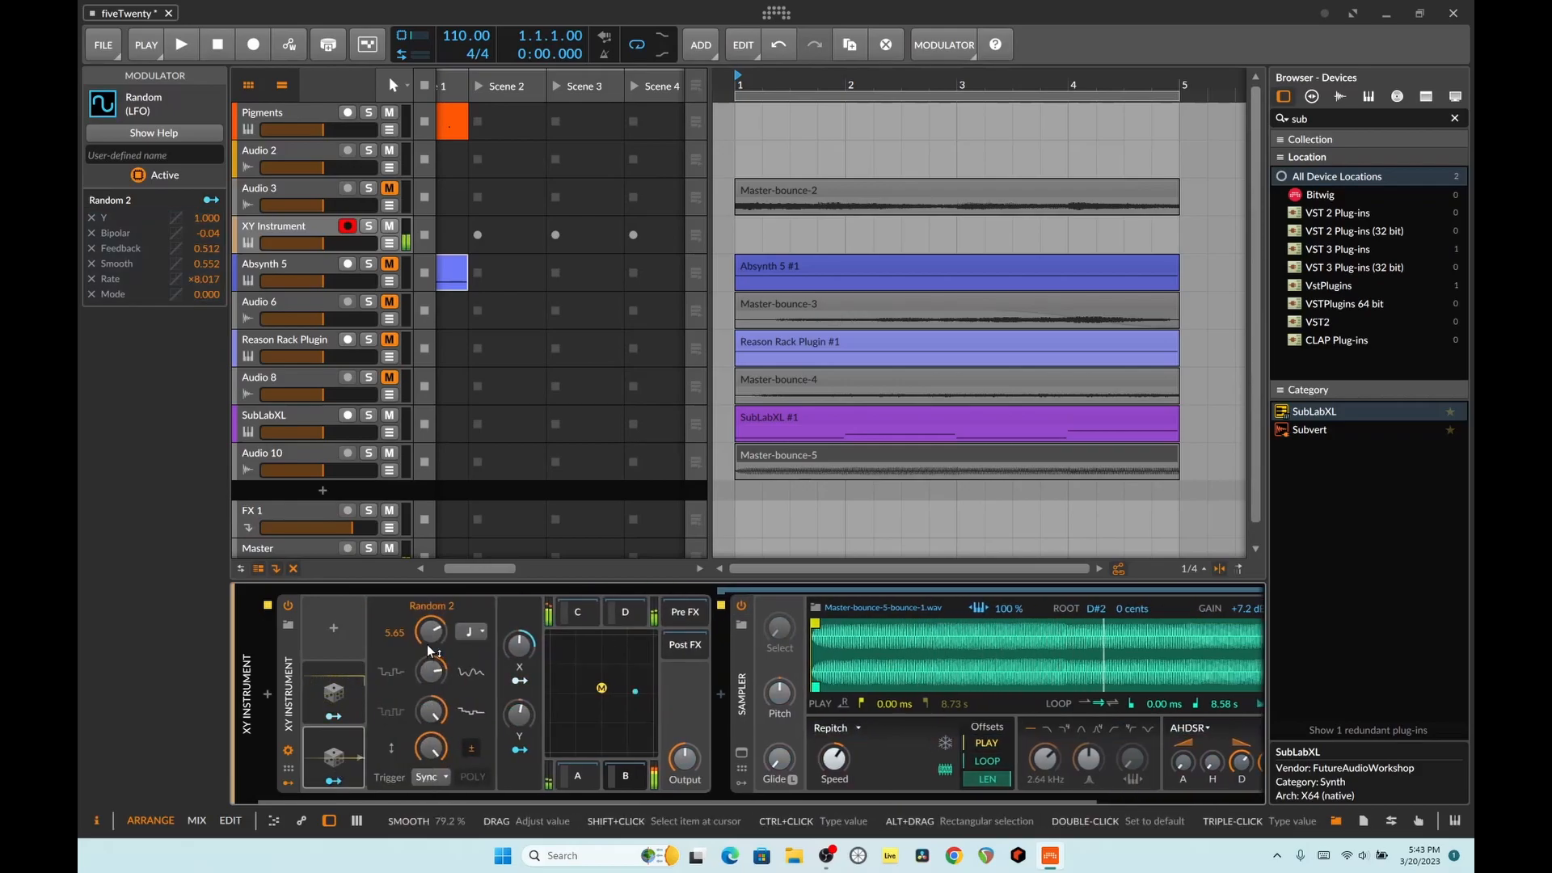
left_click_drag(437, 631, 440, 706)
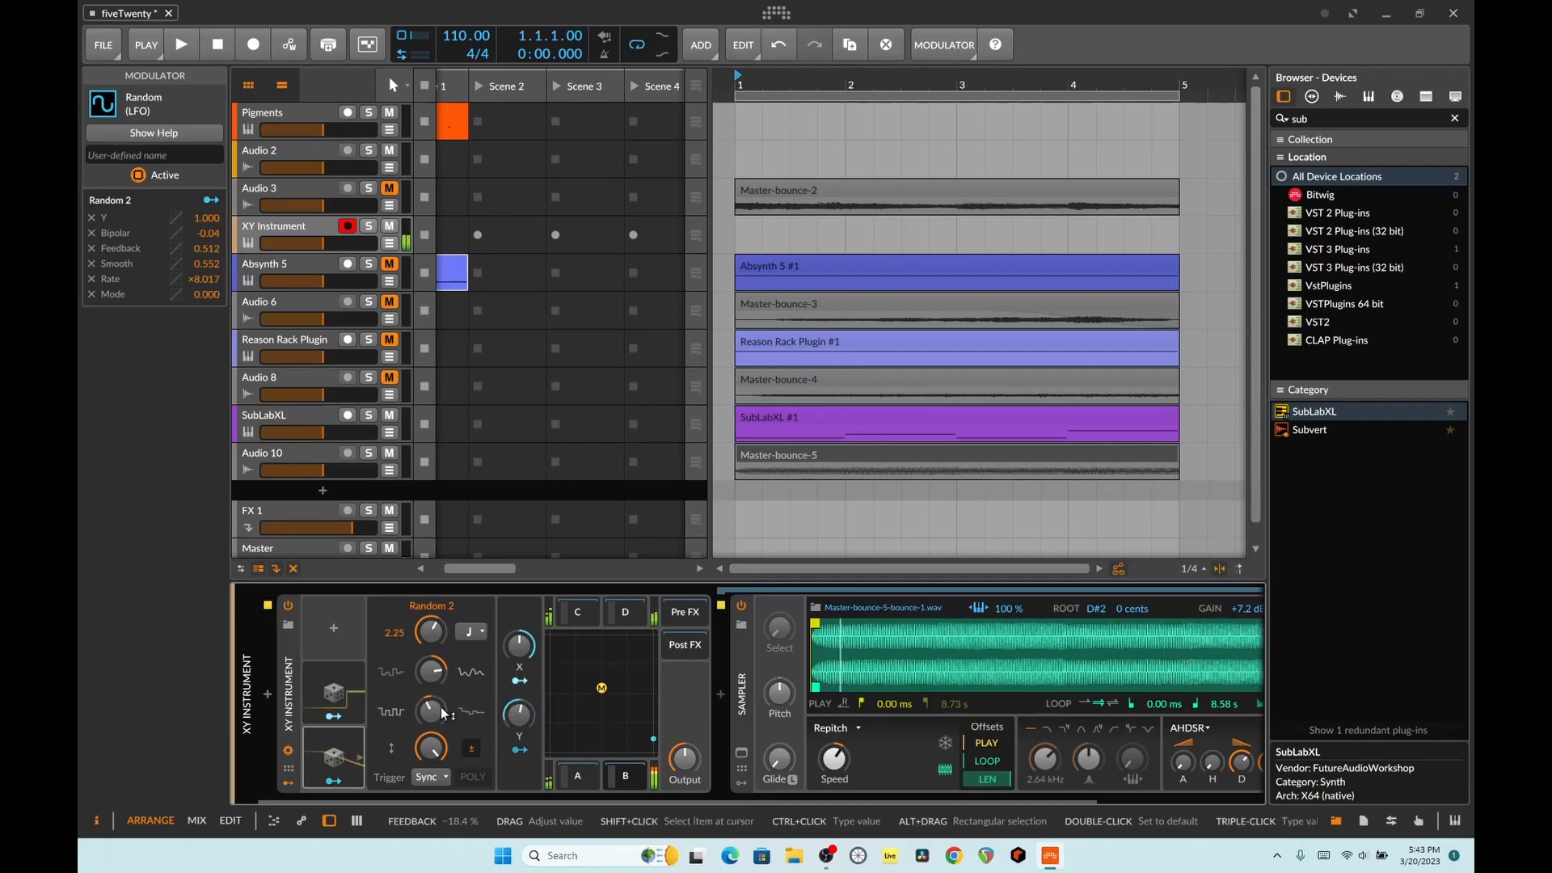
mouse_move(431, 631)
left_mouse_down()
mouse_move(431, 603)
mouse_move(443, 643)
left_mouse_up()
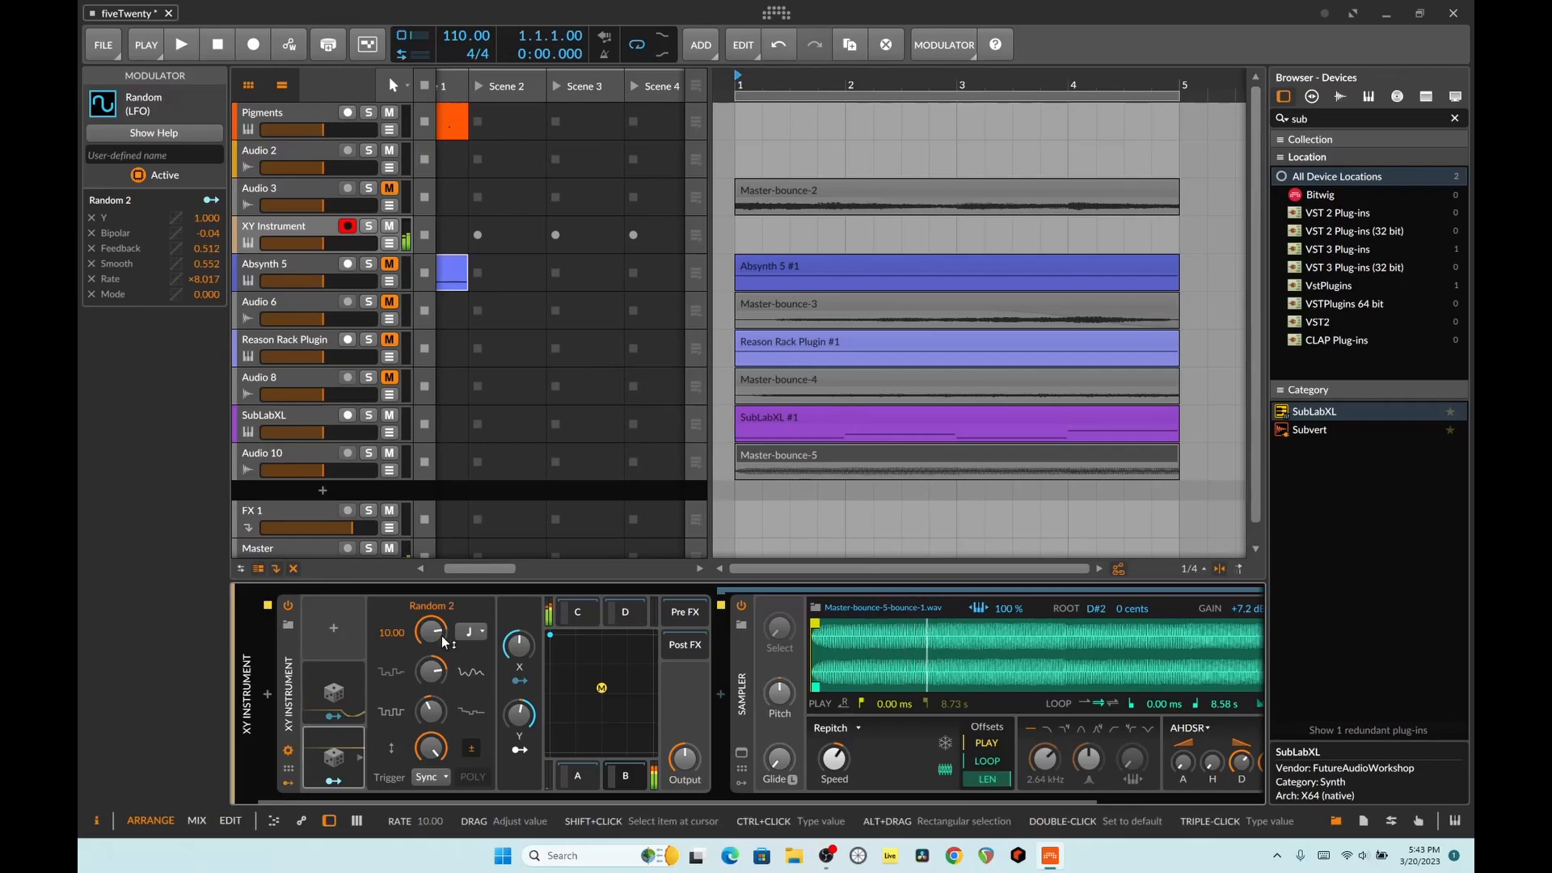